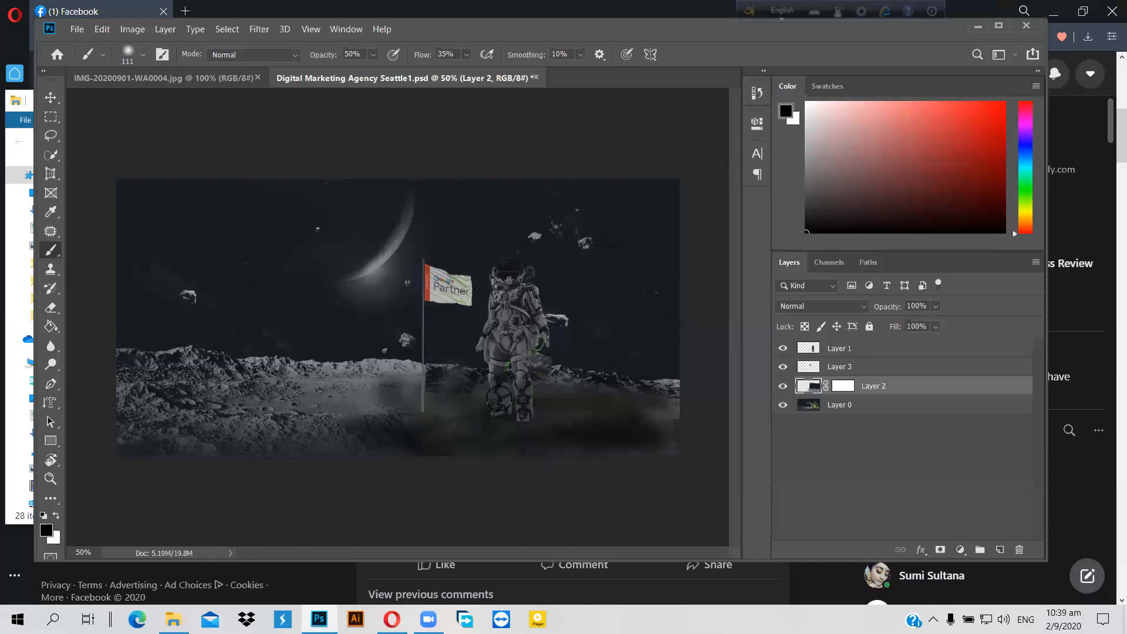
# Step: Paint soft black shadow along the bottom-right ground on Layer 2's mask, then switch to Clone Stamp
pyautogui.moveTo(623, 453)
pyautogui.mouseDown()
pyautogui.moveTo(539, 444)
pyautogui.moveTo(507, 454)
pyautogui.moveTo(677, 433)
pyautogui.moveTo(674, 448)
pyautogui.moveTo(646, 411)
pyautogui.moveTo(405, 442)
pyautogui.moveTo(447, 434)
pyautogui.moveTo(431, 404)
pyautogui.moveTo(475, 380)
pyautogui.moveTo(674, 387)
pyautogui.moveTo(670, 380)
pyautogui.moveTo(618, 394)
pyautogui.moveTo(538, 391)
pyautogui.moveTo(433, 370)
pyautogui.moveTo(475, 433)
pyautogui.mouseUp()
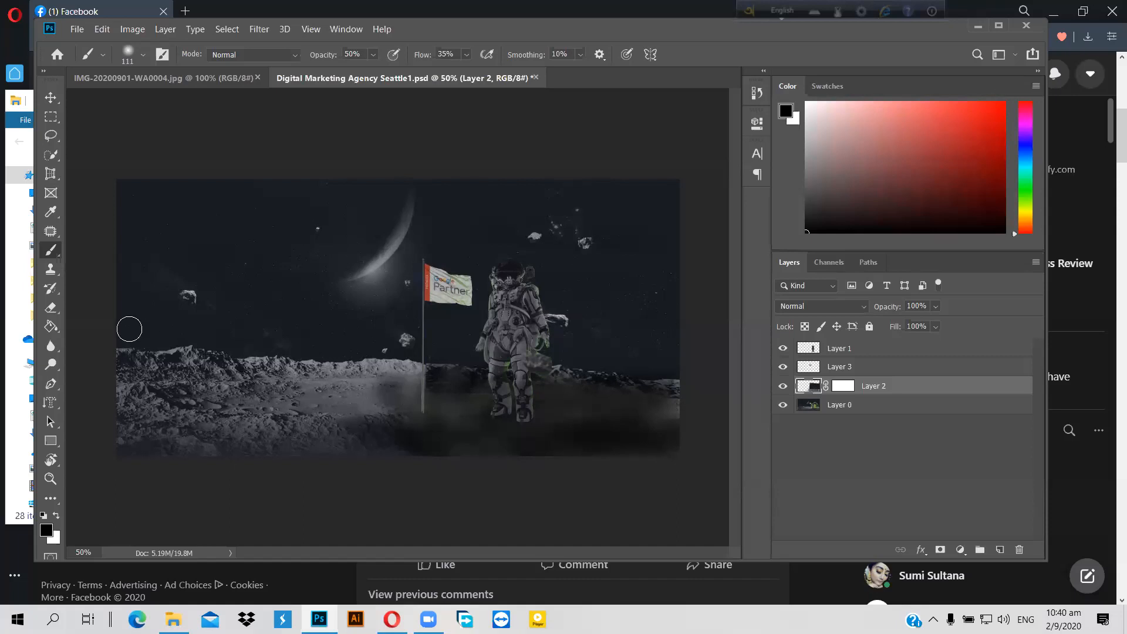
pyautogui.click(51, 270)
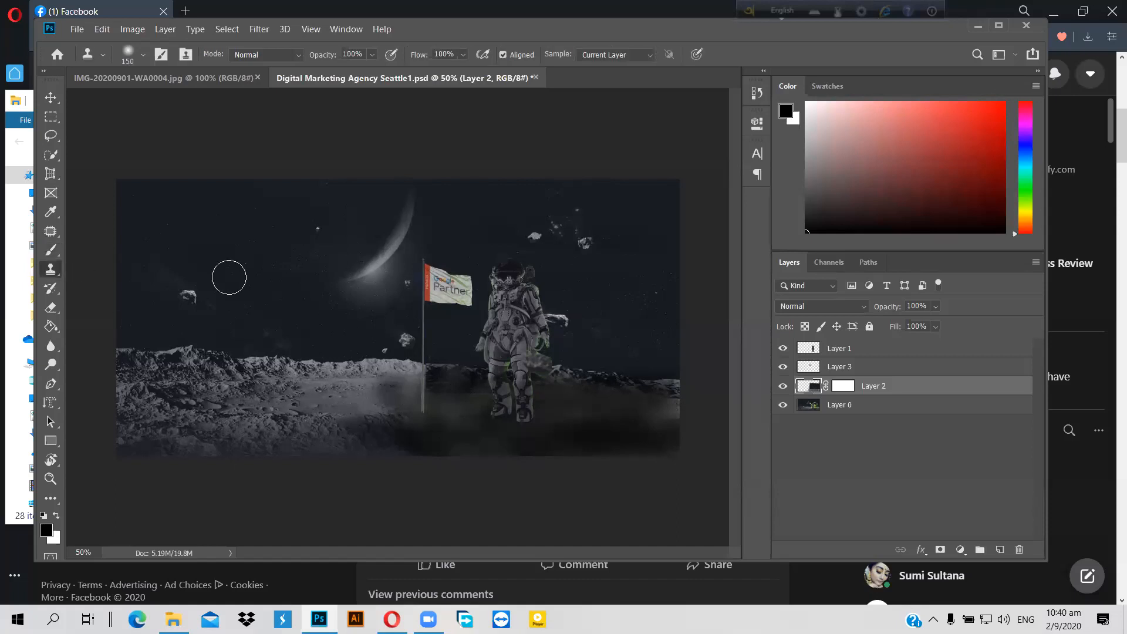
# Step: Dismiss the clone-source error, clone ground texture rightward from an Alt-clicked source, then select Layer 0
pyautogui.click(404, 427)
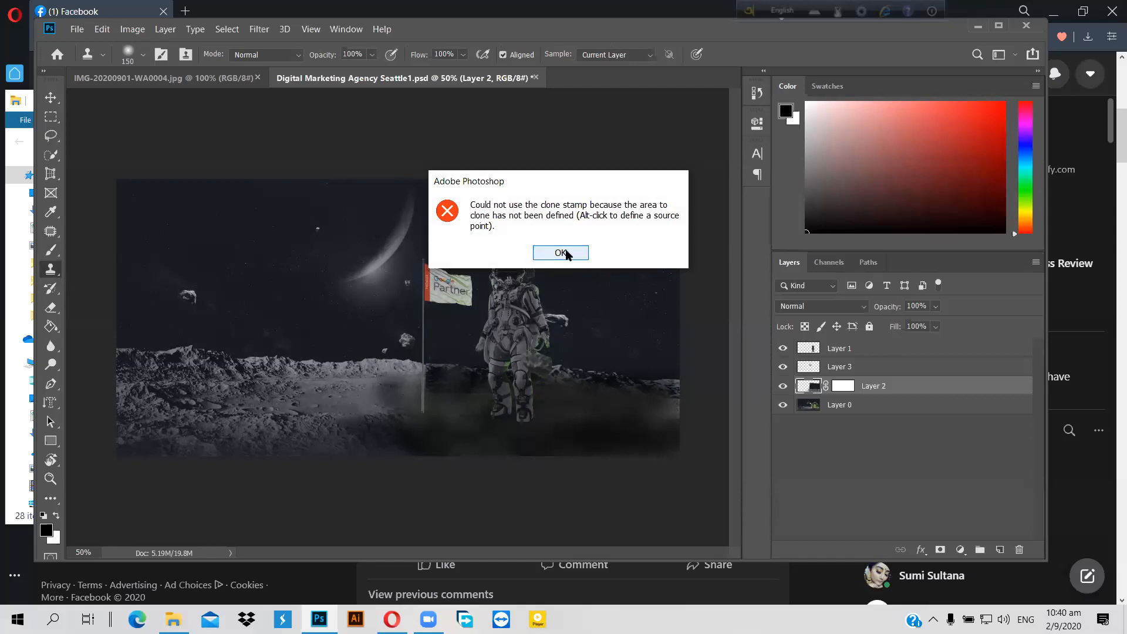
pyautogui.click(561, 253)
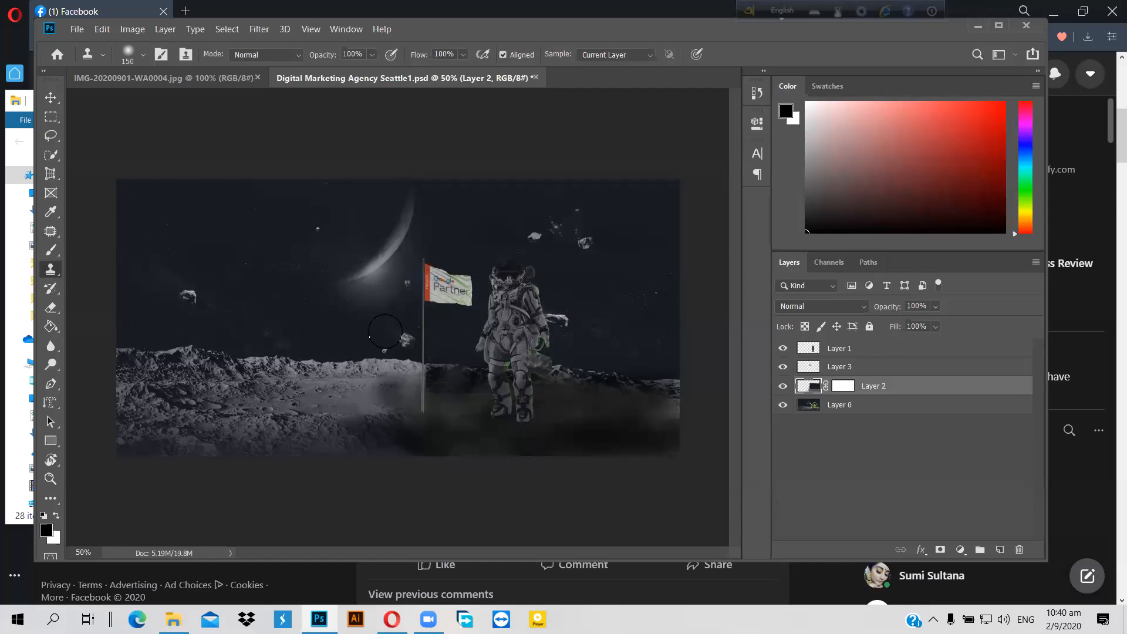
pyautogui.keyDown('alt'); pyautogui.click(242, 424); pyautogui.keyUp('alt')
pyautogui.keyDown('alt'); pyautogui.click(246, 422); pyautogui.keyUp('alt')
pyautogui.moveTo(317, 429)
pyautogui.mouseDown()
pyautogui.moveTo(402, 424)
pyautogui.moveTo(437, 434)
pyautogui.moveTo(397, 446)
pyautogui.moveTo(386, 437)
pyautogui.moveTo(447, 436)
pyautogui.moveTo(451, 423)
pyautogui.moveTo(551, 421)
pyautogui.moveTo(468, 421)
pyautogui.mouseUp()
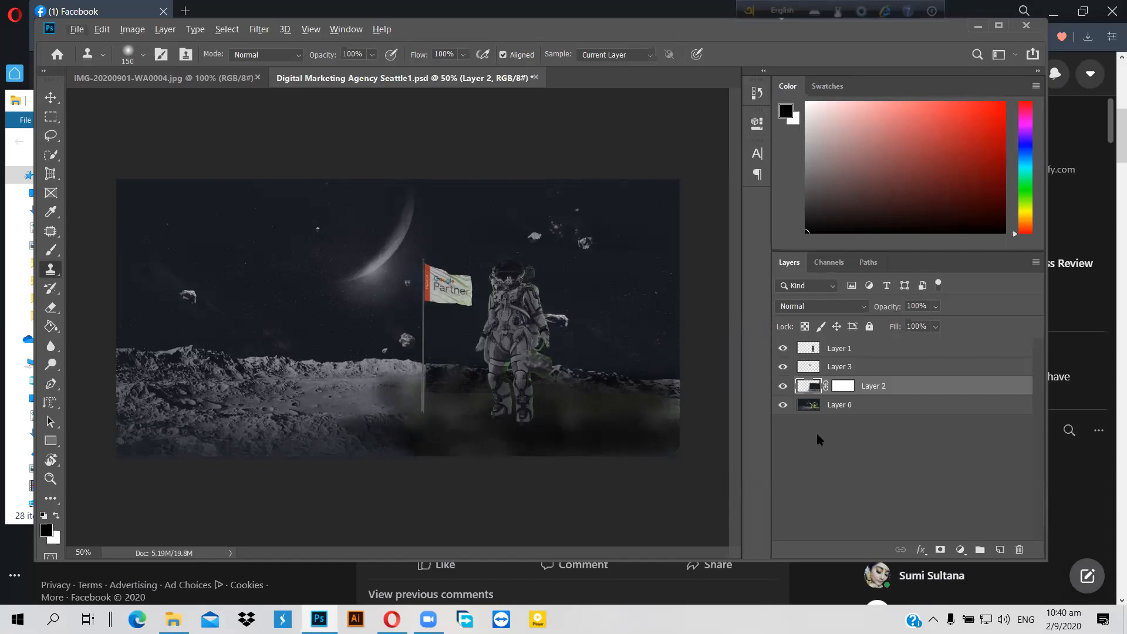
pyautogui.click(879, 410)
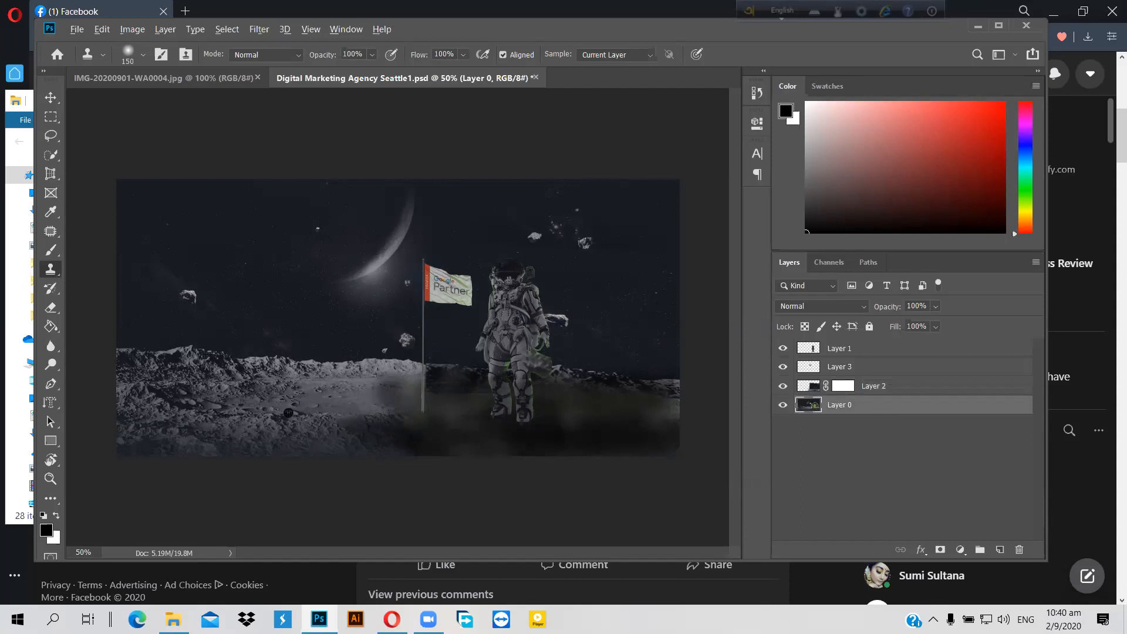
# Step: Sample rock texture and clone it over the flagpole base
pyautogui.keyDown('alt'); pyautogui.click(288, 413); pyautogui.keyUp('alt')
pyautogui.click(395, 430)
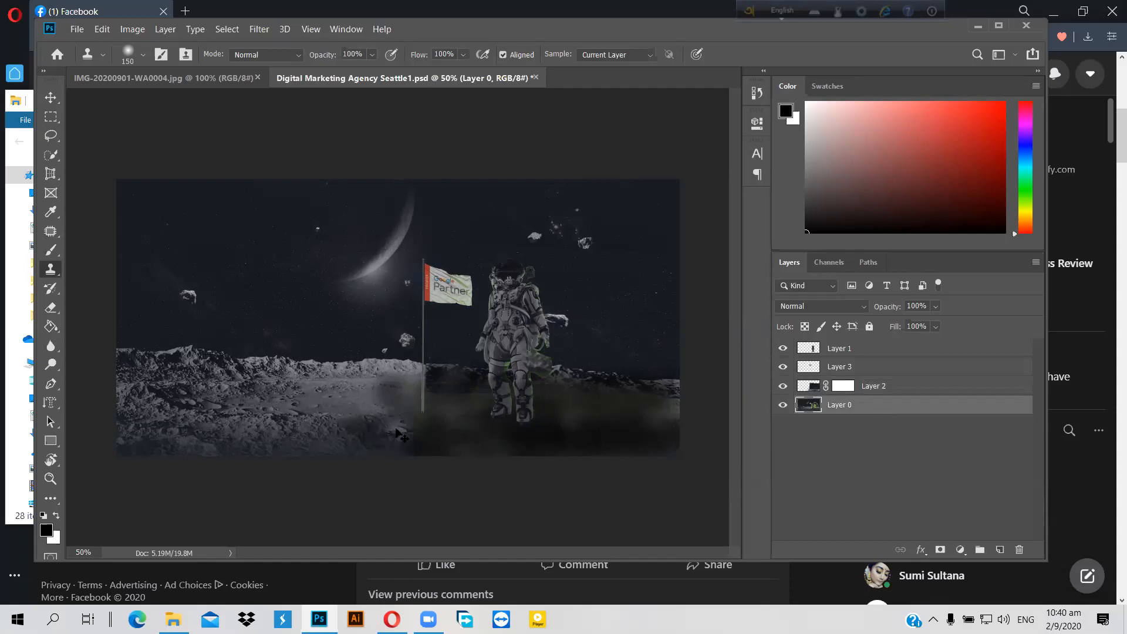
pyautogui.moveTo(396, 429)
pyautogui.mouseDown()
pyautogui.moveTo(428, 419)
pyautogui.moveTo(467, 435)
pyautogui.moveTo(351, 439)
pyautogui.mouseUp()
pyautogui.click(390, 430)
pyautogui.click(376, 427)
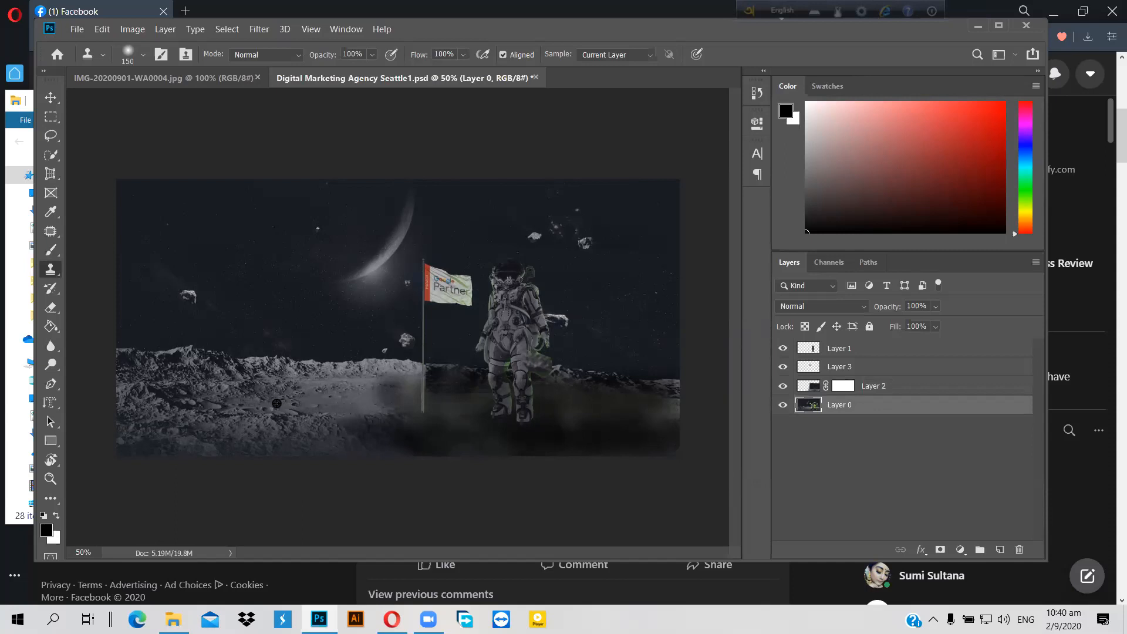
# Step: Resize the clone brush to 300, resample rocky ground, clone across the flag base, then undo
pyautogui.hotkey('alt', ']')
pyautogui.hotkey('alt', ']')
pyautogui.hotkey('alt', ']')
pyautogui.press(']')
pyautogui.press(']')
pyautogui.press(']')
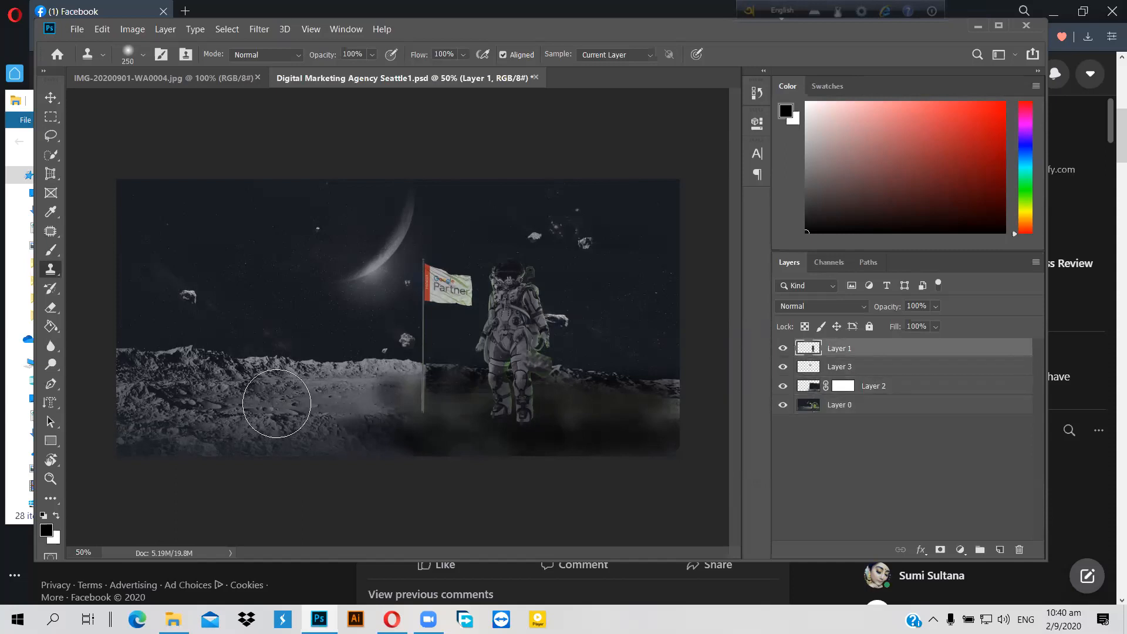
pyautogui.press(']')
pyautogui.press(']')
pyautogui.keyDown('alt'); pyautogui.click(277, 403); pyautogui.keyUp('alt')
pyautogui.press('[')
pyautogui.press('[')
pyautogui.keyDown('alt'); pyautogui.click(297, 411); pyautogui.keyUp('alt')
pyautogui.moveTo(347, 401)
pyautogui.mouseDown()
pyautogui.moveTo(402, 399)
pyautogui.moveTo(382, 412)
pyautogui.moveTo(428, 420)
pyautogui.moveTo(626, 422)
pyautogui.moveTo(528, 405)
pyautogui.moveTo(528, 421)
pyautogui.mouseUp()
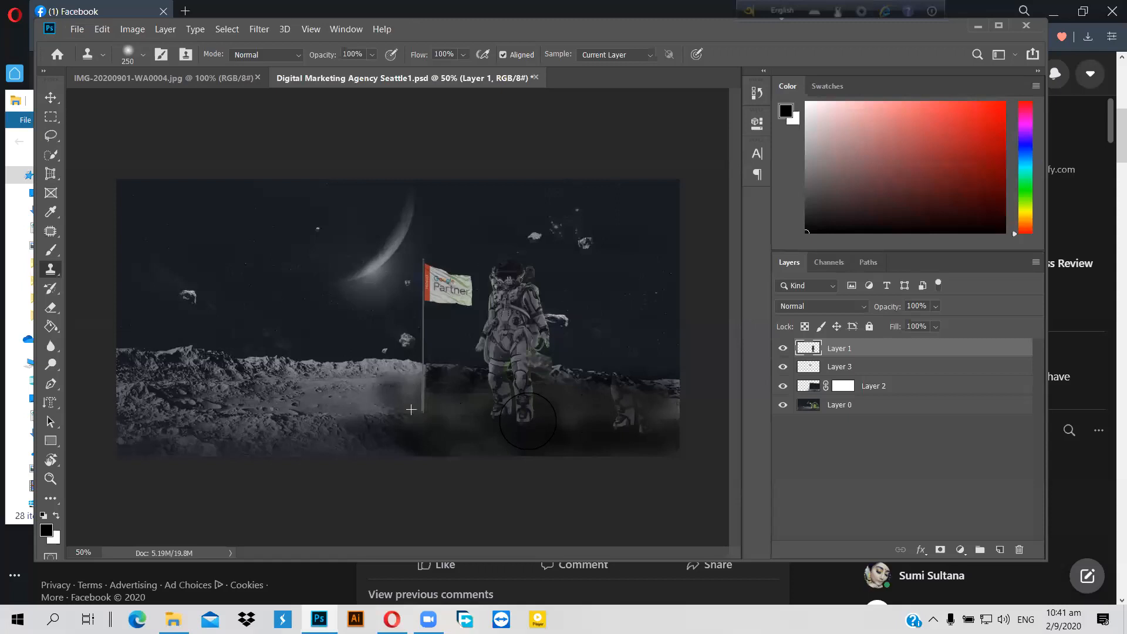
pyautogui.hotkey('ctrl', 'z')
# Step: On Layer 0, clone ground texture from the flag base to the astronaut's feet, undoing the torso patch
pyautogui.click(841, 405)
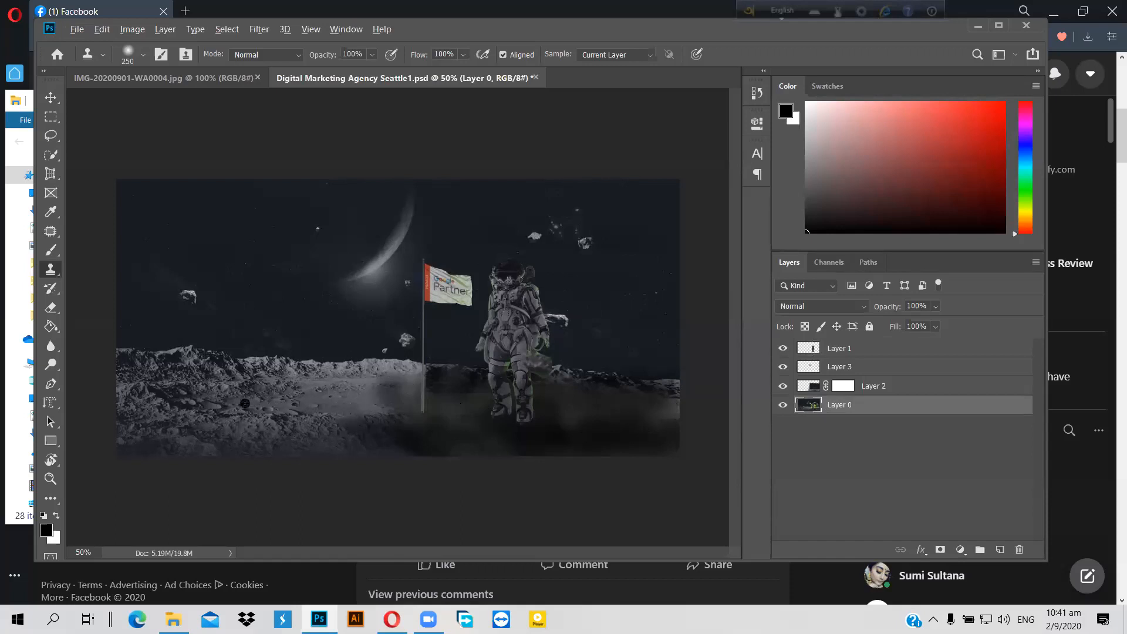
pyautogui.keyDown('alt'); pyautogui.click(259, 407); pyautogui.keyUp('alt')
pyautogui.moveTo(417, 425)
pyautogui.mouseDown()
pyautogui.moveTo(520, 399)
pyautogui.moveTo(502, 405)
pyautogui.moveTo(582, 402)
pyautogui.moveTo(481, 414)
pyautogui.moveTo(569, 415)
pyautogui.moveTo(441, 414)
pyautogui.moveTo(611, 428)
pyautogui.moveTo(642, 405)
pyautogui.moveTo(558, 390)
pyautogui.moveTo(587, 414)
pyautogui.moveTo(444, 424)
pyautogui.moveTo(593, 423)
pyautogui.moveTo(364, 421)
pyautogui.moveTo(387, 391)
pyautogui.moveTo(432, 418)
pyautogui.moveTo(432, 436)
pyautogui.mouseUp()
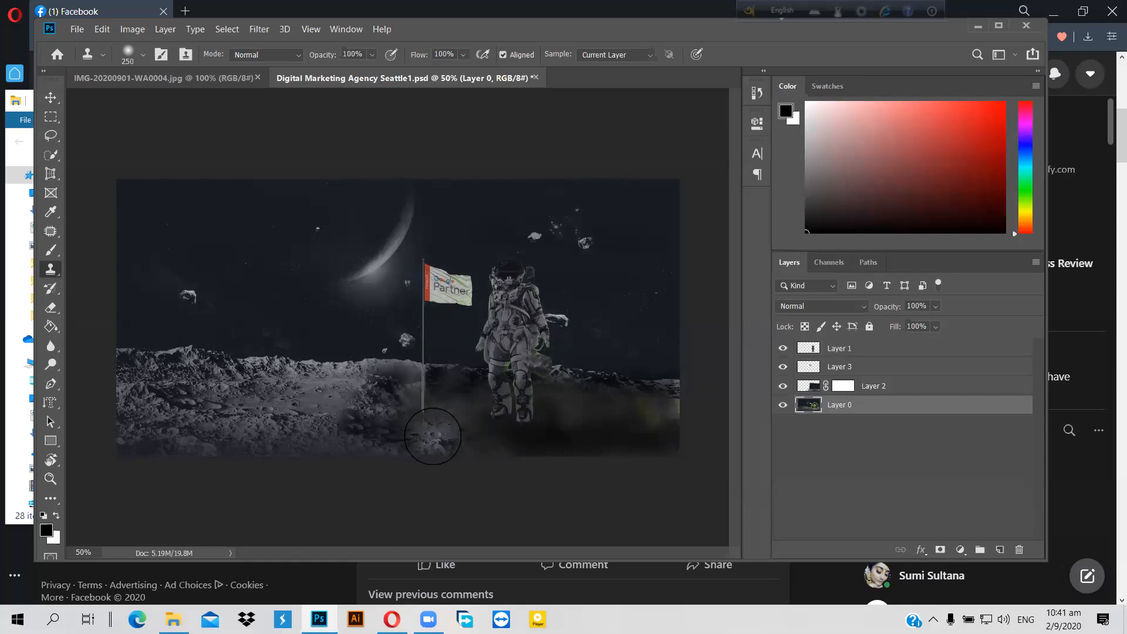
pyautogui.click(506, 336)
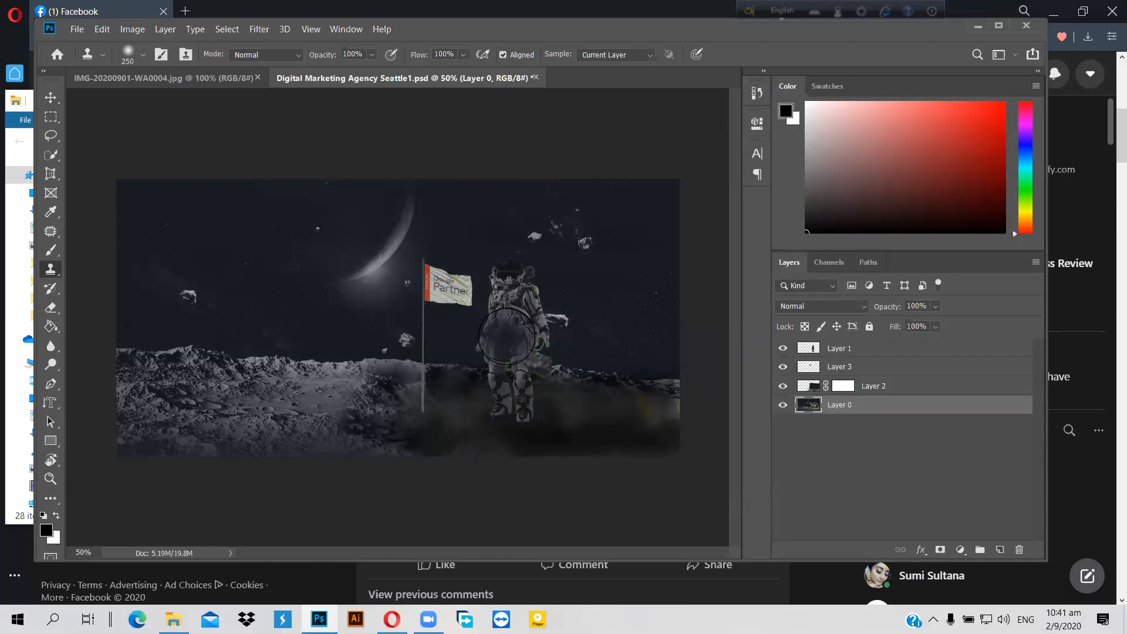
pyautogui.hotkey('ctrl', 'z')
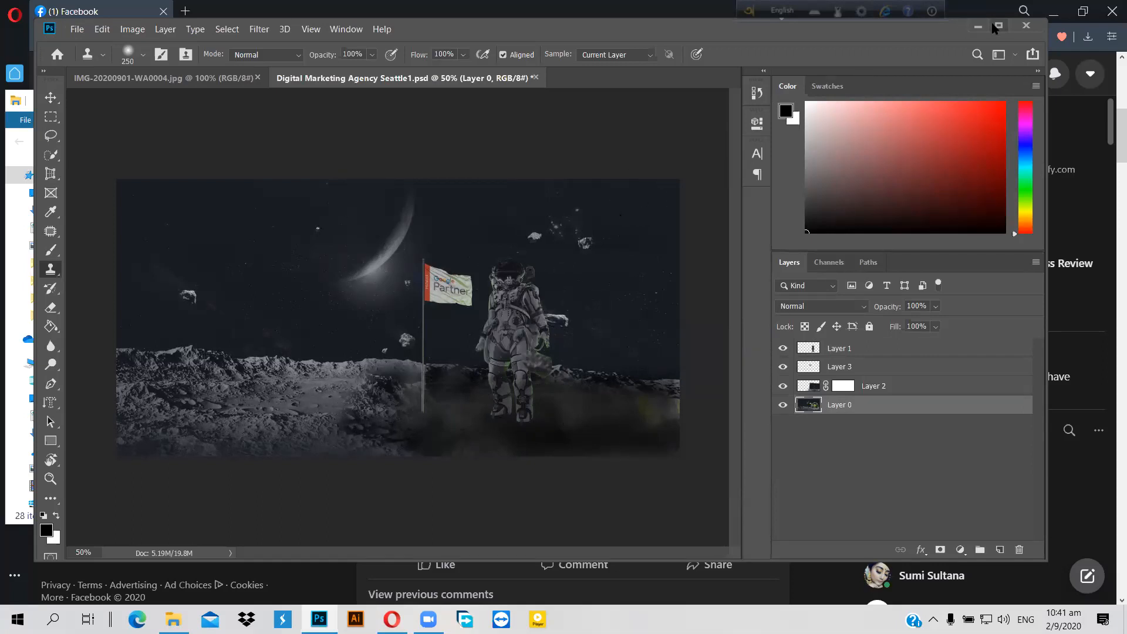
# Step: Maximize Photoshop, undo the texture cloned over the boots, and select Layer 2's mask
pyautogui.click(997, 26)
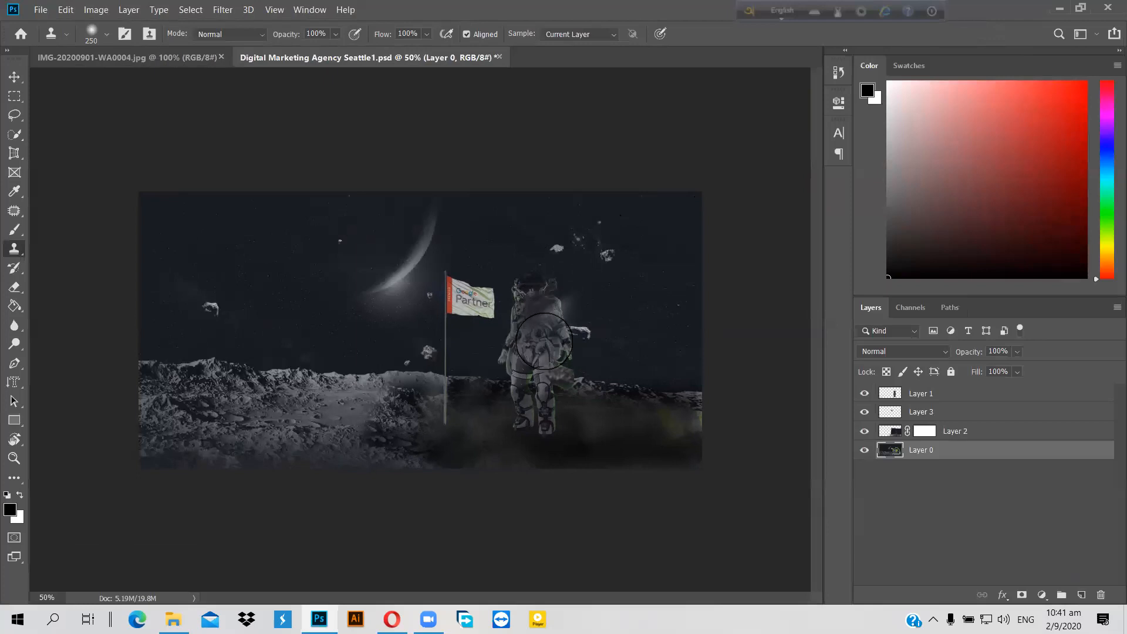
pyautogui.moveTo(528, 430)
pyautogui.mouseDown()
pyautogui.moveTo(434, 444)
pyautogui.moveTo(469, 453)
pyautogui.moveTo(470, 440)
pyautogui.moveTo(512, 449)
pyautogui.moveTo(658, 438)
pyautogui.moveTo(556, 435)
pyautogui.moveTo(629, 414)
pyautogui.moveTo(419, 419)
pyautogui.moveTo(399, 454)
pyautogui.moveTo(437, 435)
pyautogui.moveTo(429, 385)
pyautogui.moveTo(310, 417)
pyautogui.moveTo(299, 433)
pyautogui.moveTo(383, 433)
pyautogui.moveTo(276, 422)
pyautogui.moveTo(187, 437)
pyautogui.moveTo(447, 421)
pyautogui.moveTo(577, 434)
pyautogui.moveTo(499, 417)
pyautogui.moveTo(575, 418)
pyautogui.moveTo(612, 438)
pyautogui.moveTo(549, 433)
pyautogui.mouseUp()
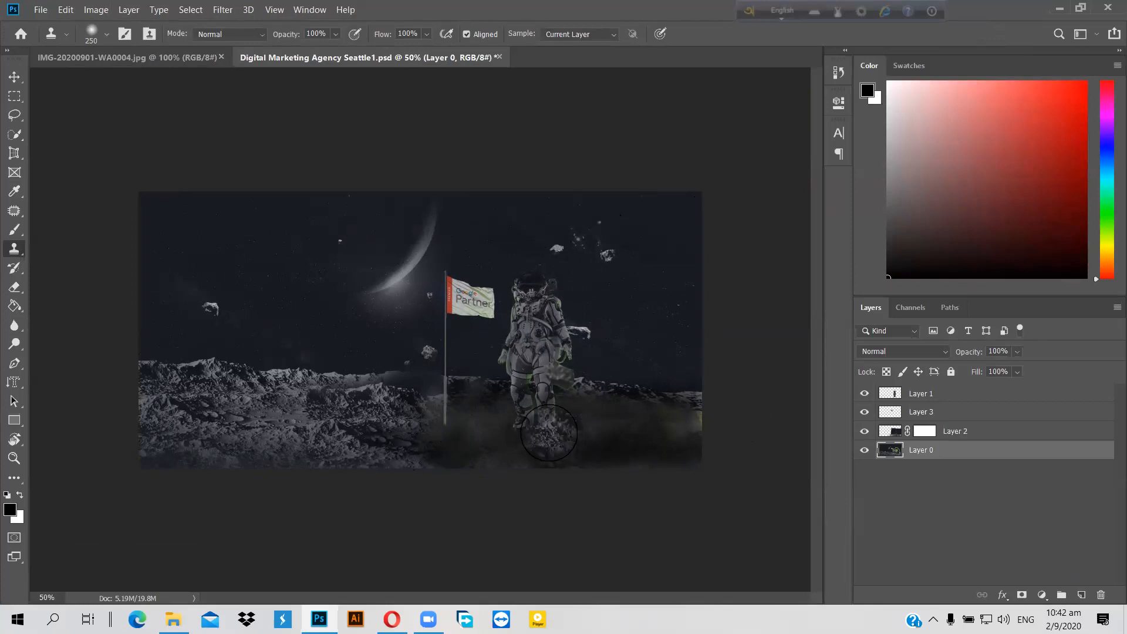
pyautogui.hotkey('ctrl', 'z')
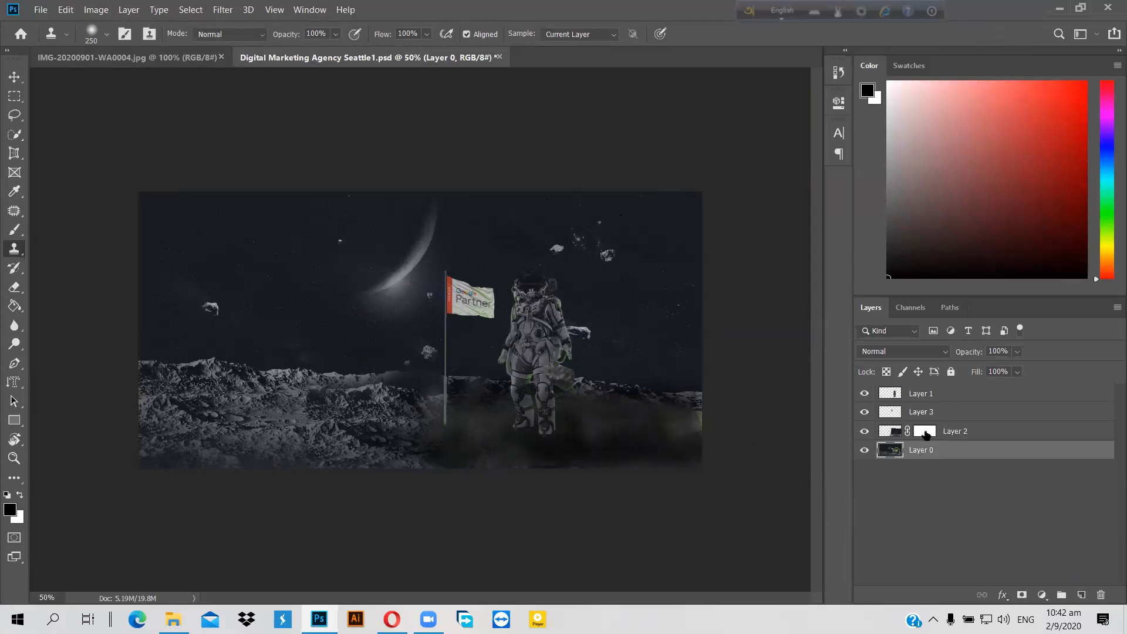
pyautogui.click(925, 432)
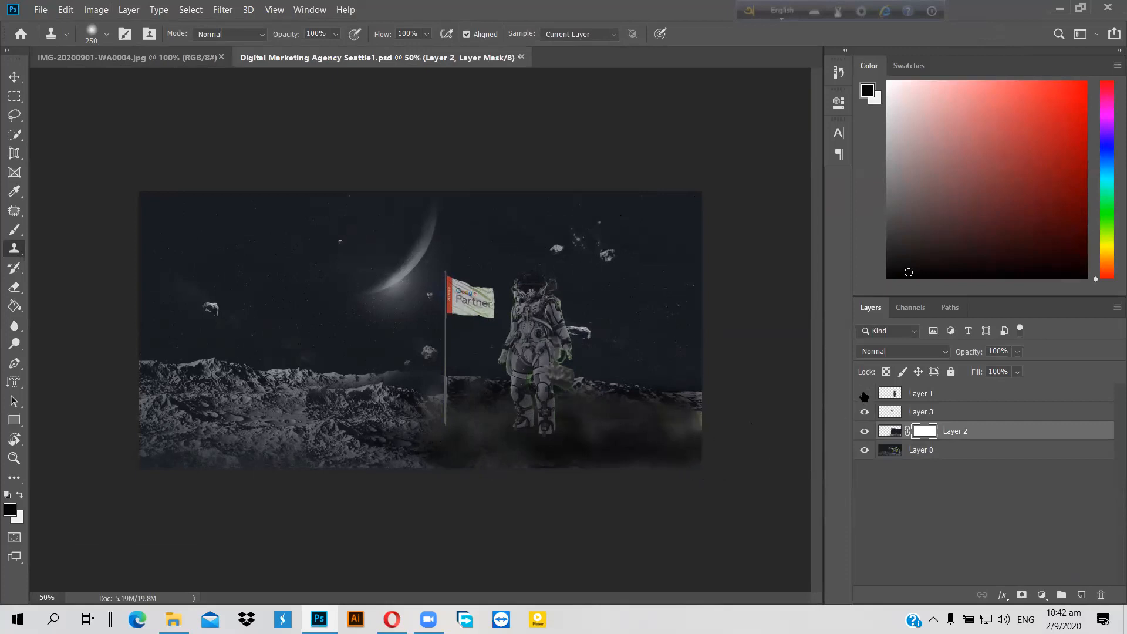
# Step: Toggle the astronaut layer off and on, dismiss the mask clone error, and set white as foreground
pyautogui.click(864, 395)
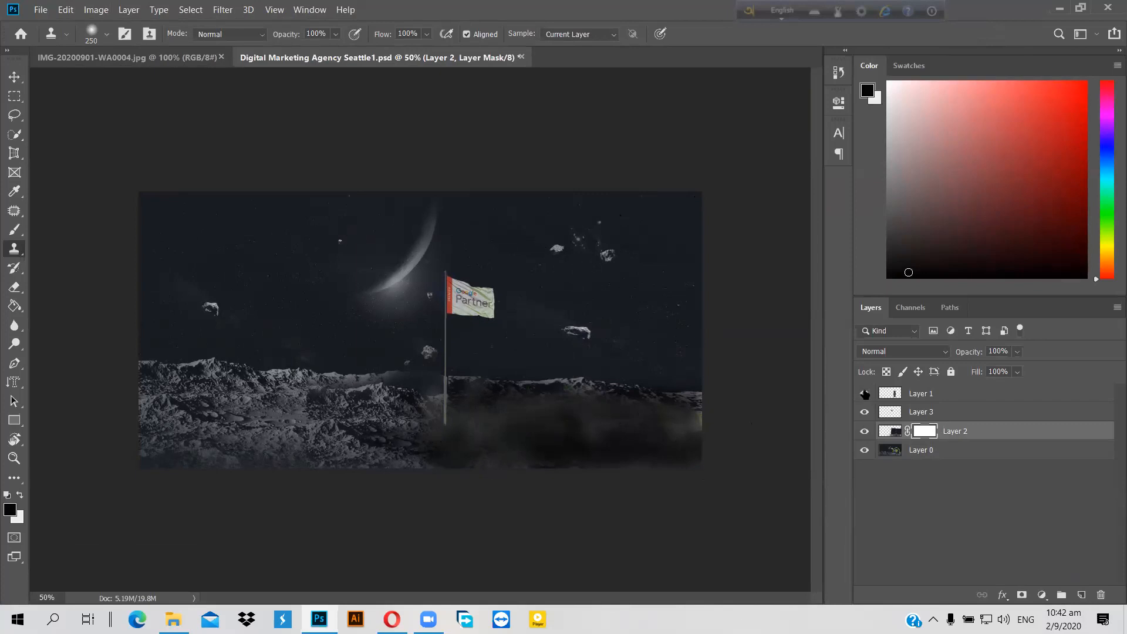
pyautogui.click(865, 394)
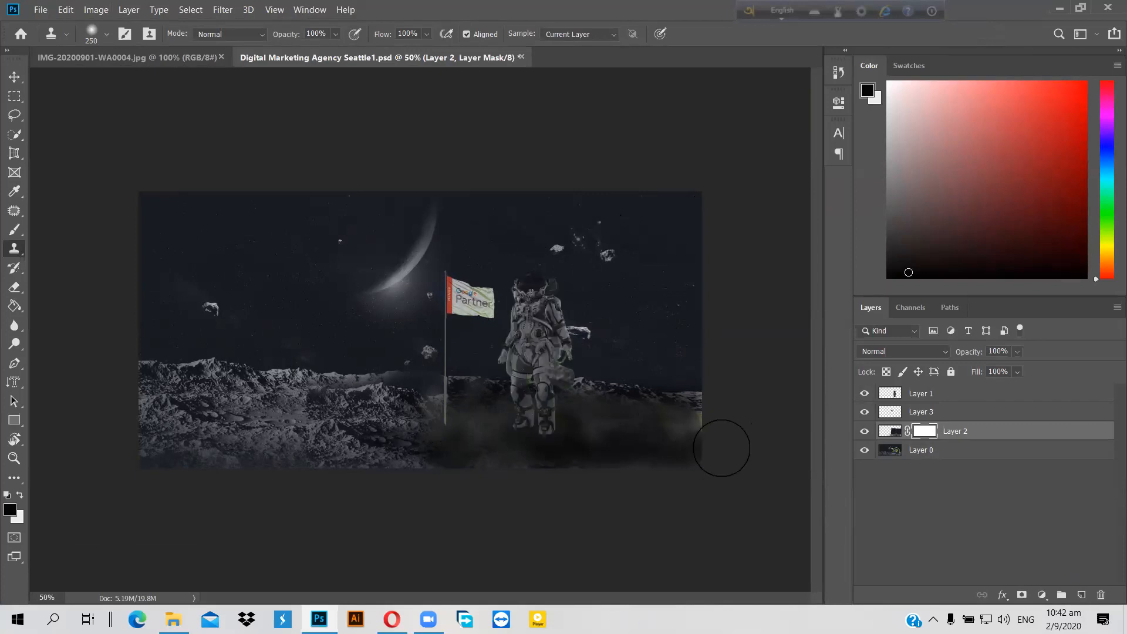
pyautogui.click(626, 420)
pyautogui.click(556, 242)
pyautogui.click(19, 493)
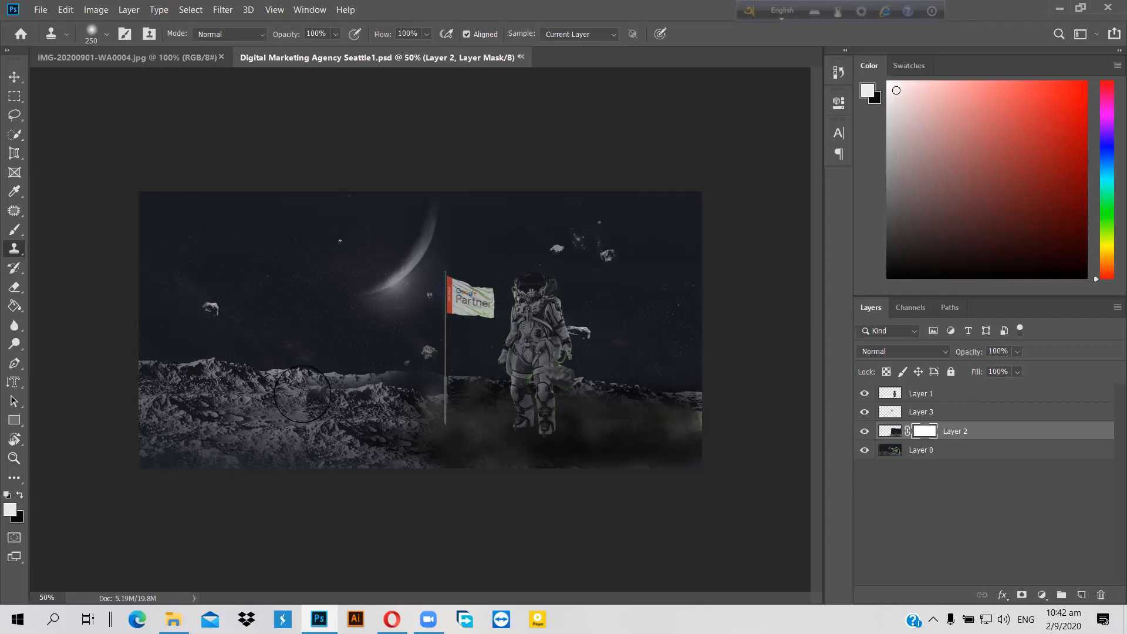
# Step: Retry cloning rock texture twice, dismissing each error, then undo to hide the astronaut layer
pyautogui.click(291, 399)
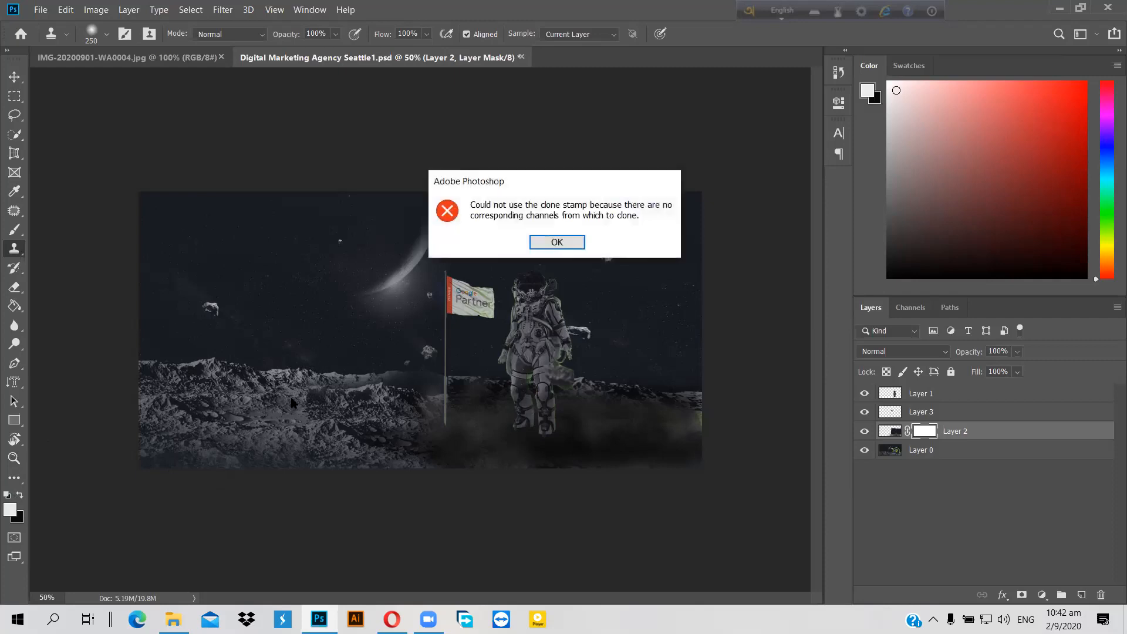
pyautogui.click(561, 245)
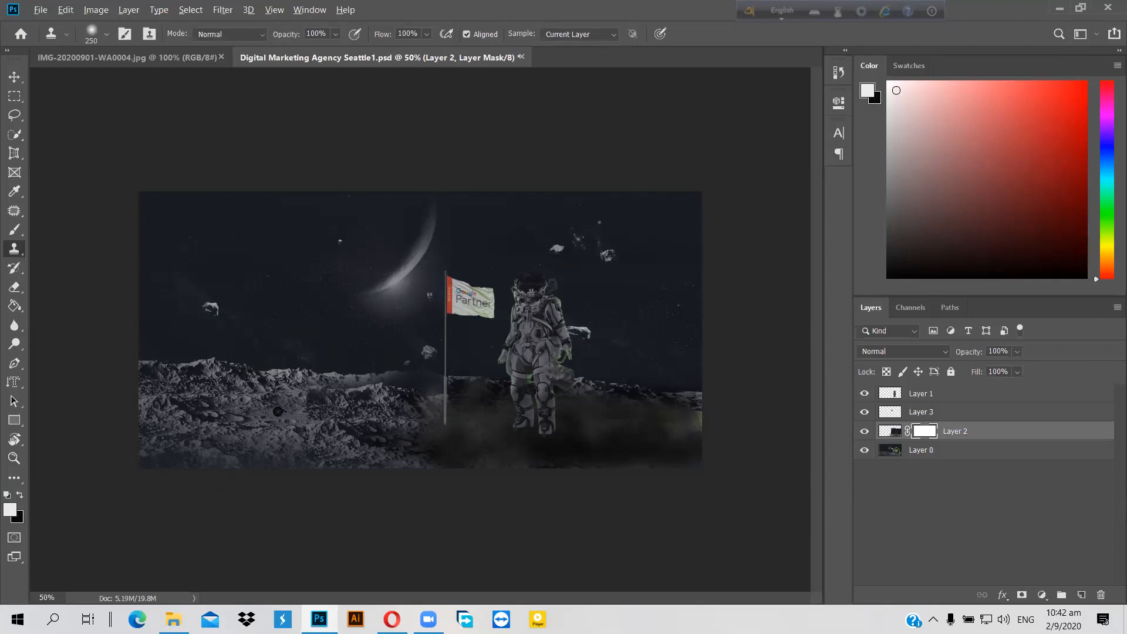
pyautogui.click(429, 437)
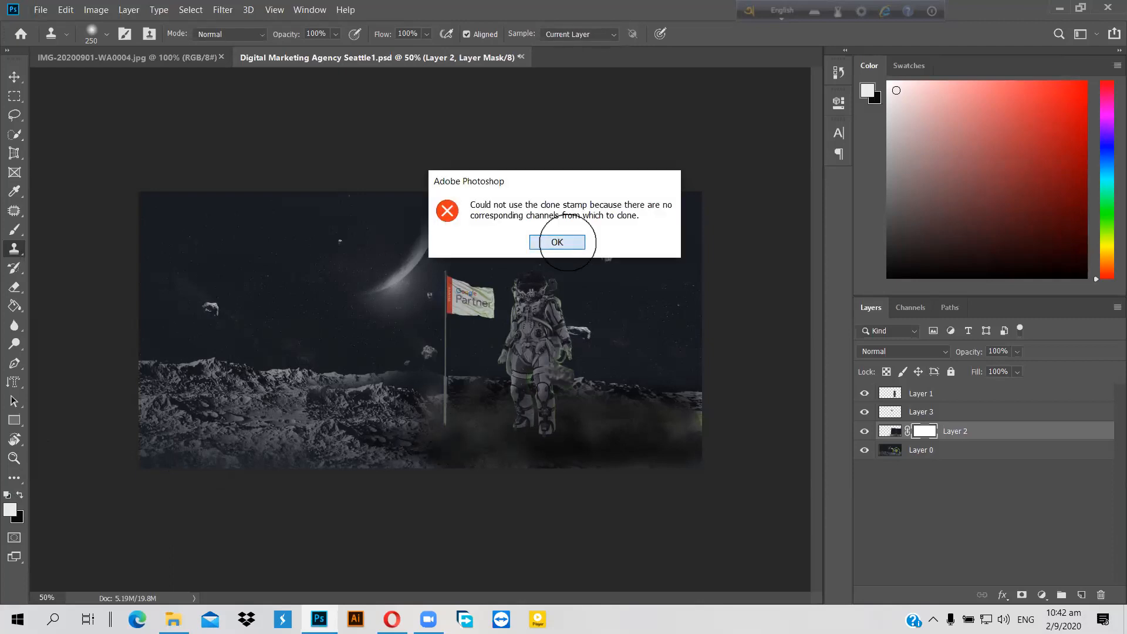
pyautogui.click(568, 242)
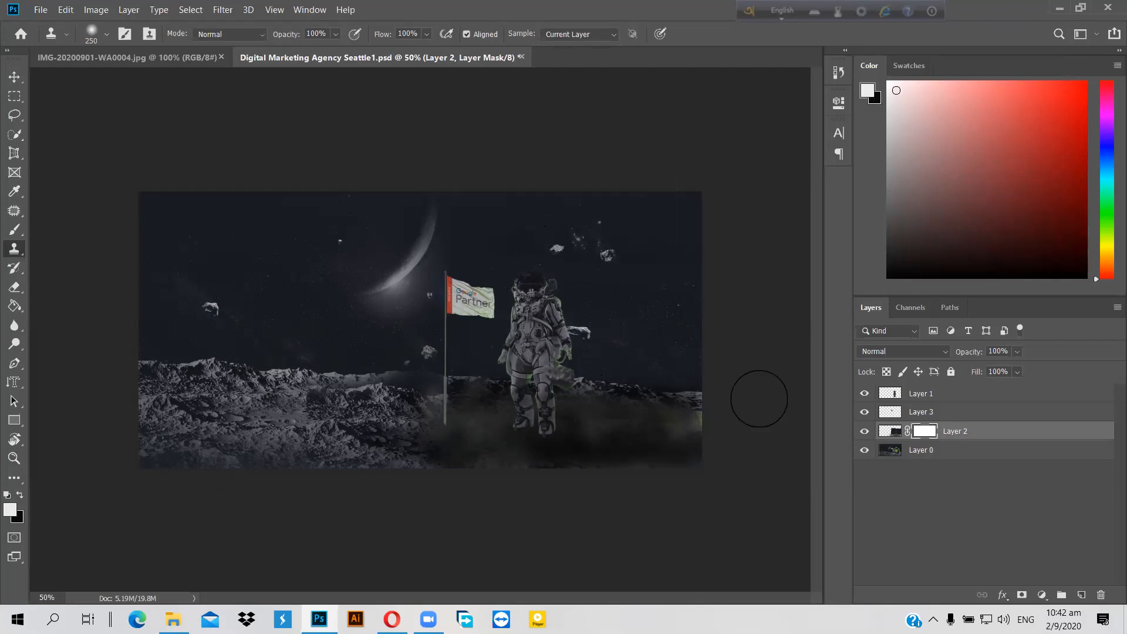
pyautogui.hotkey('ctrl', 'z')
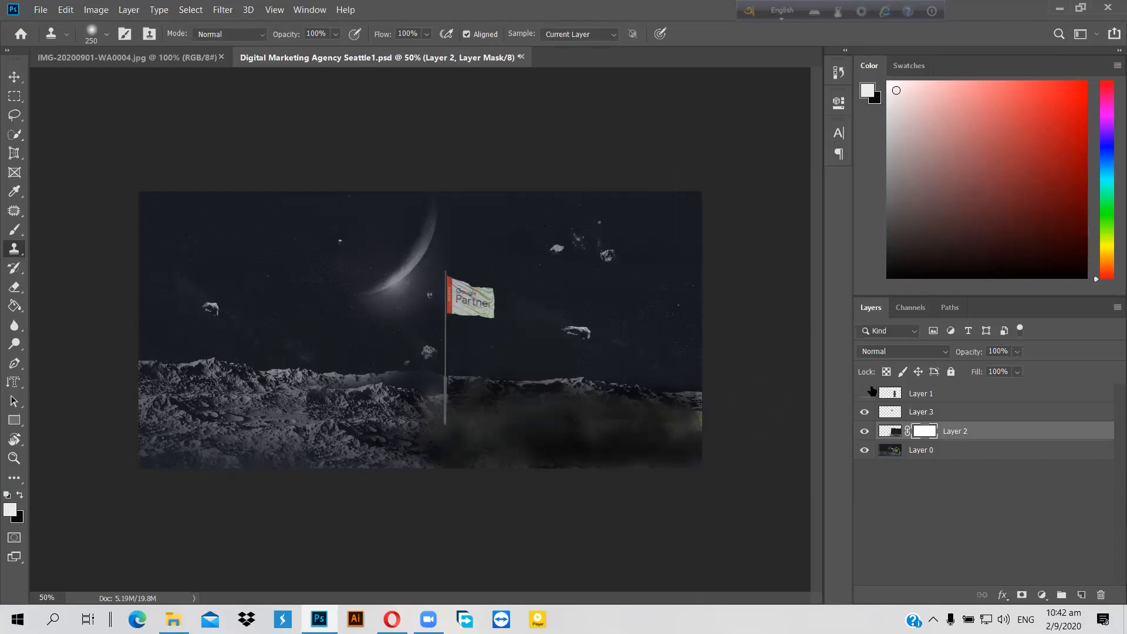
# Step: Show the astronaut layer again and open and close the brush preset picker
pyautogui.click(865, 393)
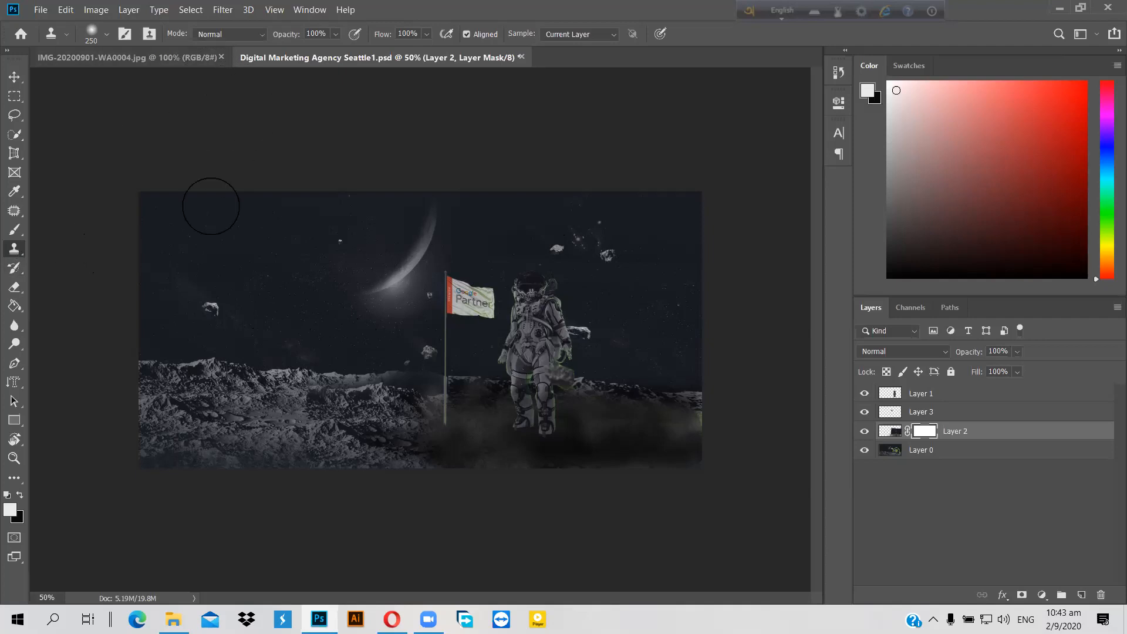
pyautogui.click(107, 37)
pyautogui.click(106, 38)
# Step: Check the brush size and hardness on the canvas, retry cloning rock, and dismiss the error
pyautogui.rightClick(282, 422)
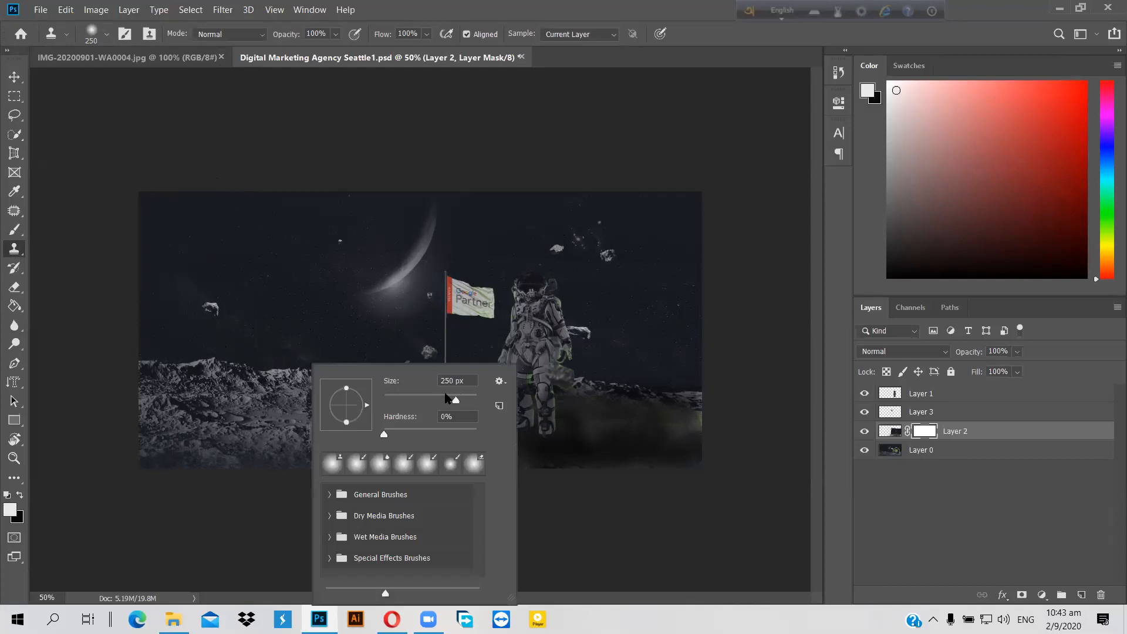
pyautogui.click(258, 411)
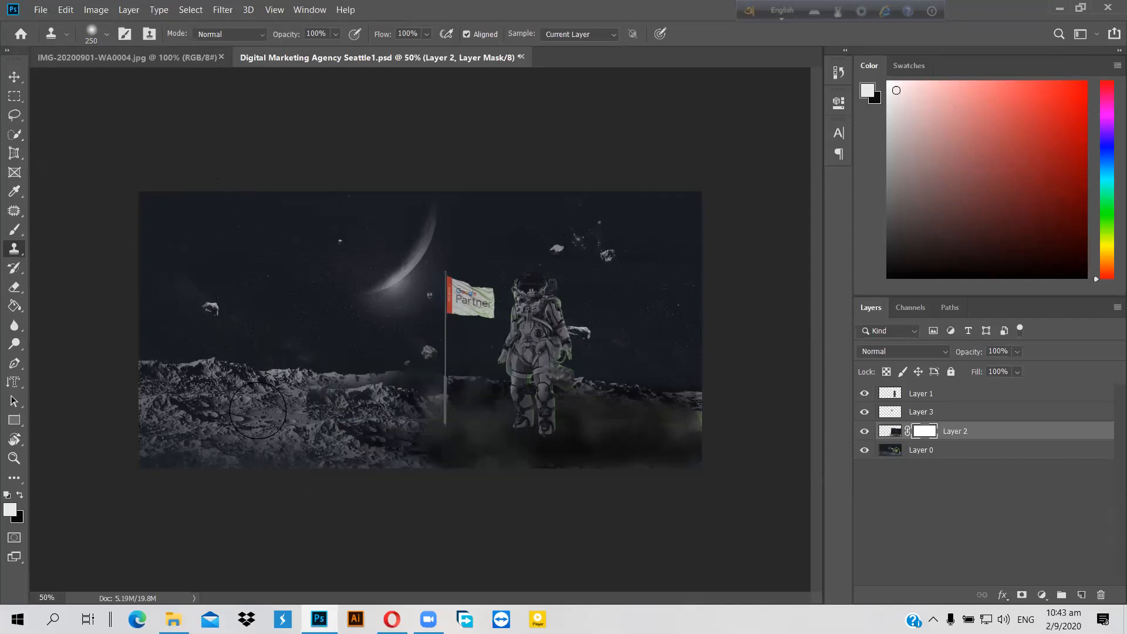
pyautogui.click(209, 404)
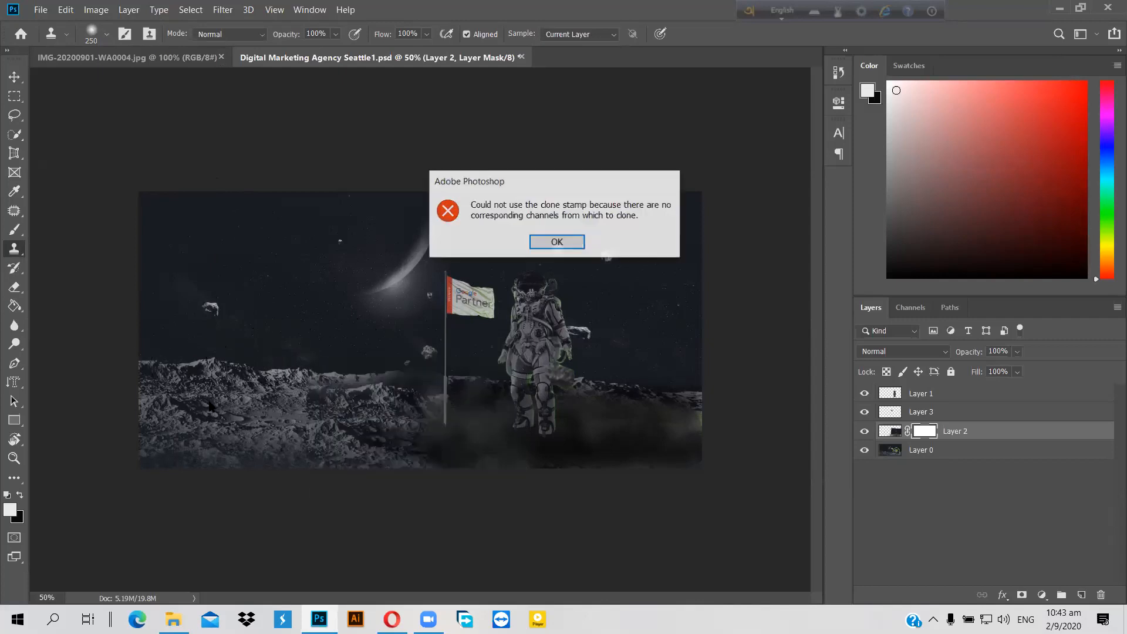
pyautogui.click(565, 243)
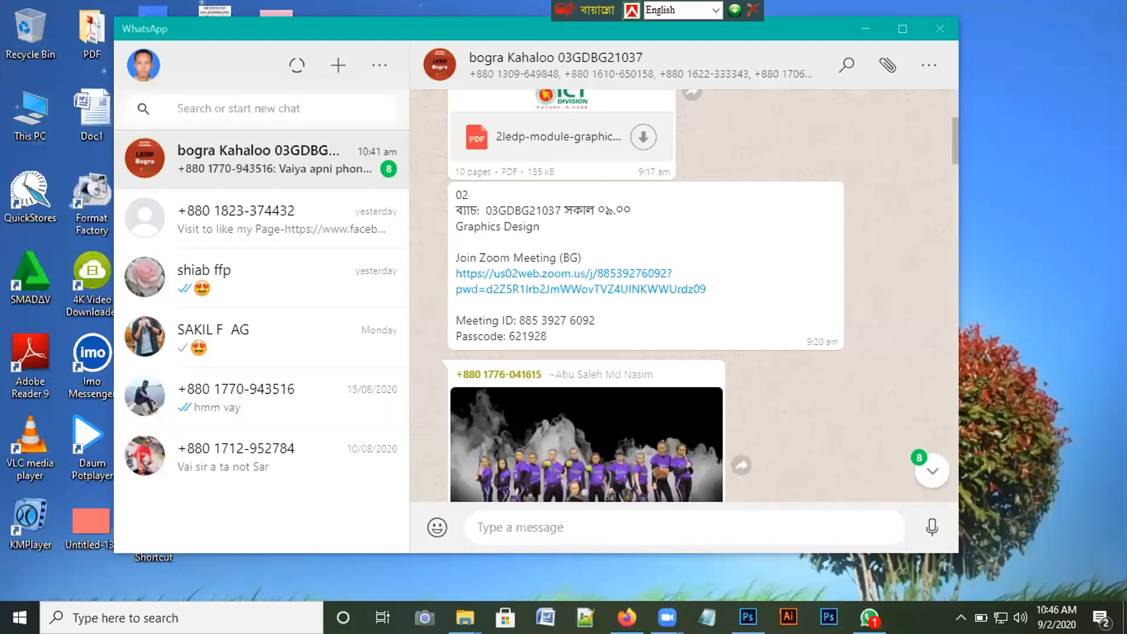
# Step: Open Digital Marketing Agency Seattle.jpg from D: > GRAPHIC DESIGEN LEDP > photo editing > day 6
pyautogui.press('super+e')
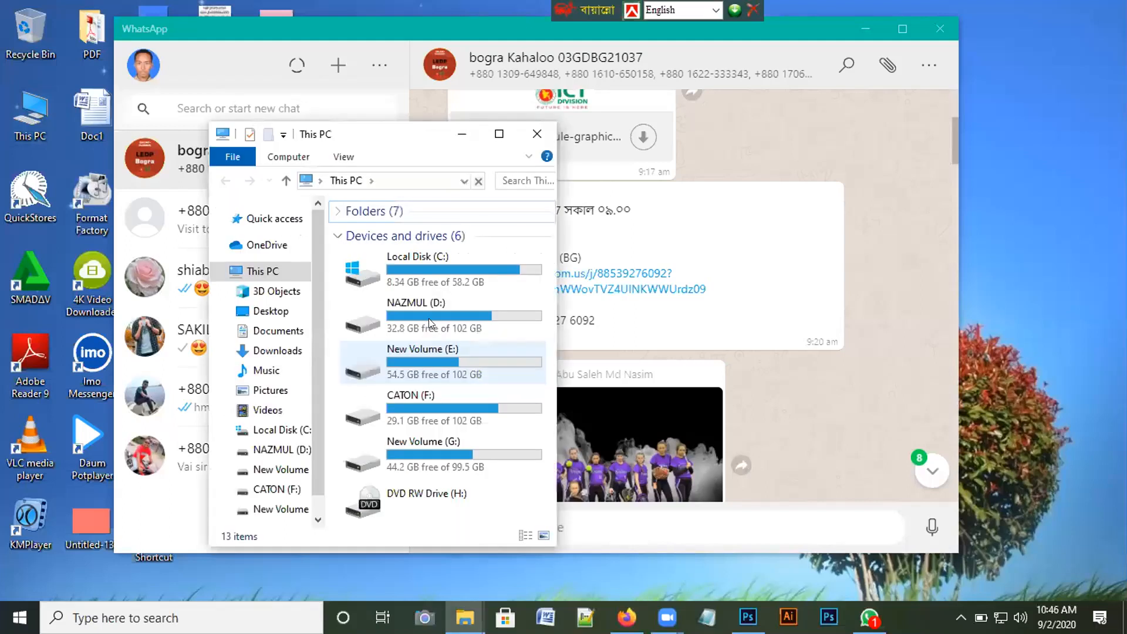
pyautogui.doubleClick(429, 319)
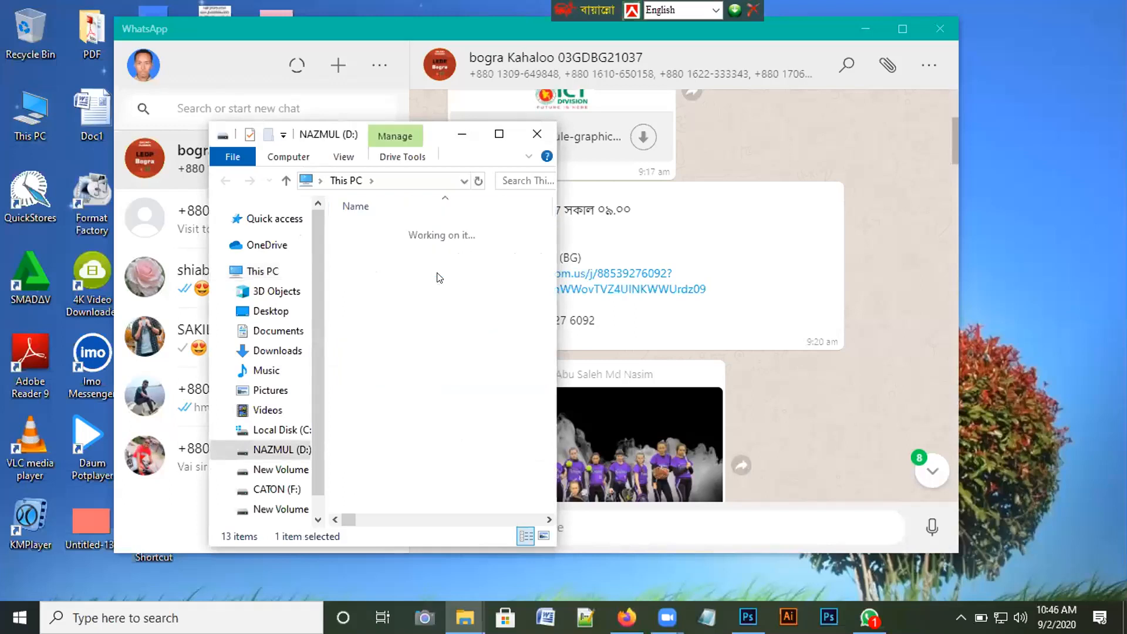
pyautogui.press('Return')
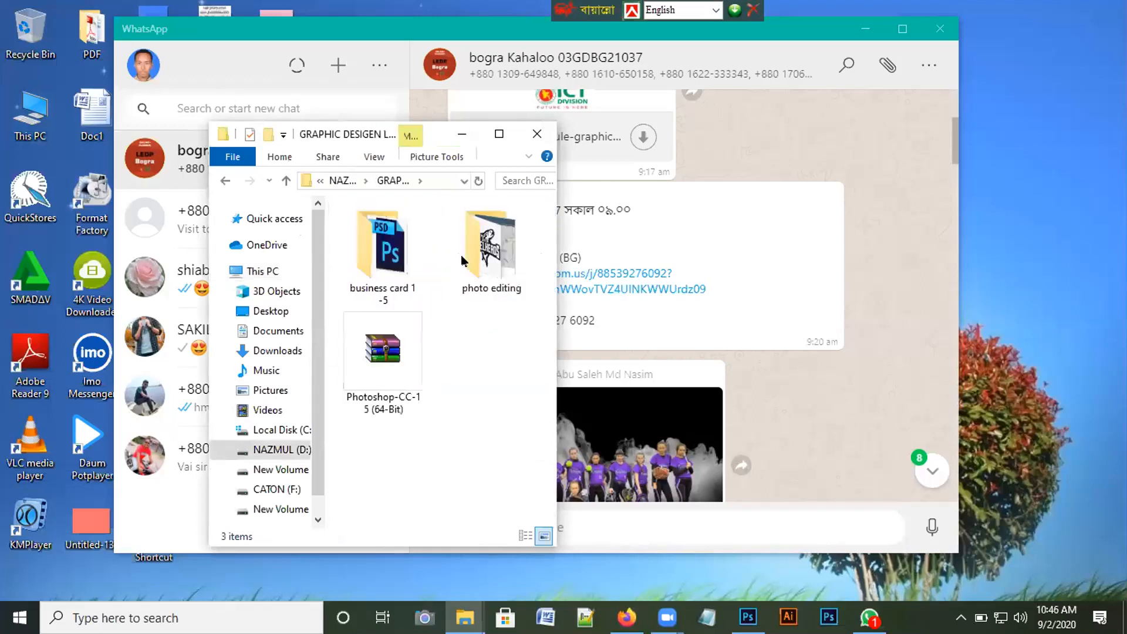
pyautogui.doubleClick(460, 255)
pyautogui.click(403, 255)
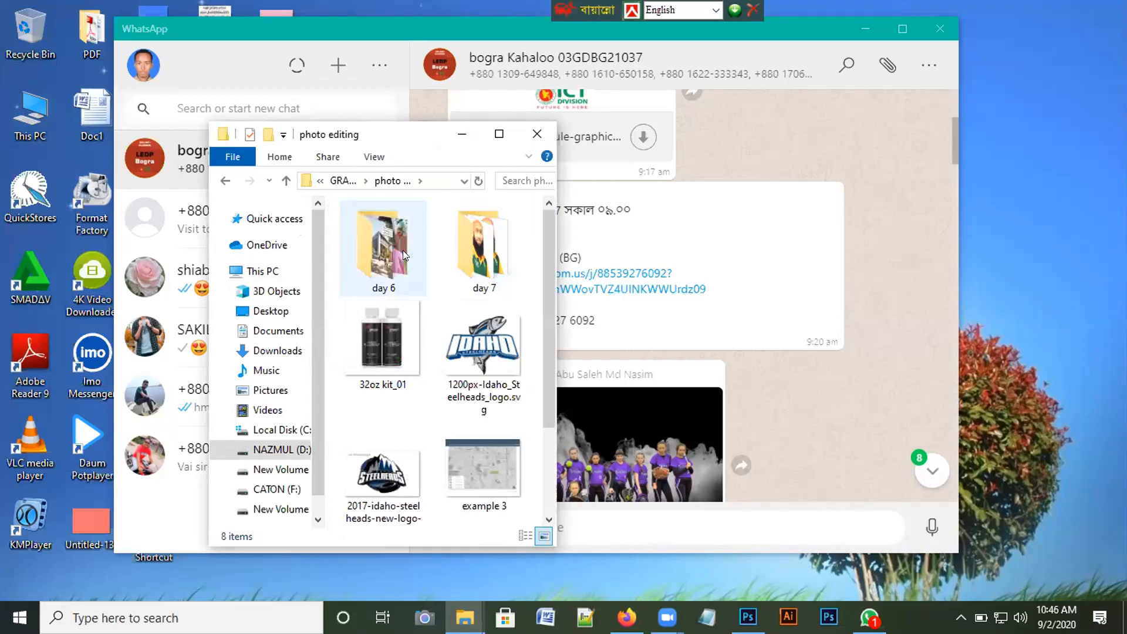
pyautogui.doubleClick(403, 250)
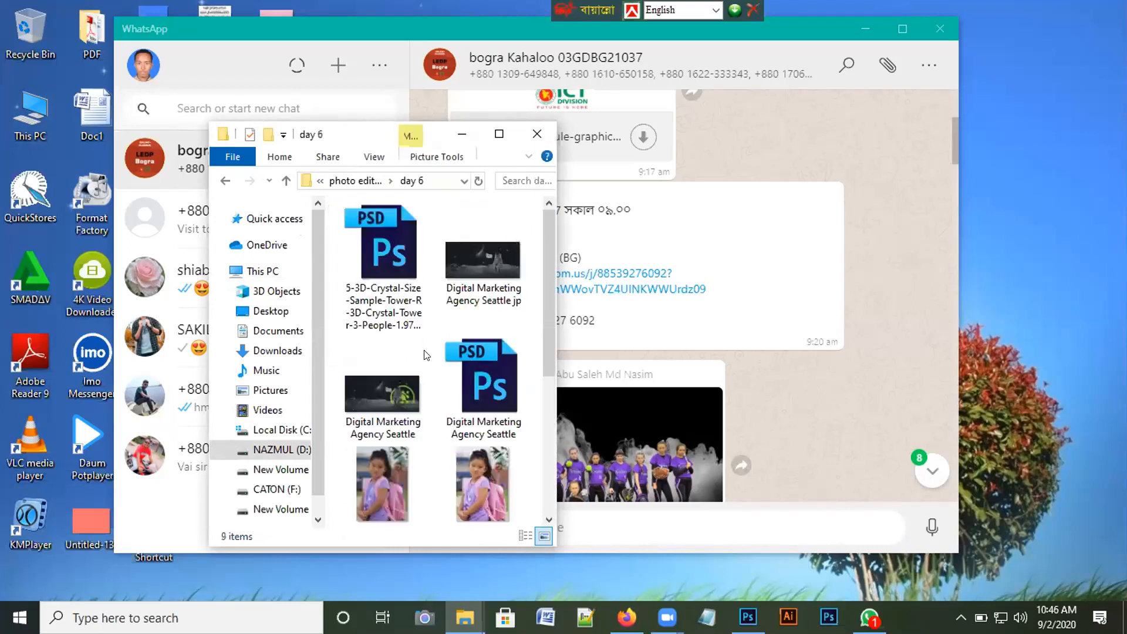
pyautogui.click(395, 396)
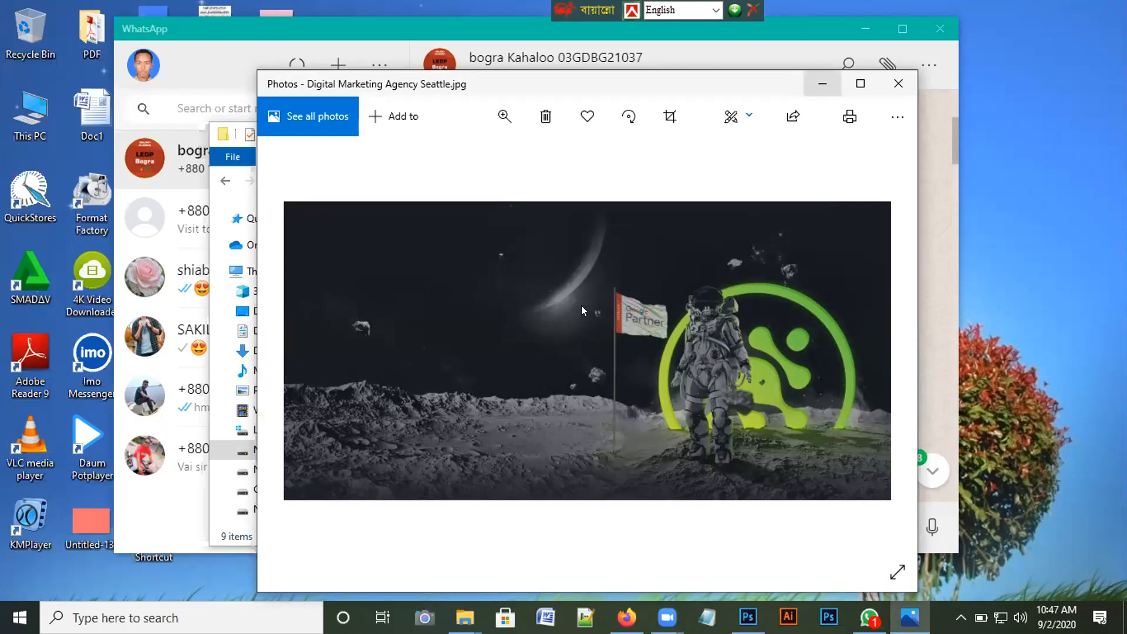
# Step: Maximize the Photos viewer, restore it to a smaller window, and Alt+Tab back to File Explorer
pyautogui.click(861, 84)
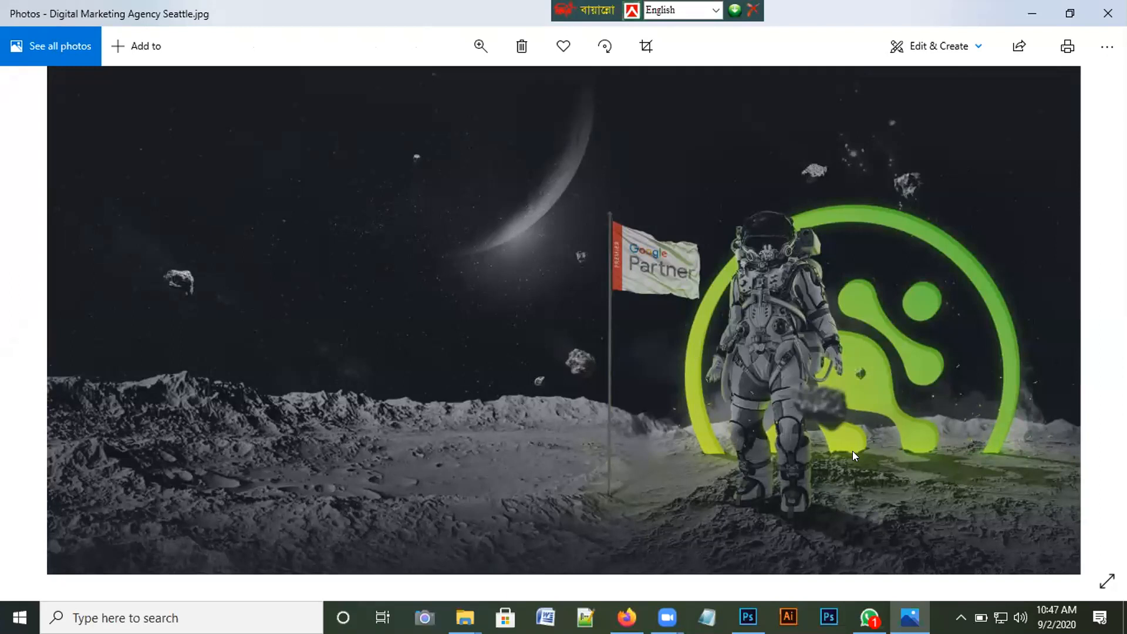
pyautogui.click(1071, 19)
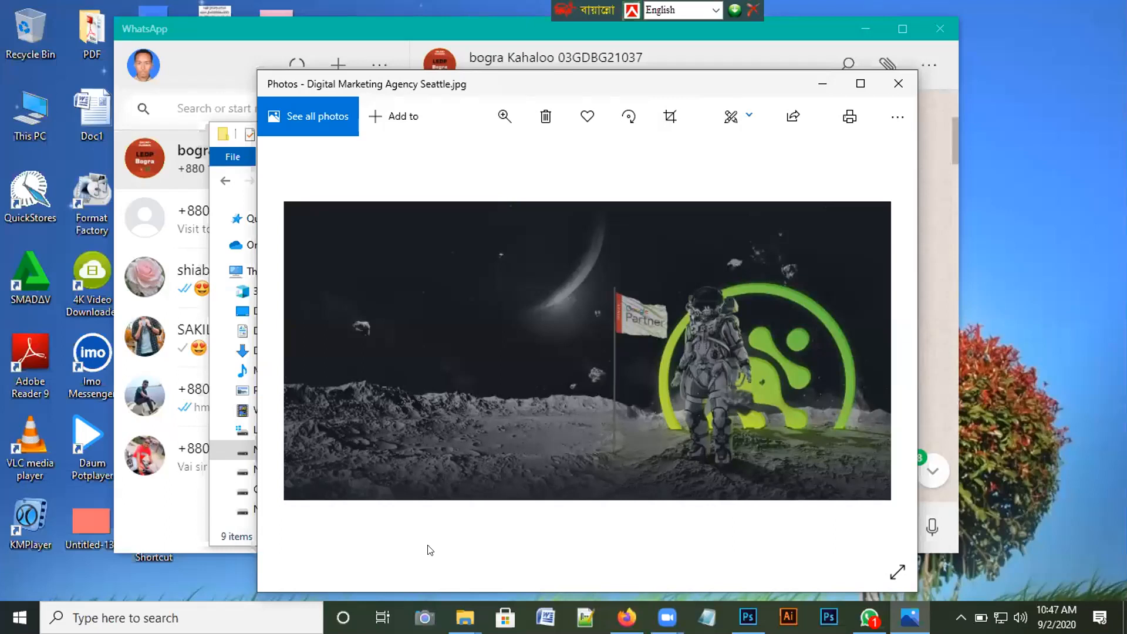
pyautogui.hotkey('alt', 'Tab')
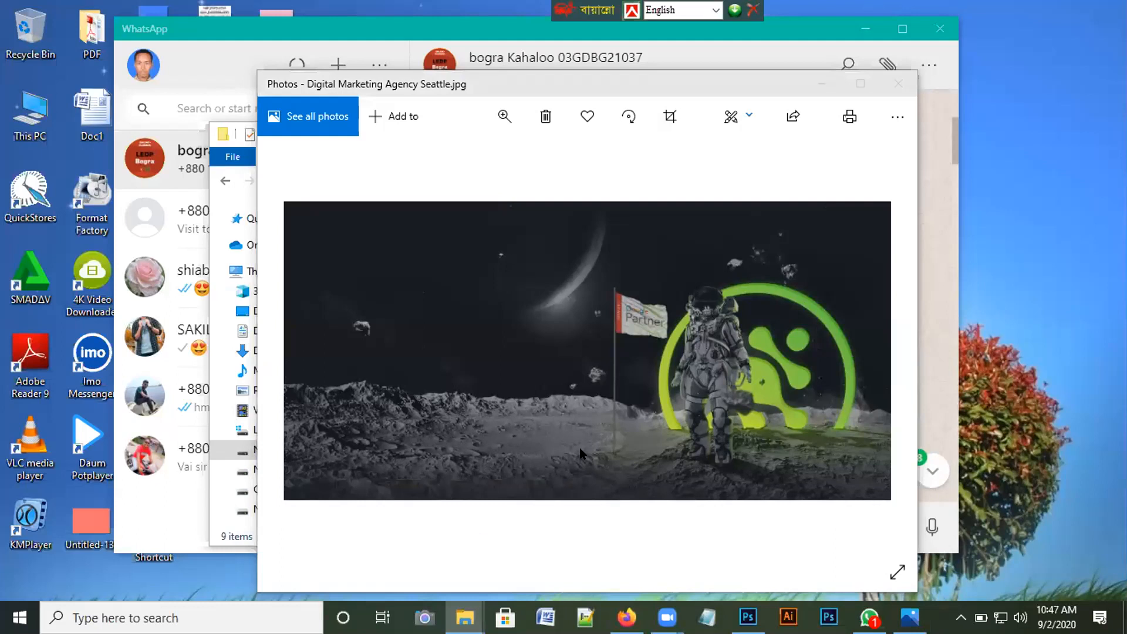
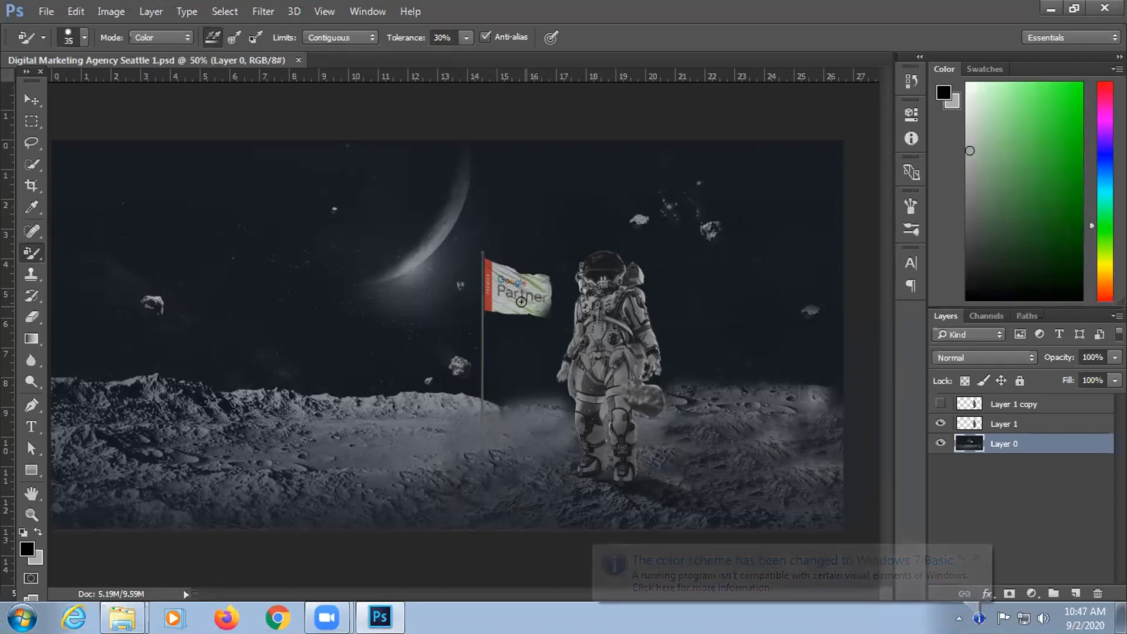
# Step: Resize the Color Replacement brush to 20 px, paint over the Google Partner flag, and zoom in
pyautogui.press(']')
pyautogui.press(']')
pyautogui.press(']')
pyautogui.press(']')
pyautogui.press(']')
pyautogui.press(']')
pyautogui.press(']')
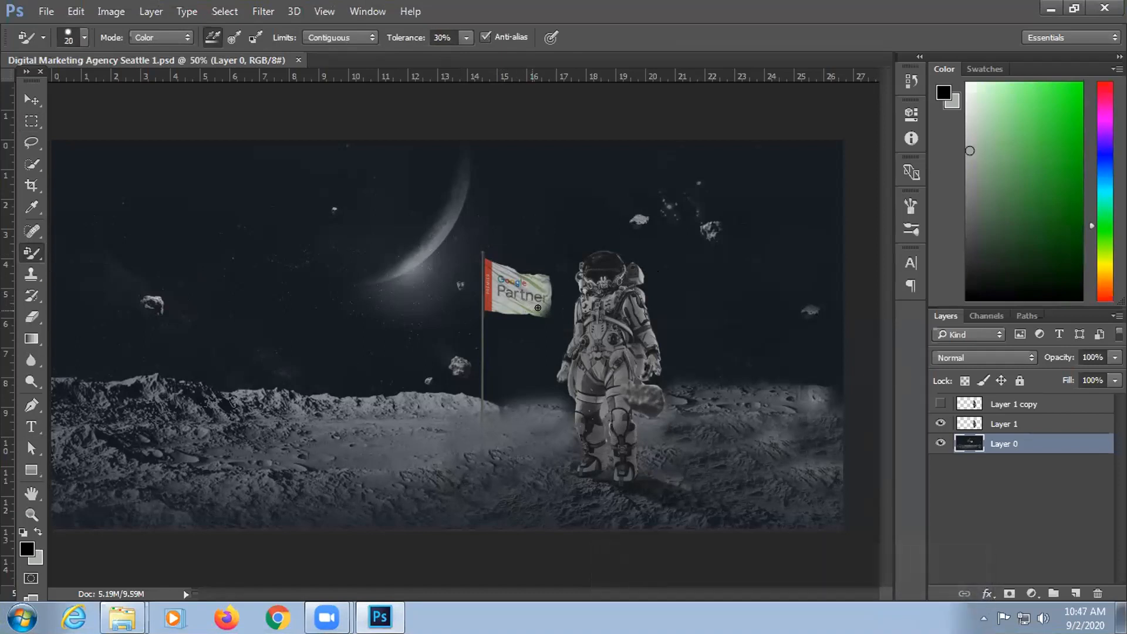
pyautogui.press('[')
pyautogui.click(535, 299)
pyautogui.hotkey('ctrl', '+')
pyautogui.hotkey('ctrl', '+')
pyautogui.hotkey('ctrl', '+')
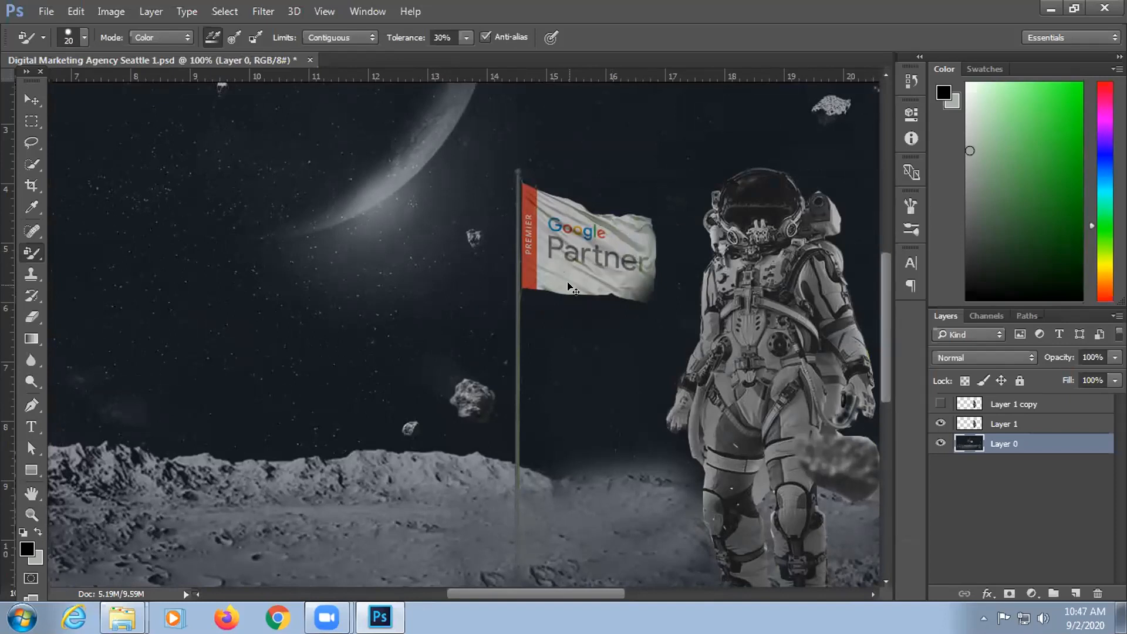
# Step: Sample the flagpole colour, shrink the brush, zoom to 200%, and paint down the pole
pyautogui.keyDown('alt'); pyautogui.click(521, 302); pyautogui.keyUp('alt')
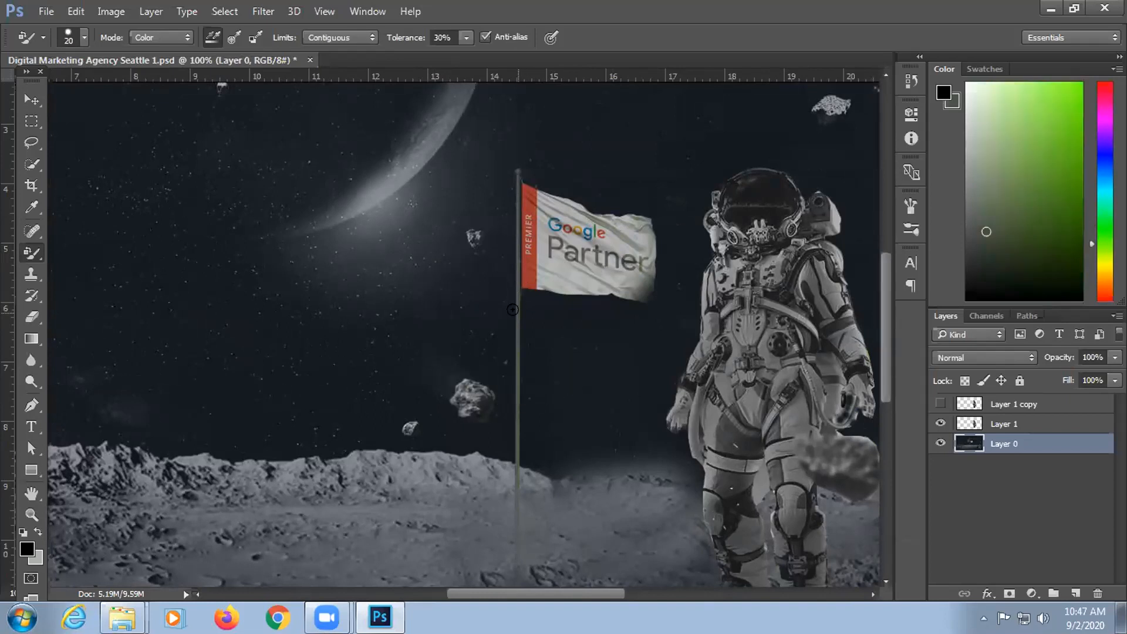
pyautogui.press('[')
pyautogui.press('[')
pyautogui.press('[')
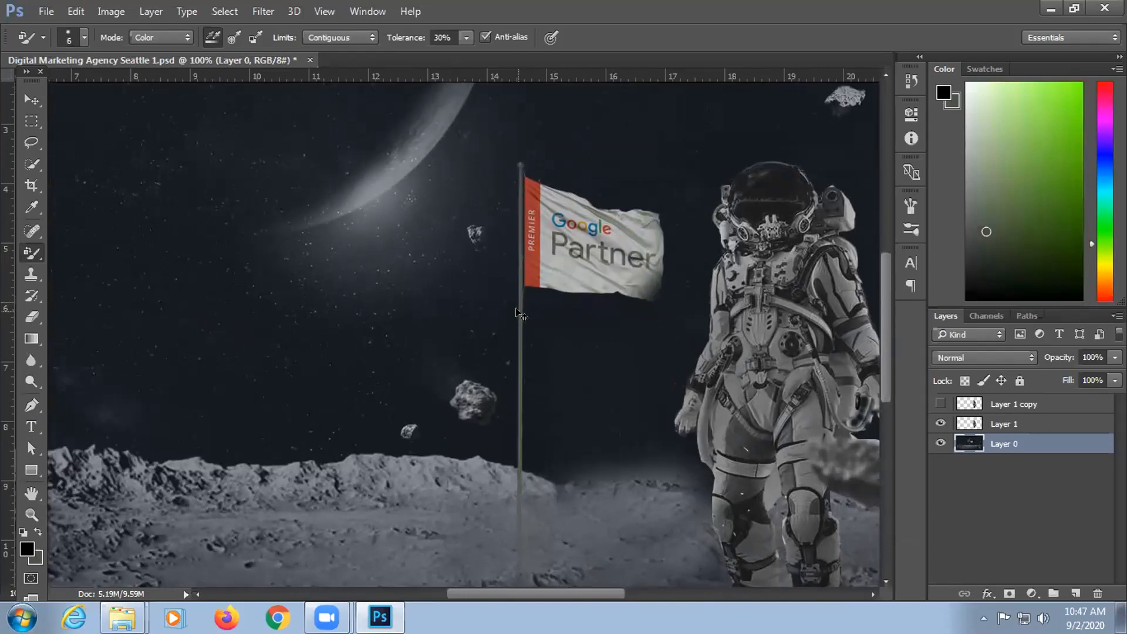
pyautogui.hotkey('ctrl', '+')
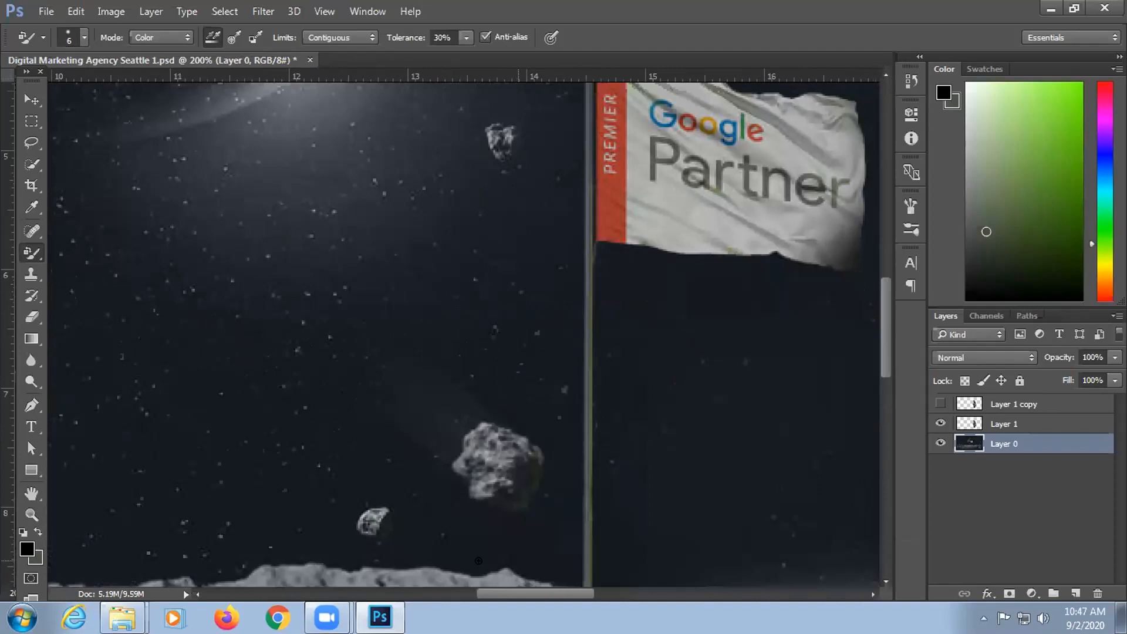
pyautogui.hscroll(3, 518, 594)
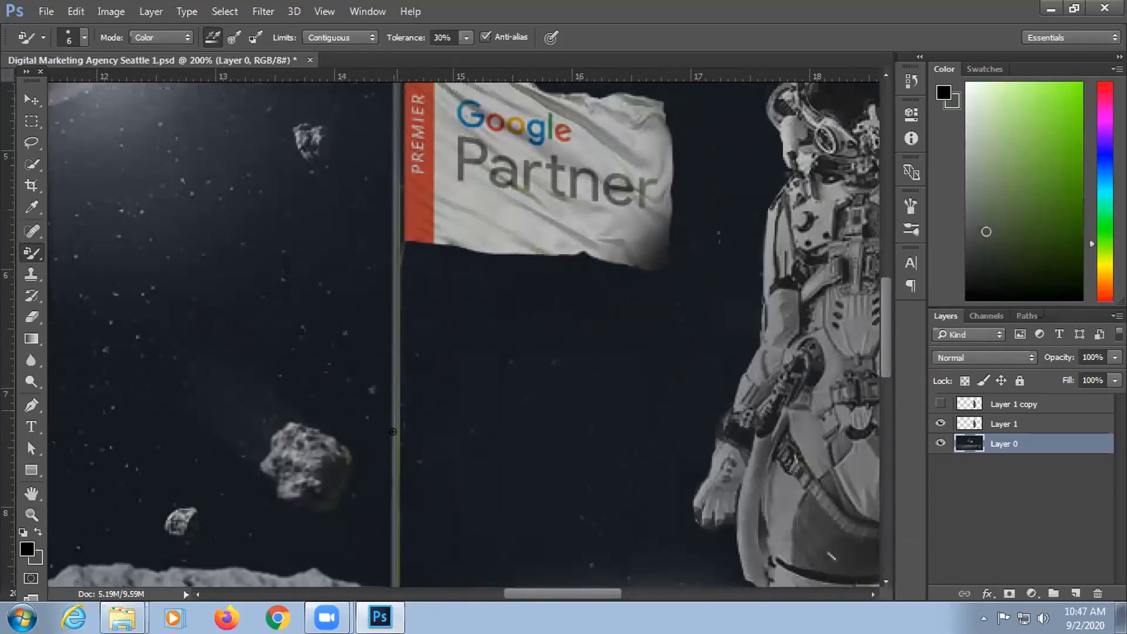
pyautogui.scroll(-3, 393, 432)
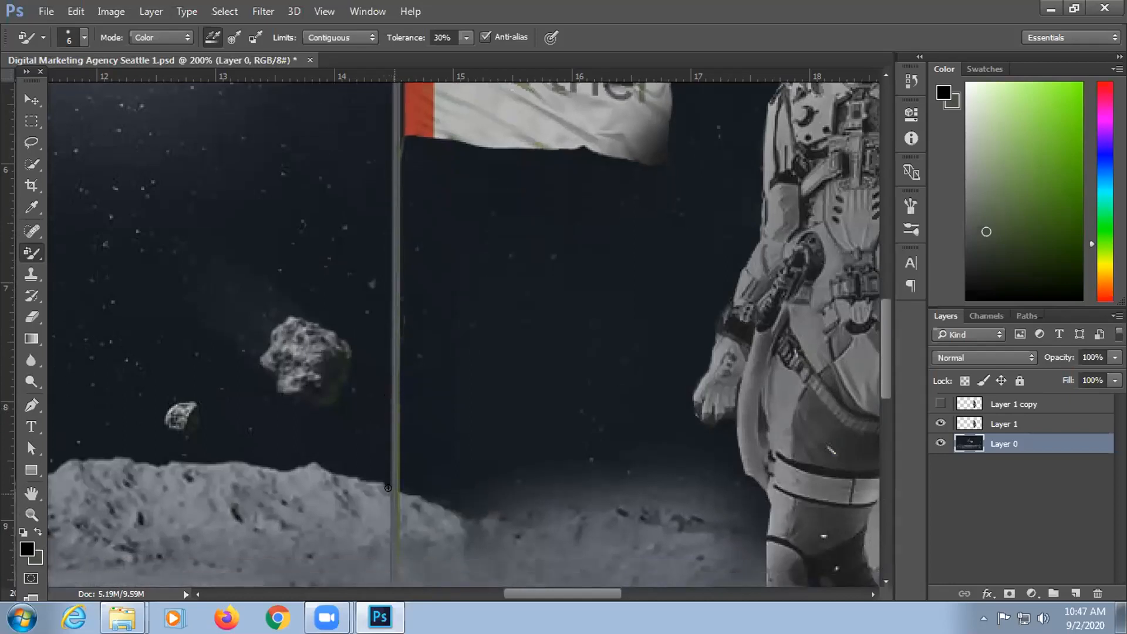
pyautogui.scroll(-3, 389, 488)
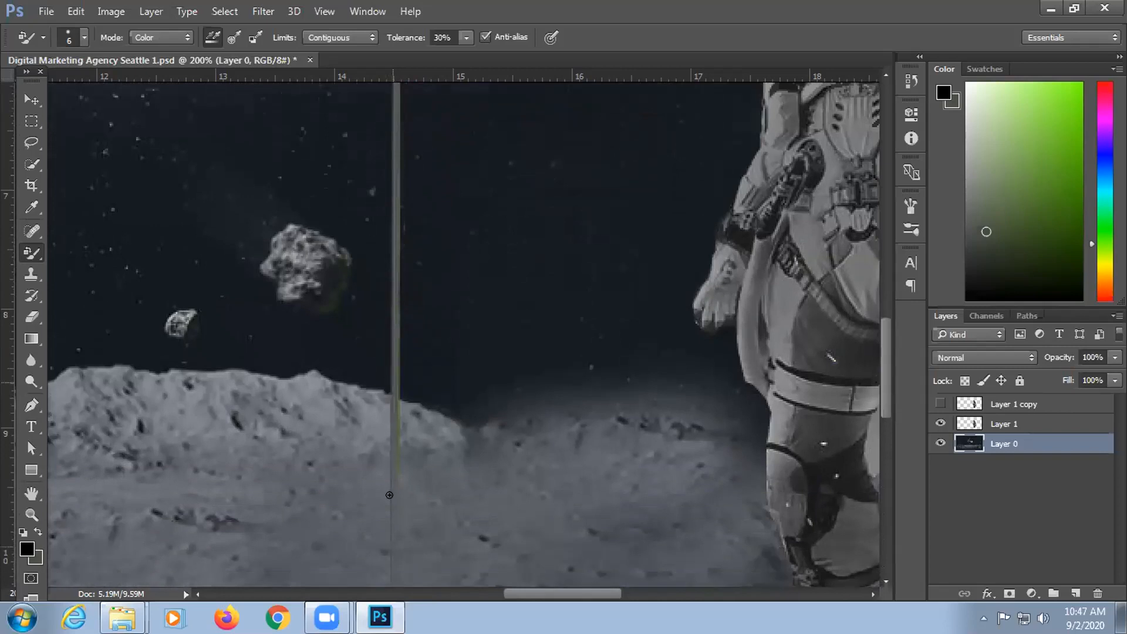
pyautogui.scroll(-7, 389, 495)
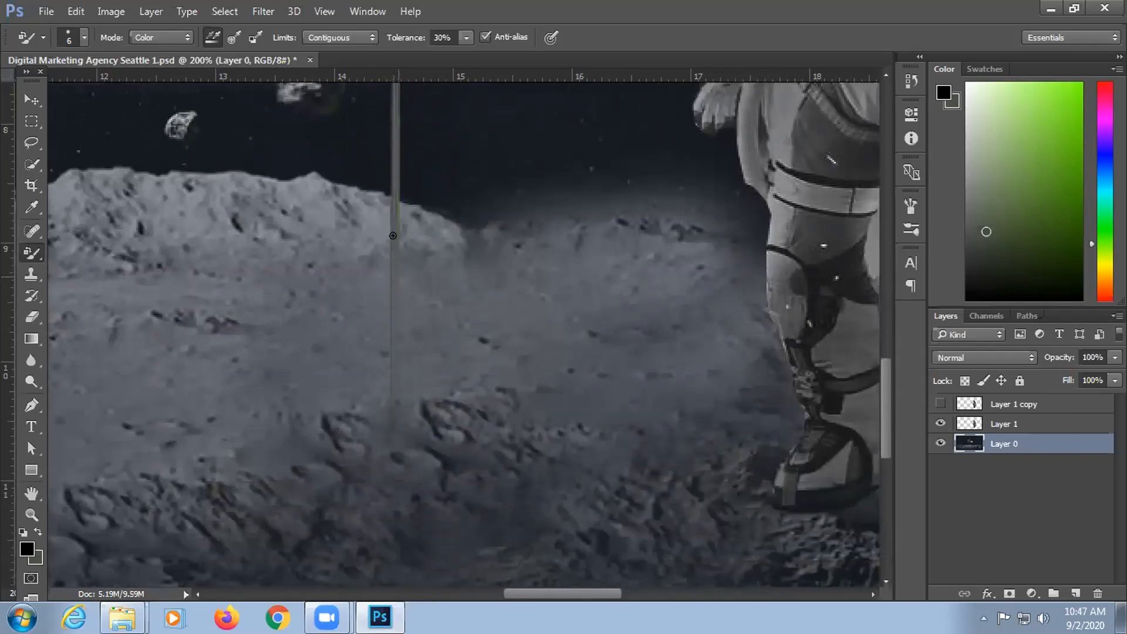
pyautogui.scroll(-1, 393, 236)
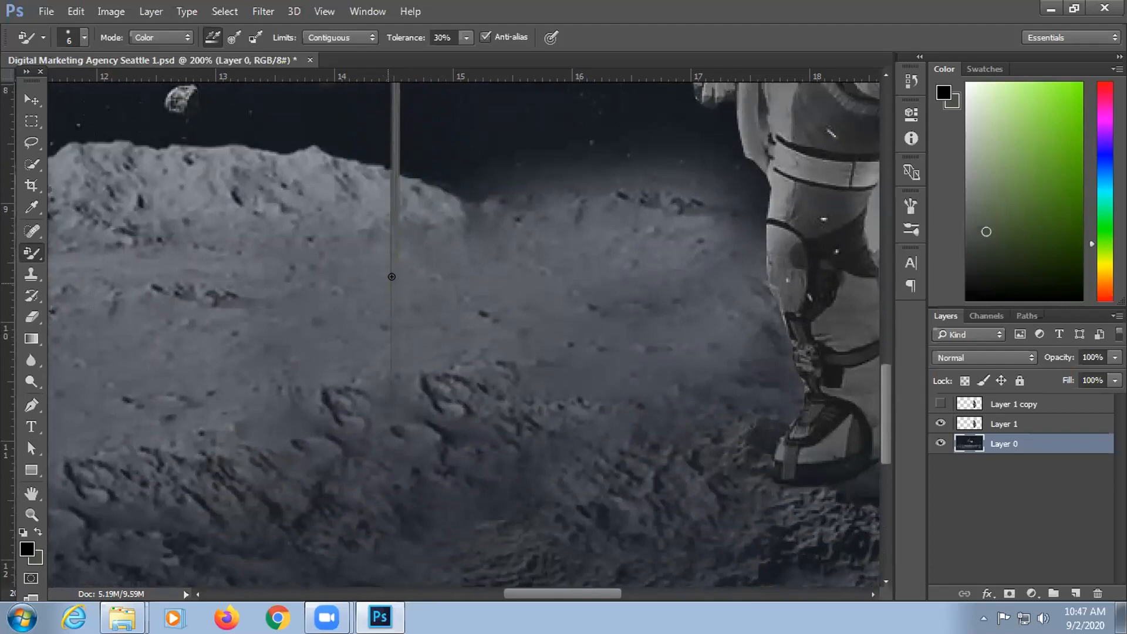
# Step: Finish along the flagpole, set the brush to size 10, and restore default black and white colours
pyautogui.scroll(4, 392, 376)
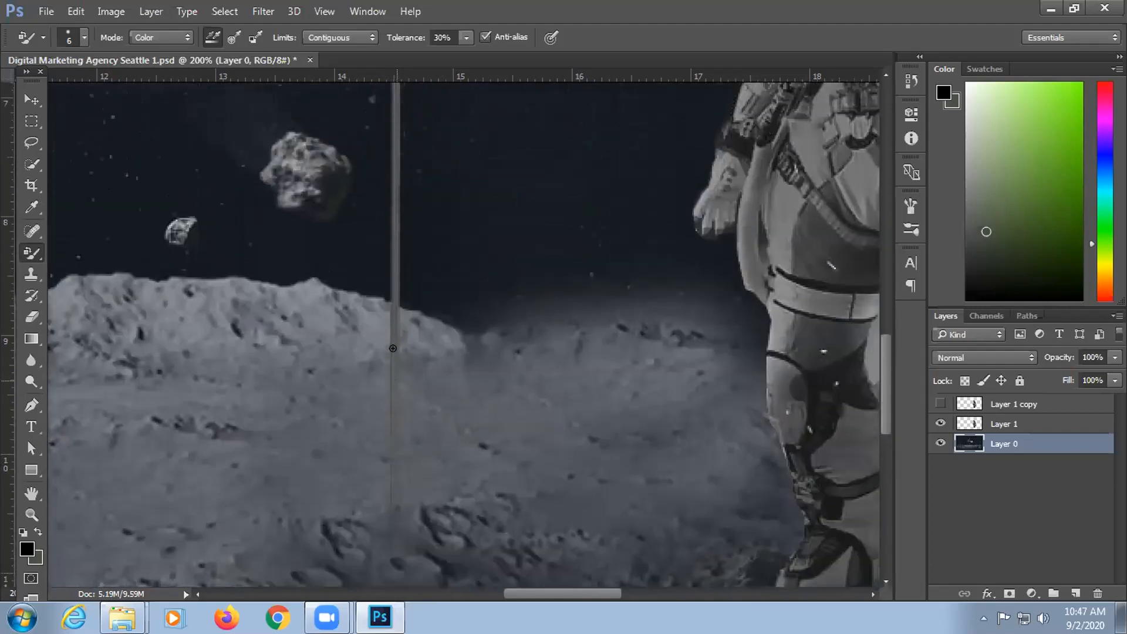
pyautogui.scroll(8, 393, 348)
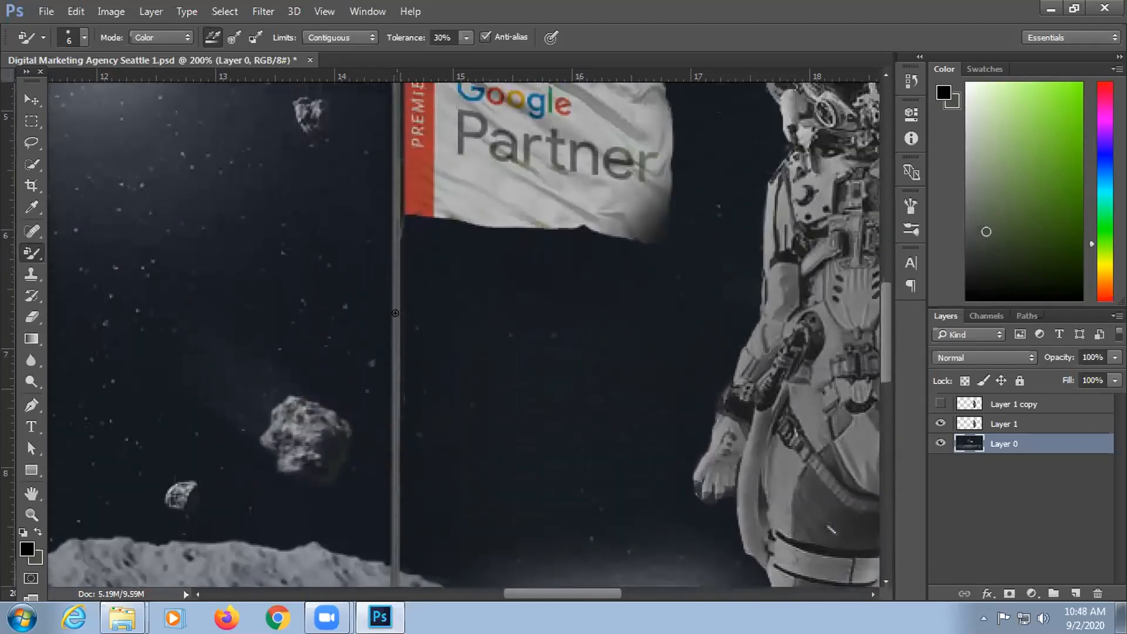
pyautogui.scroll(7, 395, 313)
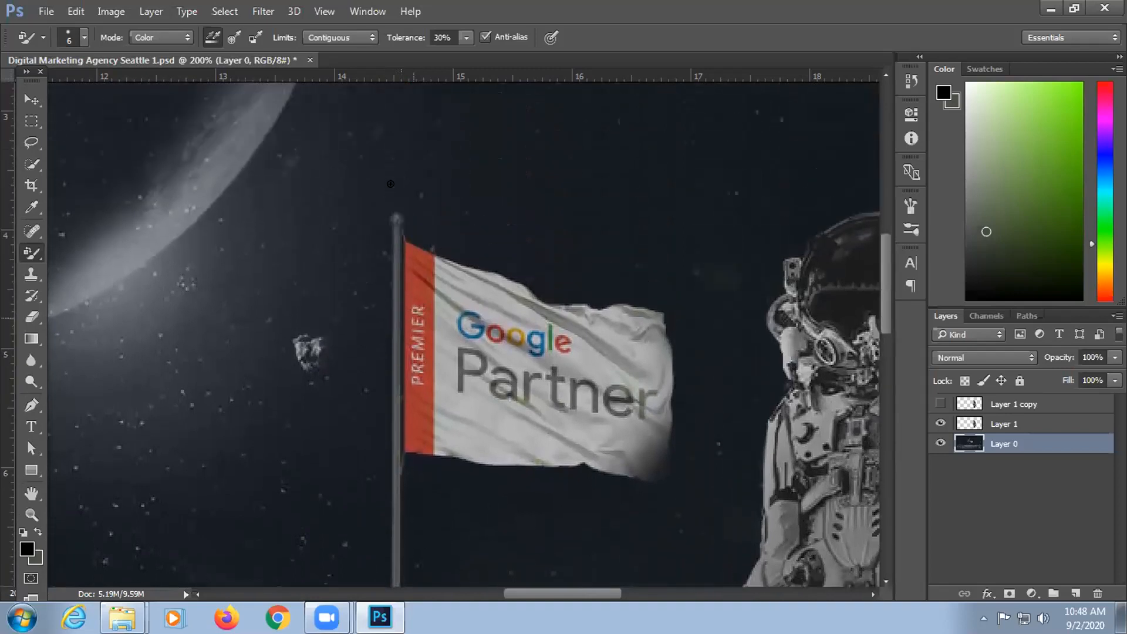
pyautogui.scroll(8, 391, 183)
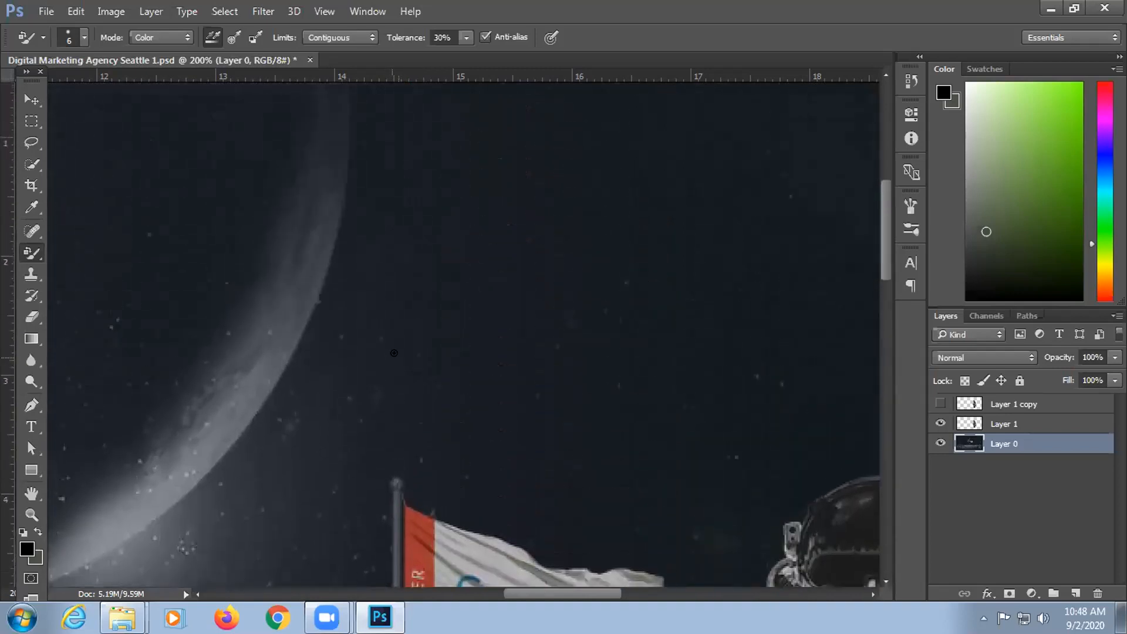
pyautogui.scroll(3, 400, 353)
pyautogui.scroll(-3, 820, 303)
pyautogui.scroll(-4, 532, 364)
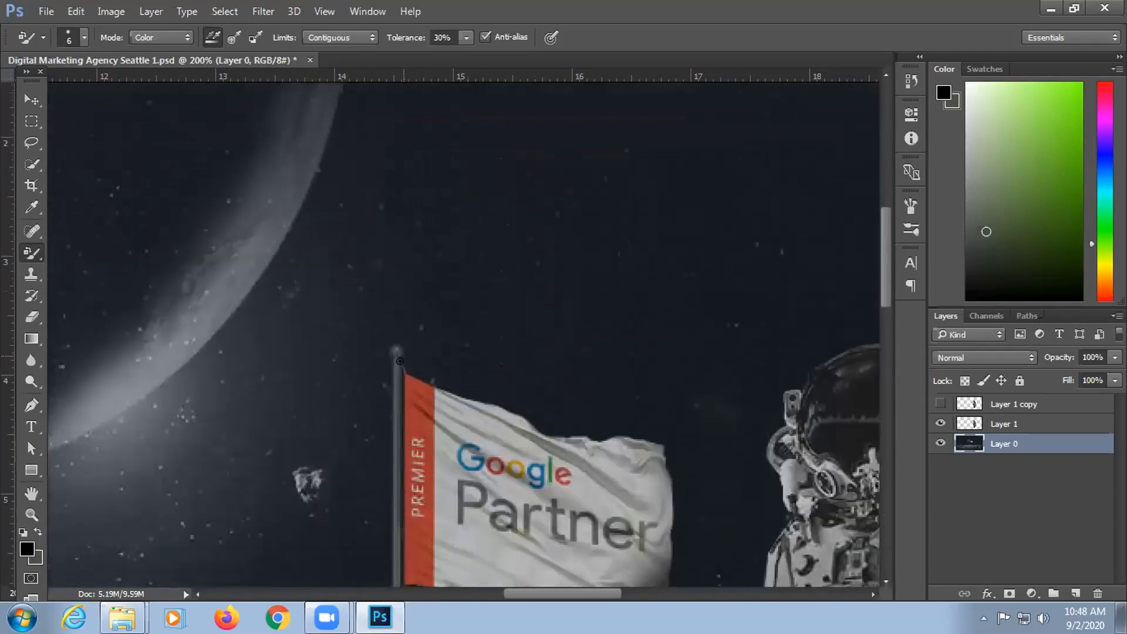
pyautogui.scroll(-4, 400, 361)
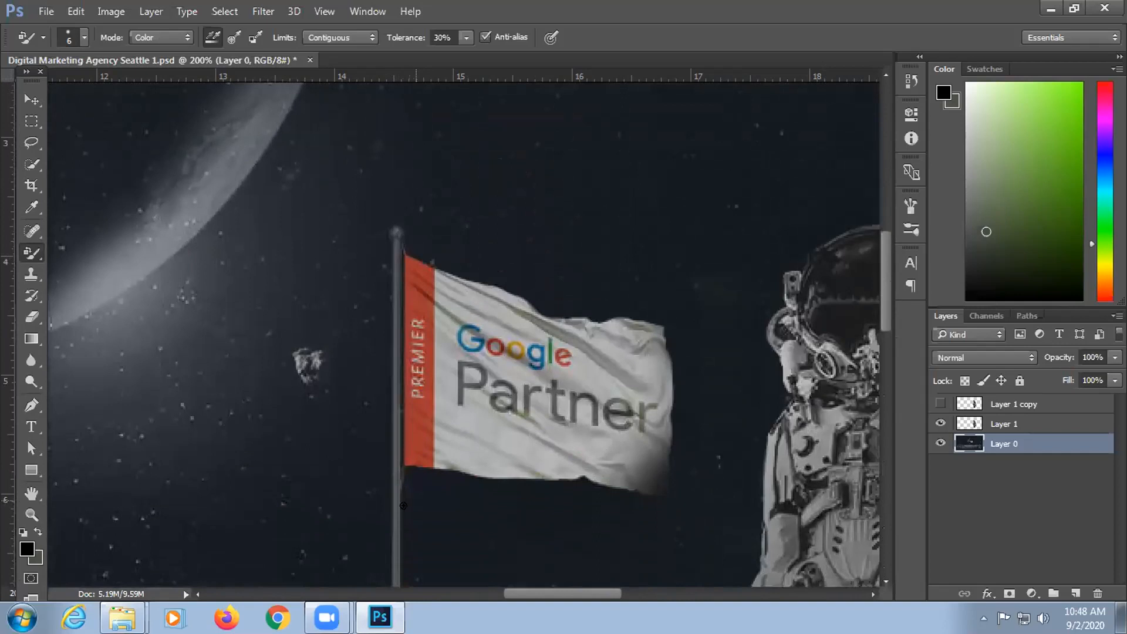
pyautogui.press(']')
pyautogui.press(']')
pyautogui.press(']')
pyautogui.press(']')
pyautogui.press('d')
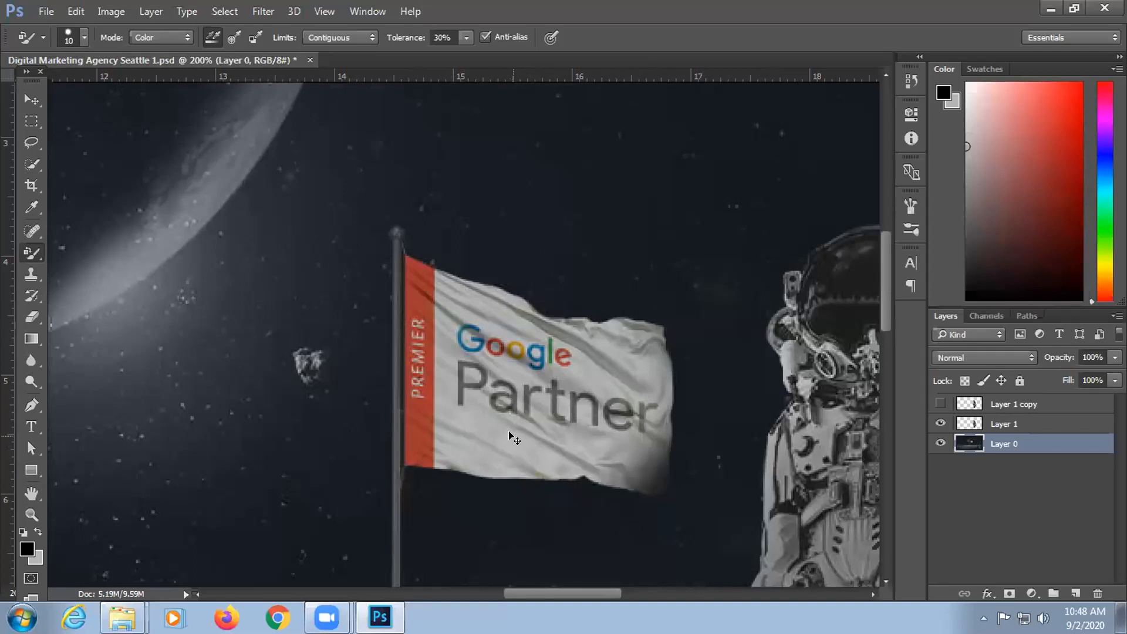
pyautogui.hotkey('ctrl', '-')
pyautogui.hotkey('ctrl', '-')
pyautogui.hotkey('ctrl', '-')
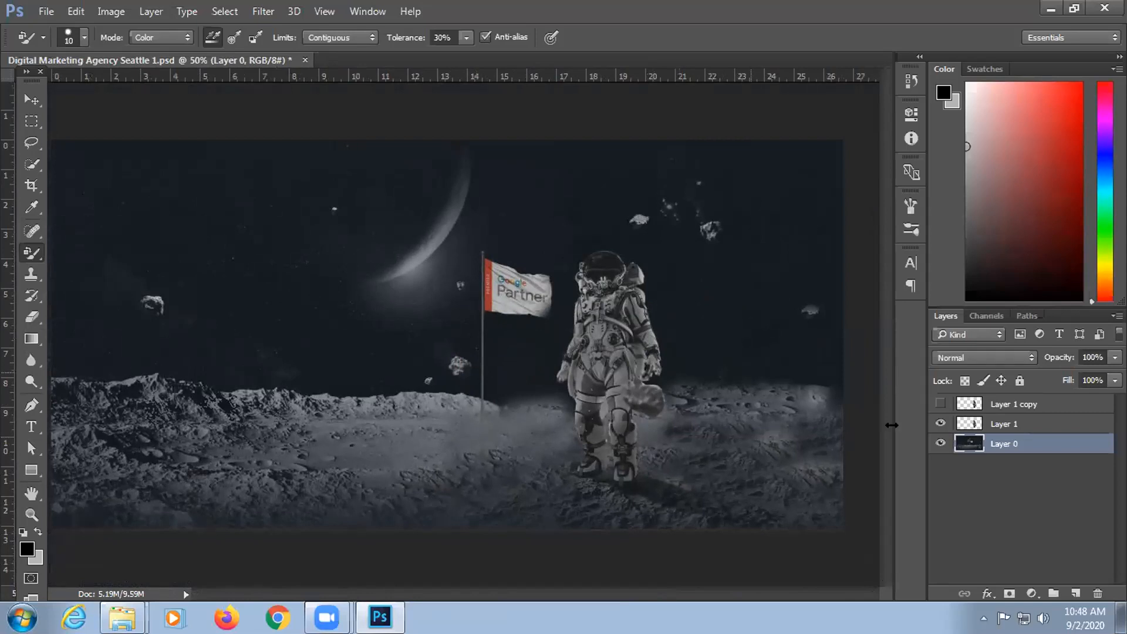
# Step: Toggle visibility of Layer 1 copy, Layer 1 and Layer 0 to compare the astronaut scene
pyautogui.click(940, 423)
pyautogui.click(941, 404)
pyautogui.click(940, 443)
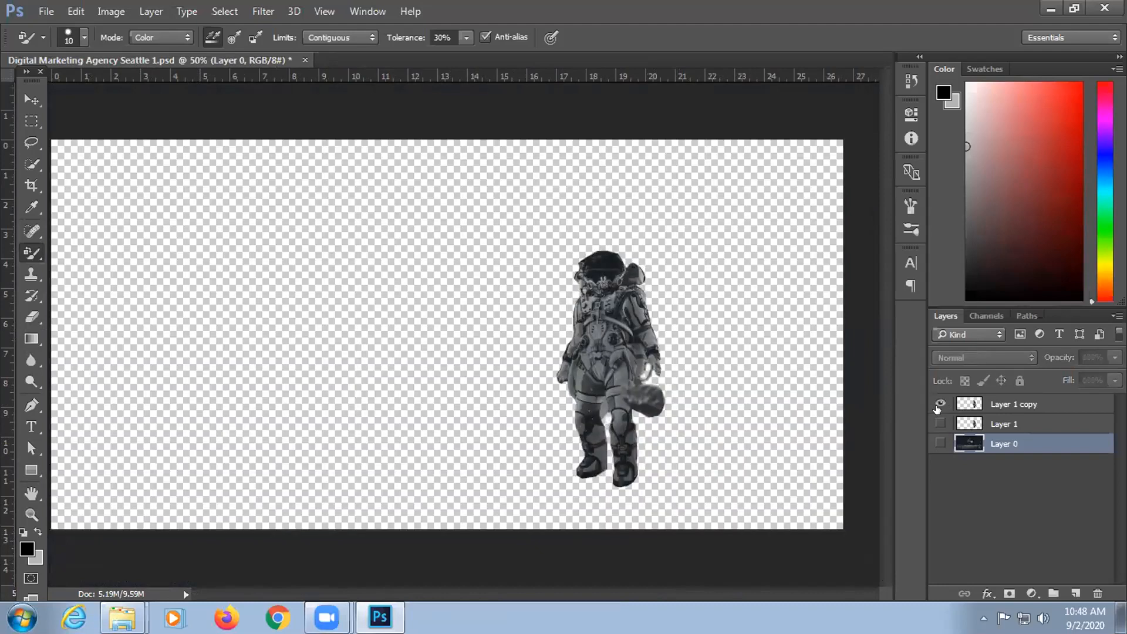
pyautogui.click(940, 423)
pyautogui.click(940, 443)
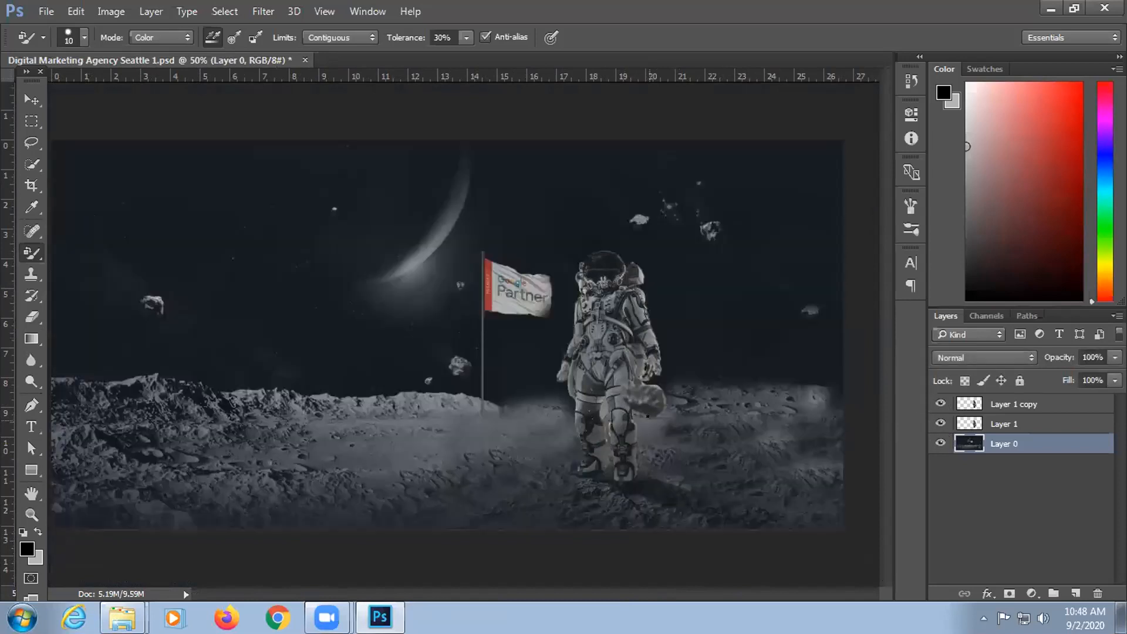
pyautogui.click(941, 403)
pyautogui.click(939, 420)
pyautogui.click(939, 421)
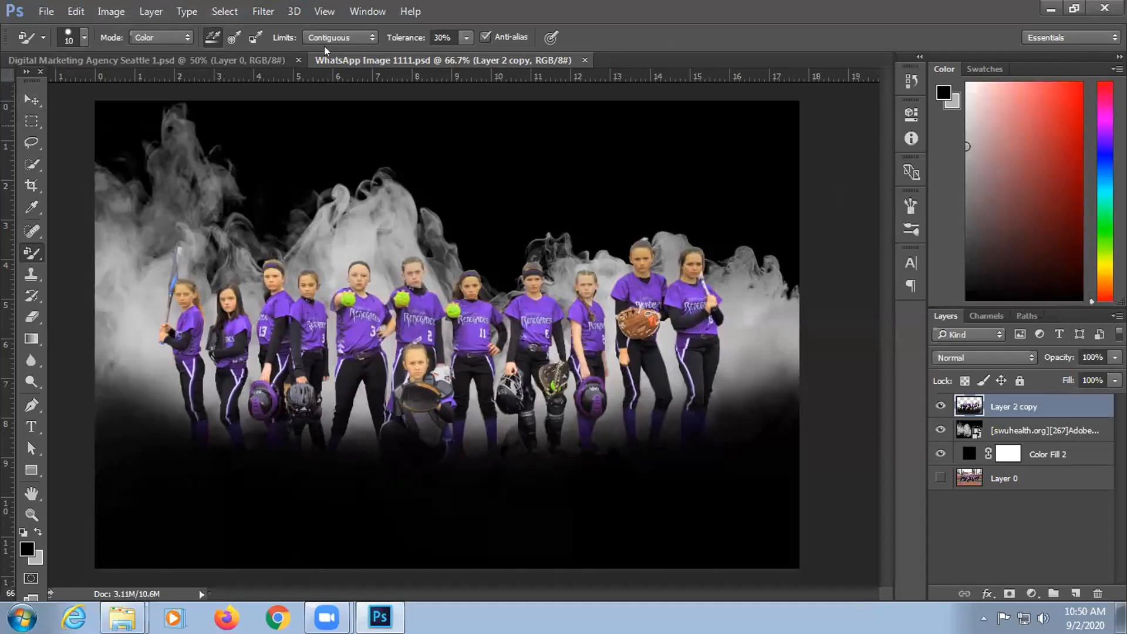
# Step: Switch to the Move tool, zoom in on the team, and undo an accidental resize of the players
pyautogui.click(31, 100)
pyautogui.hotkey('ctrl', '+')
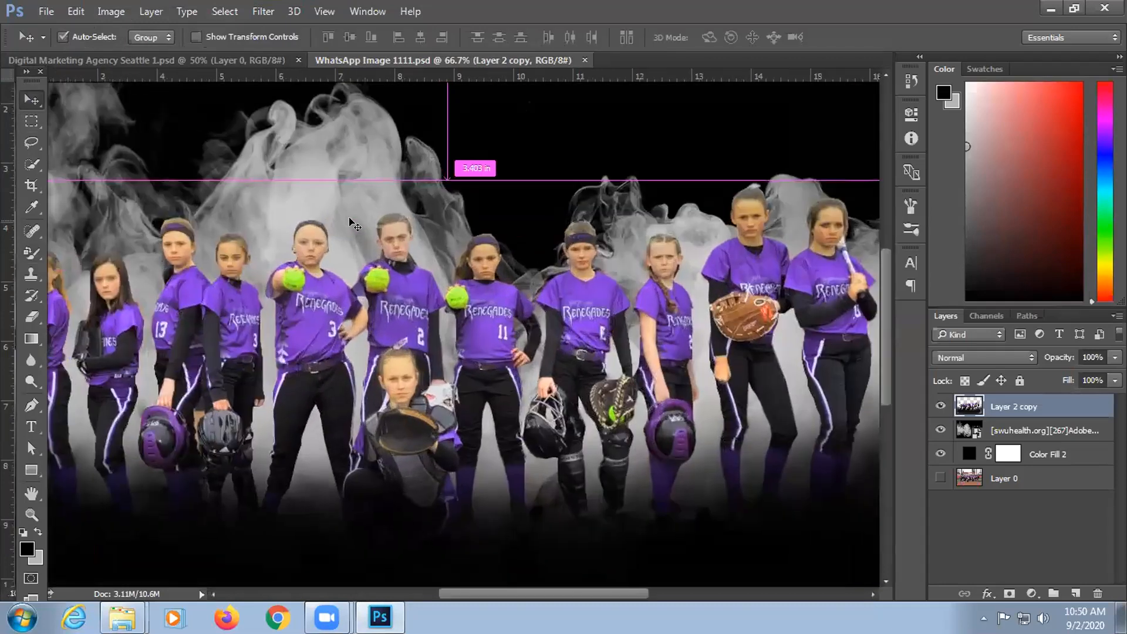
pyautogui.hotkey('ctrl', '+')
pyautogui.hotkey('ctrl', '+')
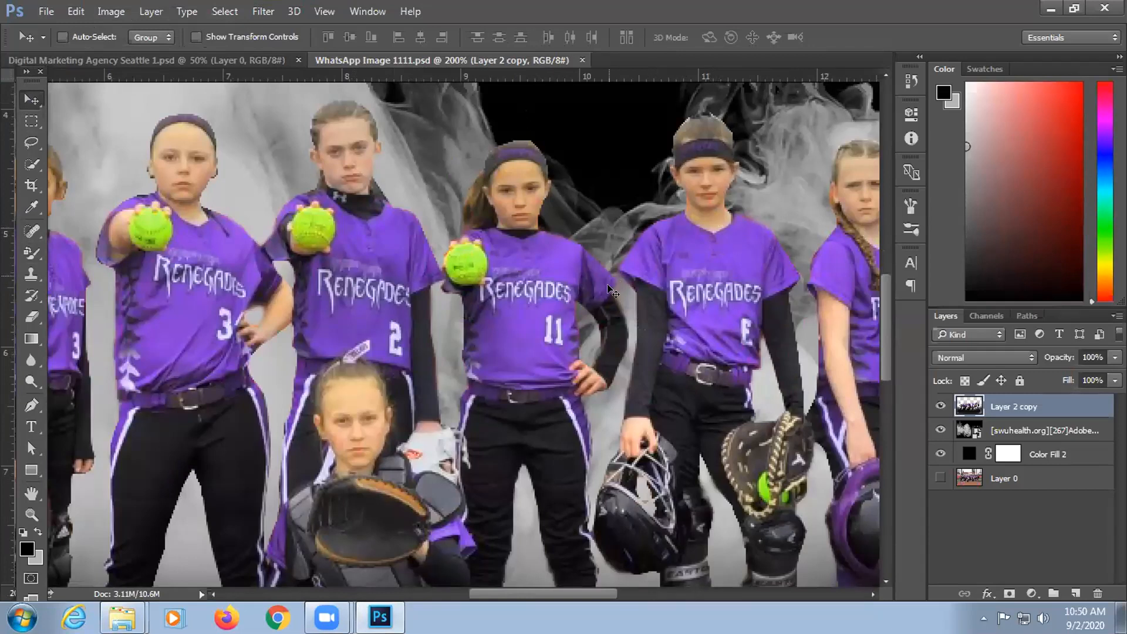
pyautogui.scroll(3, 600, 250)
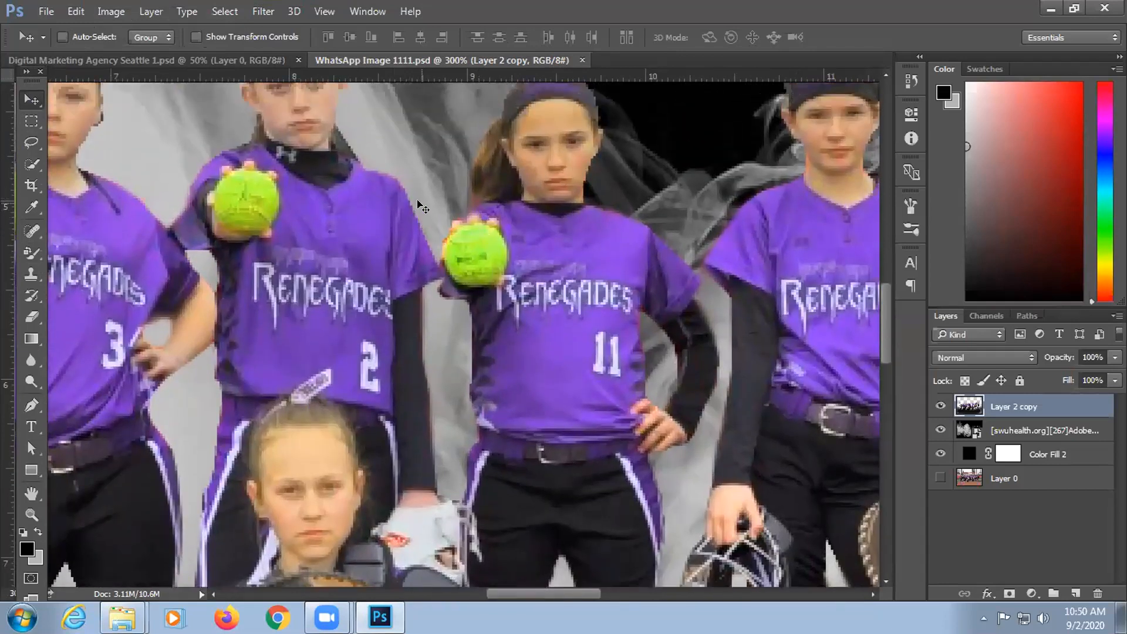
pyautogui.scroll(-2, 423, 206)
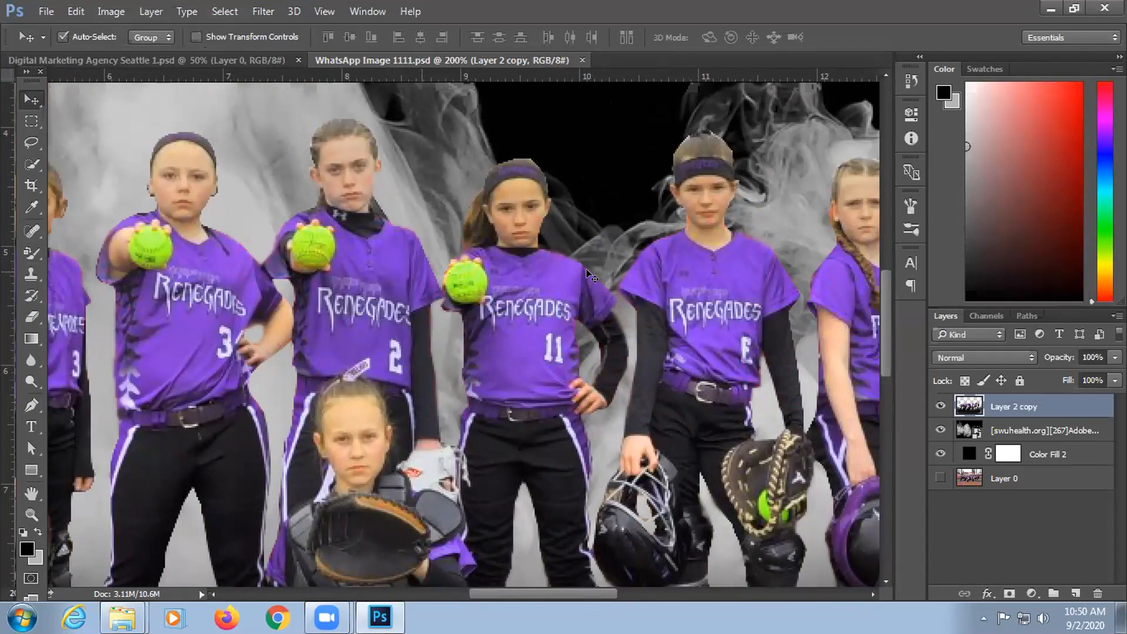
pyautogui.hotkey('ctrl', 'z')
pyautogui.hotkey('ctrl', '-')
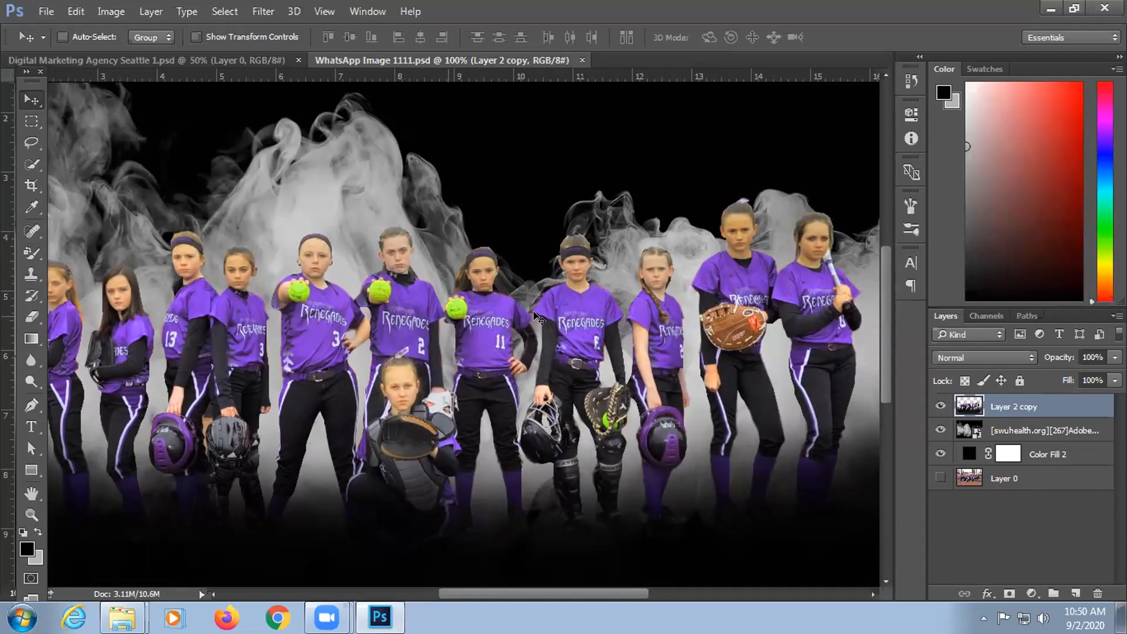
# Step: Zoom in on the number 11 jersey and open Hue/Saturation with Ctrl+U
pyautogui.hotkey('ctrl', '+')
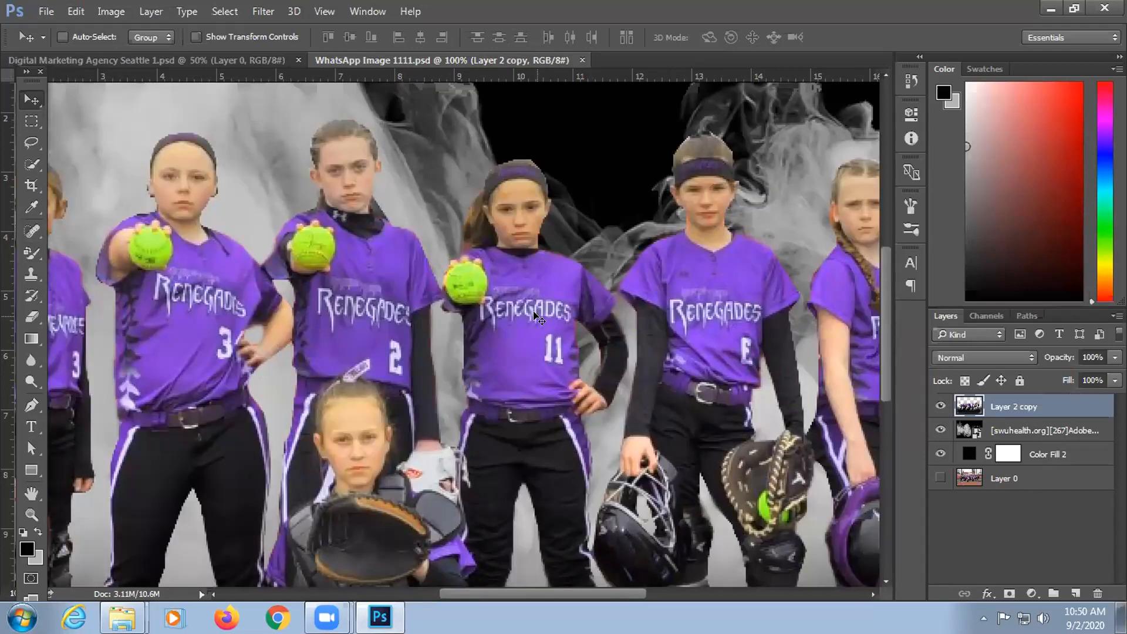
pyautogui.hotkey('ctrl', '+')
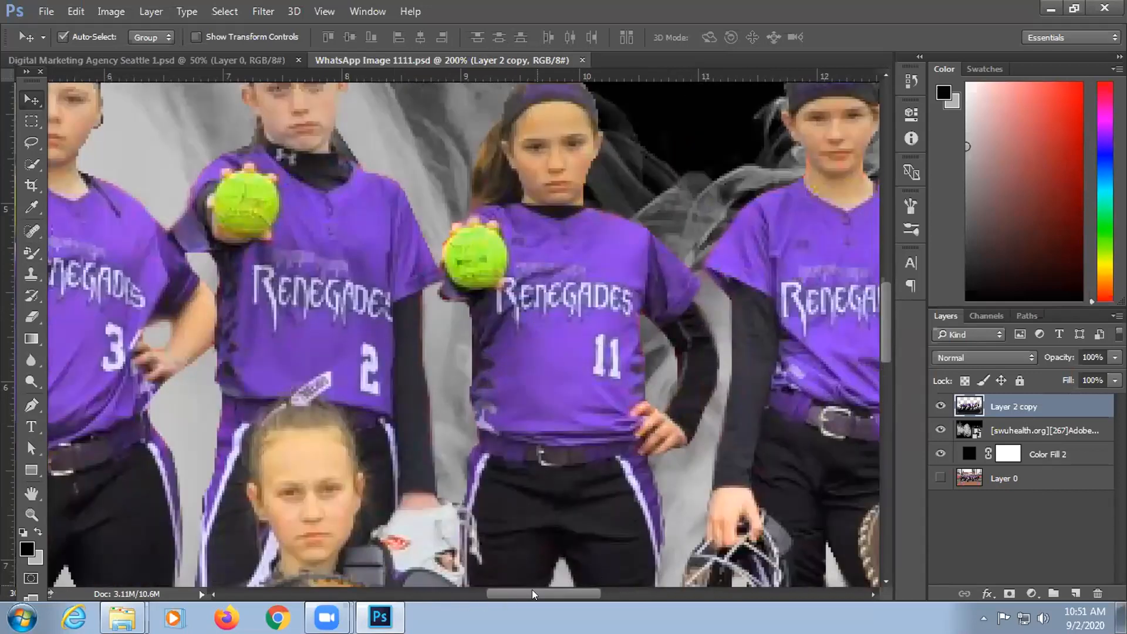
pyautogui.moveTo(532, 589); pyautogui.dragTo(546, 590)
pyautogui.hotkey('ctrl', '+')
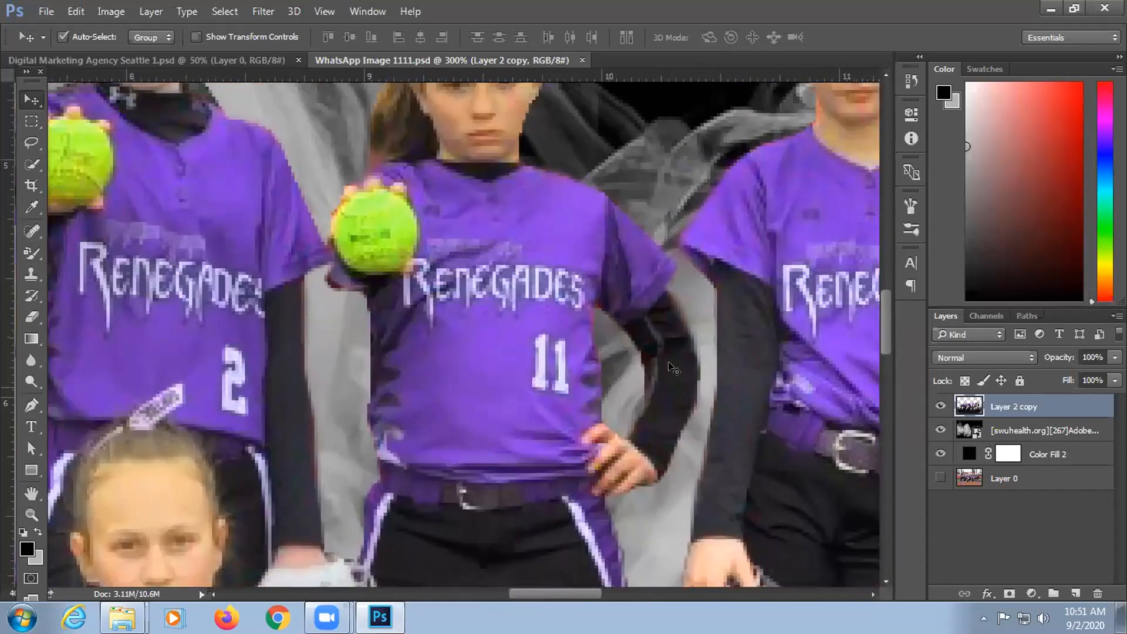
pyautogui.scroll(3, 667, 358)
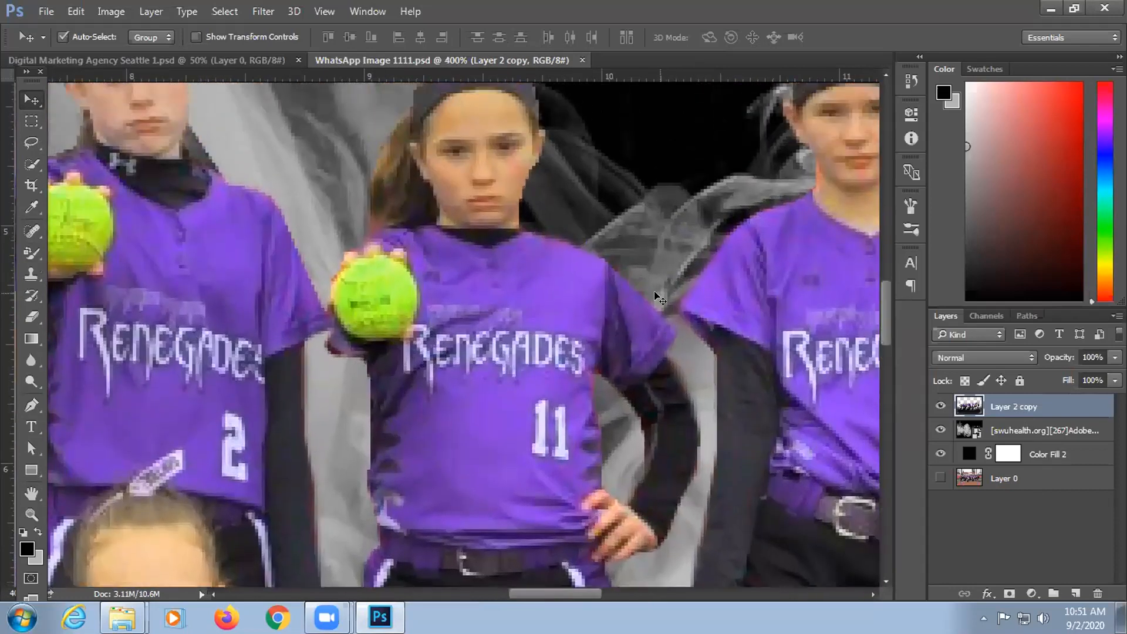
pyautogui.hotkey('ctrl', '+')
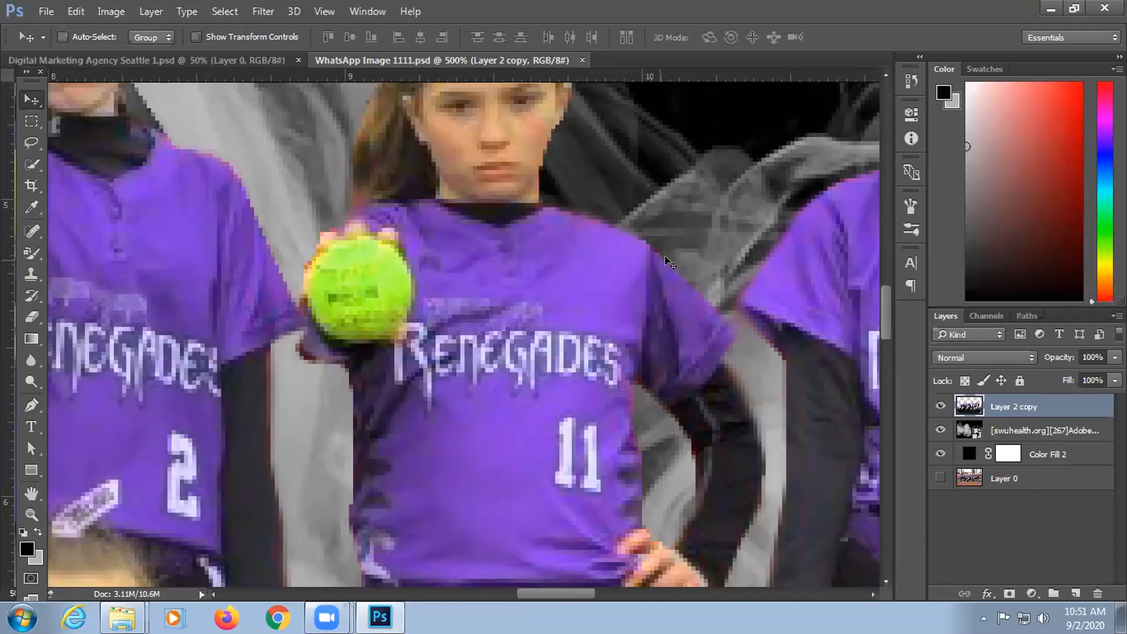
pyautogui.hotkey('ctrl', '-')
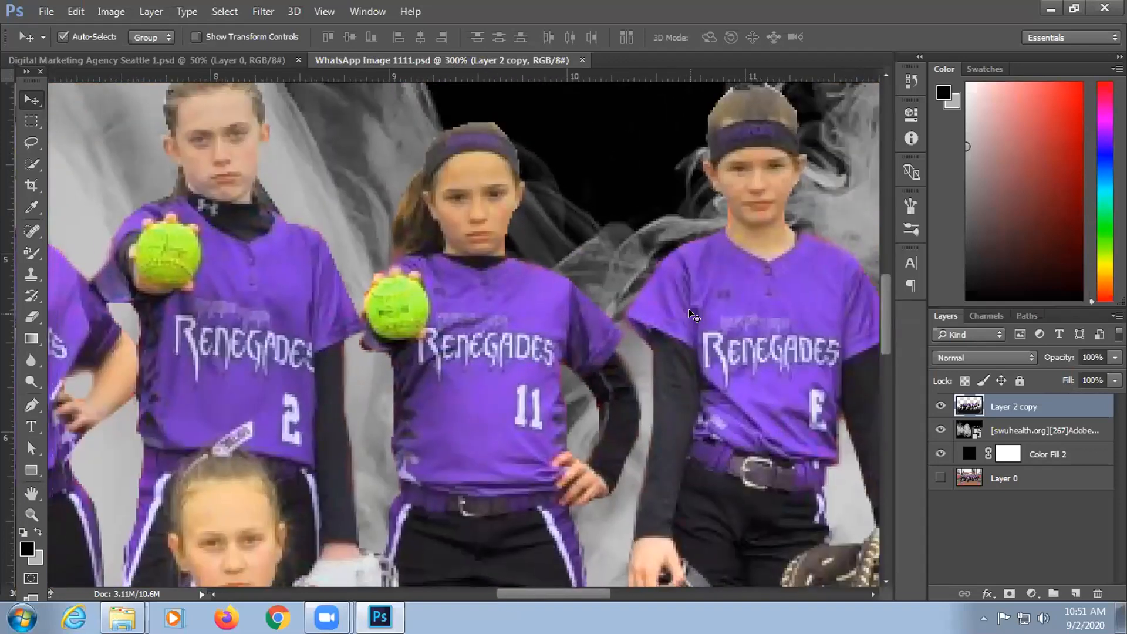
pyautogui.hotkey('ctrl', '-')
pyautogui.hotkey('ctrl', '-')
pyautogui.hotkey('ctrl', '-')
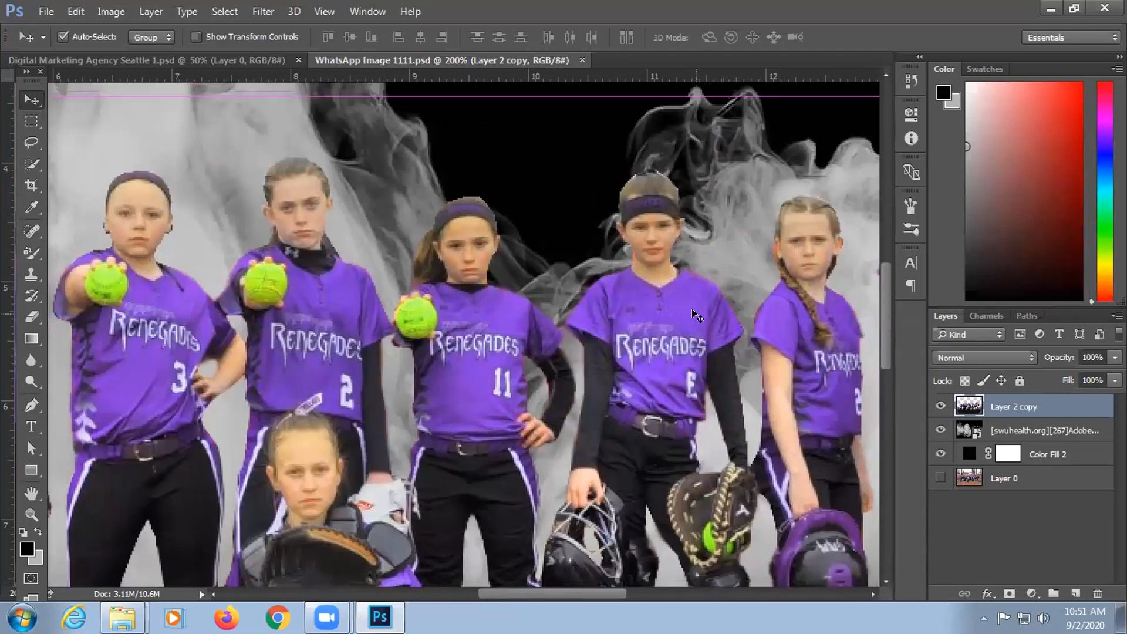
pyautogui.hotkey('ctrl', '+')
pyautogui.hotkey('ctrl', '+')
pyautogui.hotkey('ctrl', '+')
pyautogui.hotkey('ctrl', '+')
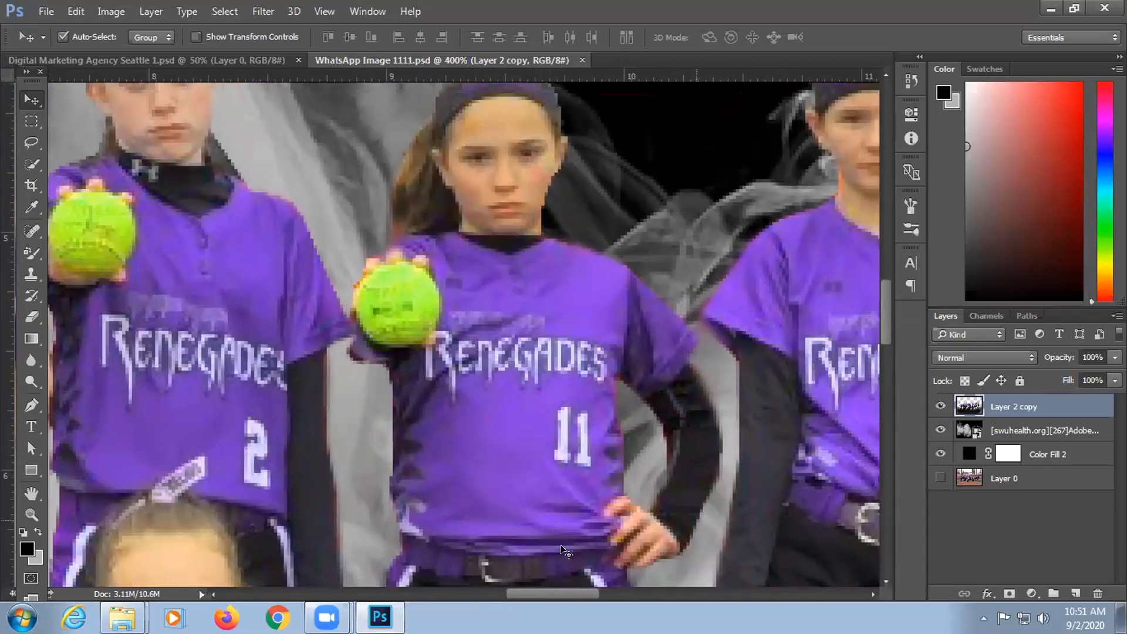
pyautogui.hotkey('ctrl', '+')
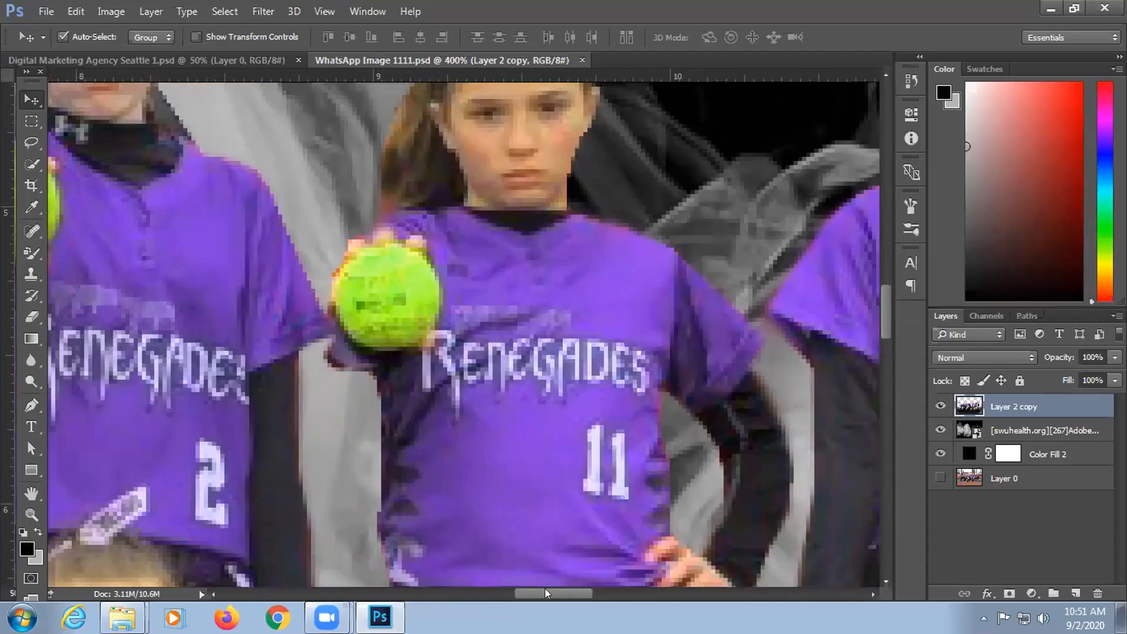
pyautogui.hotkey('ctrl', '+')
pyautogui.hotkey('ctrl', 'u')
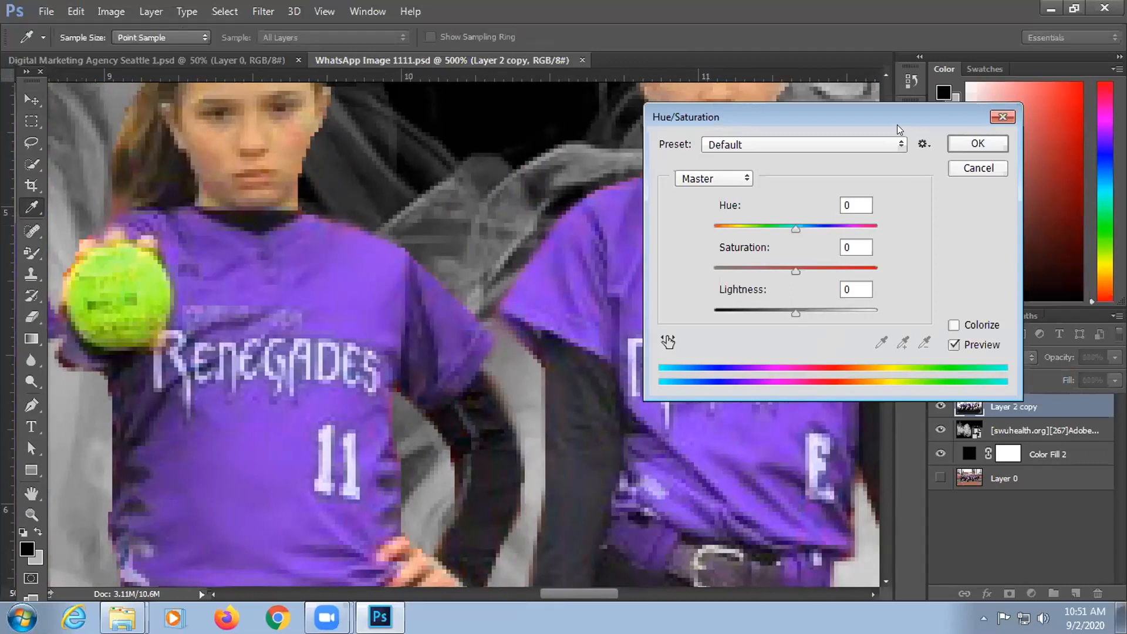
# Step: Try lowering the team layer's Saturation, then reset it to 0
pyautogui.moveTo(893, 114); pyautogui.dragTo(909, 113)
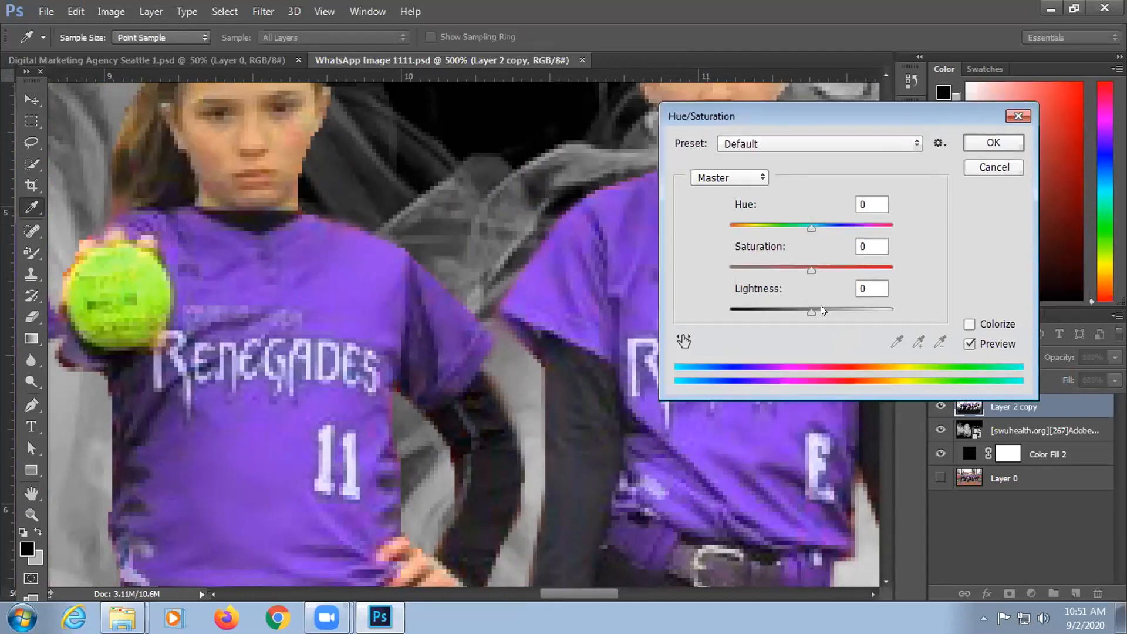
pyautogui.moveTo(800, 269); pyautogui.dragTo(773, 267)
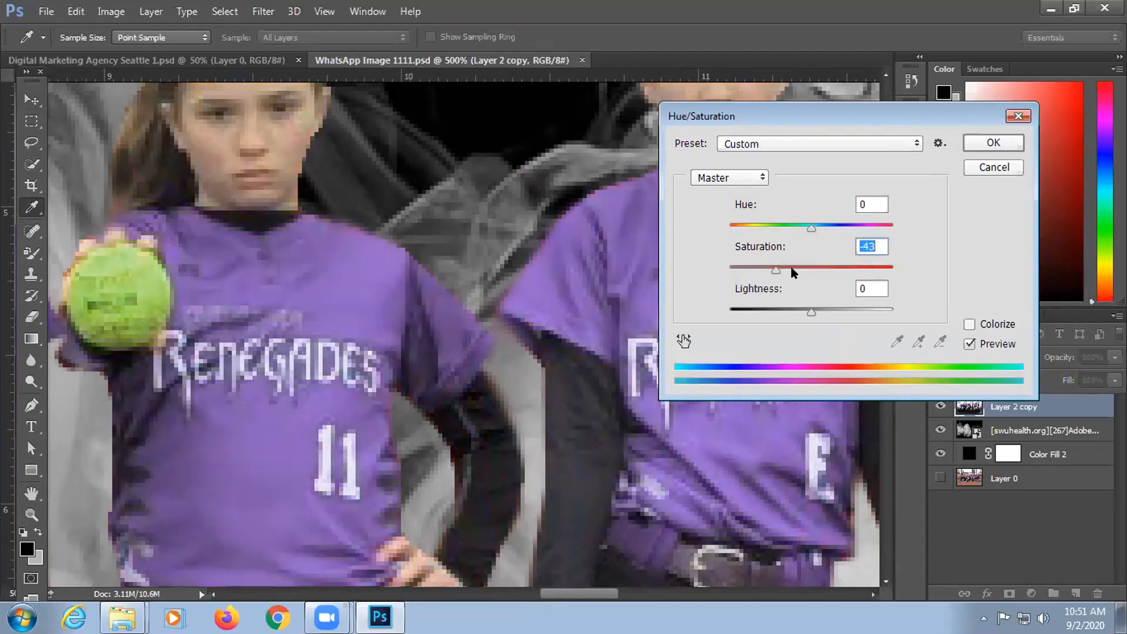
pyautogui.moveTo(774, 268); pyautogui.dragTo(759, 268)
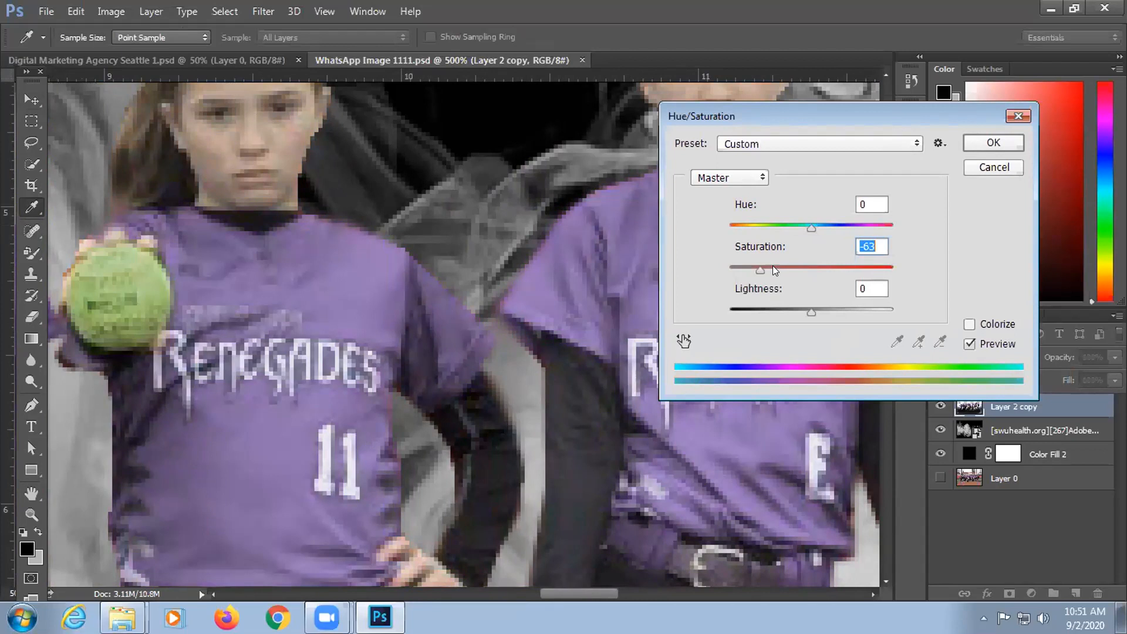
pyautogui.moveTo(786, 268); pyautogui.dragTo(794, 268)
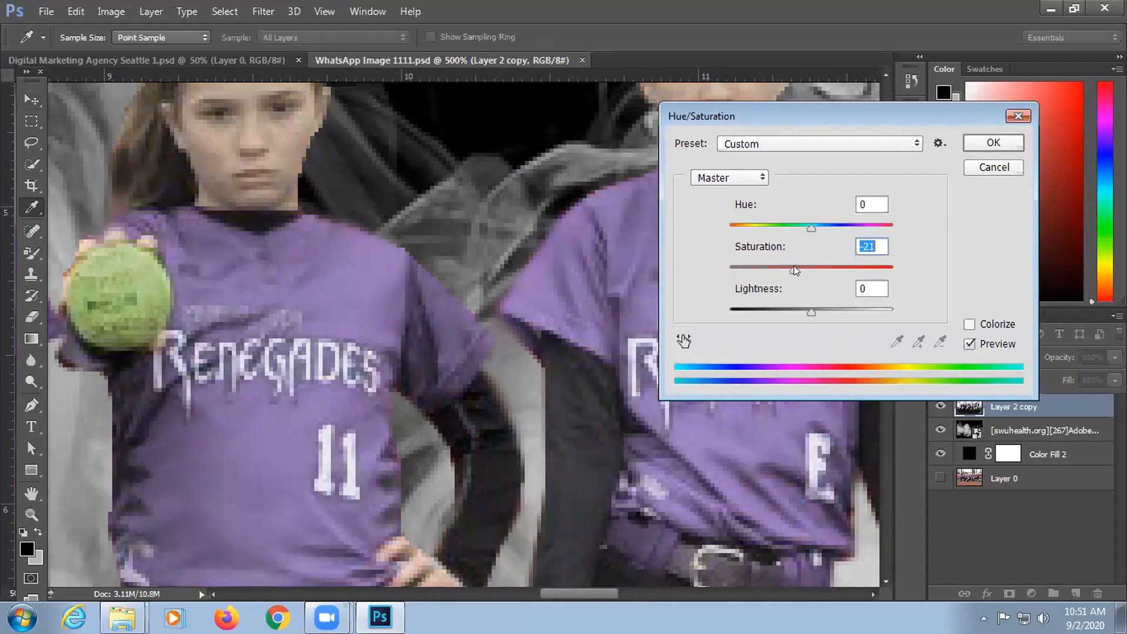
pyautogui.moveTo(877, 247); pyautogui.dragTo(859, 247)
pyautogui.write('0')
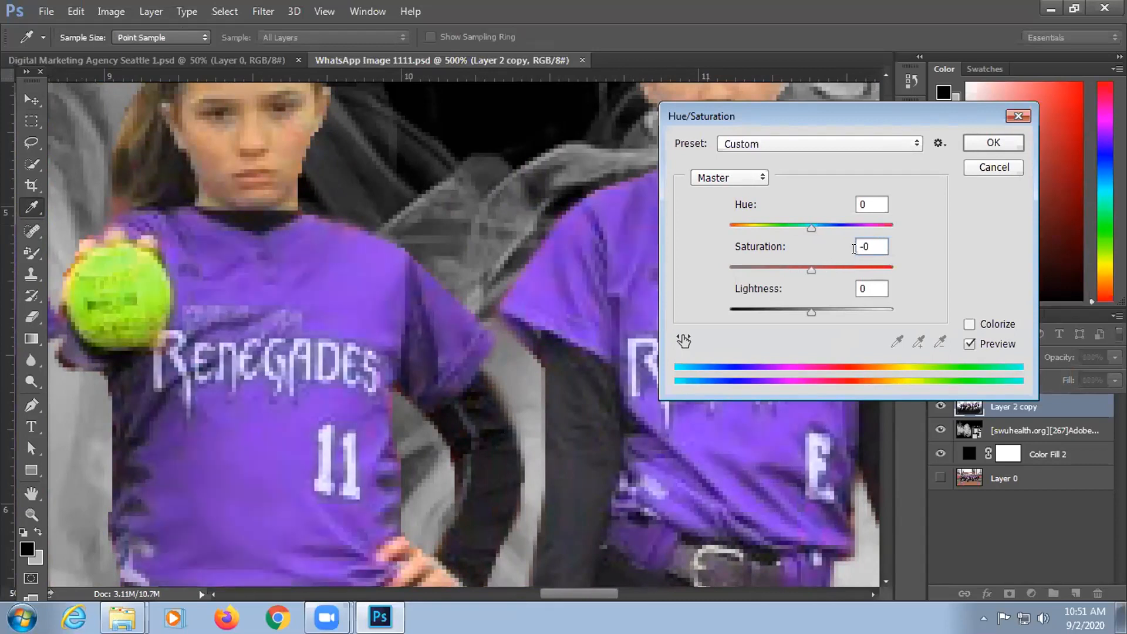
pyautogui.press('Up')
pyautogui.press('Down')
# Step: Shift the Hue to +19 for magenta-leaning purple jerseys and click OK
pyautogui.moveTo(807, 227)
pyautogui.mouseDown()
pyautogui.moveTo(833, 228)
pyautogui.moveTo(783, 229)
pyautogui.moveTo(821, 230)
pyautogui.mouseUp()
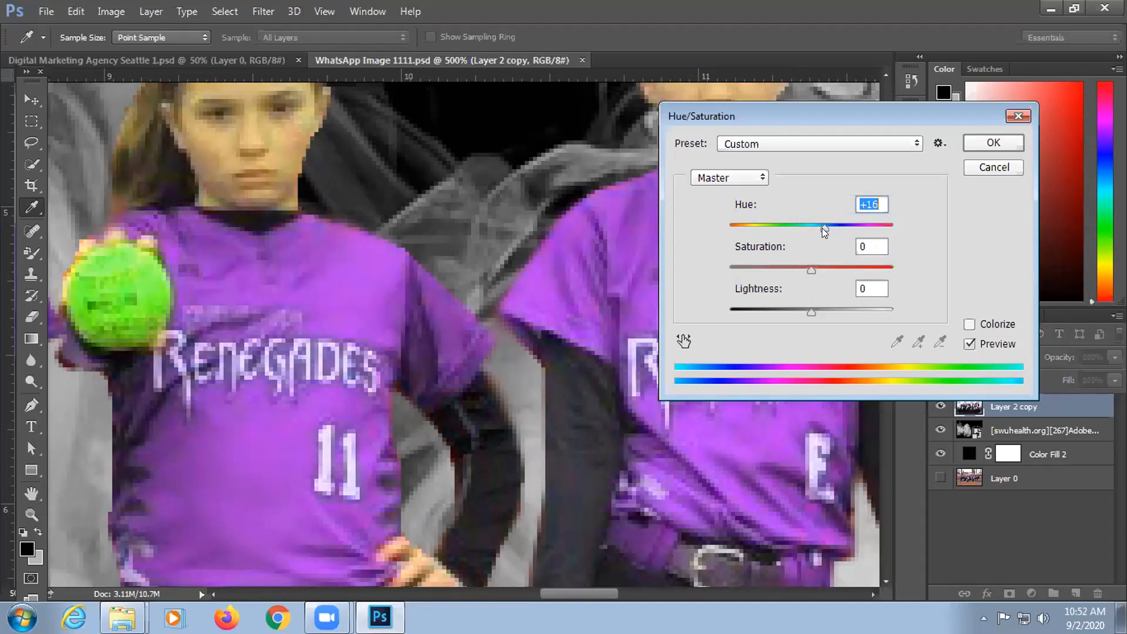
pyautogui.moveTo(822, 227); pyautogui.dragTo(844, 229)
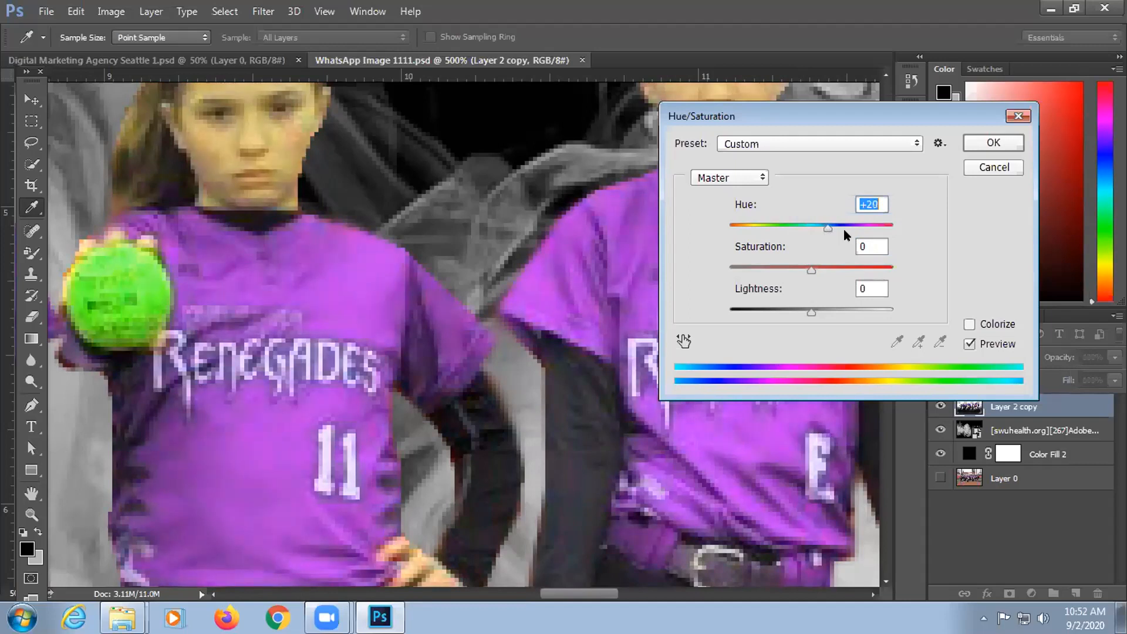
pyautogui.click(993, 144)
# Step: Commit the +19 hue shift, zoom out to the whole team, and raise the system volume
pyautogui.press('v')
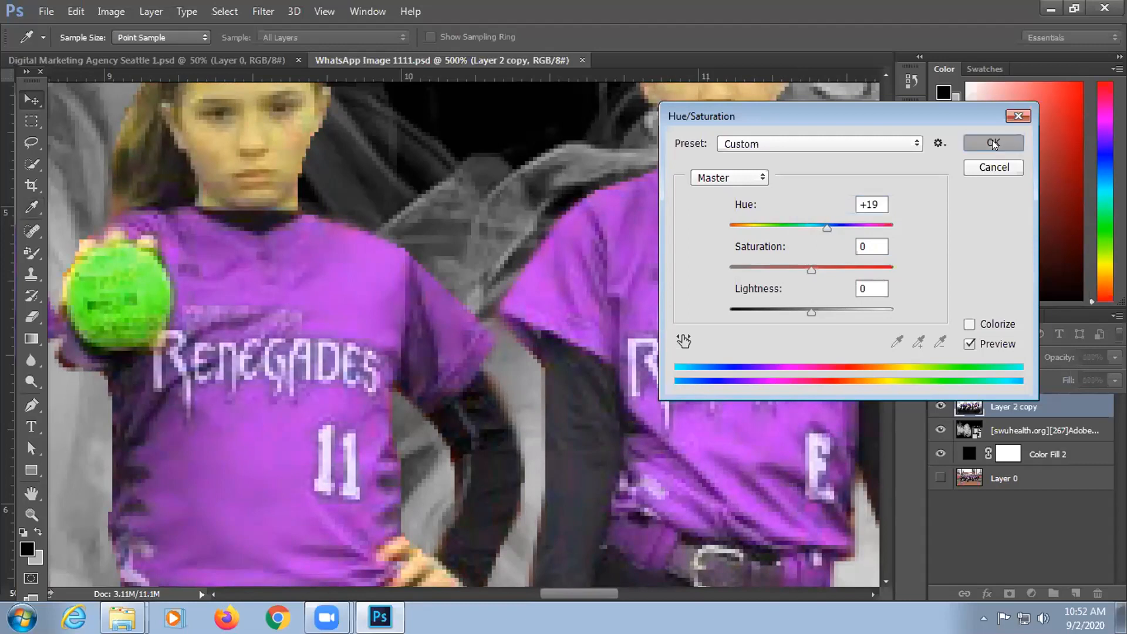
pyautogui.hotkey('ctrl', '-')
pyautogui.hotkey('ctrl', '-')
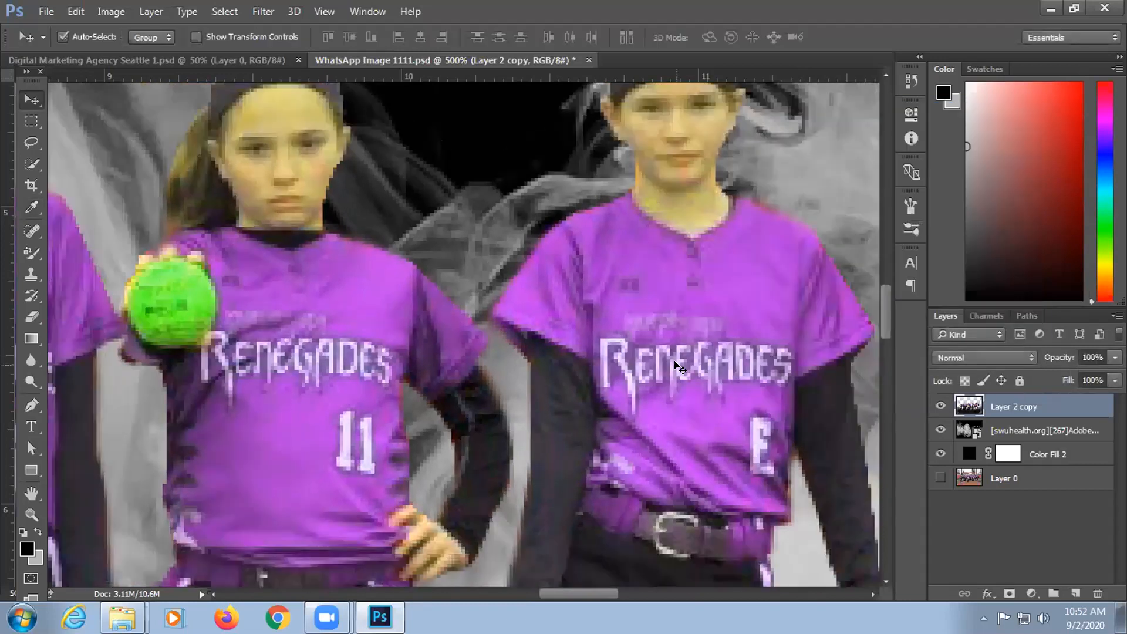
pyautogui.hotkey('ctrl', '-')
pyautogui.hotkey('ctrl', '-')
pyautogui.hotkey('ctrl', '-')
pyautogui.hotkey('ctrl', '-')
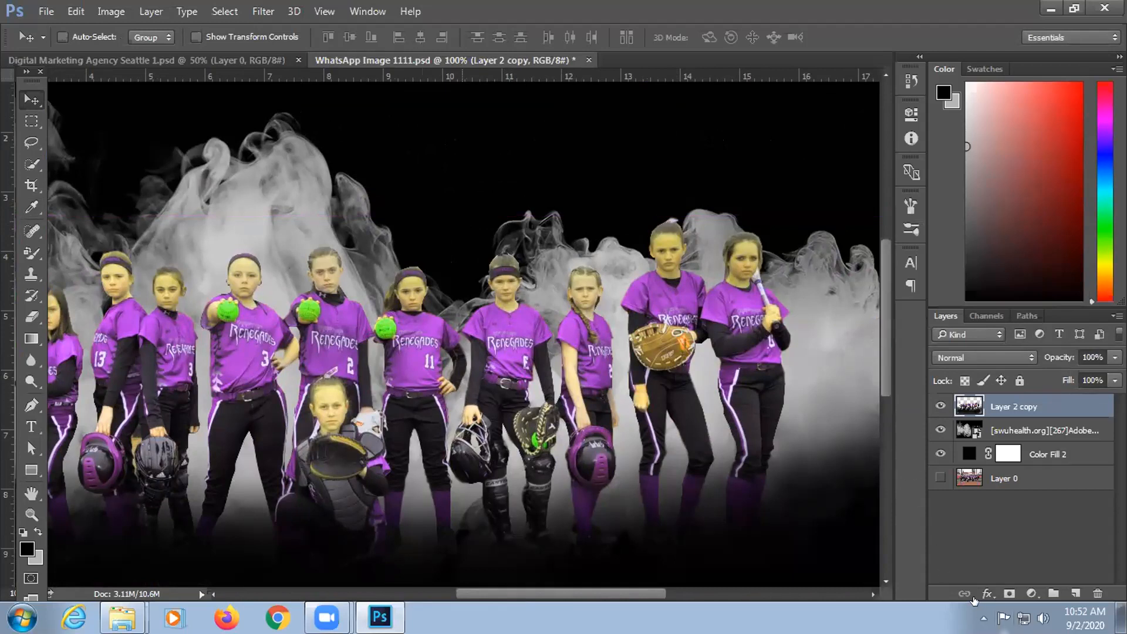
pyautogui.click(1043, 619)
pyautogui.scroll(1, 1043, 621)
pyautogui.click(727, 605)
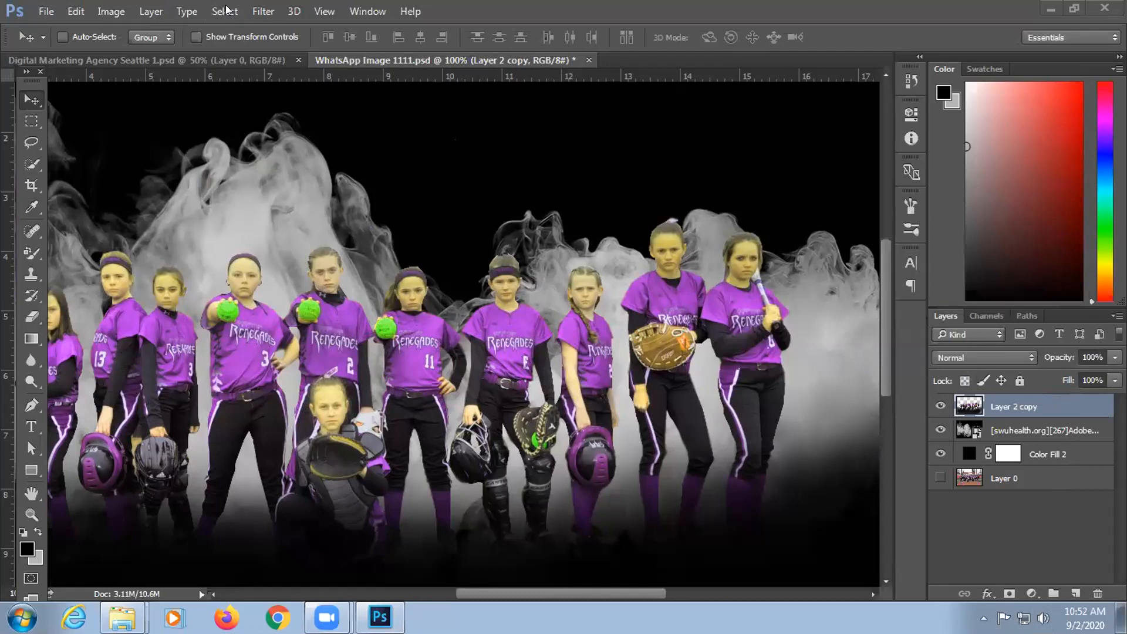
# Step: Zoom in on the jerseys and bring up the Image > Adjustments menu
pyautogui.click(120, 14)
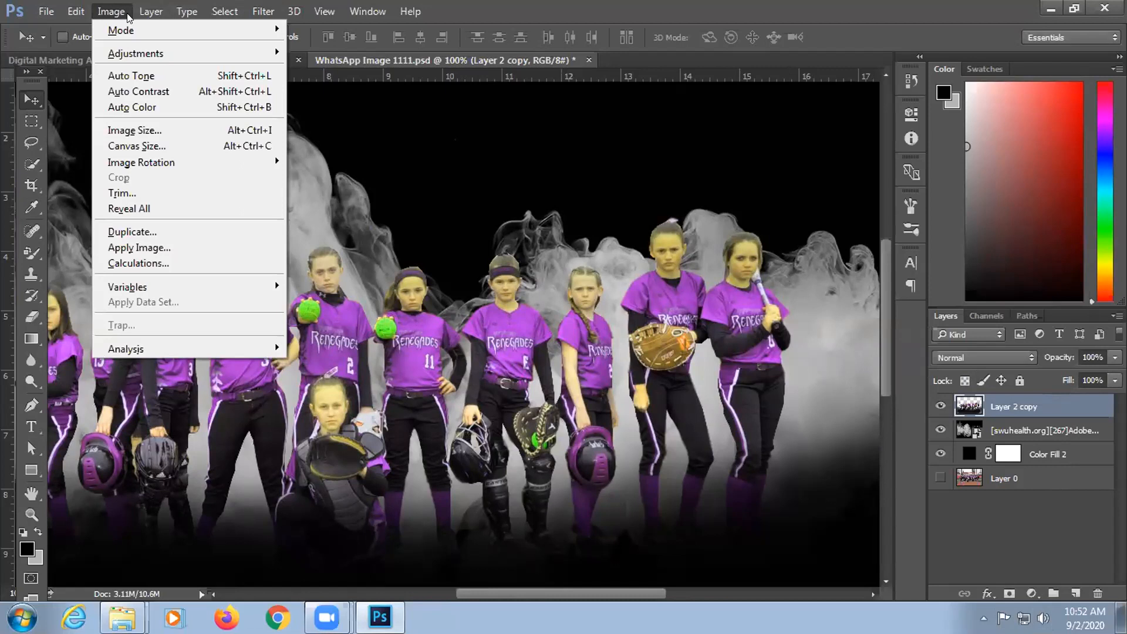
pyautogui.click(127, 13)
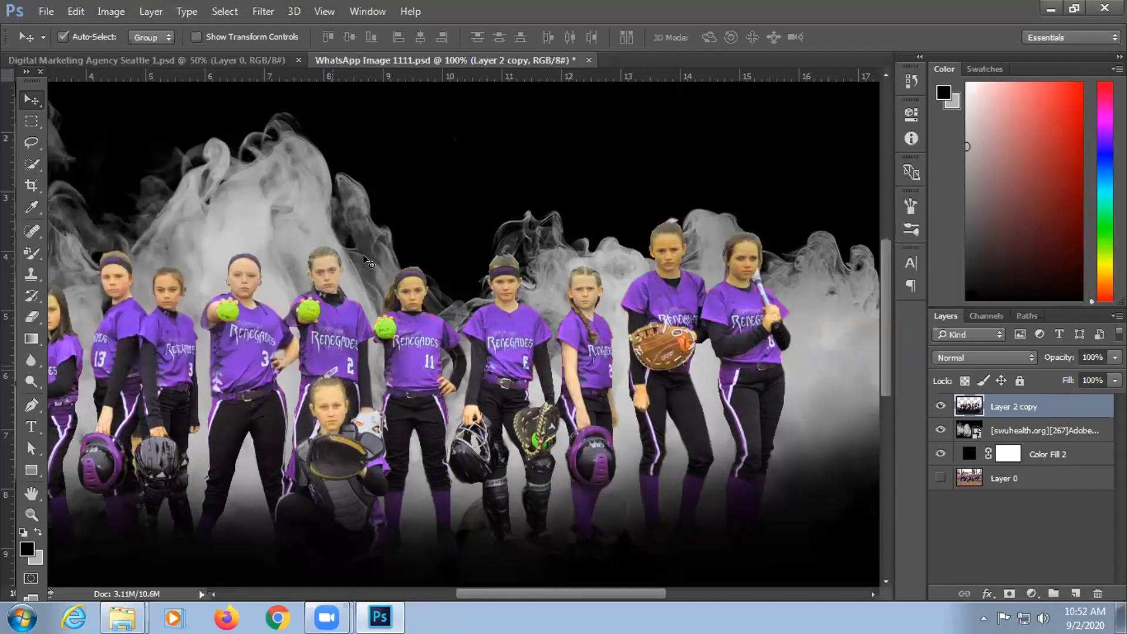
pyautogui.click(115, 11)
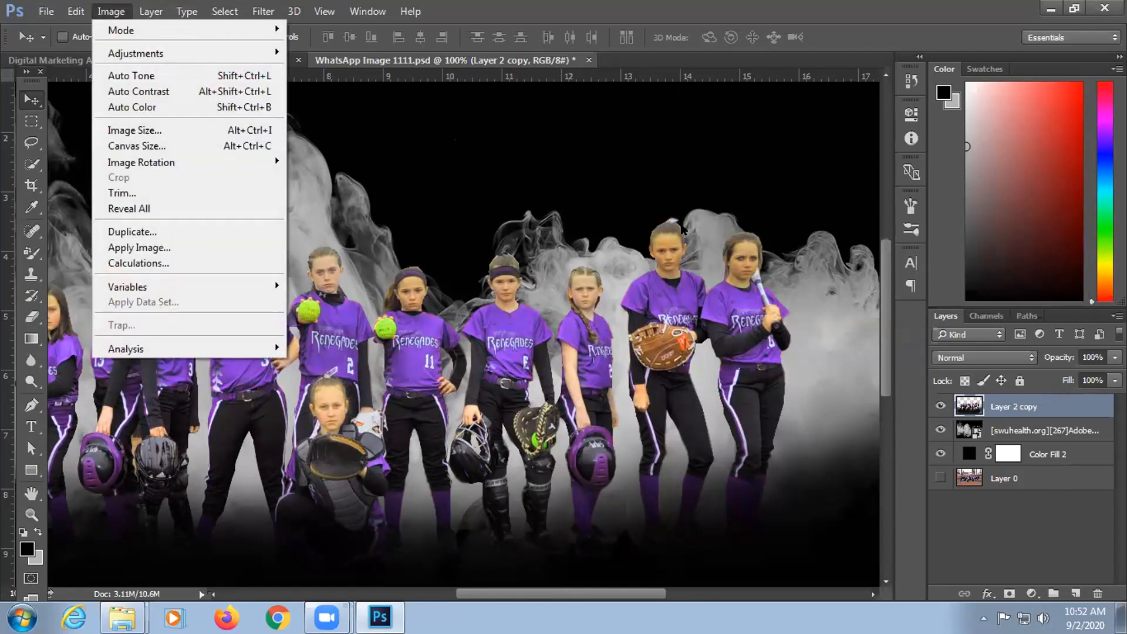
pyautogui.click(785, 128)
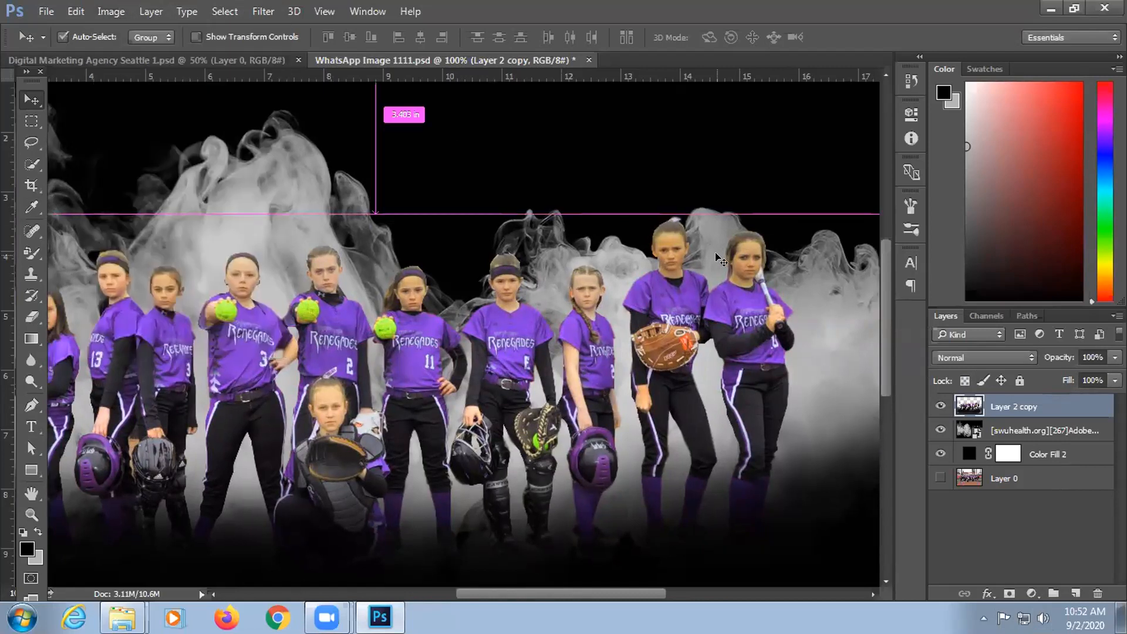
pyautogui.hotkey('ctrl', '+')
pyautogui.hotkey('ctrl', '+')
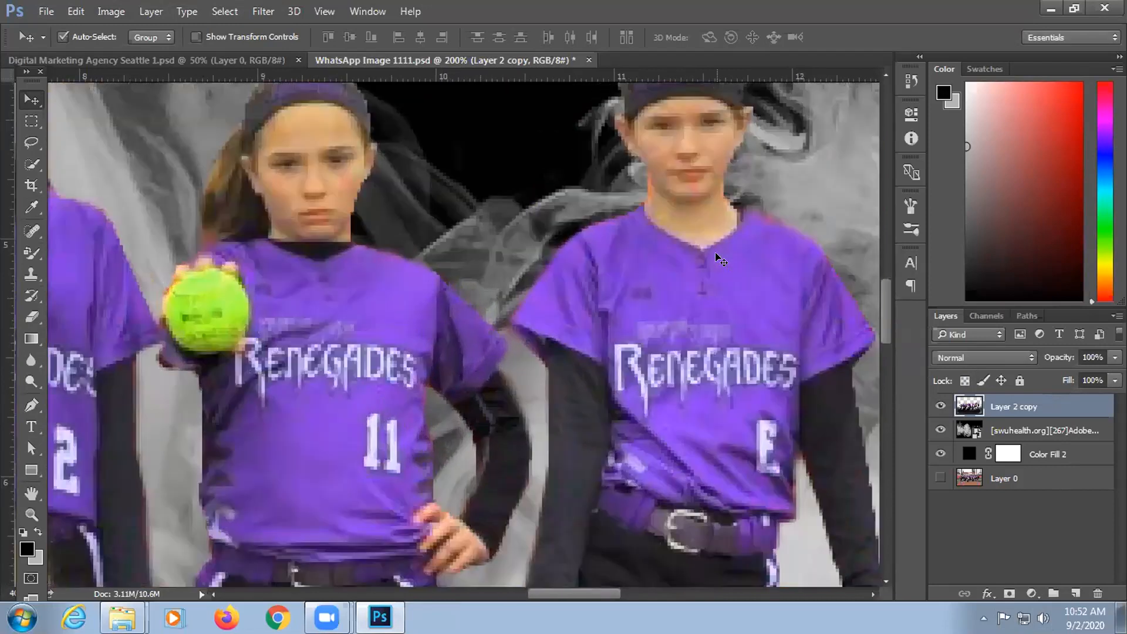
pyautogui.hotkey('ctrl', '+')
pyautogui.hotkey('ctrl', '+')
pyautogui.hotkey('ctrl', '+')
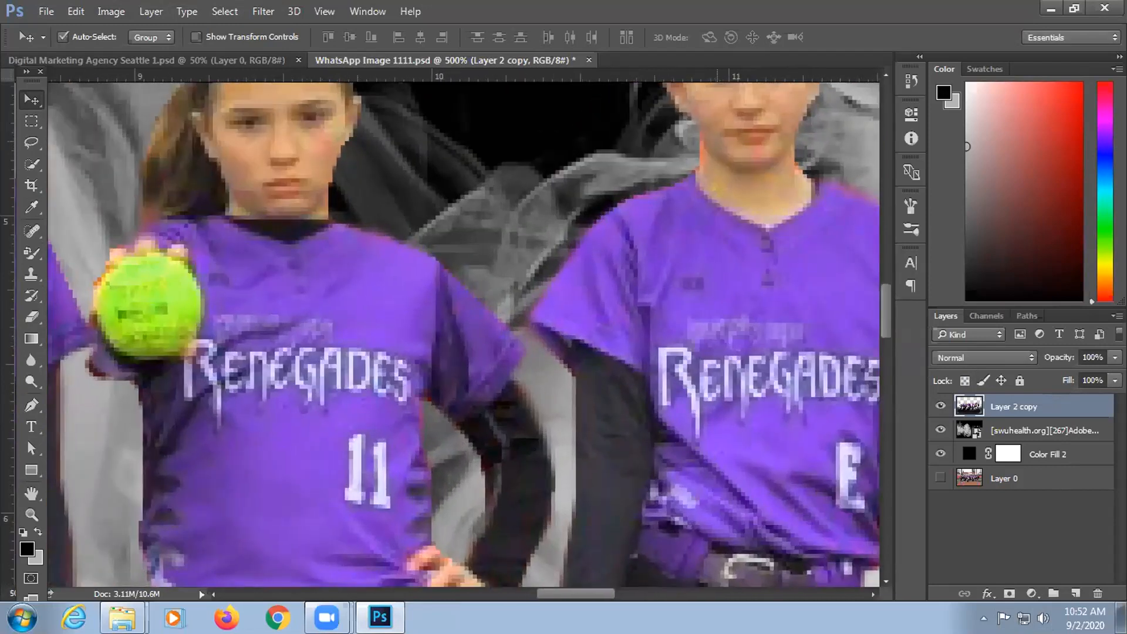
pyautogui.hotkey('ctrl', '+')
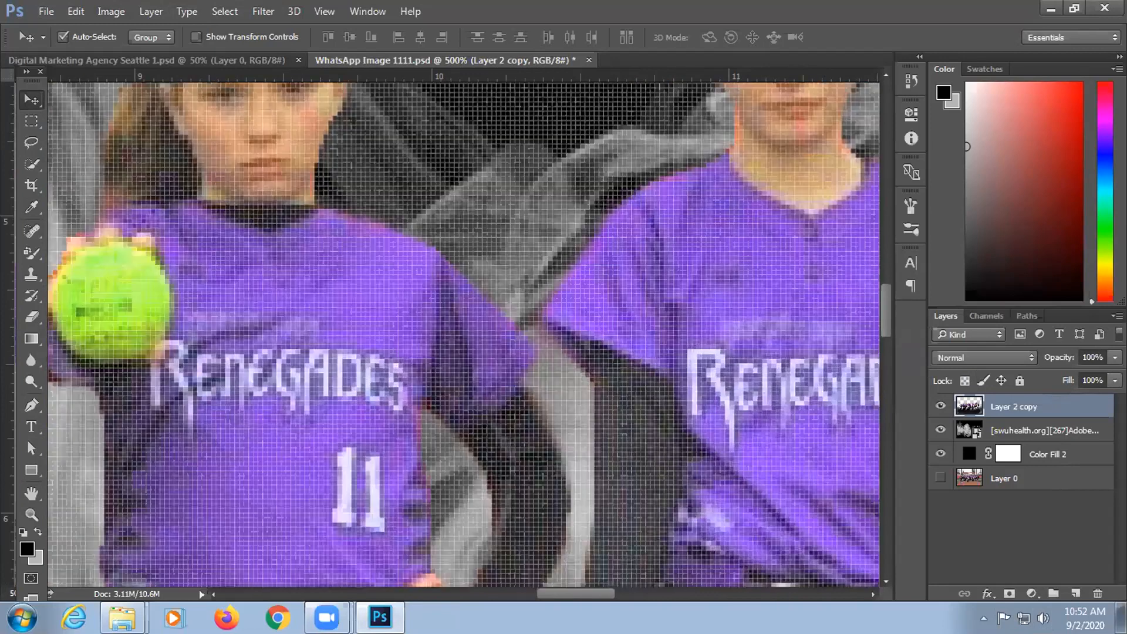
pyautogui.hotkey('ctrl', '-')
pyautogui.click(111, 11)
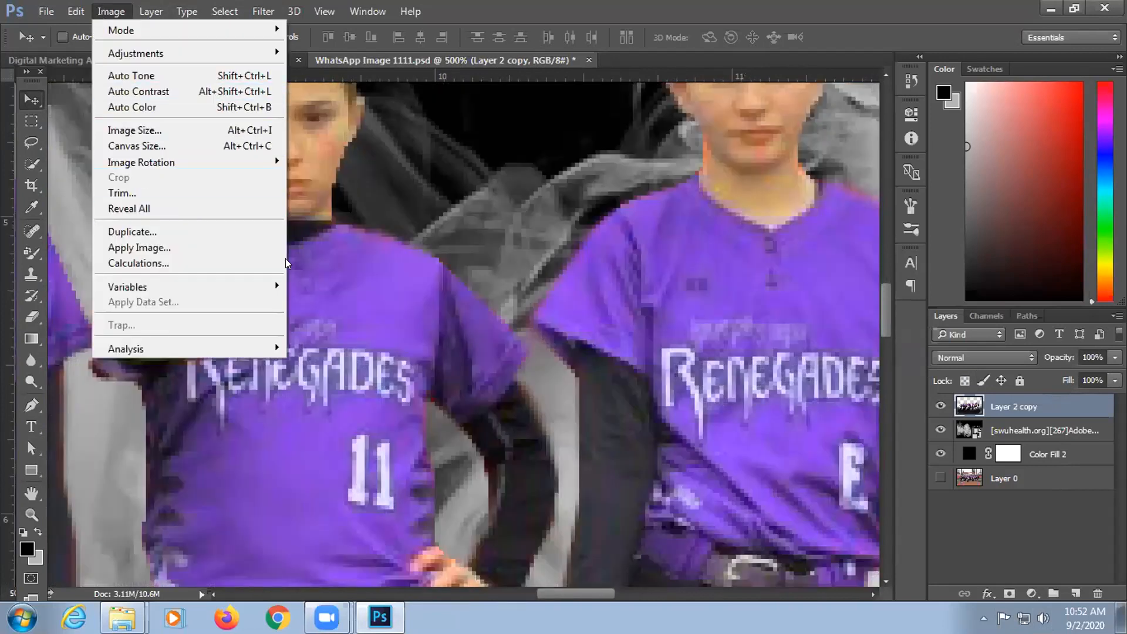
pyautogui.moveTo(111, 11)
pyautogui.moveTo(147, 54)
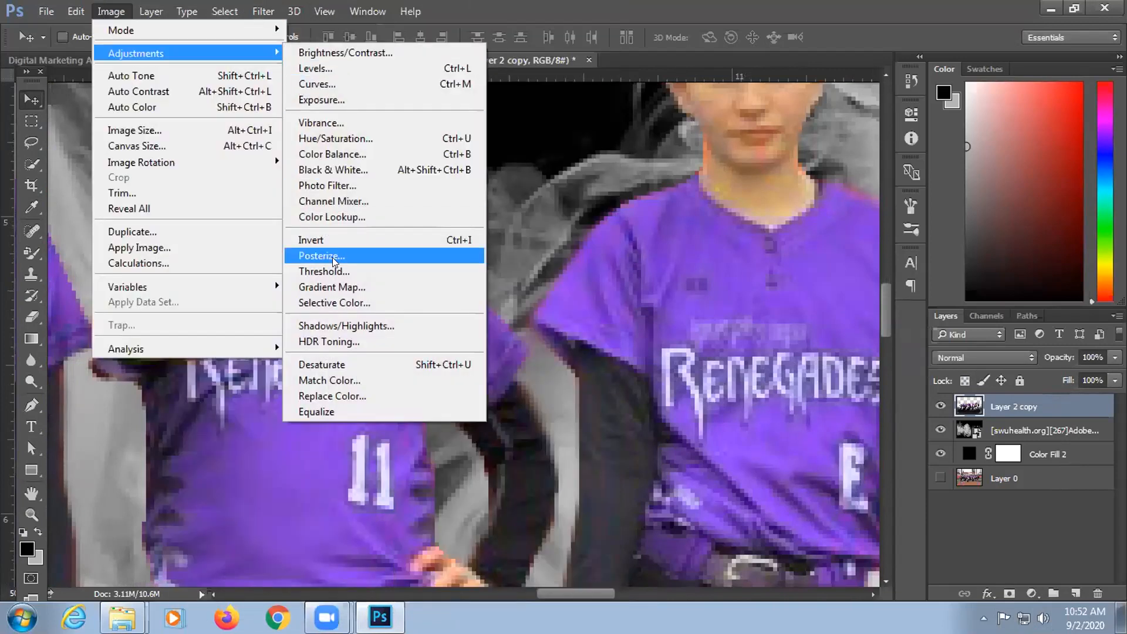
# Step: Open Match Color and cancel it, then open Image > Adjustments > Replace Color instead
pyautogui.click(337, 381)
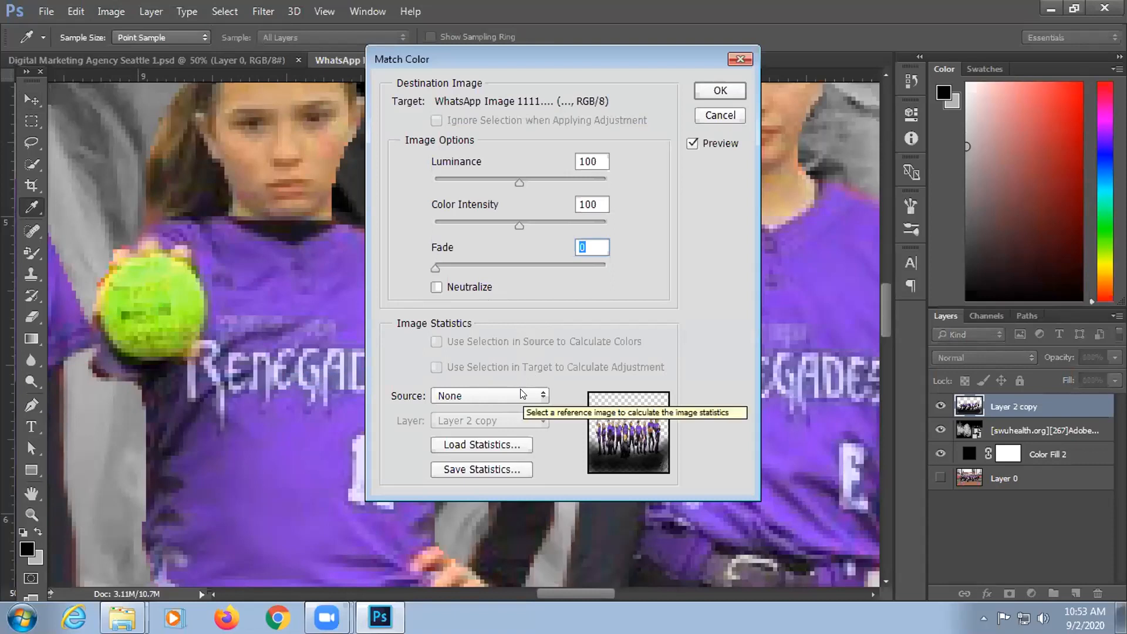
pyautogui.click(720, 115)
pyautogui.click(111, 11)
pyautogui.moveTo(140, 53)
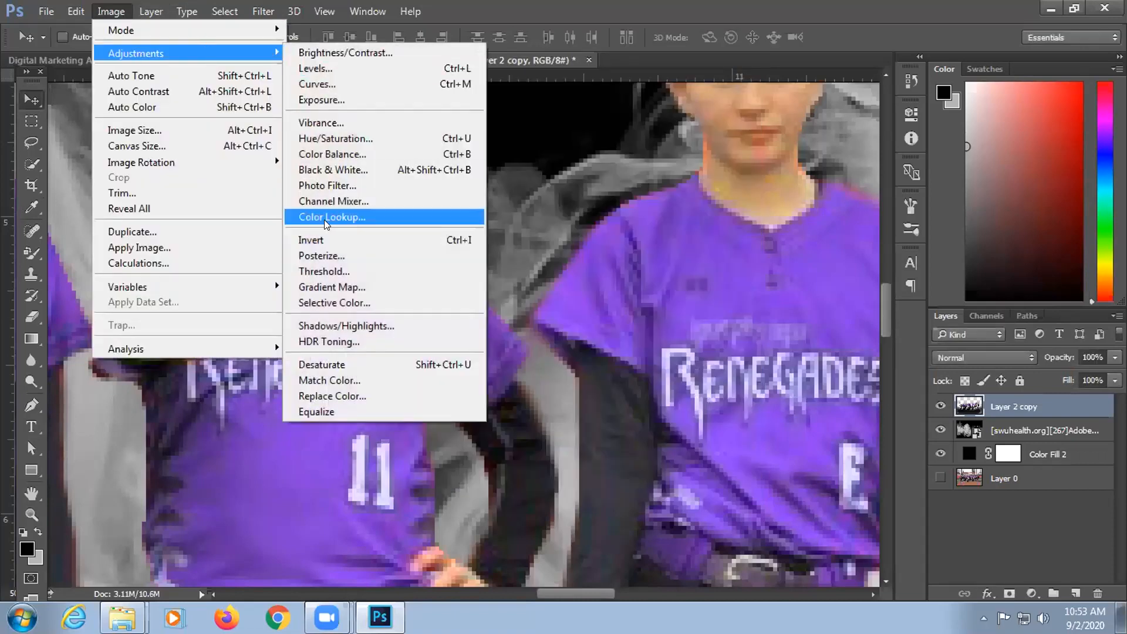
pyautogui.click(346, 394)
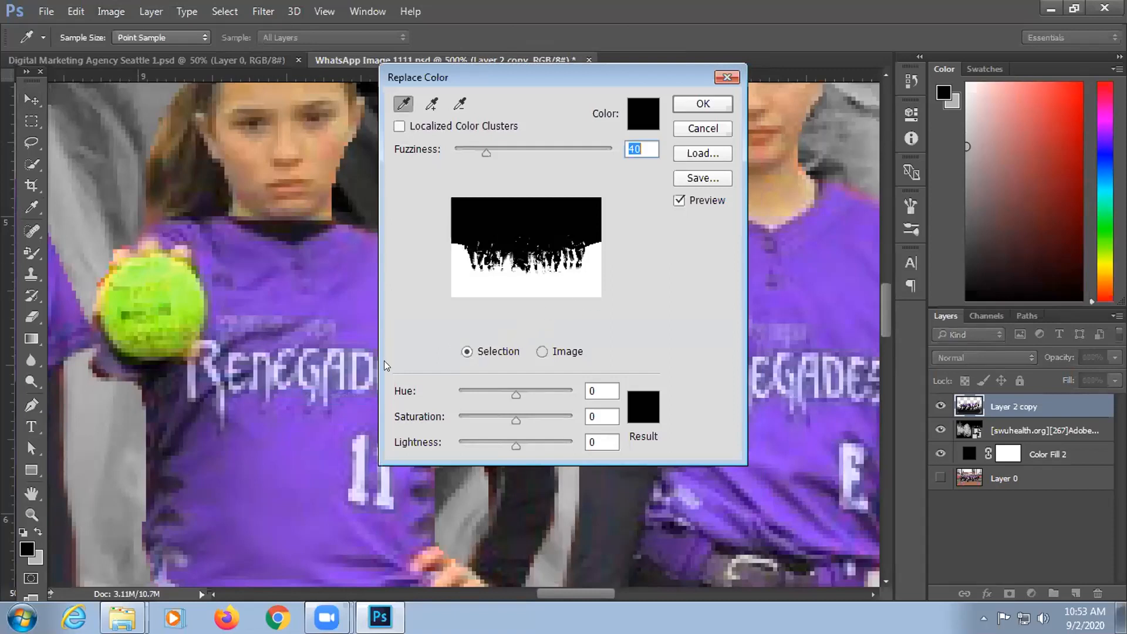
# Step: Sample an initial colour and move the Replace Color dialog off the jerseys
pyautogui.click(855, 182)
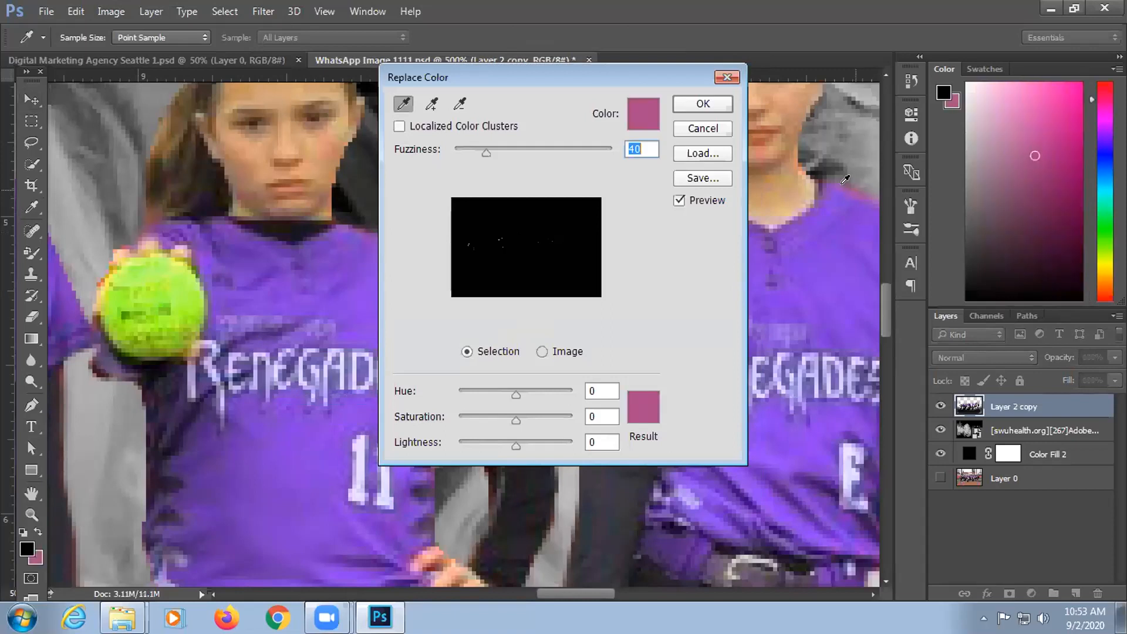
pyautogui.moveTo(649, 78); pyautogui.dragTo(568, 88)
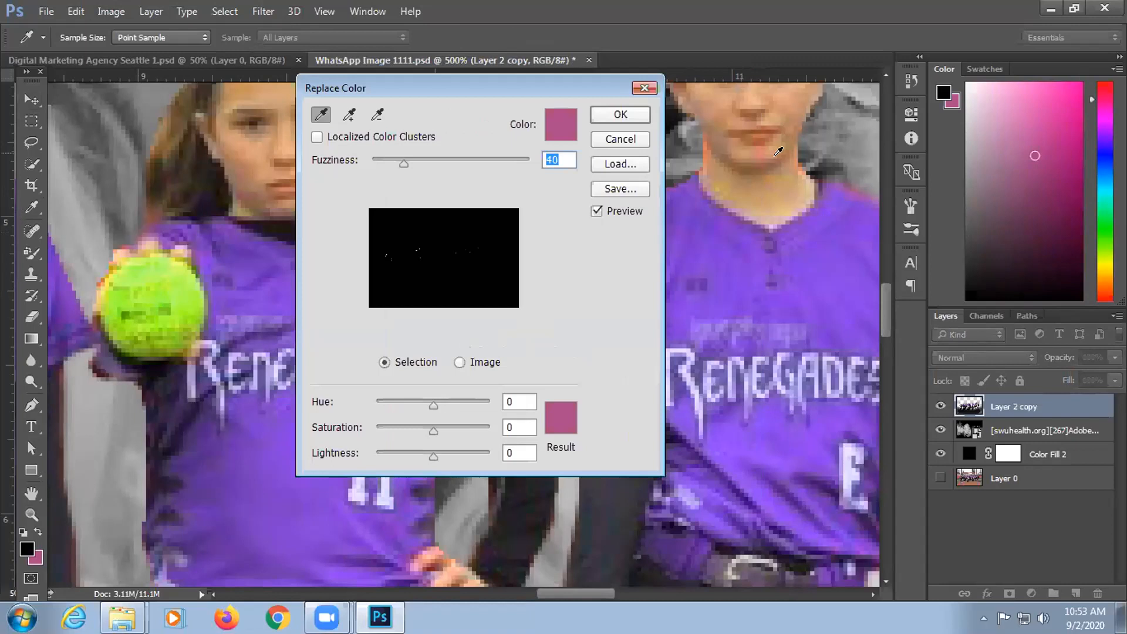
pyautogui.click(844, 180)
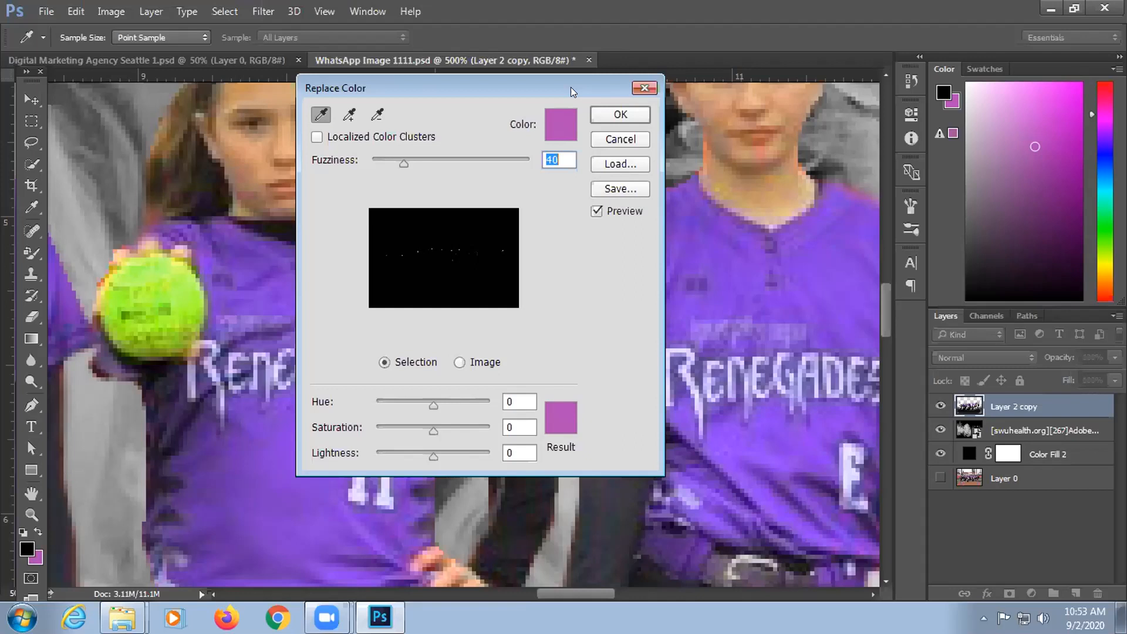
pyautogui.moveTo(304, 88); pyautogui.dragTo(935, 501)
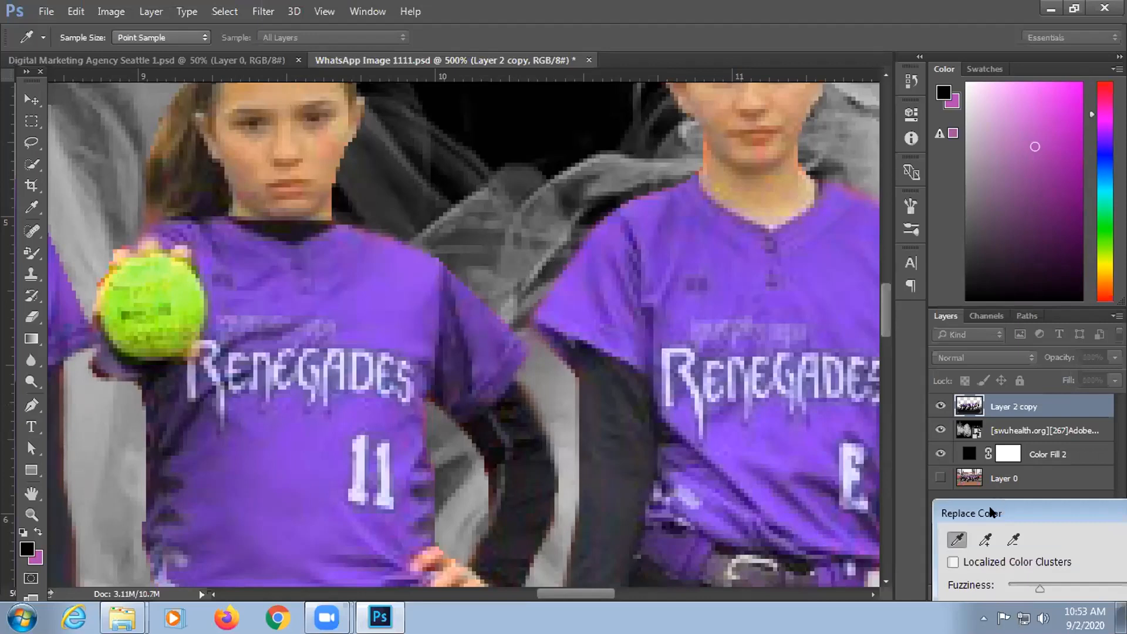
pyautogui.moveTo(991, 512); pyautogui.dragTo(475, 598)
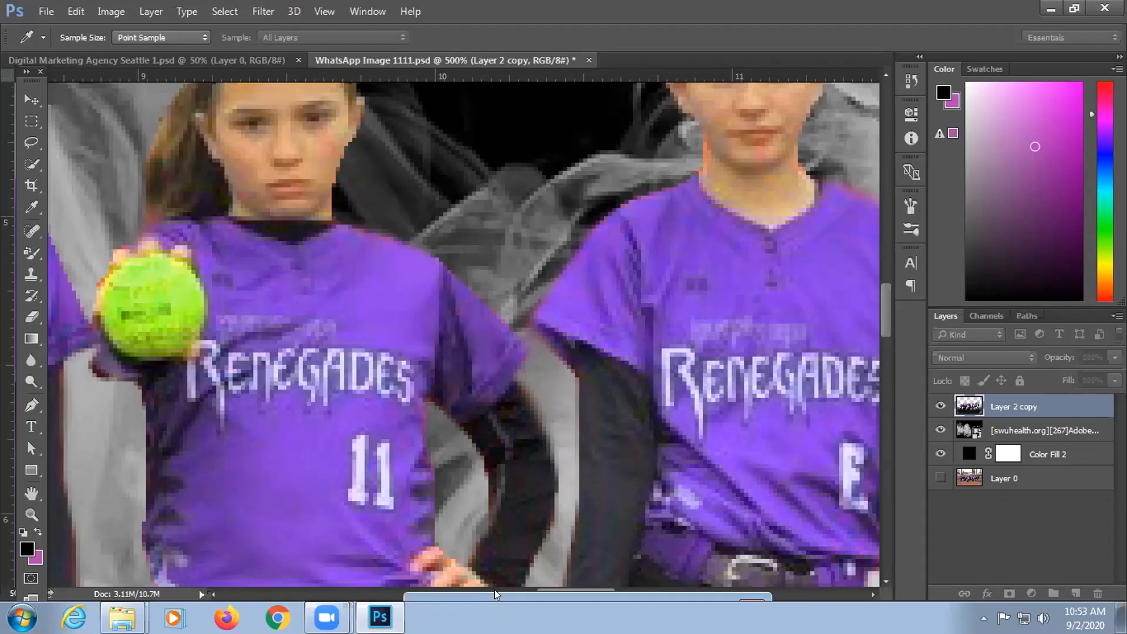
pyautogui.moveTo(494, 590); pyautogui.dragTo(866, 137)
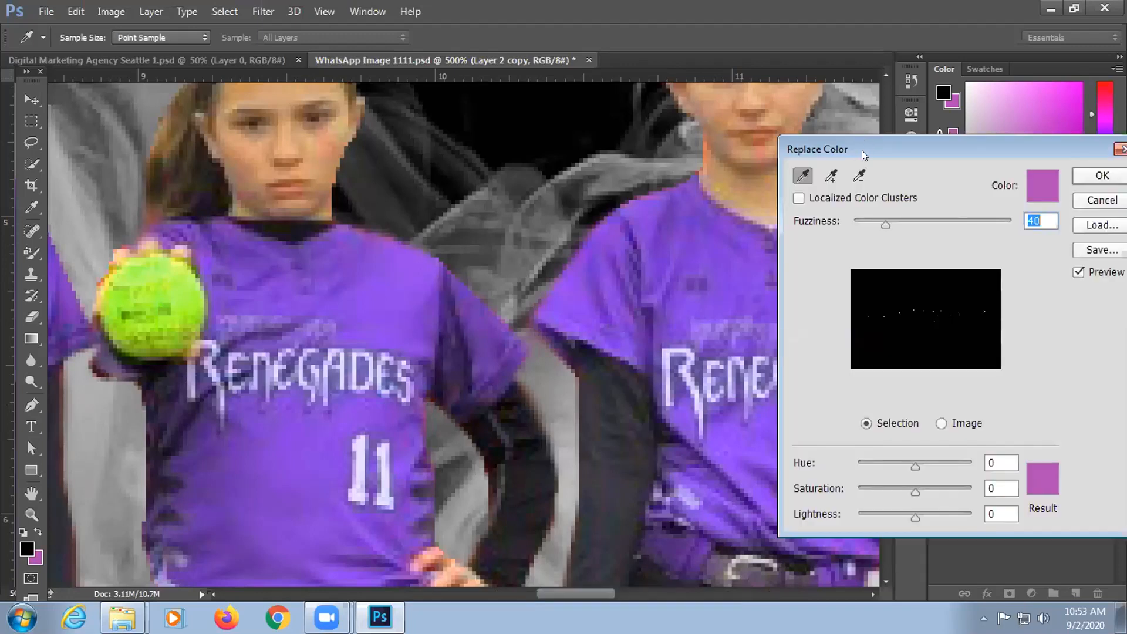
pyautogui.moveTo(862, 150); pyautogui.dragTo(864, 17)
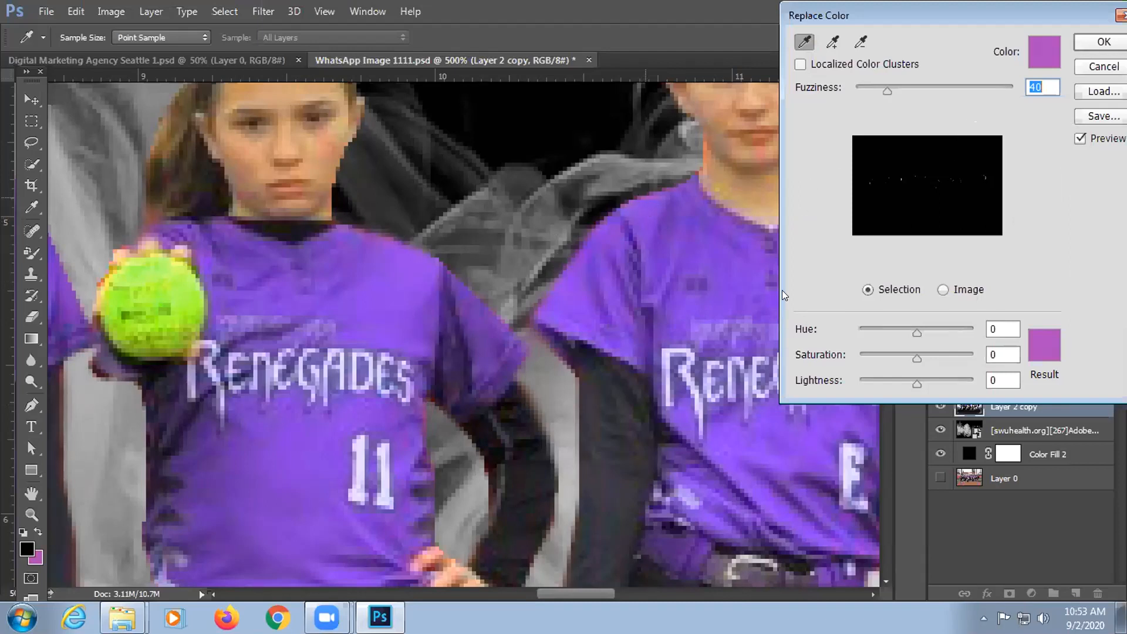
# Step: Sample the purple jersey as the colour to replace at Fuzziness 40
pyautogui.click(687, 257)
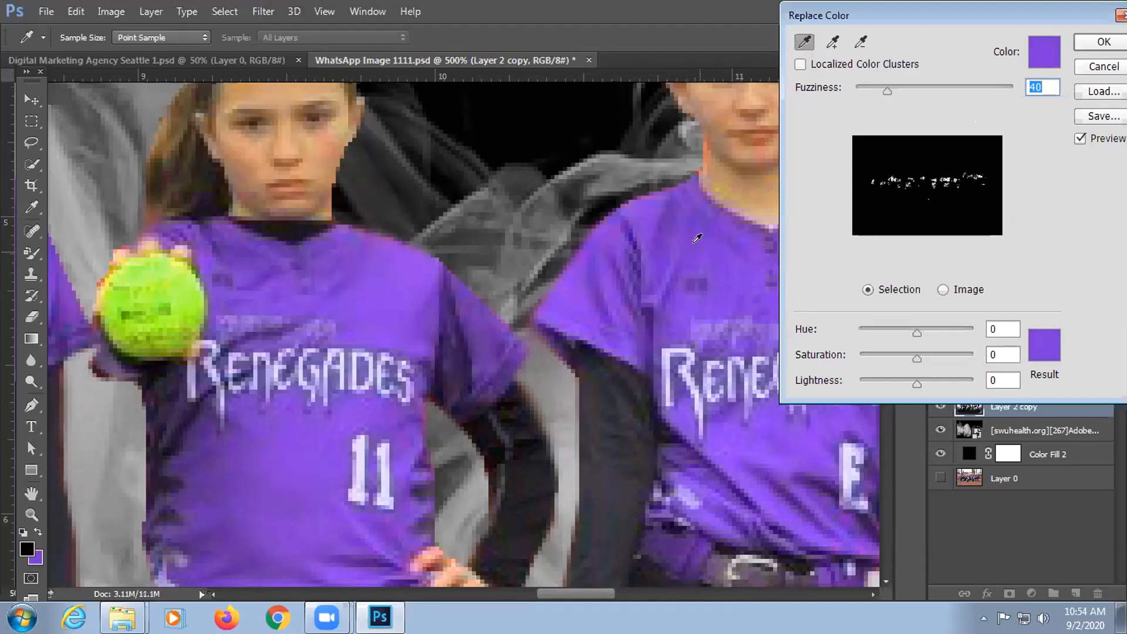
pyautogui.click(642, 187)
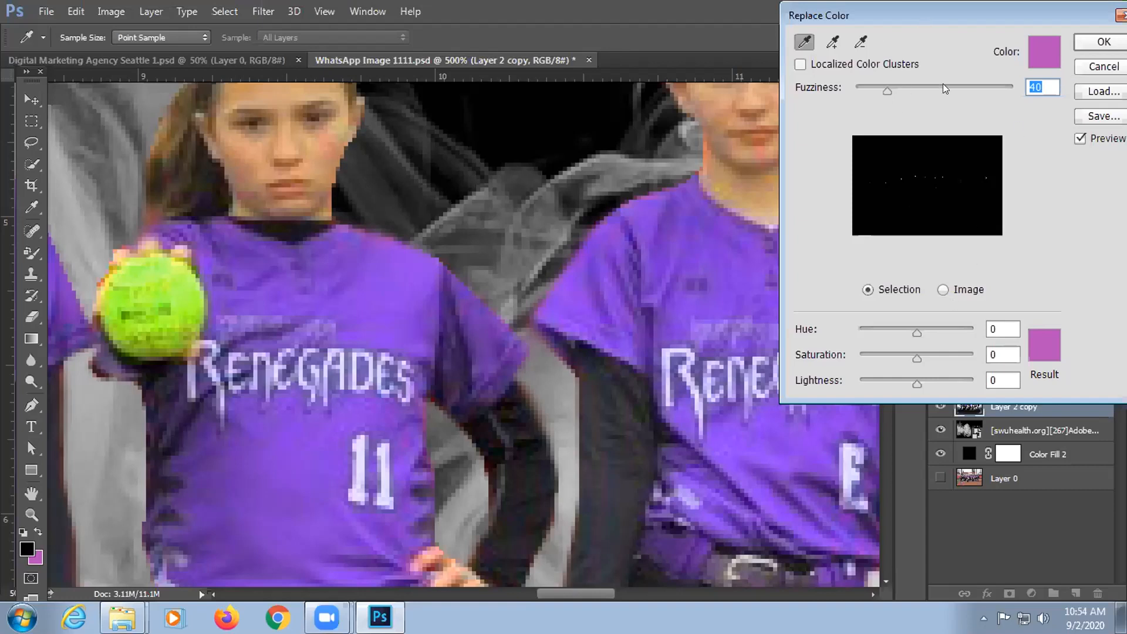
pyautogui.moveTo(925, 18); pyautogui.dragTo(870, 17)
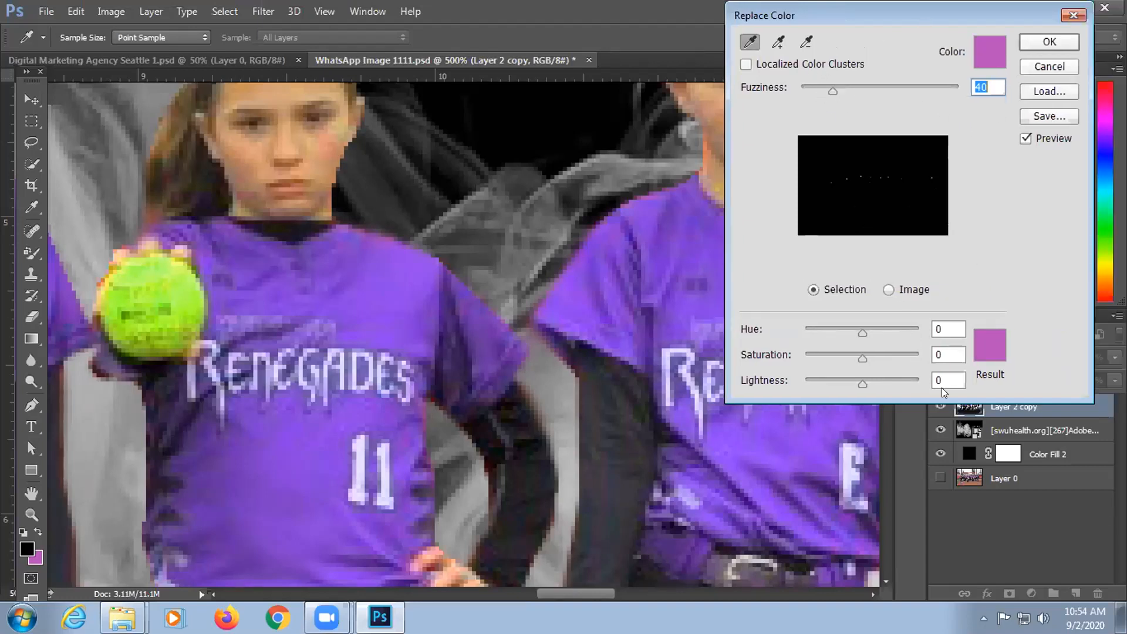
pyautogui.click(989, 345)
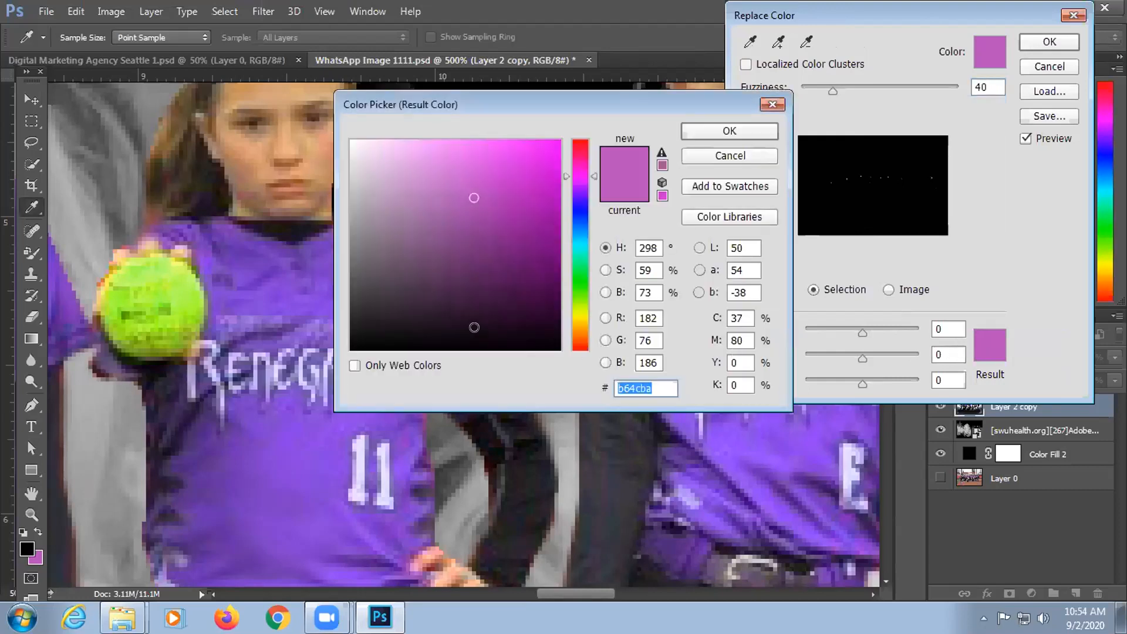
# Step: Move the Result Color picker away from the jerseys and settings
pyautogui.moveTo(627, 99); pyautogui.dragTo(1041, 332)
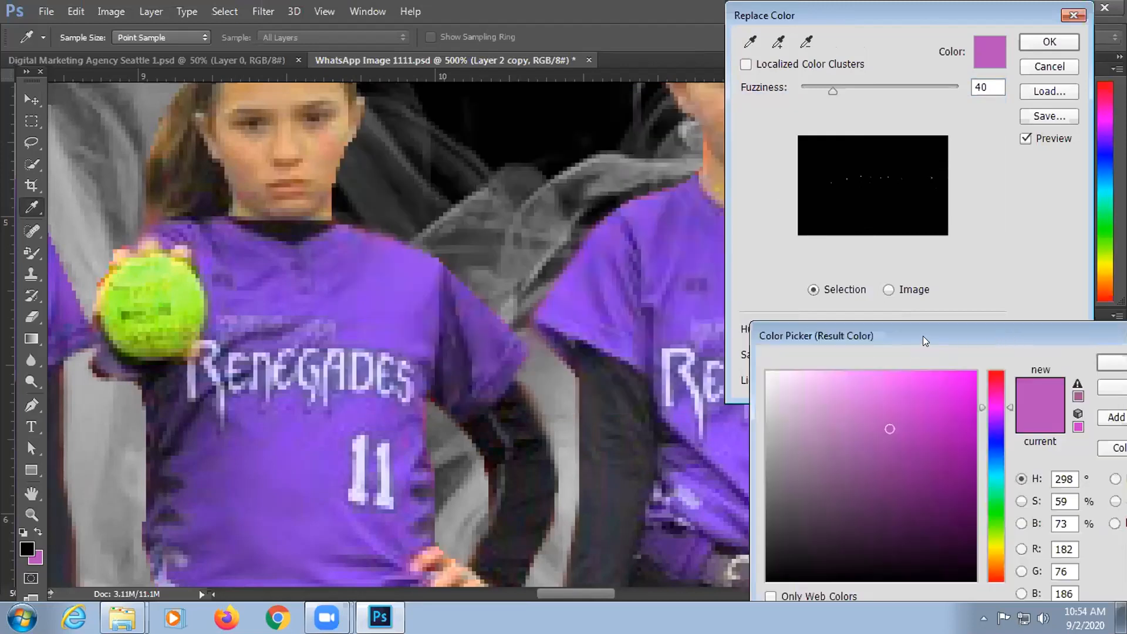
pyautogui.moveTo(923, 339); pyautogui.dragTo(1071, 323)
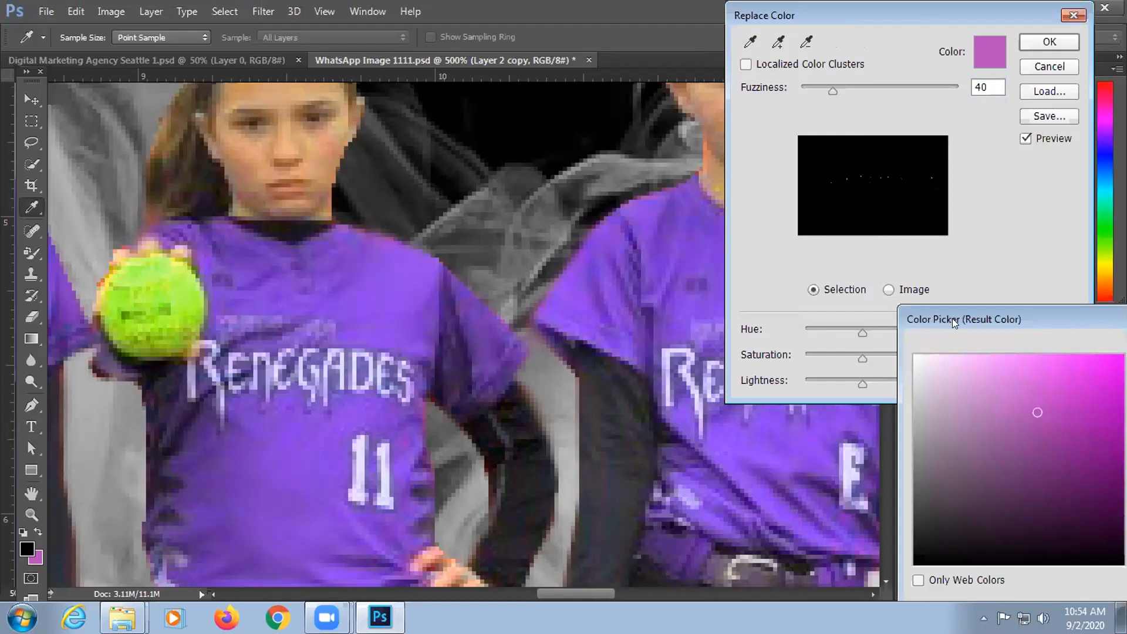
pyautogui.moveTo(954, 319); pyautogui.dragTo(919, 431)
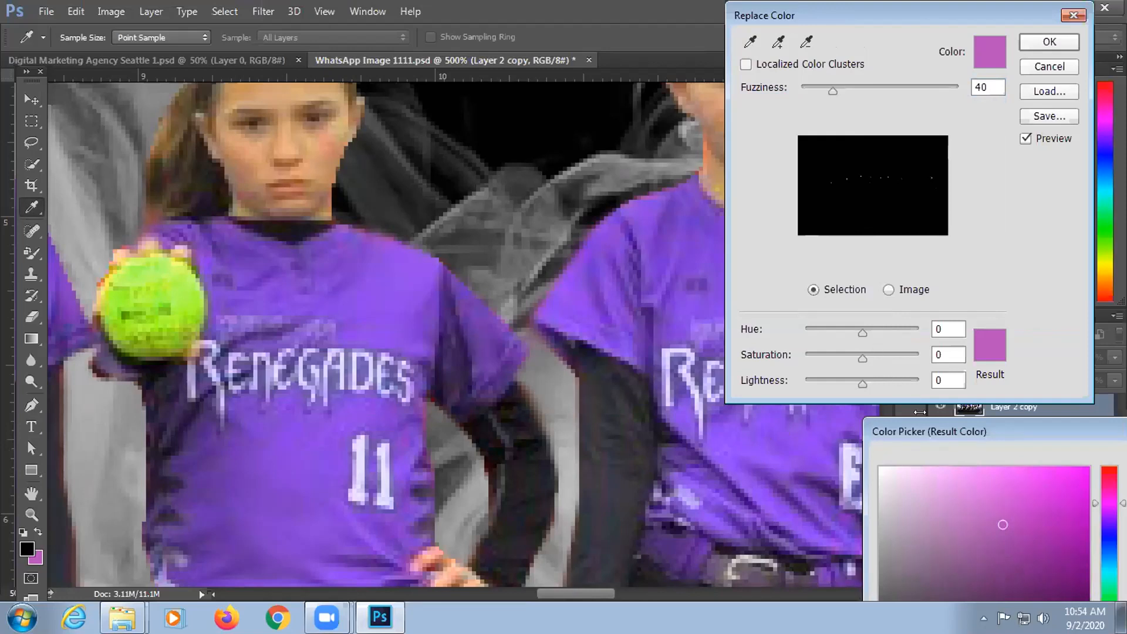
pyautogui.moveTo(926, 427); pyautogui.dragTo(764, 189)
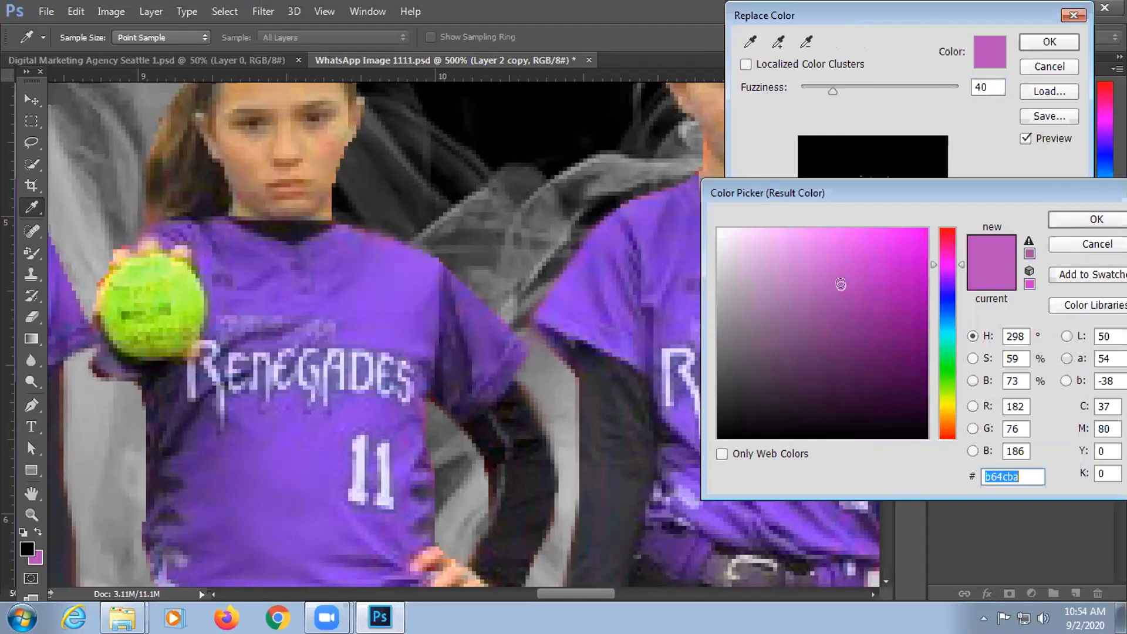
# Step: Try darker, near-black and muted purple result colours, then cancel, keeping Lightness at -21
pyautogui.click(844, 268)
pyautogui.click(846, 258)
pyautogui.click(861, 286)
pyautogui.click(840, 314)
pyautogui.click(768, 335)
pyautogui.click(853, 347)
pyautogui.click(774, 400)
pyautogui.moveTo(759, 396)
pyautogui.mouseDown()
pyautogui.moveTo(747, 365)
pyautogui.moveTo(754, 323)
pyautogui.mouseUp()
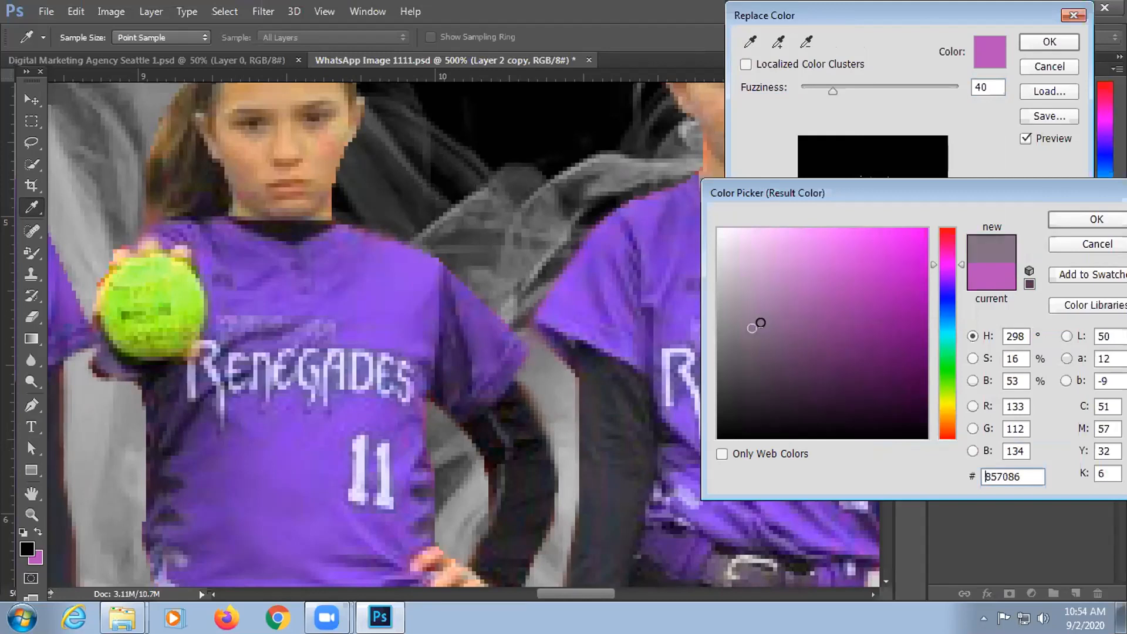
pyautogui.click(790, 363)
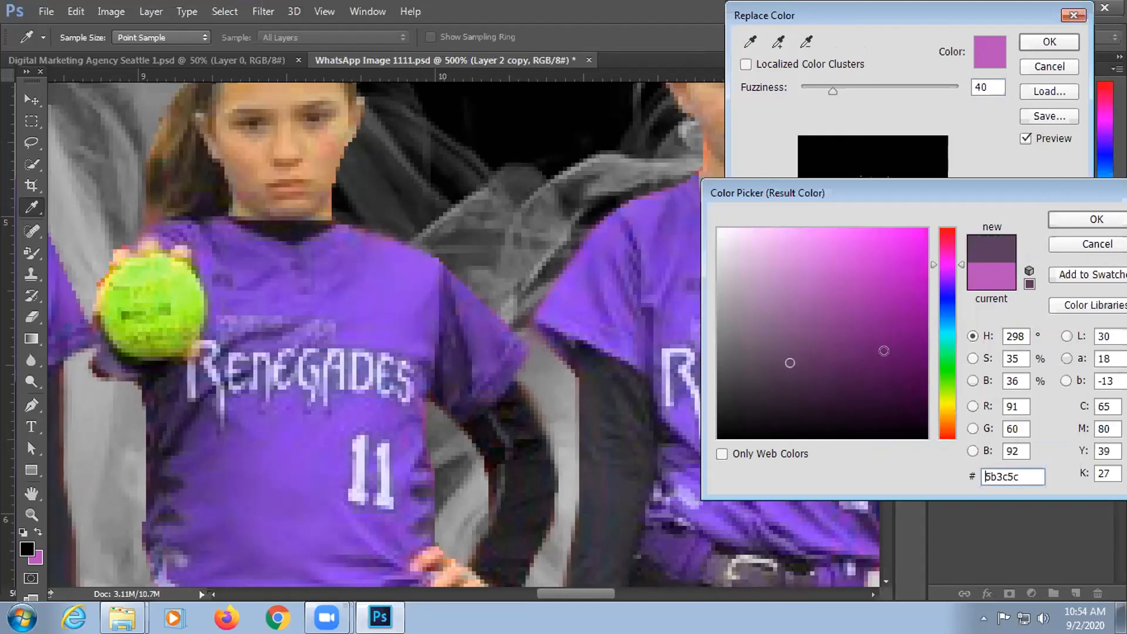
pyautogui.click(943, 290)
pyautogui.click(943, 284)
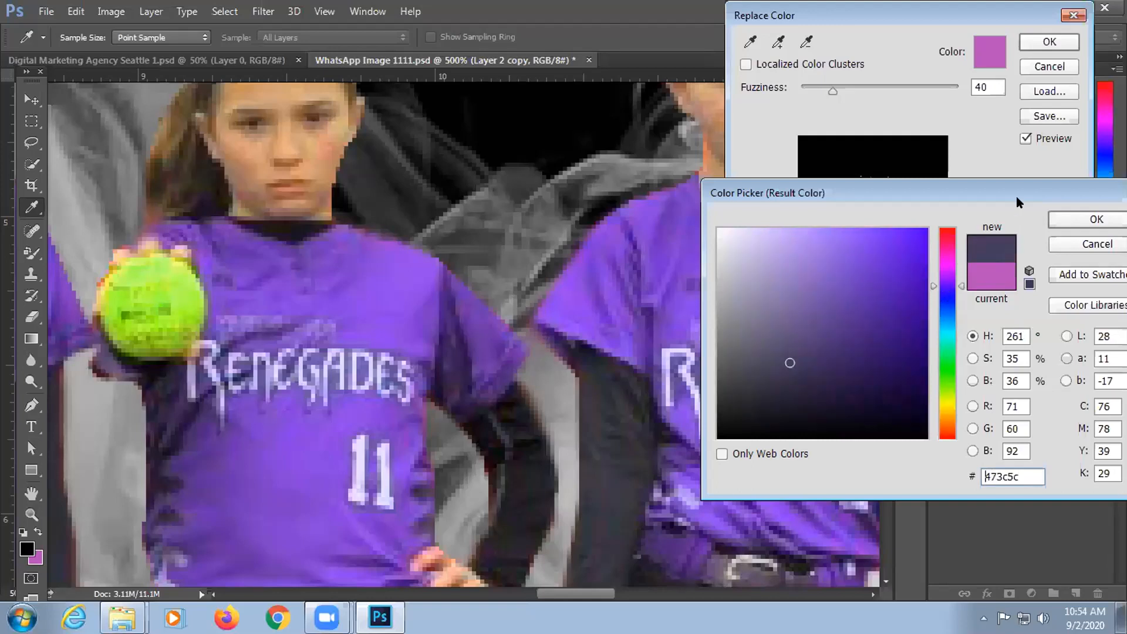
pyautogui.moveTo(1017, 196); pyautogui.dragTo(855, 225)
pyautogui.click(911, 271)
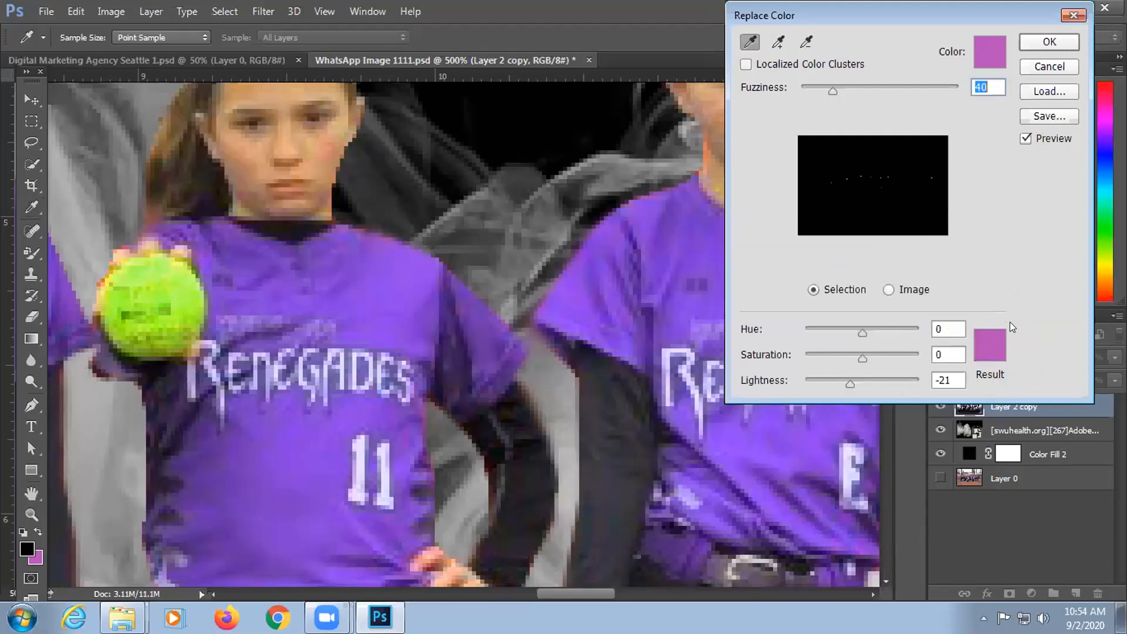
# Step: Reopen the Result Color picker and enter hex a44cba
pyautogui.click(994, 336)
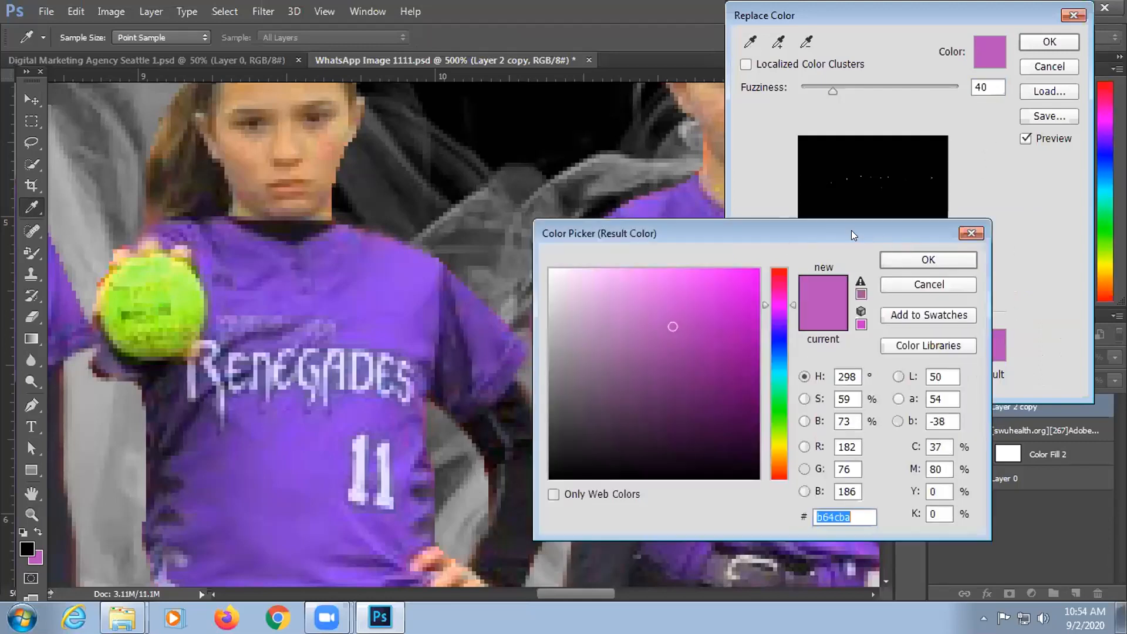
pyautogui.moveTo(851, 231); pyautogui.dragTo(1070, 257)
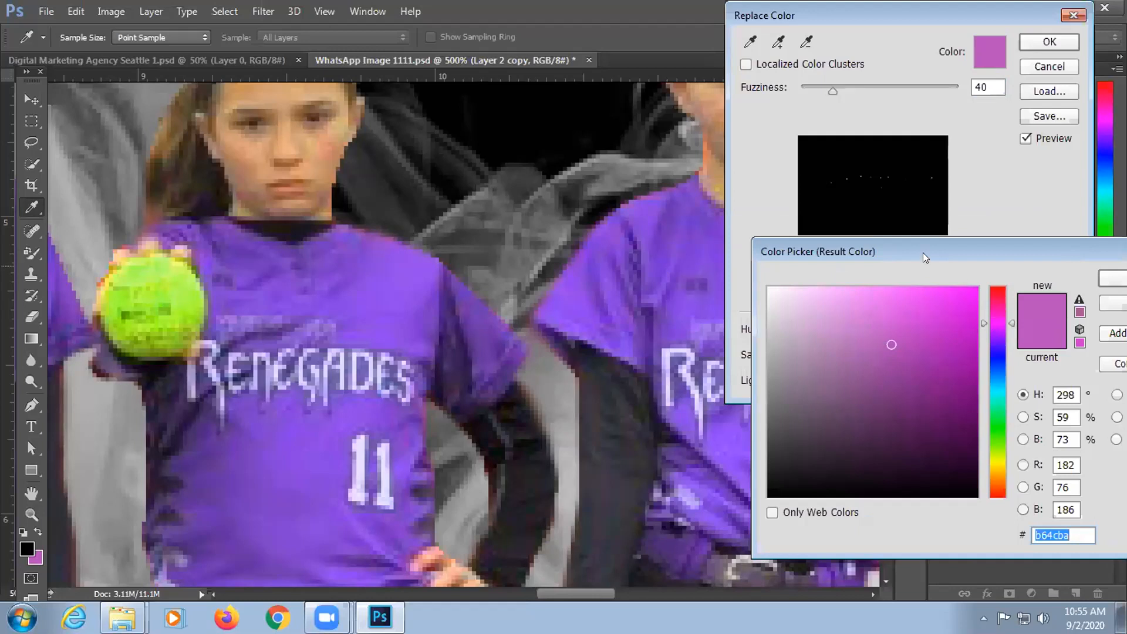
pyautogui.moveTo(925, 253); pyautogui.dragTo(904, 256)
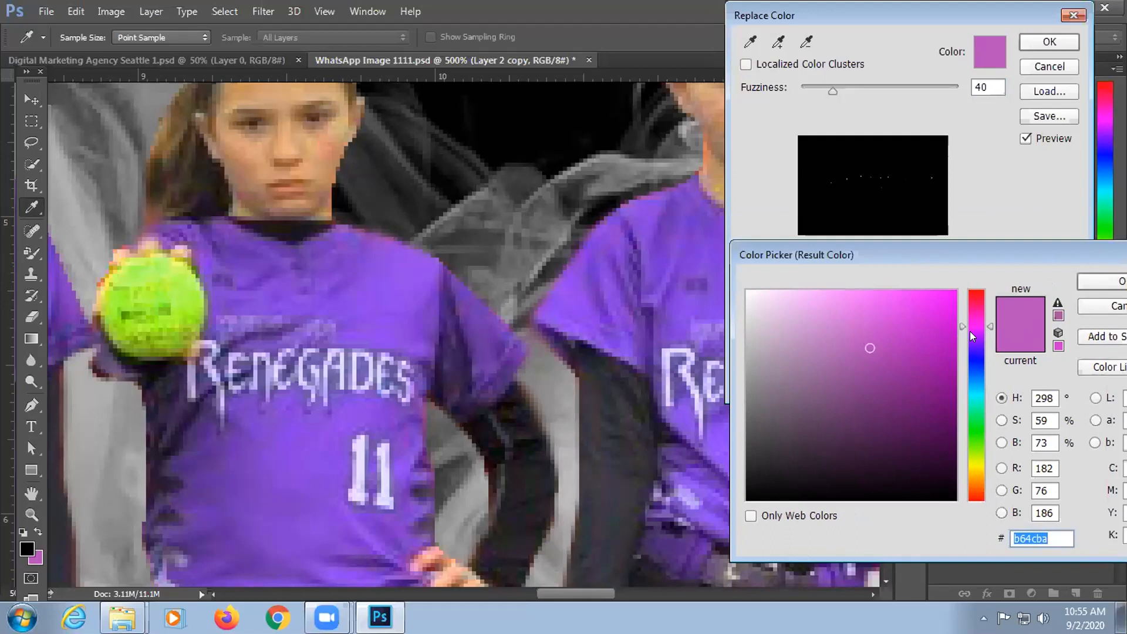
pyautogui.write('a44cba')
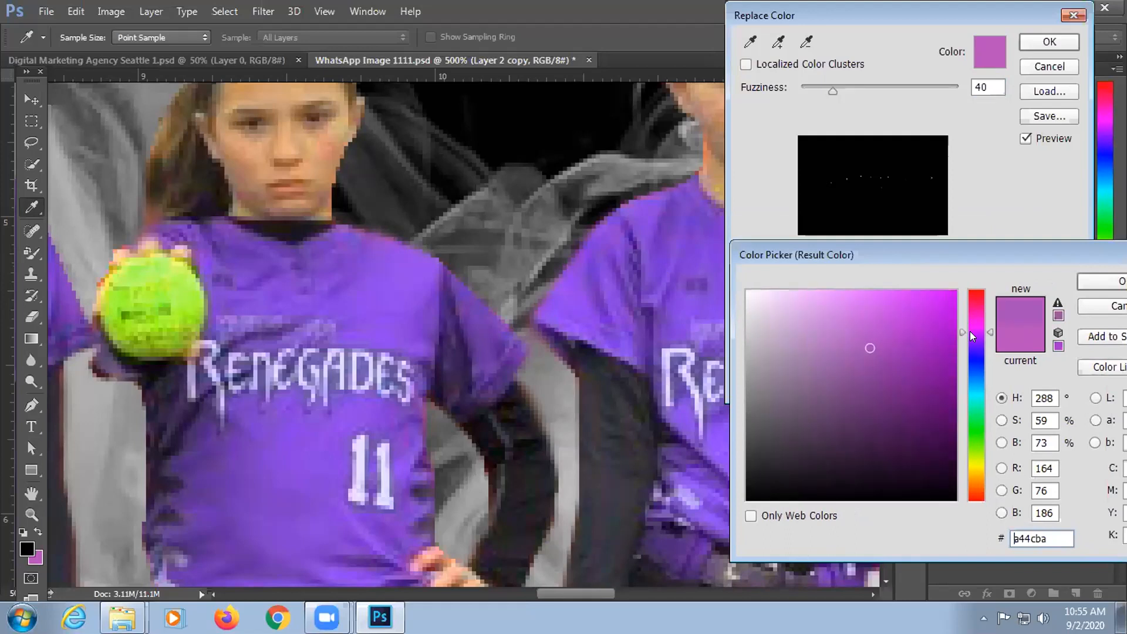
# Step: Adjust to a vivid purple (Hue -26, Saturation +42, Lightness -11) and apply Replace Color
pyautogui.click(970, 334)
pyautogui.click(971, 339)
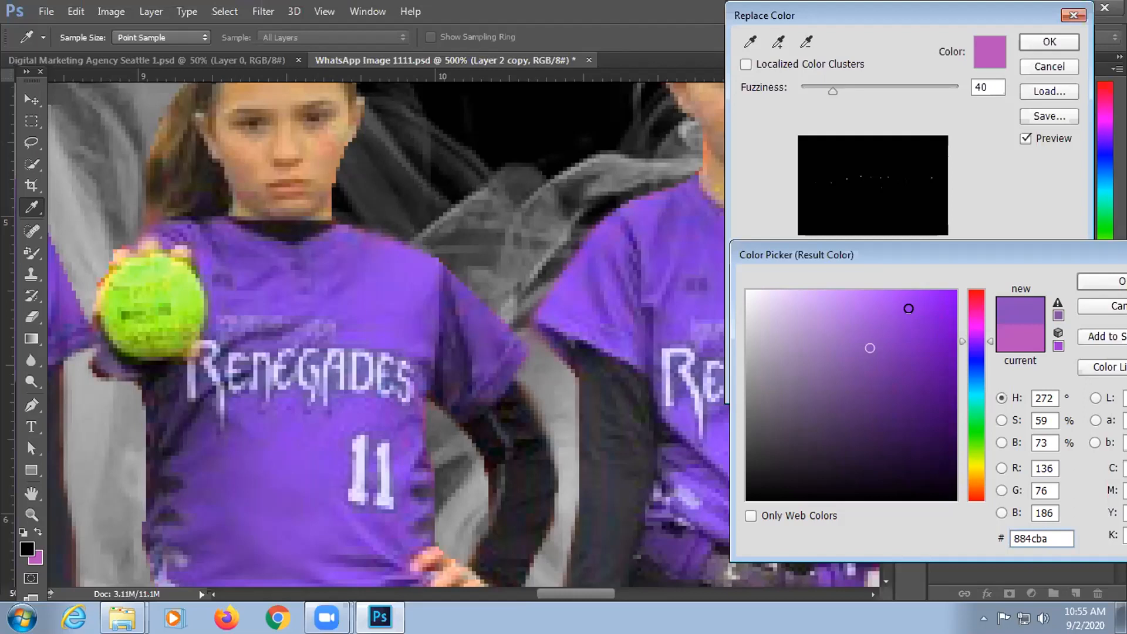
pyautogui.moveTo(909, 309)
pyautogui.mouseDown()
pyautogui.moveTo(925, 301)
pyautogui.moveTo(931, 324)
pyautogui.moveTo(921, 378)
pyautogui.moveTo(950, 311)
pyautogui.mouseUp()
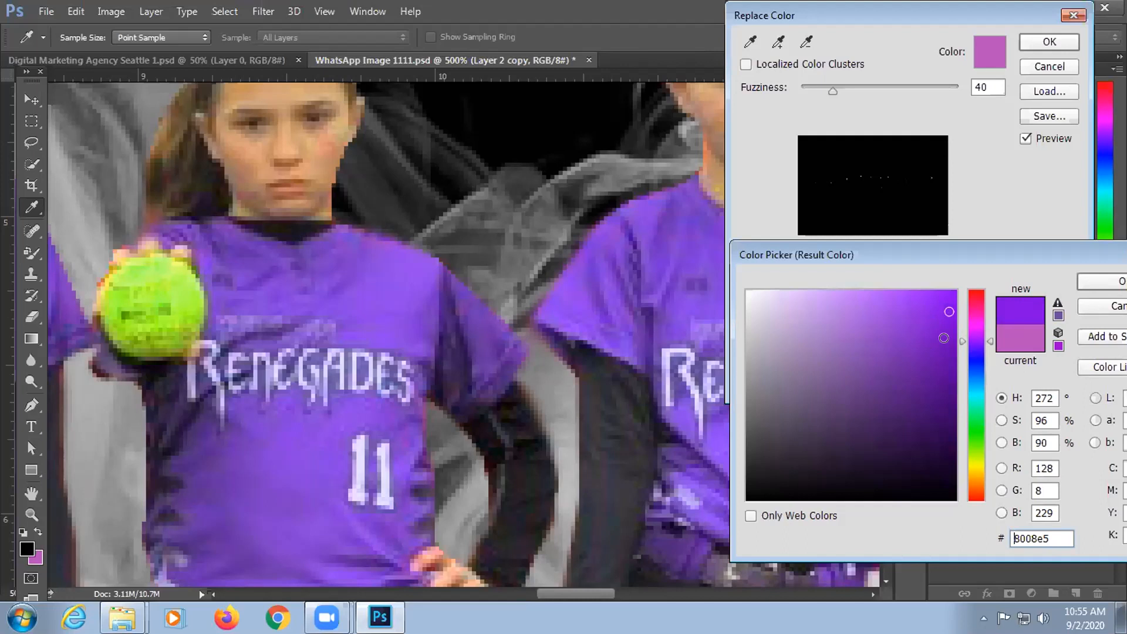
pyautogui.click(941, 346)
pyautogui.click(1102, 289)
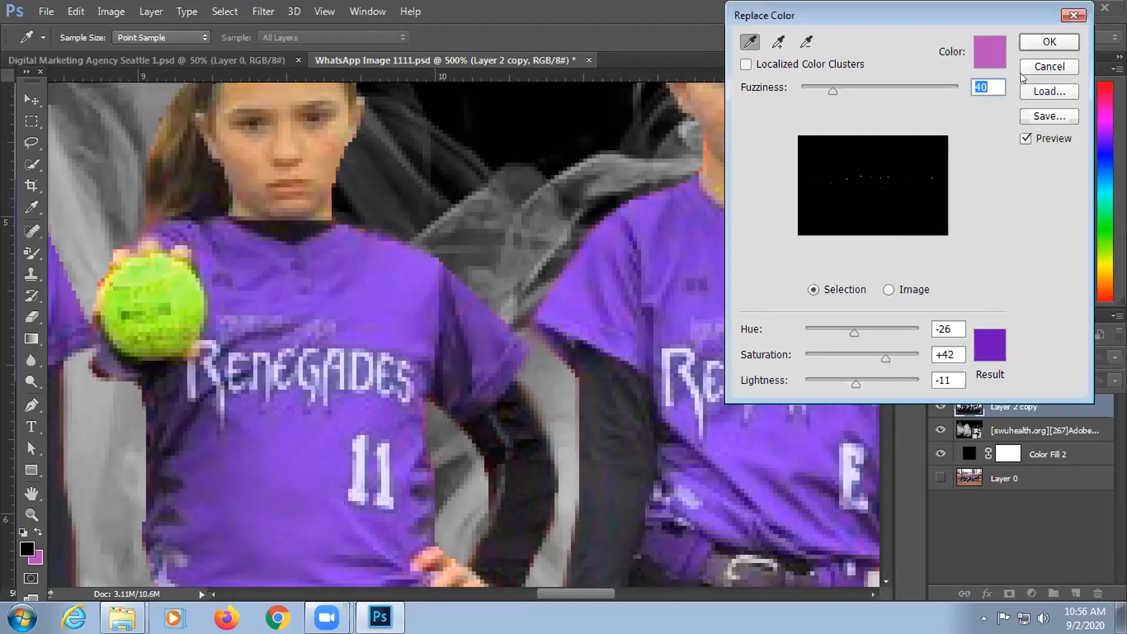
pyautogui.click(1037, 43)
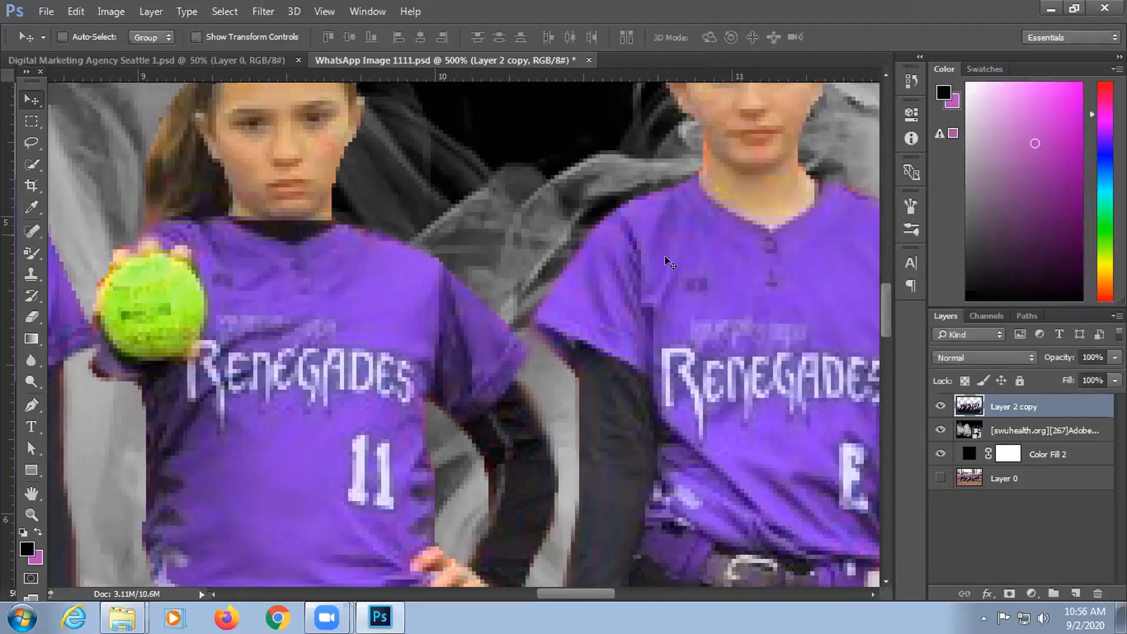
# Step: Reopen Replace Color and sample the purple shirt near the sleeve edge
pyautogui.click(111, 11)
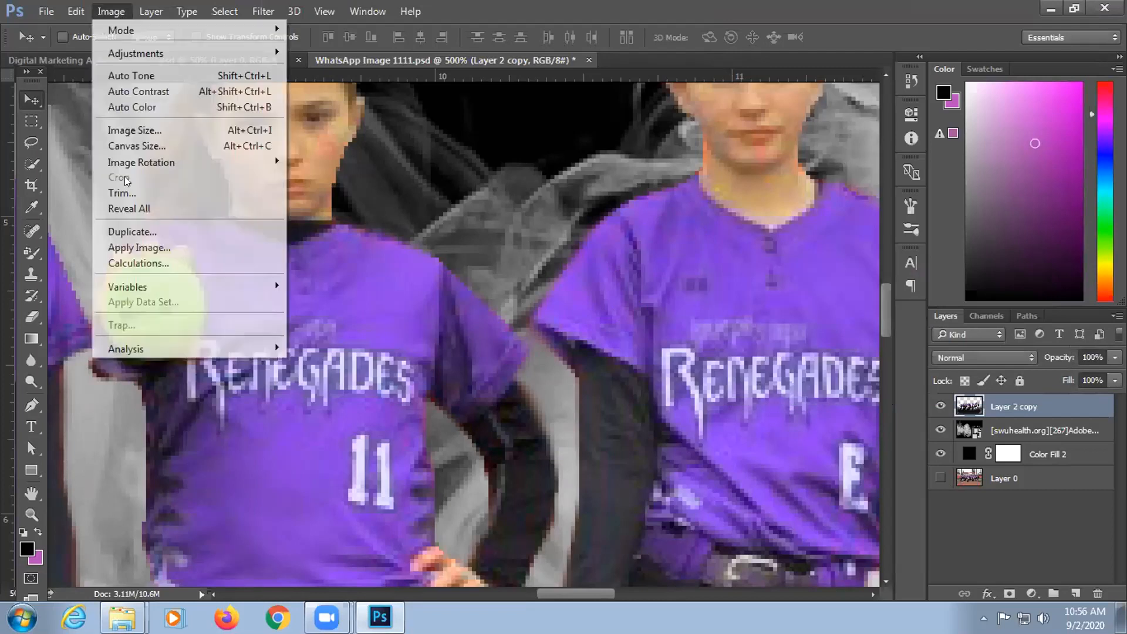
pyautogui.moveTo(171, 50)
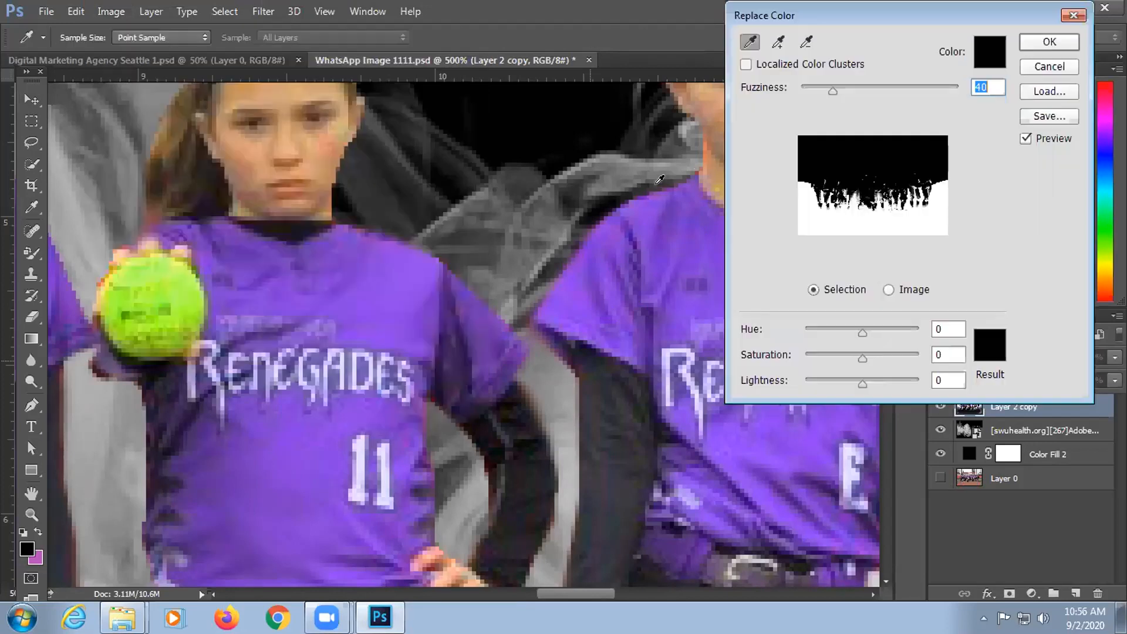
pyautogui.press('Return')
pyautogui.click(574, 244)
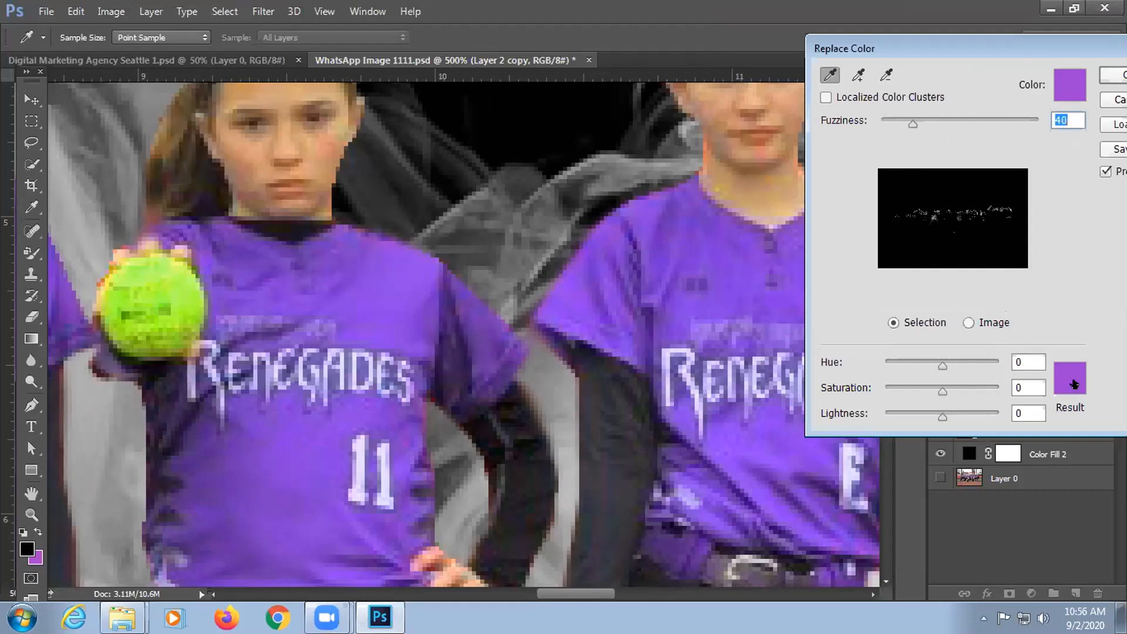
pyautogui.moveTo(612, 107); pyautogui.dragTo(816, 142)
pyautogui.click(952, 191)
pyautogui.click(426, 418)
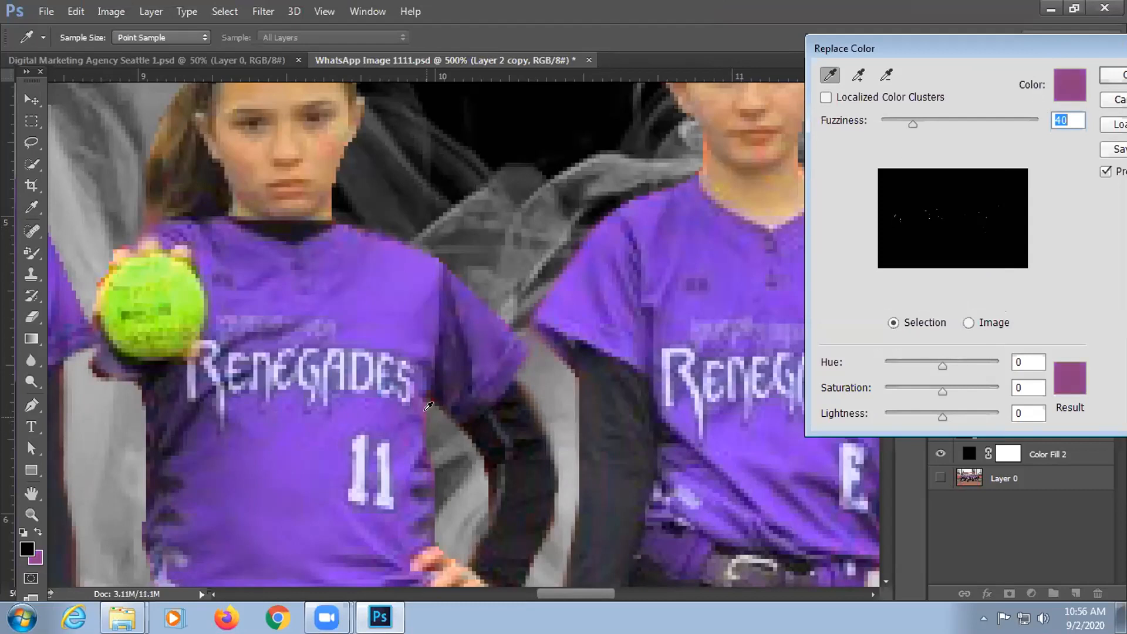
# Step: Try a vivid purple result colour, discard it, and raise Fuzziness to 82
pyautogui.click(1061, 373)
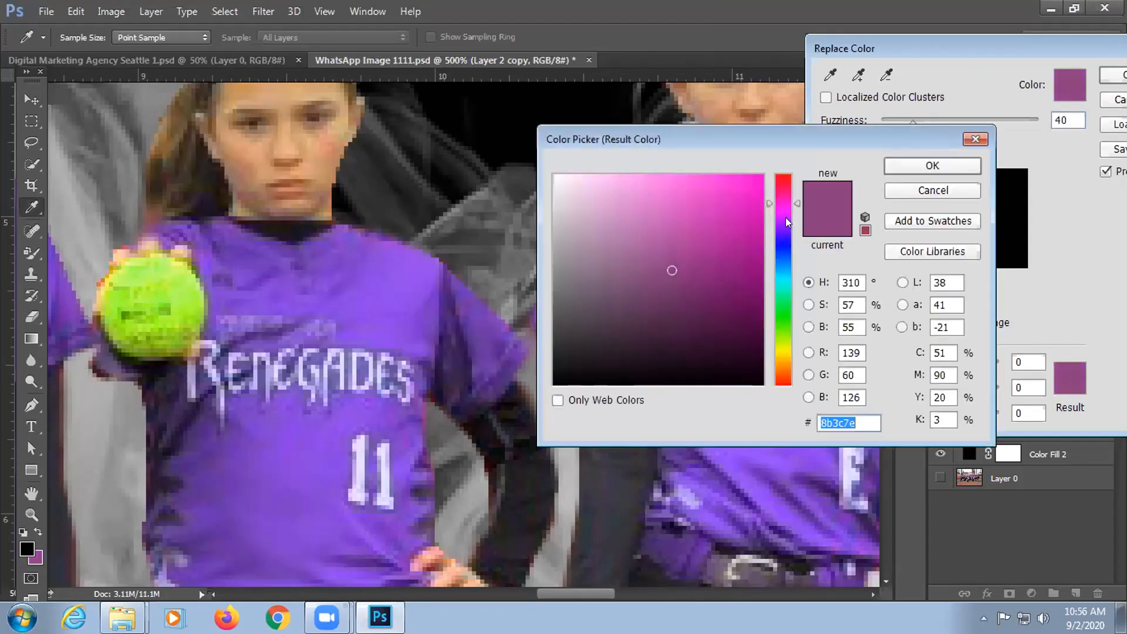
pyautogui.click(782, 219)
pyautogui.moveTo(819, 139); pyautogui.dragTo(1067, 190)
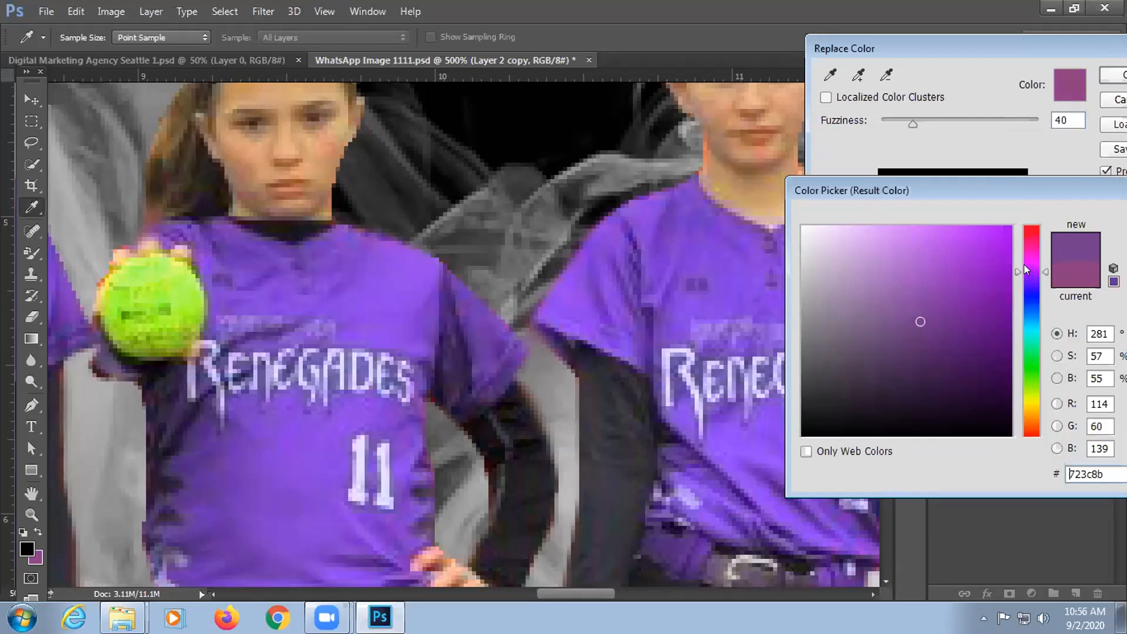
pyautogui.click(997, 300)
pyautogui.click(997, 257)
pyautogui.click(995, 310)
pyautogui.click(973, 279)
pyautogui.click(992, 265)
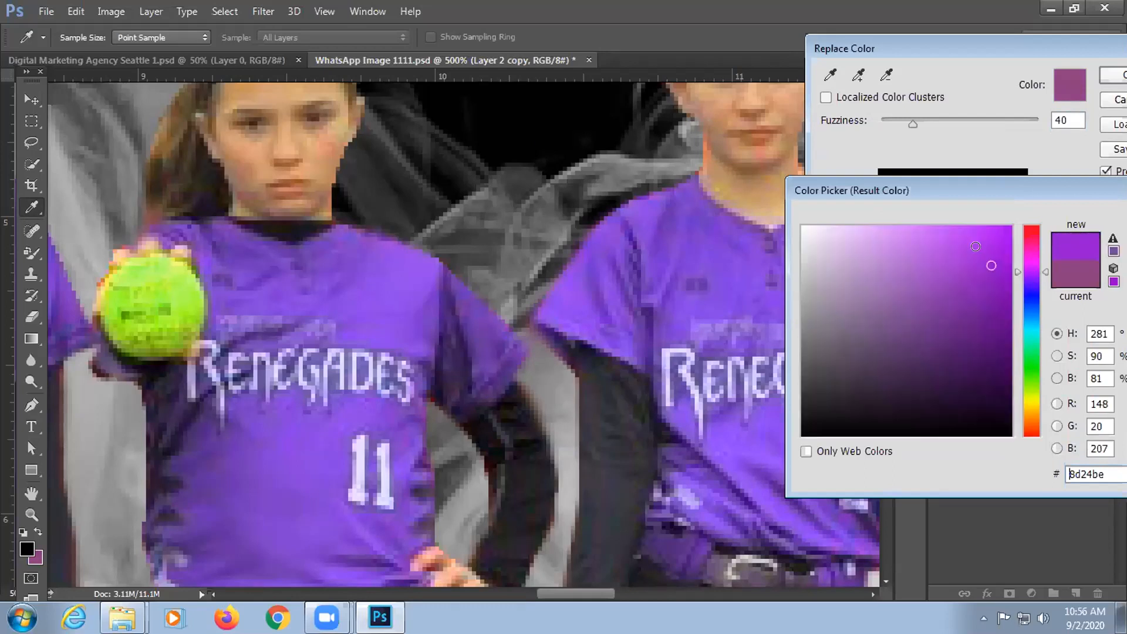
pyautogui.click(989, 246)
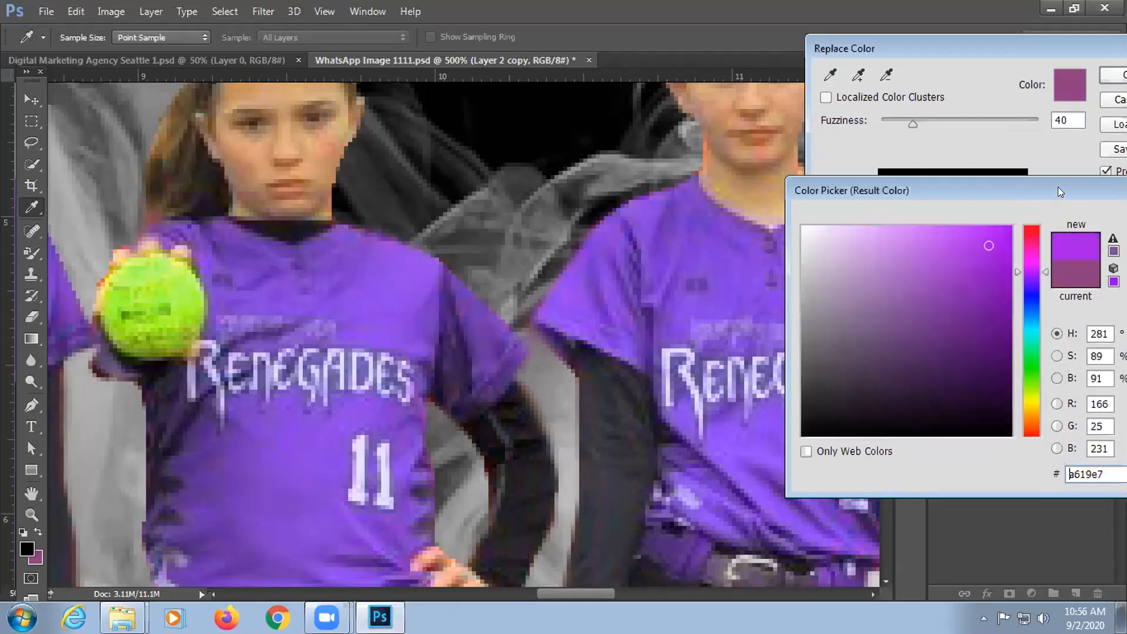
pyautogui.moveTo(1058, 187); pyautogui.dragTo(941, 151)
pyautogui.click(886, 198)
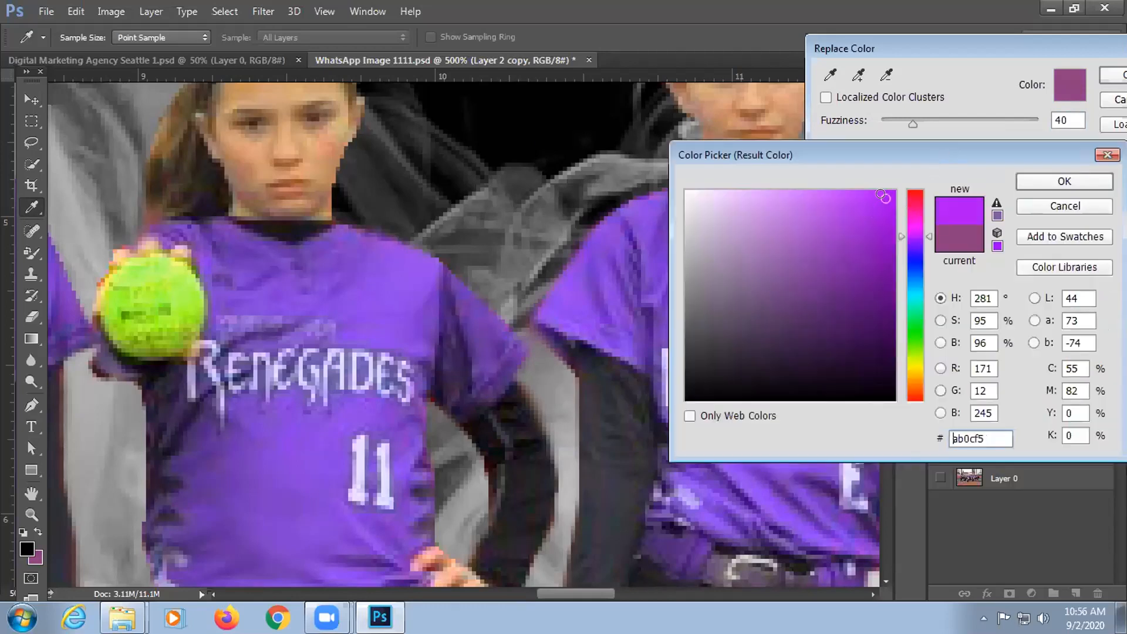
pyautogui.click(1074, 206)
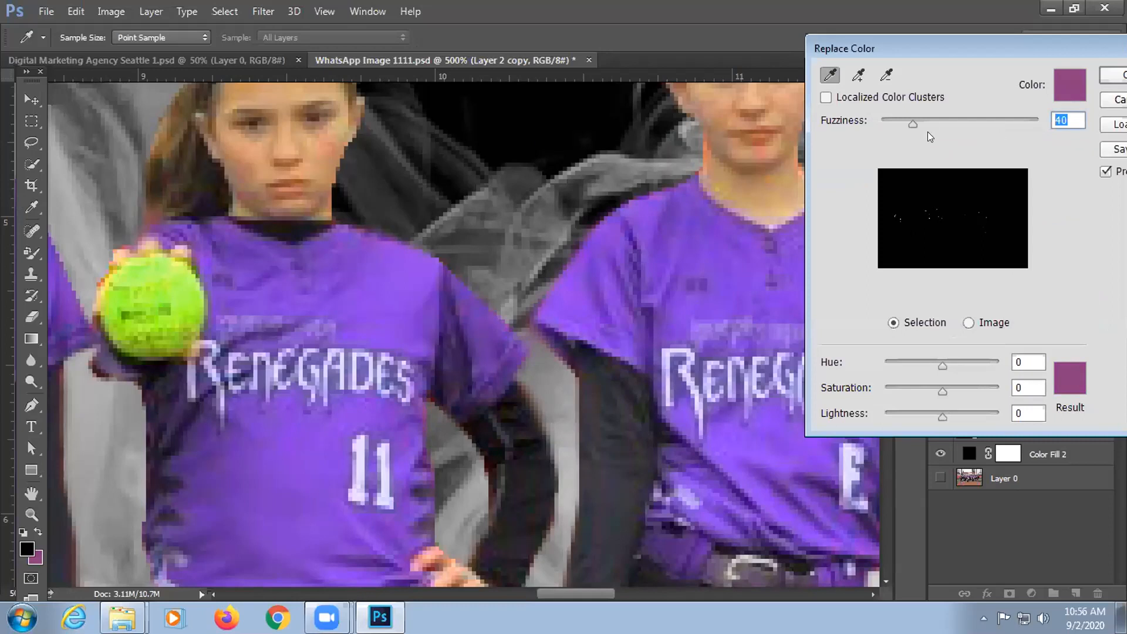
pyautogui.click(947, 122)
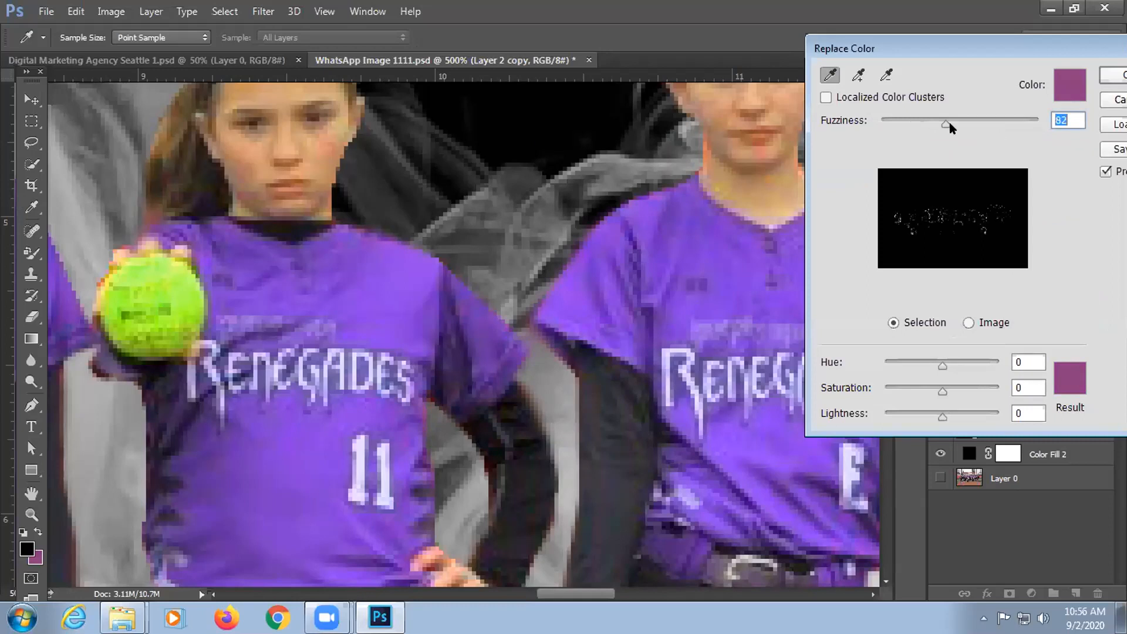
# Step: Set the Replace Color result colour to vivid violet 640ee6
pyautogui.click(1063, 379)
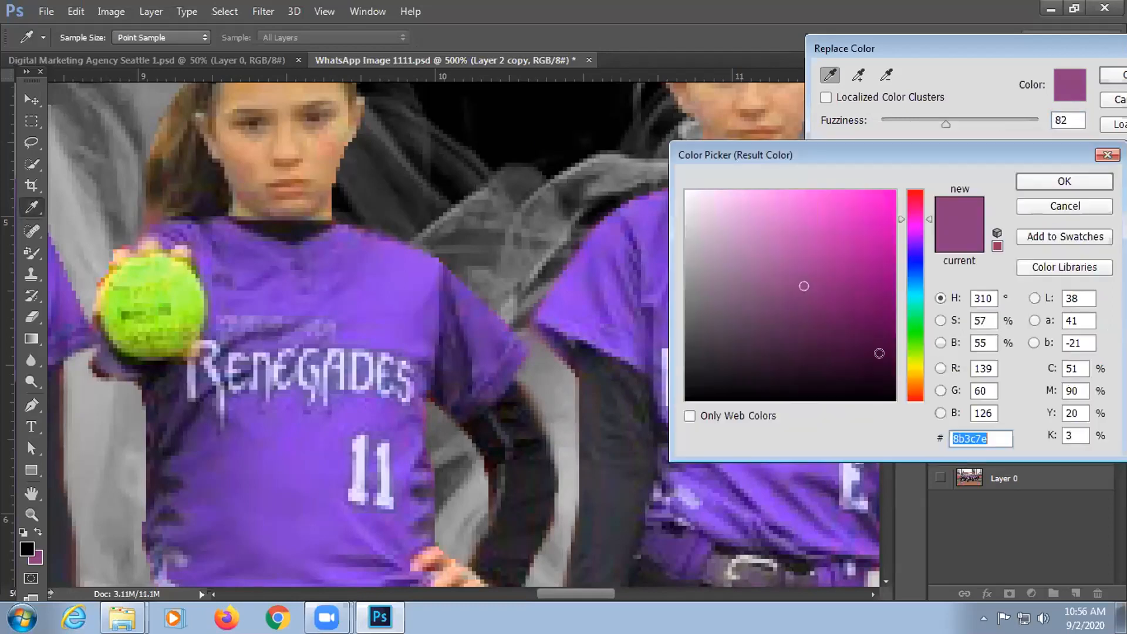
pyautogui.click(915, 239)
pyautogui.click(855, 293)
pyautogui.click(876, 228)
pyautogui.click(871, 211)
pyautogui.click(871, 273)
pyautogui.click(879, 218)
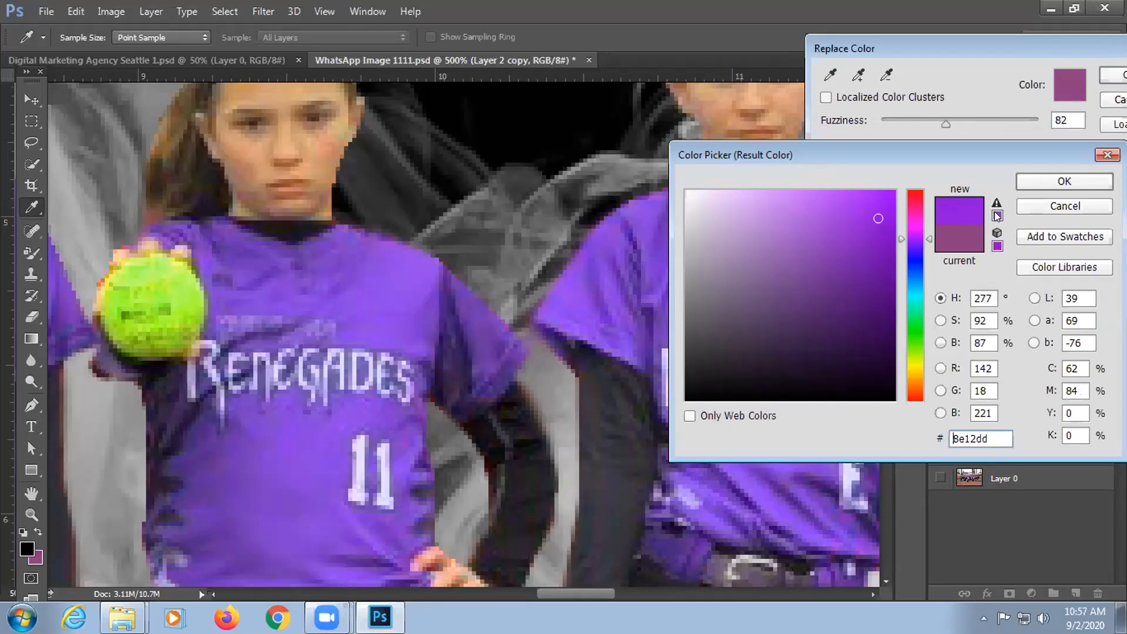
pyautogui.click(913, 249)
pyautogui.click(878, 241)
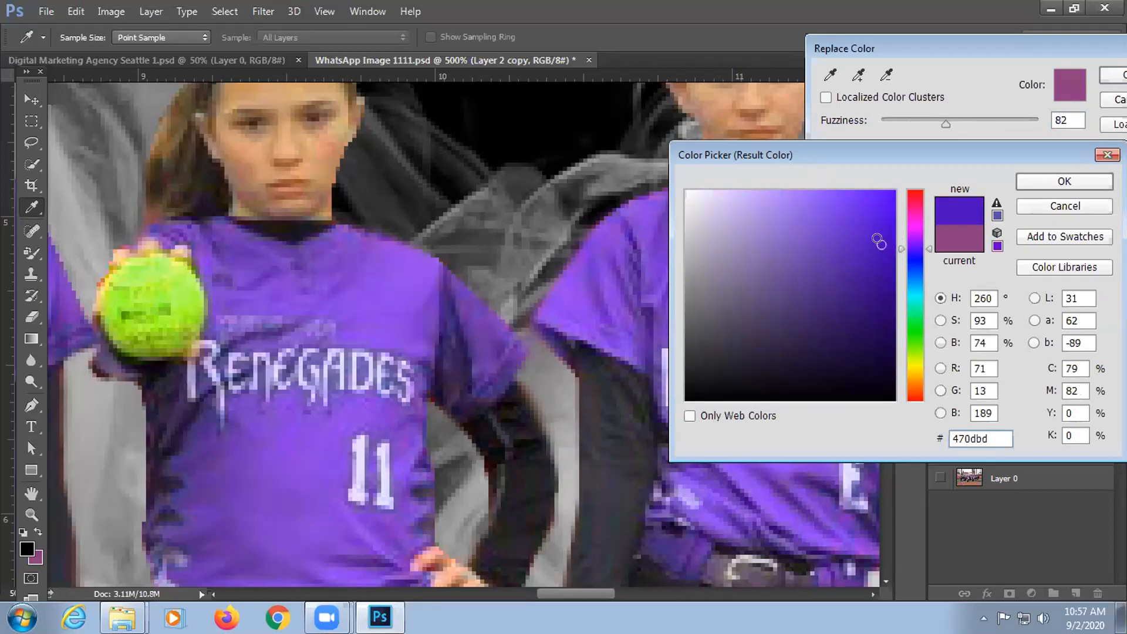
pyautogui.click(912, 245)
pyautogui.click(890, 224)
pyautogui.click(878, 206)
pyautogui.moveTo(878, 206); pyautogui.dragTo(884, 211)
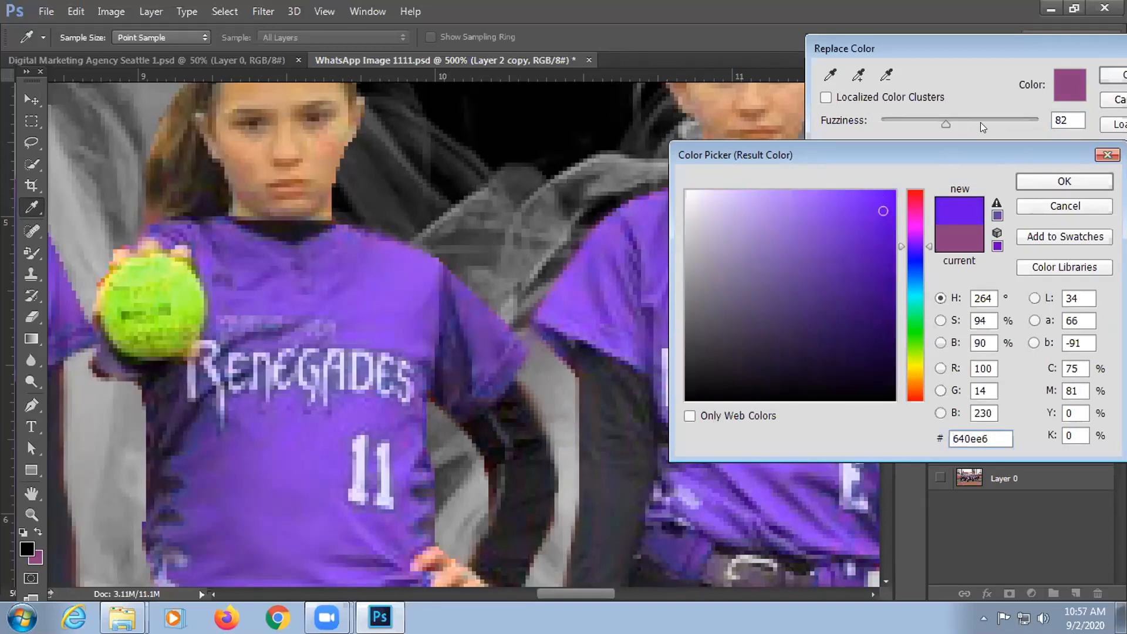
pyautogui.click(1034, 176)
# Step: Tune Fuzziness to 165 and apply the violet replacement (Hue −46, Saturation +49, Lightness +9)
pyautogui.moveTo(948, 124); pyautogui.dragTo(1057, 110)
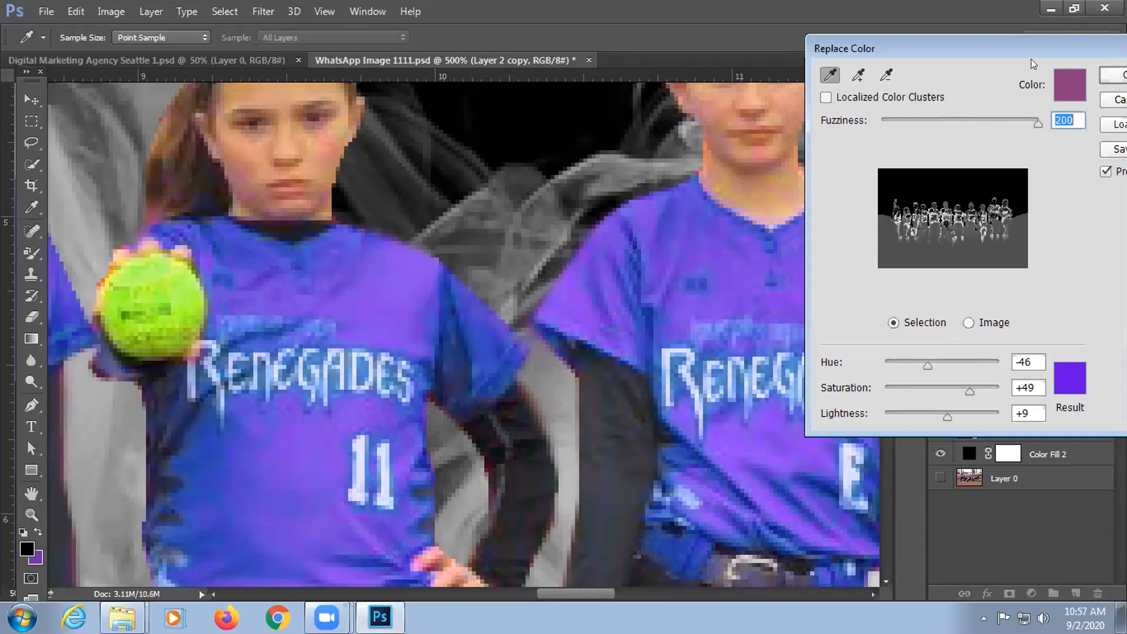
pyautogui.moveTo(1033, 61); pyautogui.dragTo(1007, 74)
pyautogui.moveTo(957, 126); pyautogui.dragTo(891, 146)
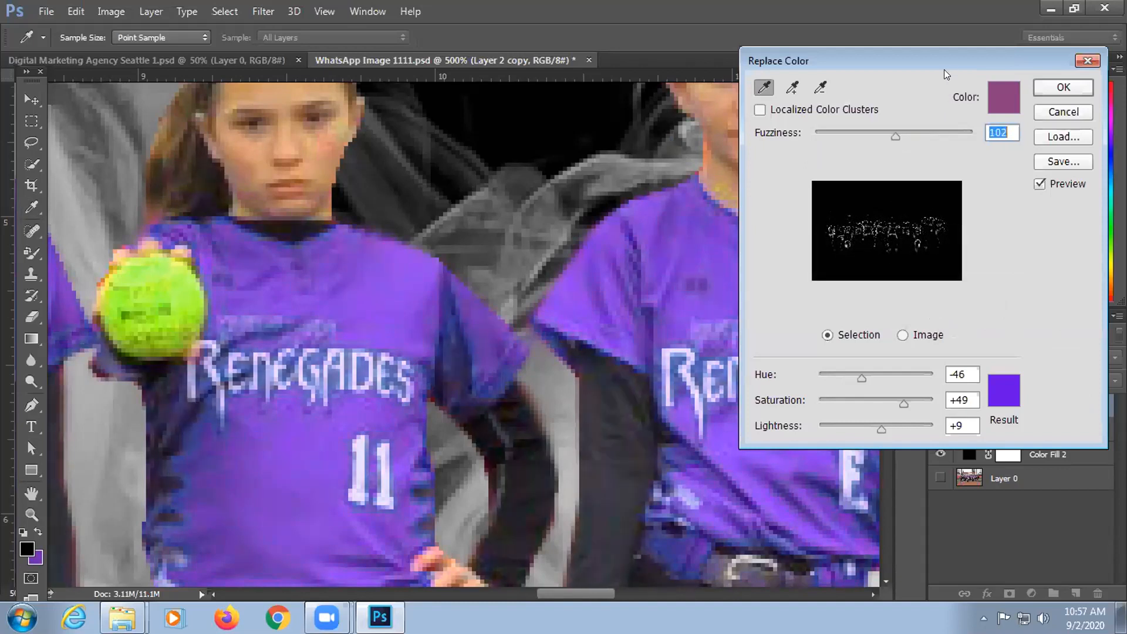
pyautogui.moveTo(950, 55); pyautogui.dragTo(1022, 38)
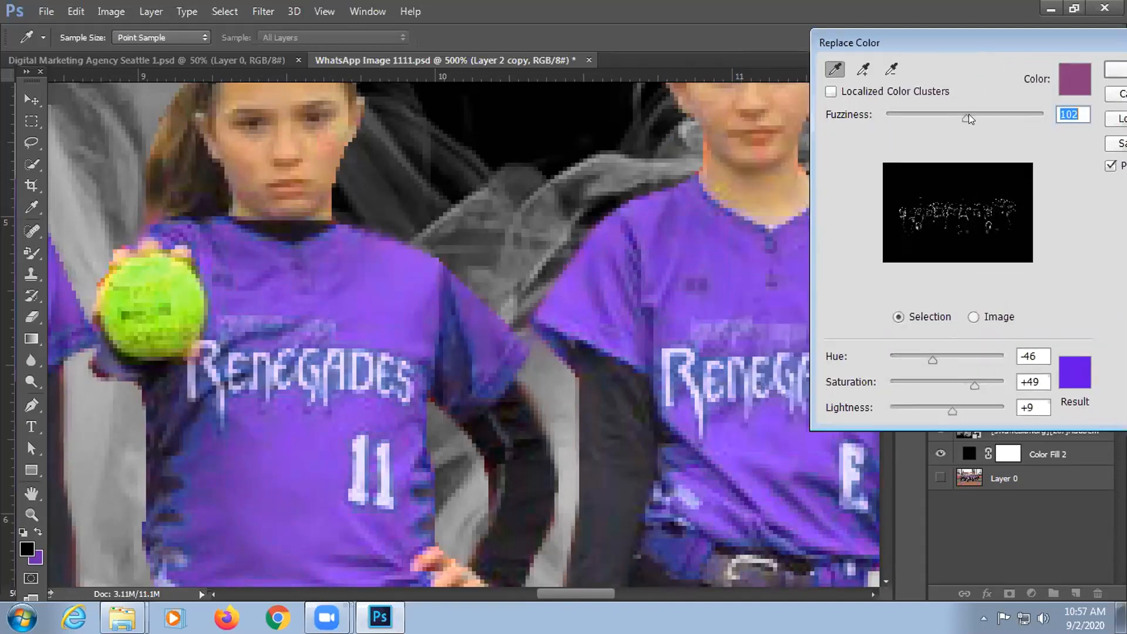
pyautogui.moveTo(964, 115); pyautogui.dragTo(1014, 116)
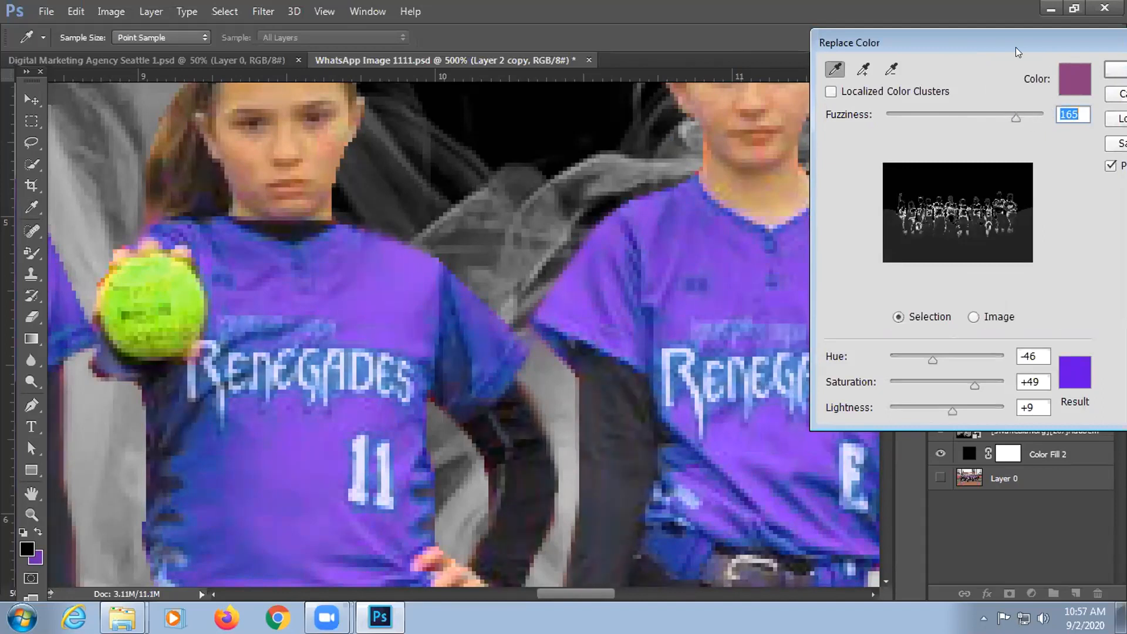
pyautogui.moveTo(1033, 47); pyautogui.dragTo(997, 56)
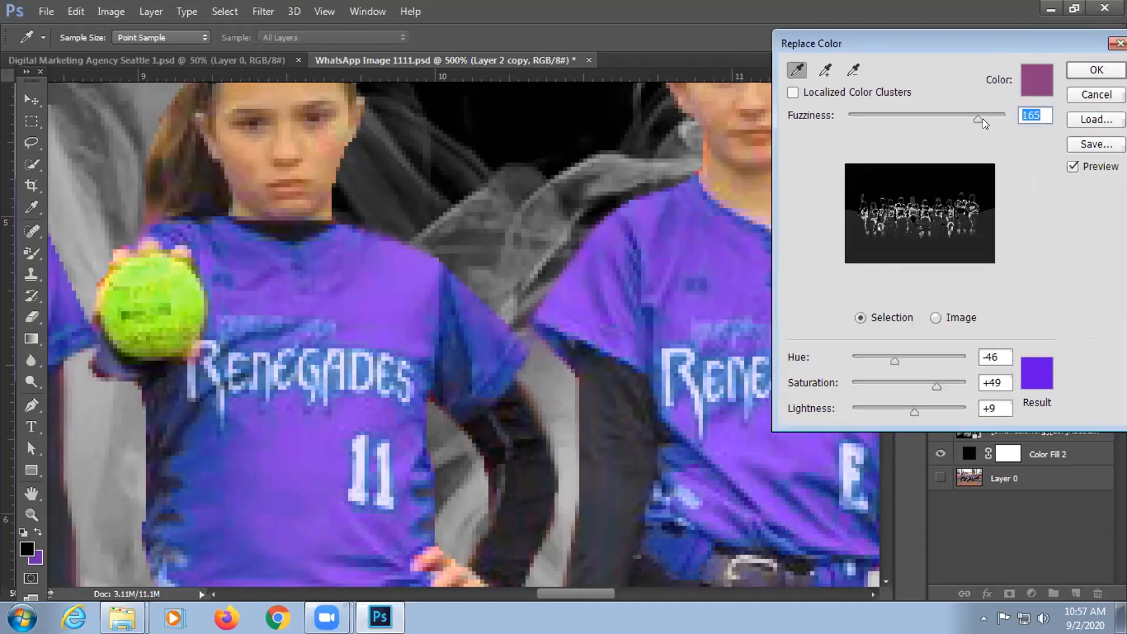
pyautogui.click(1085, 71)
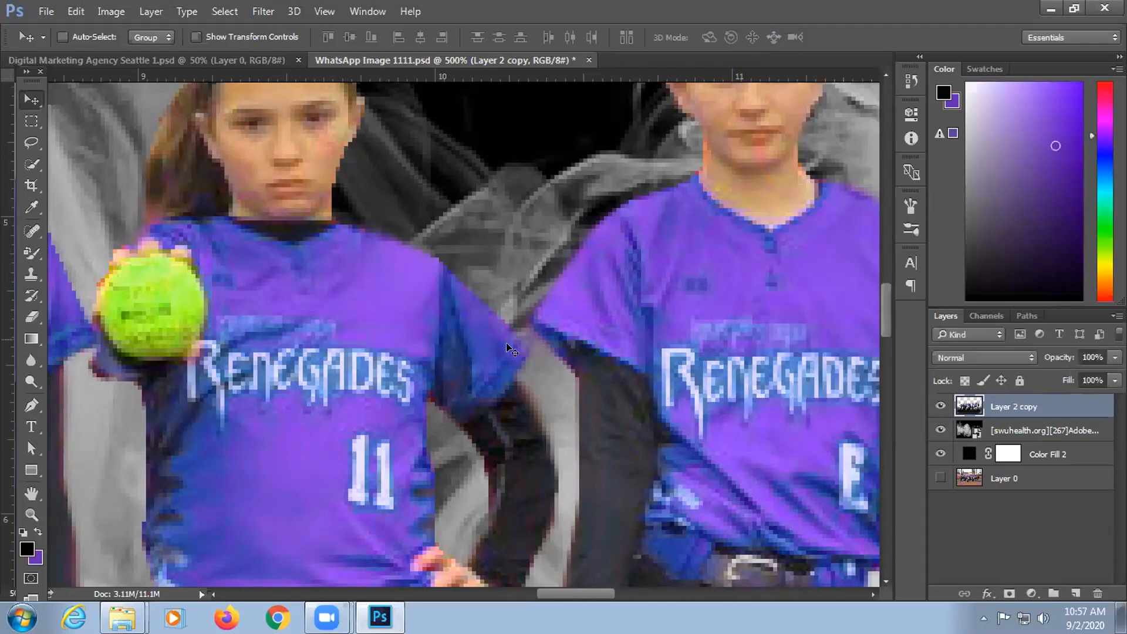
# Step: Zoom out to 100% and bring up the History Brush tool group in the toolbar
pyautogui.hotkey('ctrl', '-')
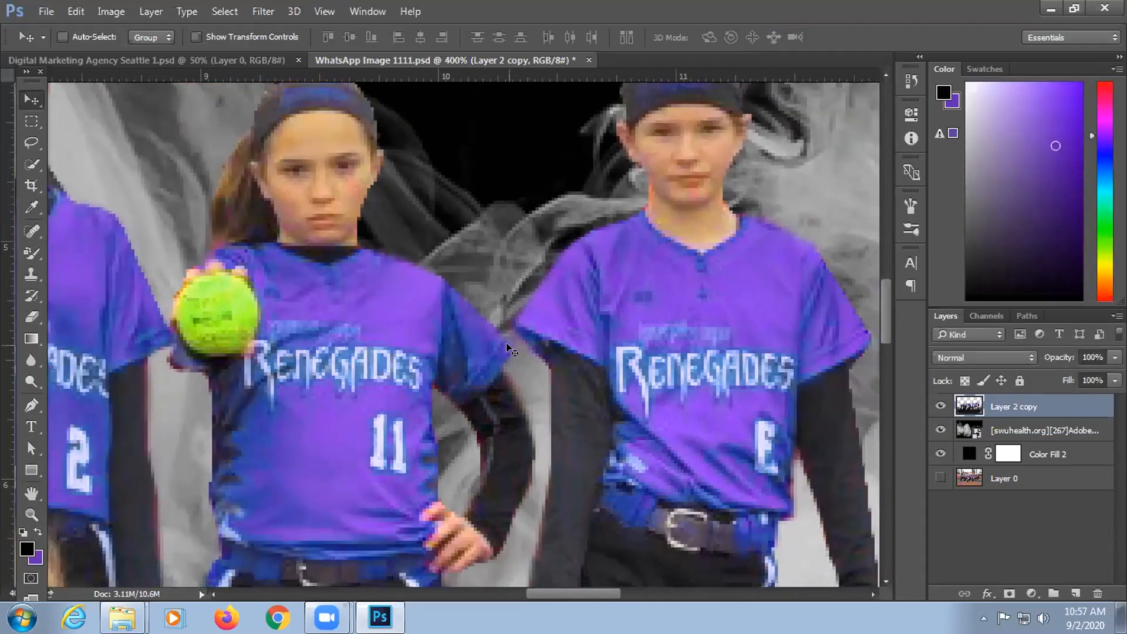
pyautogui.hotkey('ctrl', '-')
pyautogui.hotkey('ctrl', '-')
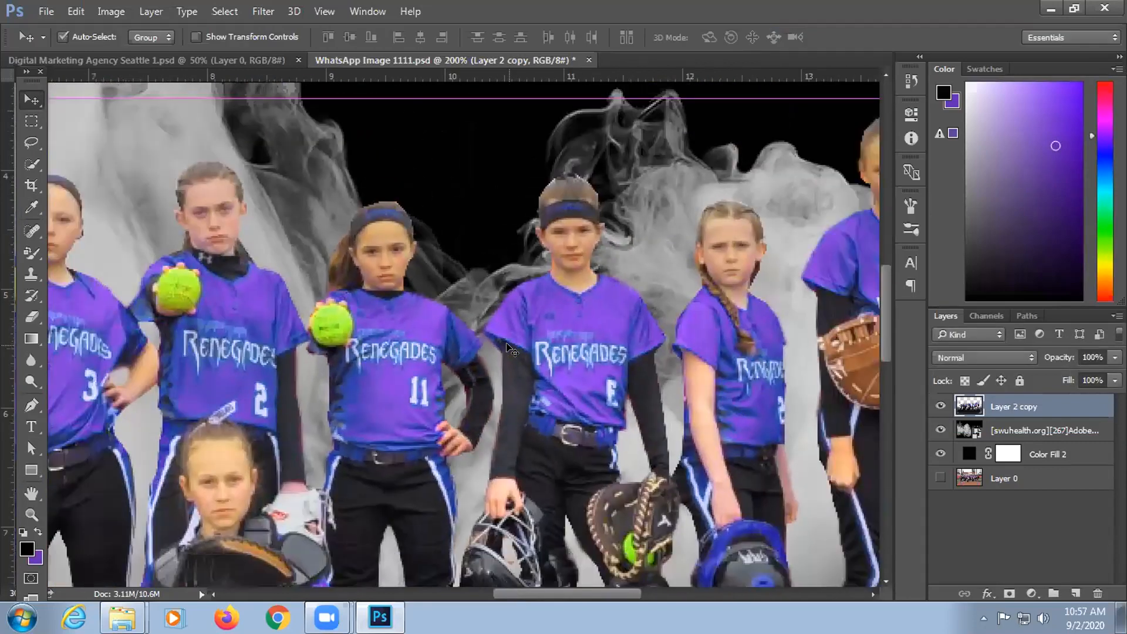
pyautogui.hotkey('ctrl', '-')
pyautogui.click(33, 253)
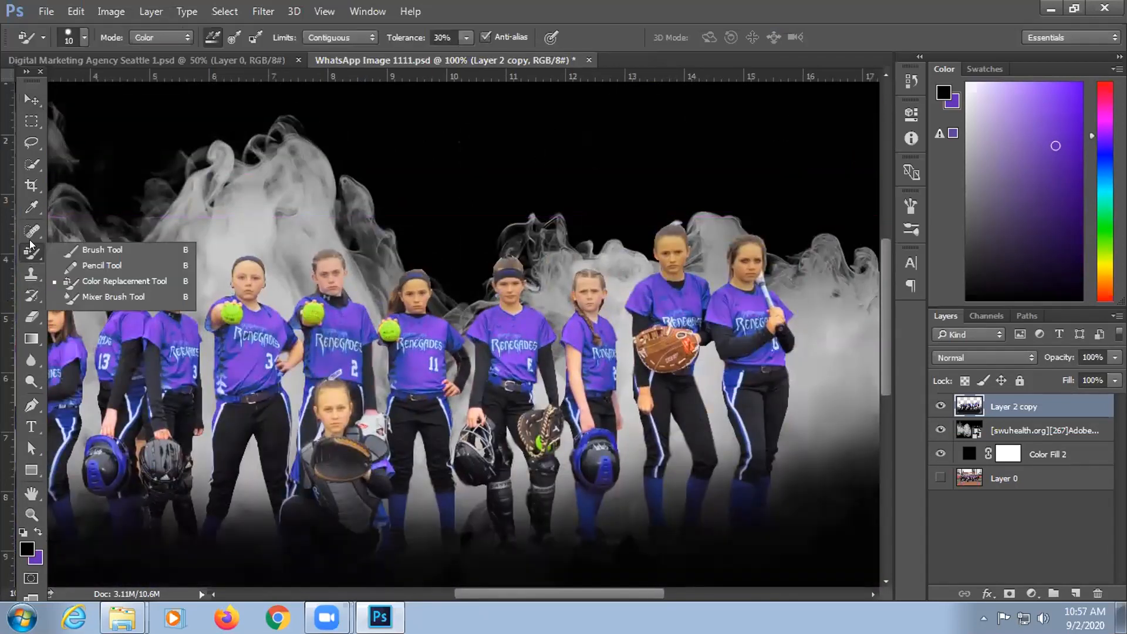
pyautogui.click(32, 233)
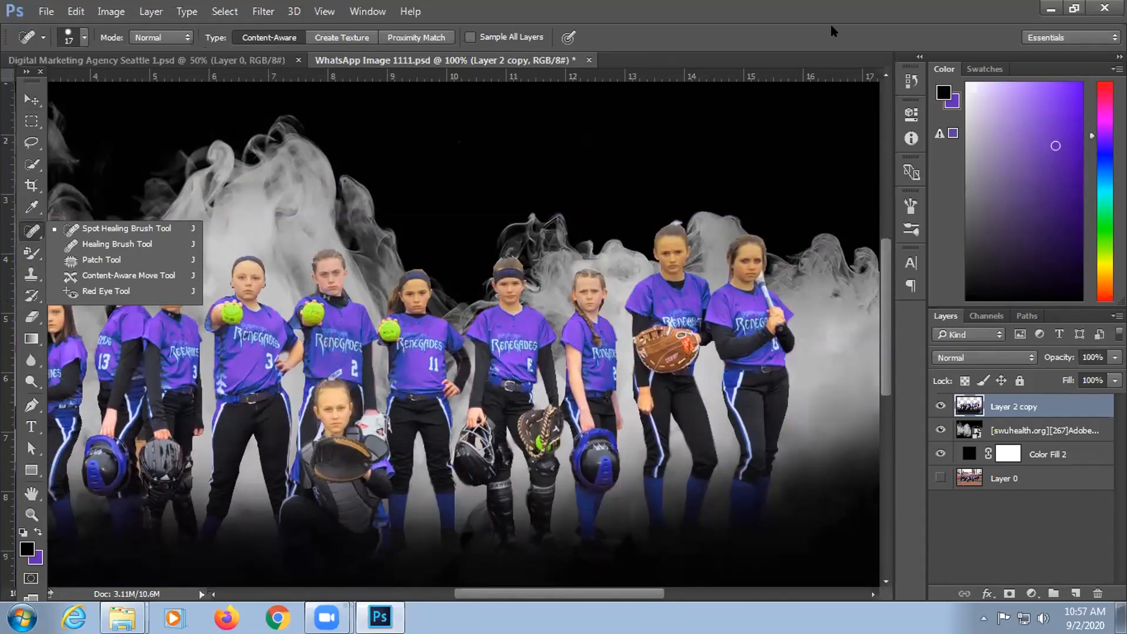
pyautogui.click(127, 245)
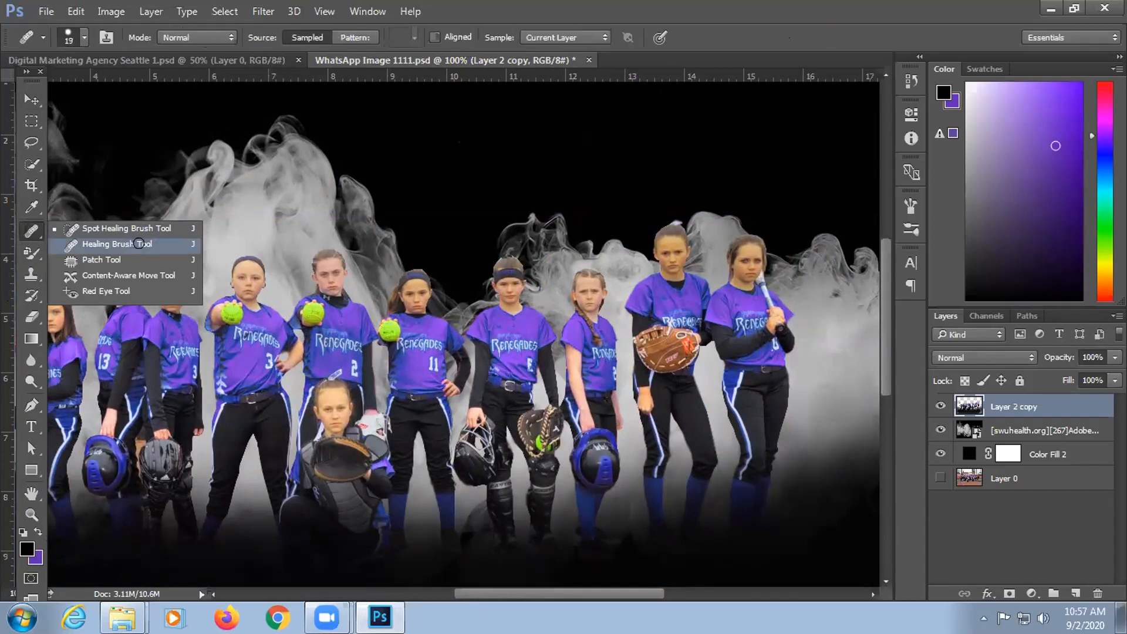
pyautogui.rightClick(28, 232)
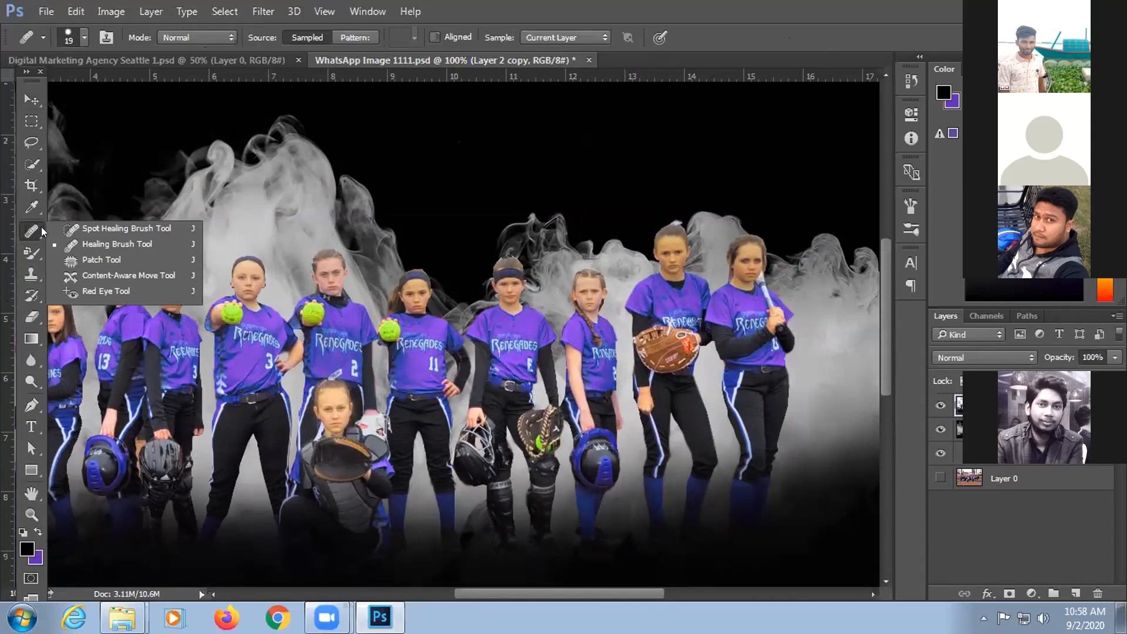
pyautogui.click(647, 60)
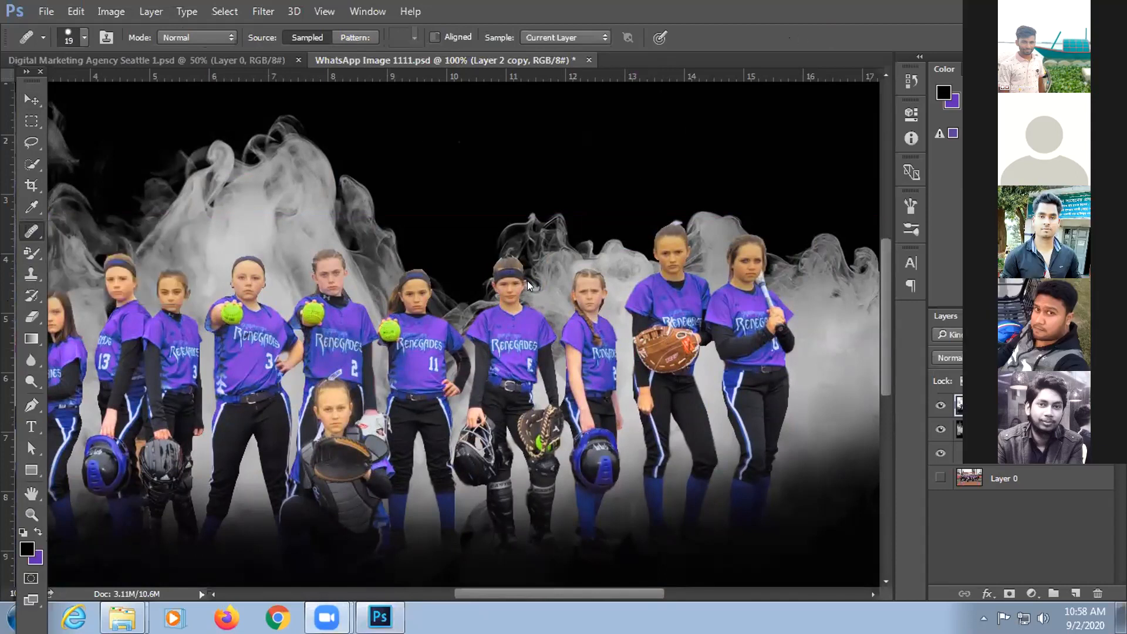
pyautogui.rightClick(28, 234)
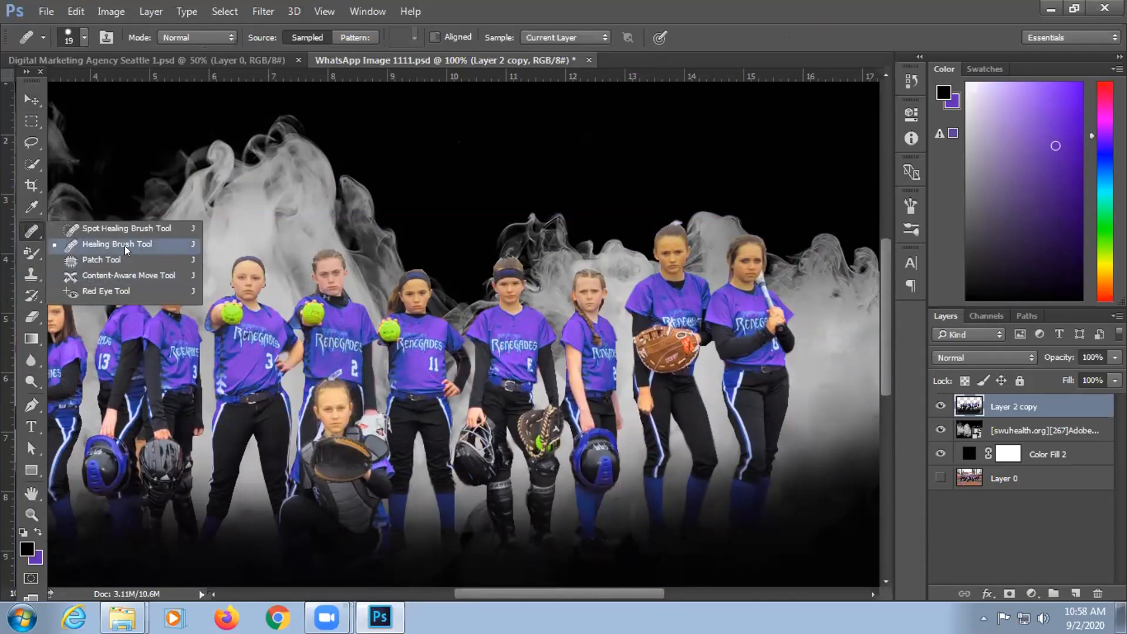
pyautogui.click(29, 294)
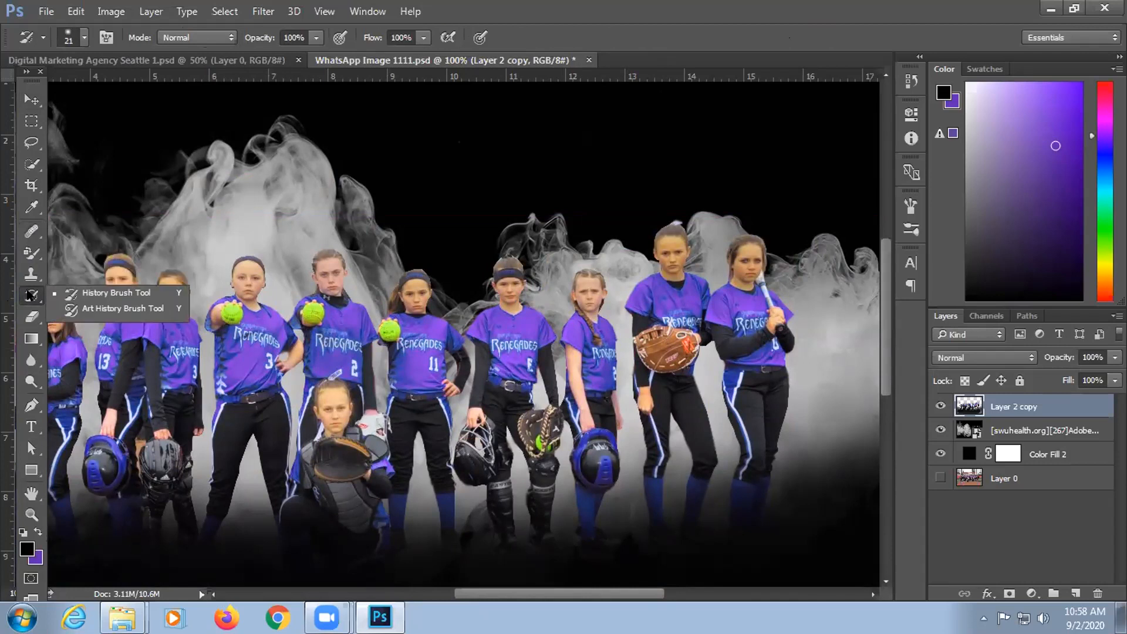
# Step: Select the History Brush Tool, zoom in on the jerseys, and size the brush to 25
pyautogui.click(124, 293)
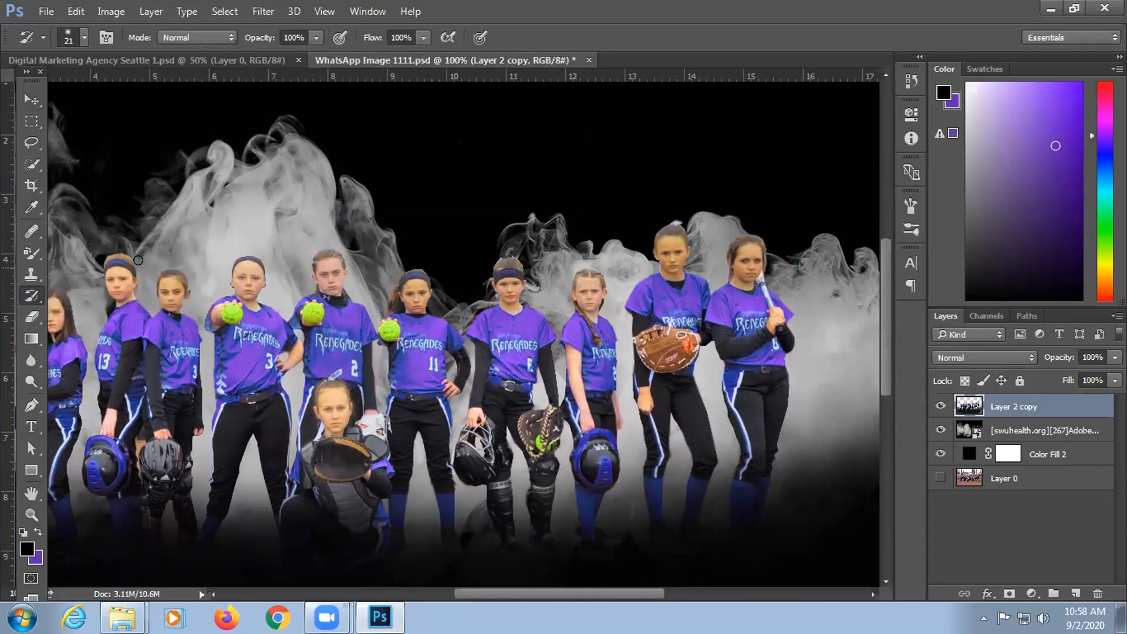
pyautogui.press(']')
pyautogui.press(']')
pyautogui.press(']')
pyautogui.hotkey('ctrl', '+')
pyautogui.hotkey('ctrl', '+')
pyautogui.hotkey('ctrl', '+')
pyautogui.hotkey('ctrl', '+')
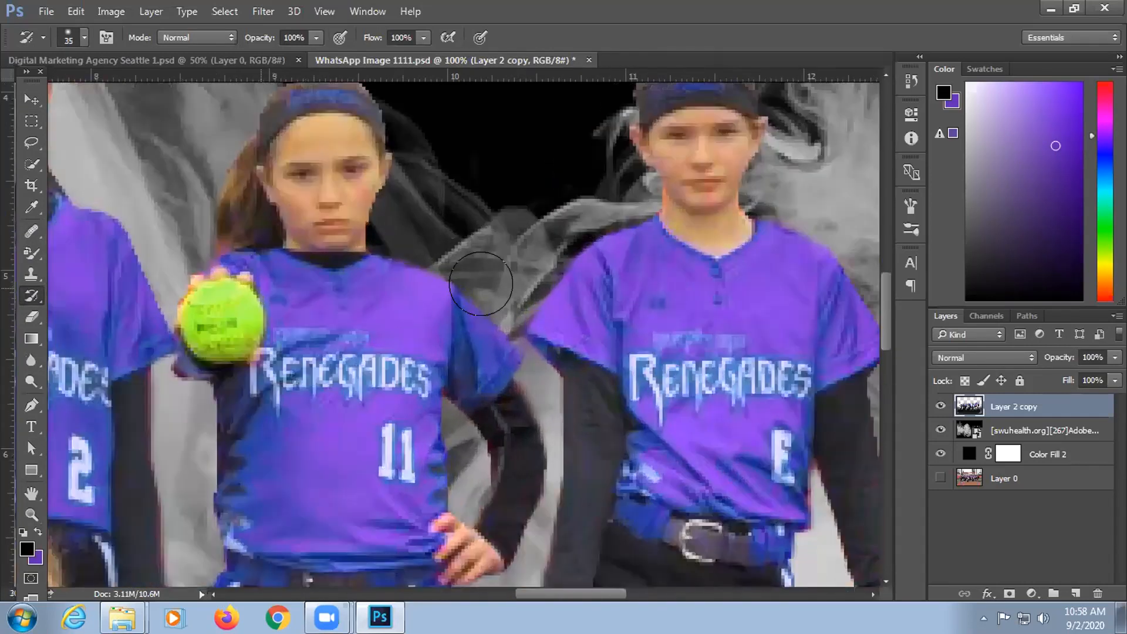
pyautogui.press('[')
pyautogui.press('[')
pyautogui.press(']')
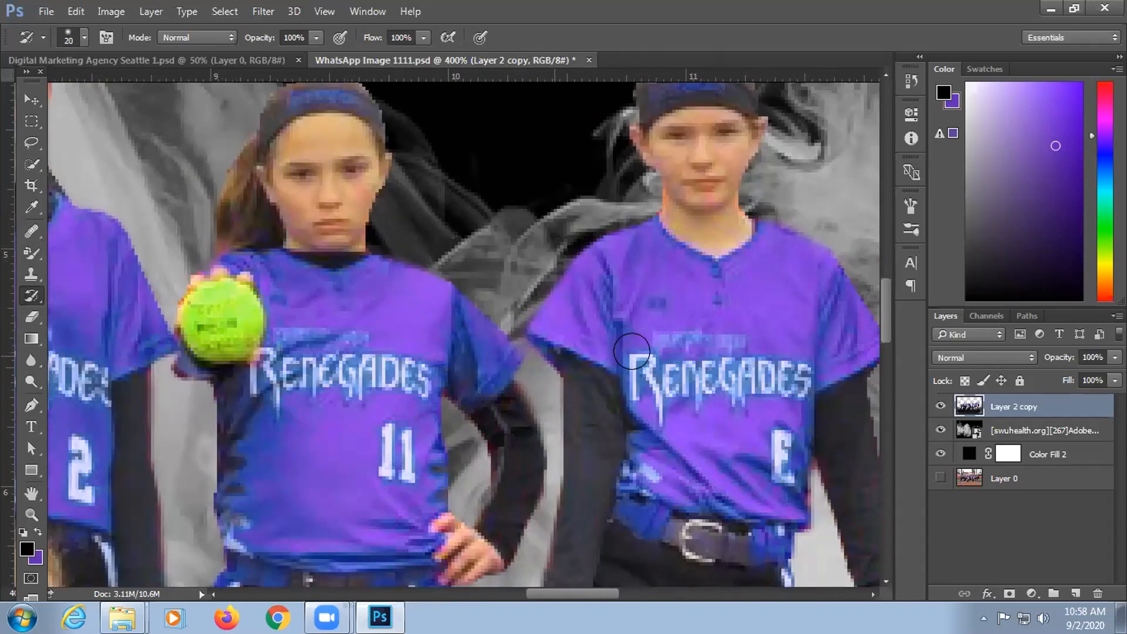
pyautogui.press(']')
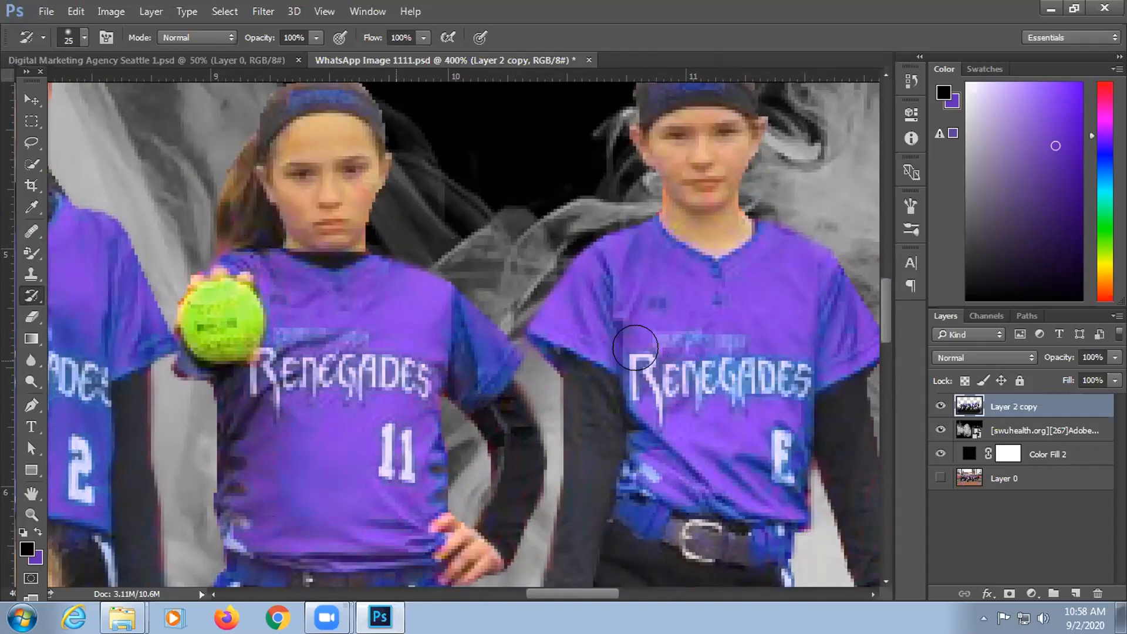
# Step: Paint the blue streaks on the lower jersey, belt and shoulder purple, then zoom out to the full canvas
pyautogui.moveTo(764, 480)
pyautogui.mouseDown()
pyautogui.moveTo(752, 533)
pyautogui.moveTo(635, 503)
pyautogui.mouseUp()
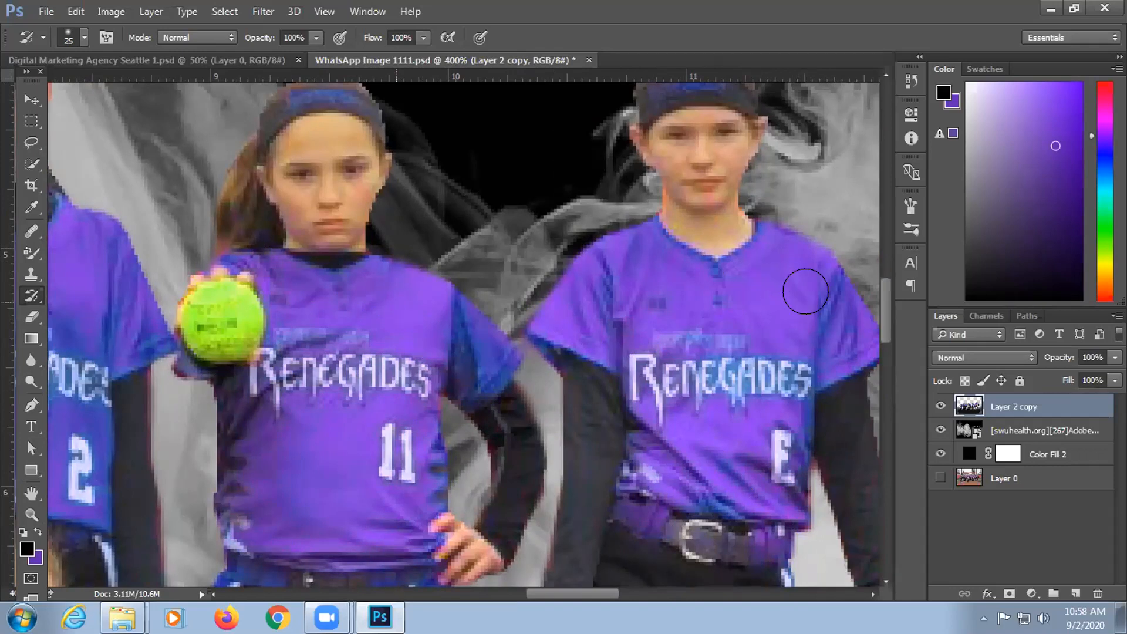
pyautogui.moveTo(806, 291)
pyautogui.mouseDown()
pyautogui.moveTo(823, 333)
pyautogui.moveTo(826, 285)
pyautogui.mouseUp()
pyautogui.press('[')
pyautogui.hotkey('ctrl', '-')
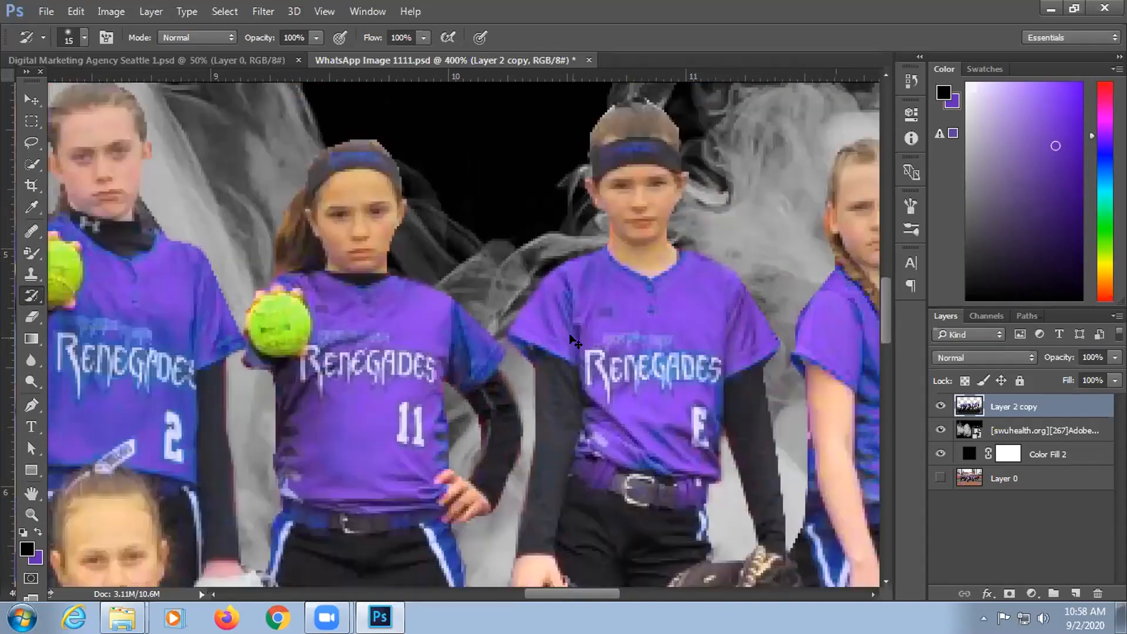
pyautogui.hotkey('ctrl', '-')
pyautogui.hotkey('ctrl', '-')
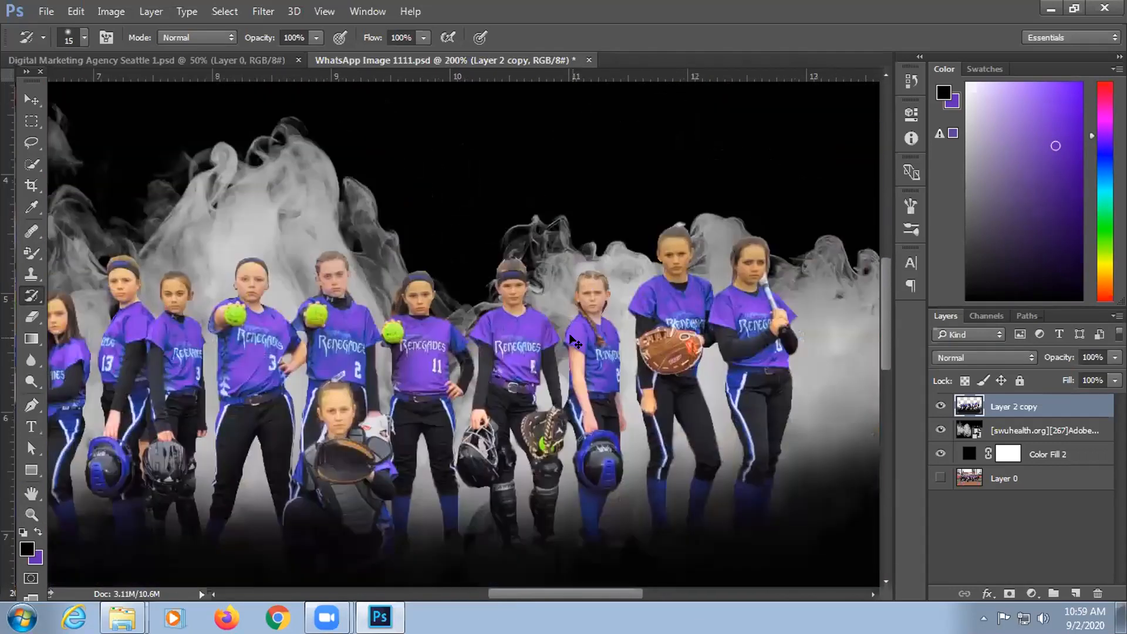
pyautogui.hotkey('ctrl', '-')
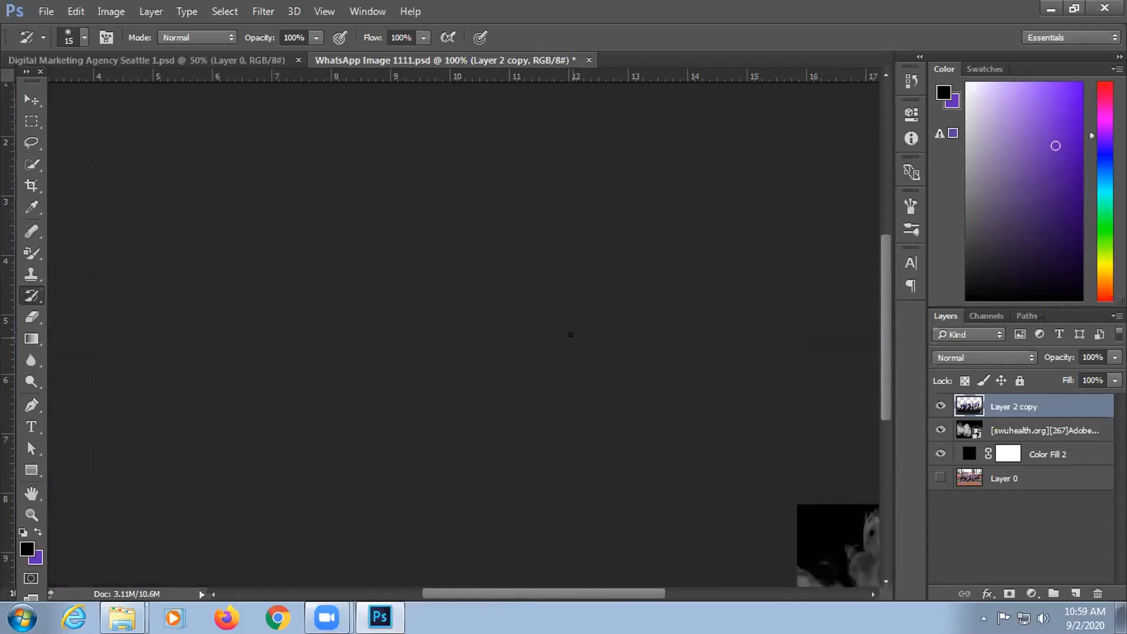
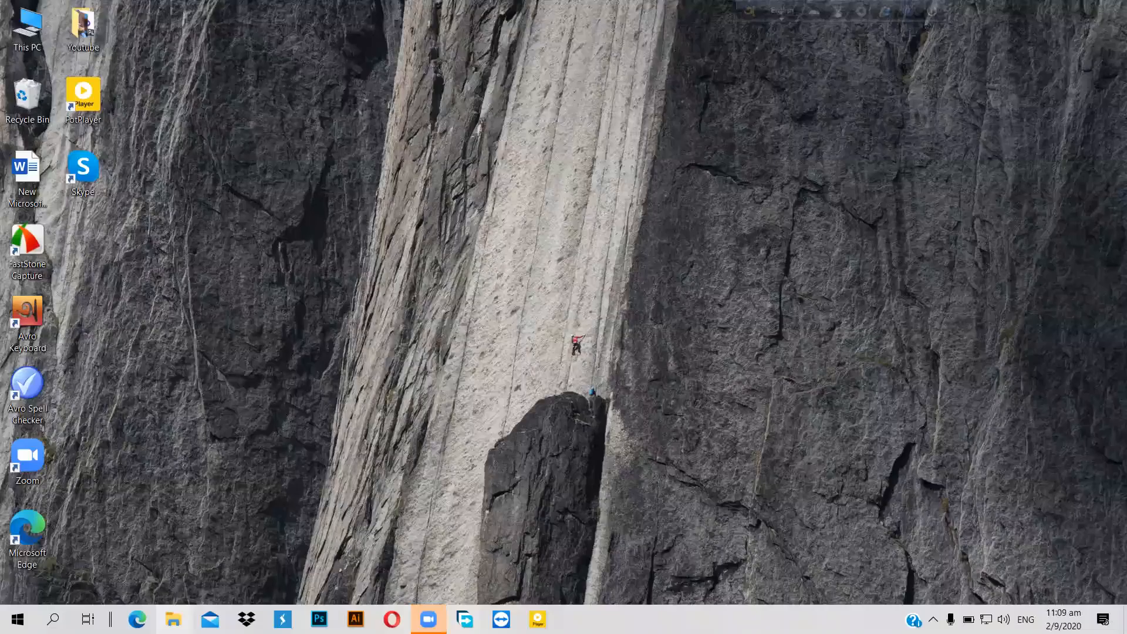
# Step: Browse to the 'vanicine point or face maching' folder and open IMG-20200901-WA0004 in Photoshop
pyautogui.press('super+e')
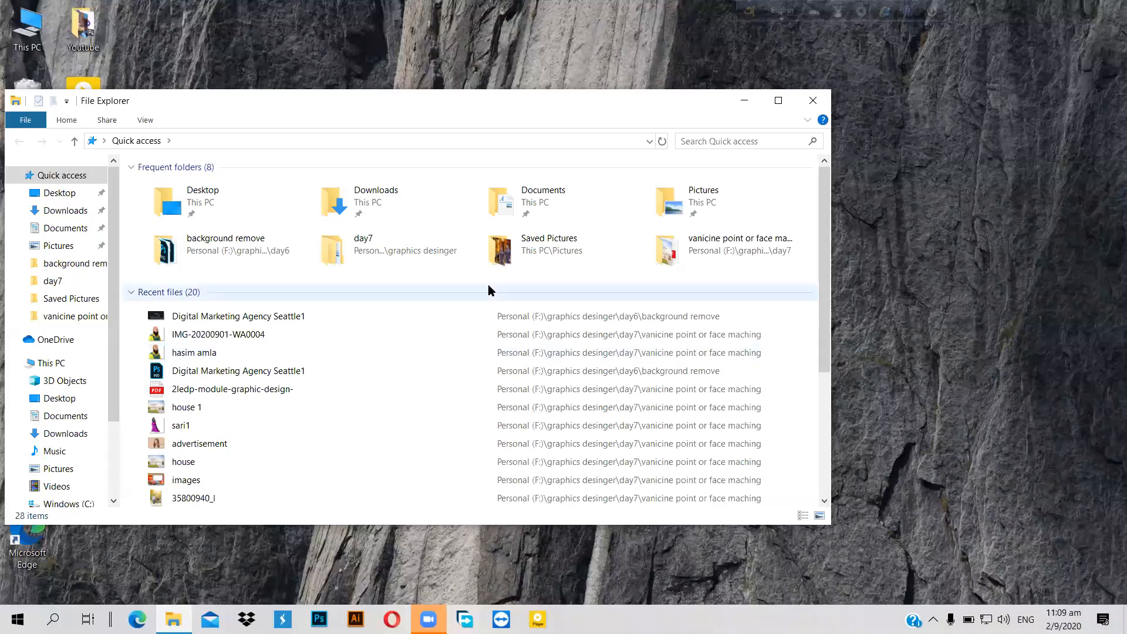
pyautogui.doubleClick(192, 238)
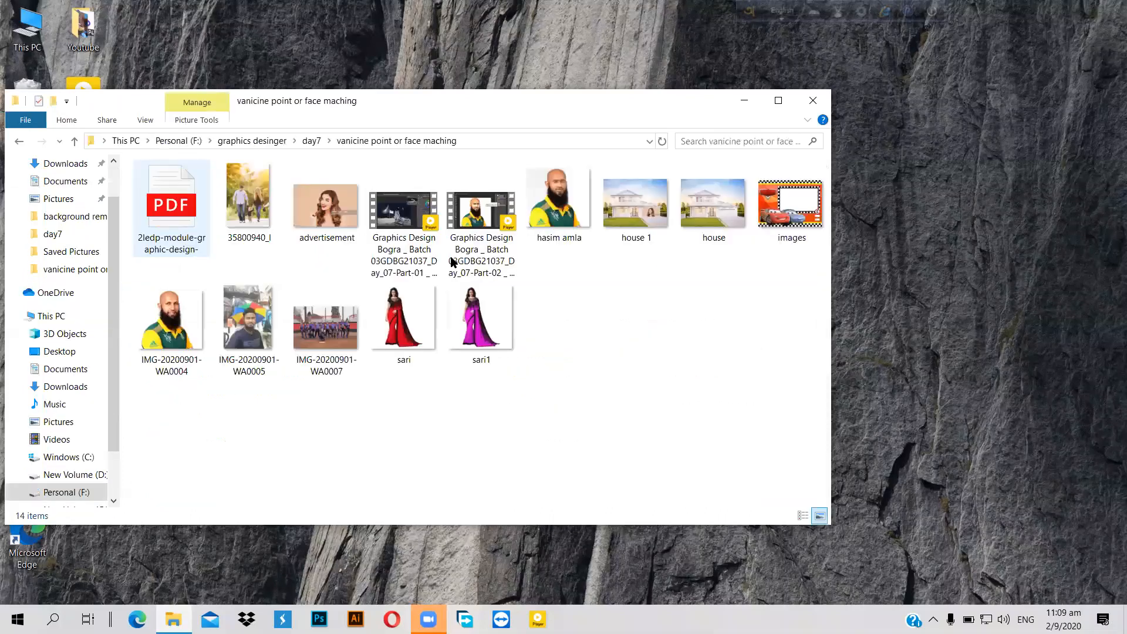
pyautogui.click(721, 206)
pyautogui.moveTo(721, 206); pyautogui.dragTo(317, 617)
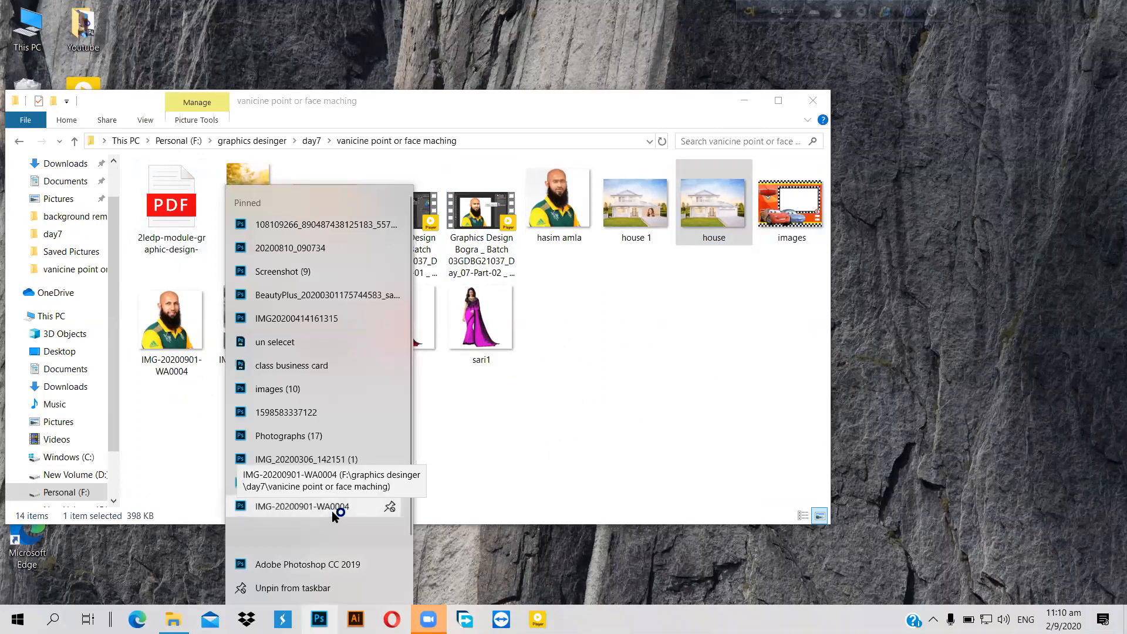
pyautogui.click(333, 511)
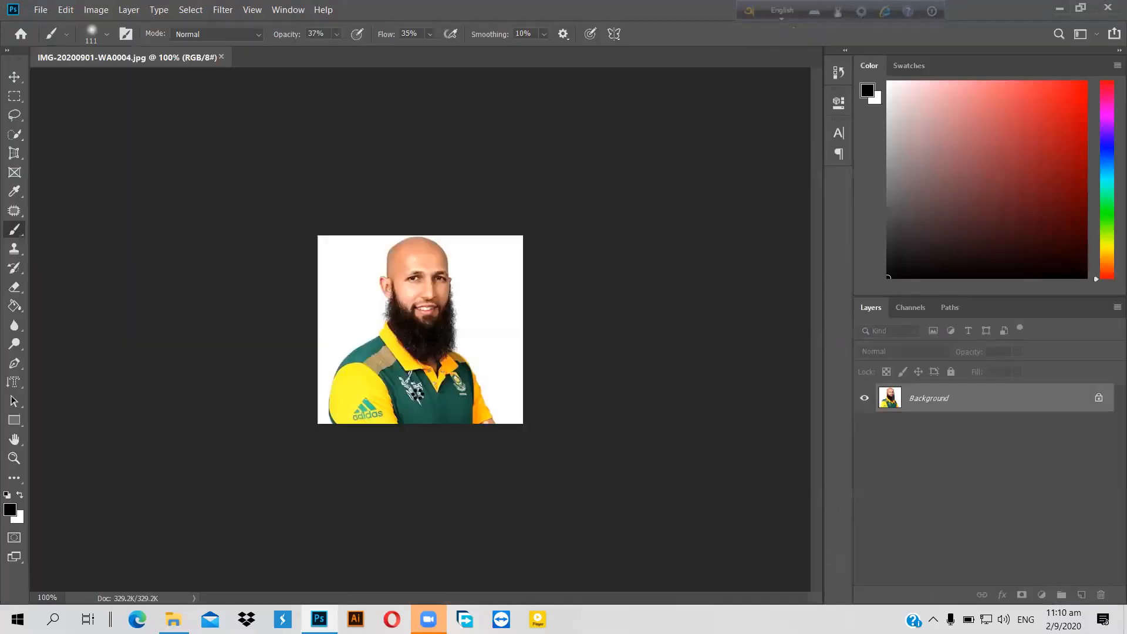
# Step: Drag house.jpg and advertisement.jpg from the folder into Photoshop as new documents
pyautogui.click(173, 619)
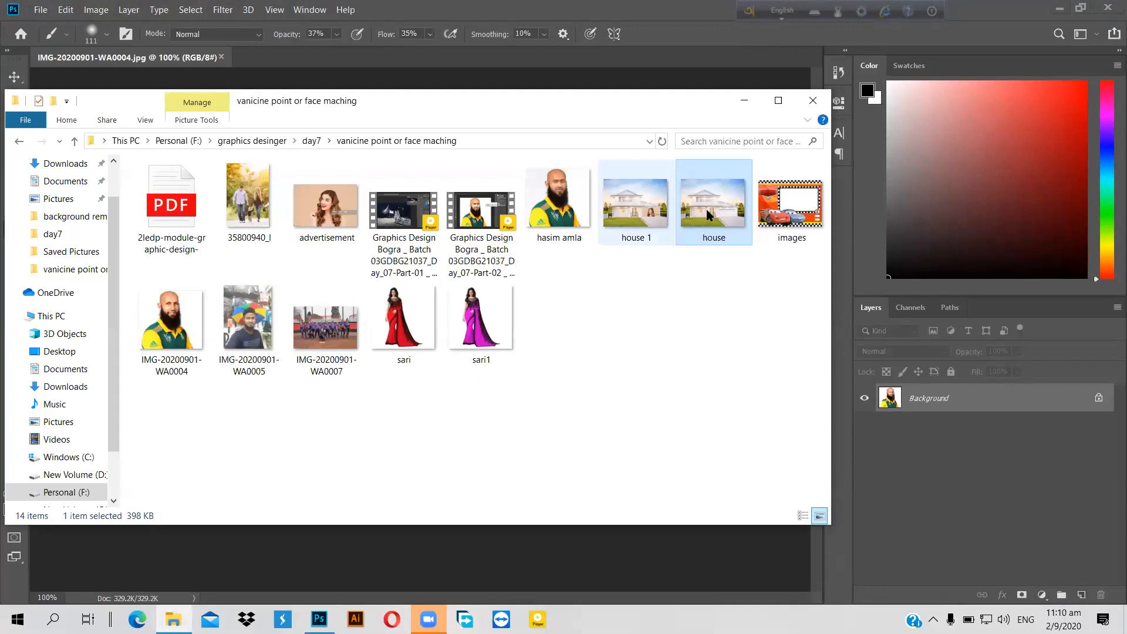
pyautogui.moveTo(708, 209); pyautogui.dragTo(271, 62)
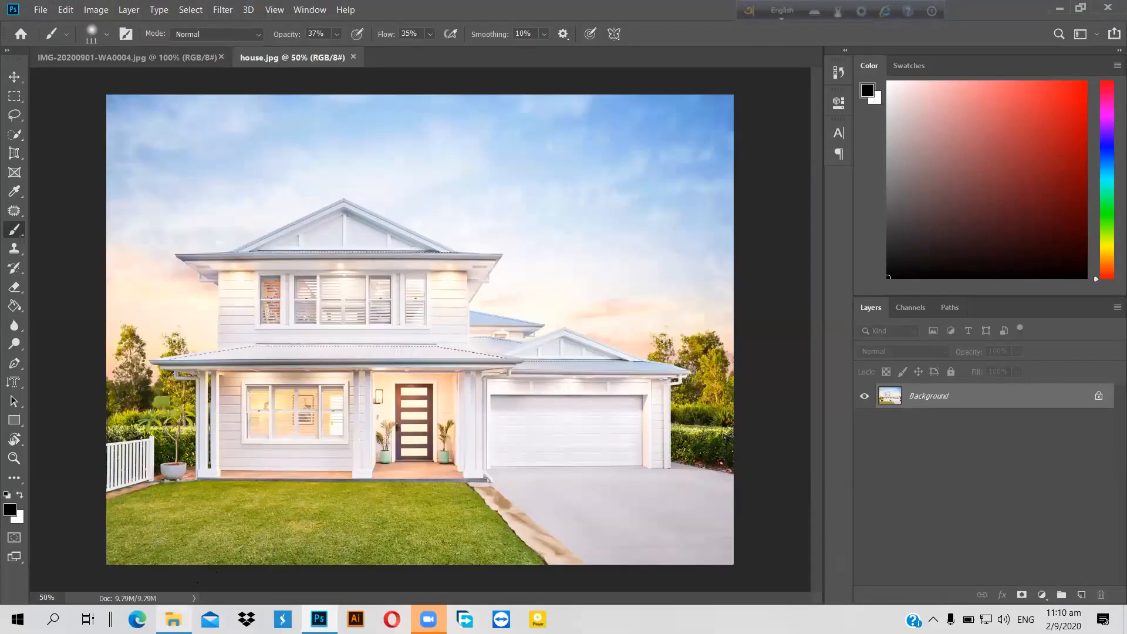
pyautogui.click(173, 620)
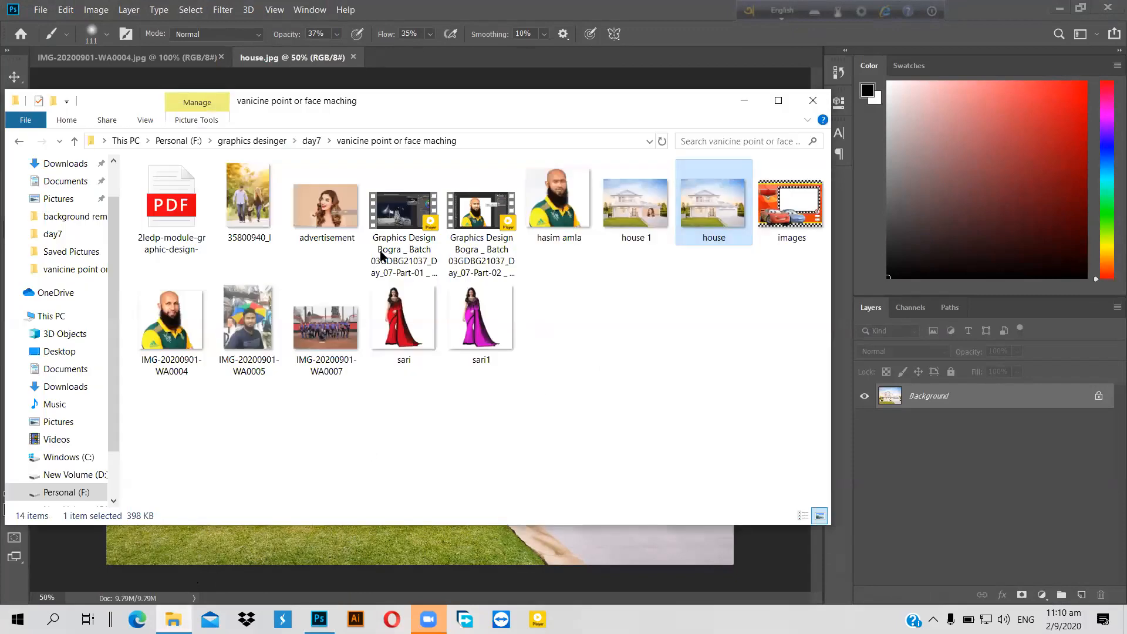
pyautogui.click(338, 230)
pyautogui.moveTo(337, 231); pyautogui.dragTo(317, 616)
pyautogui.moveTo(333, 343); pyautogui.dragTo(378, 61)
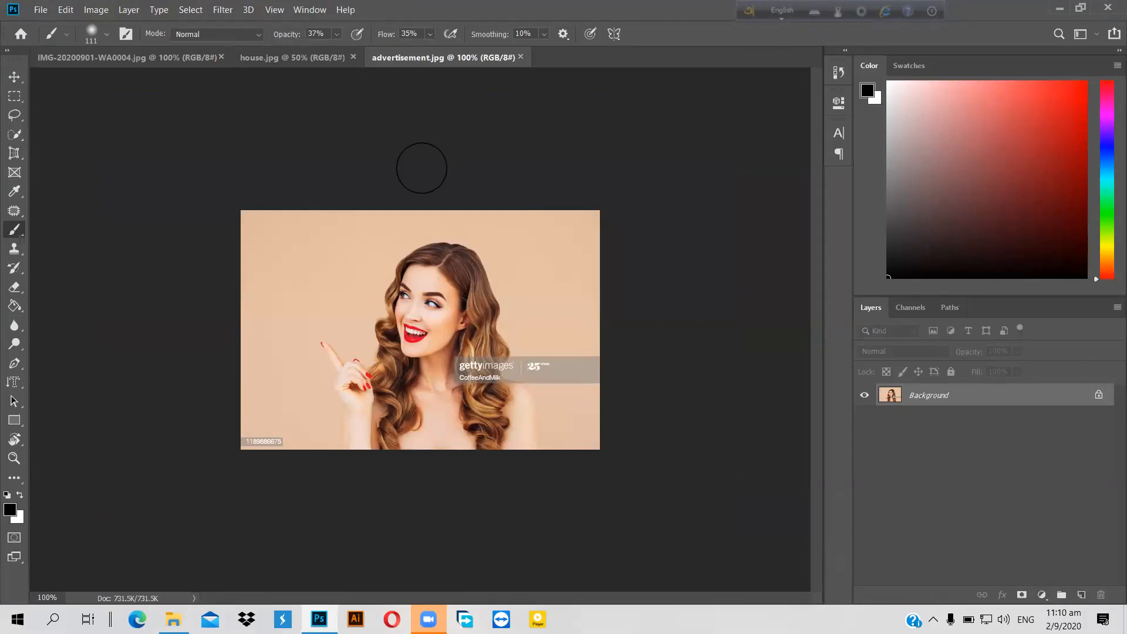
# Step: Zoom the advertisement to 200%, marquee-select a rectangle around the woman, then return to house.jpg
pyautogui.hotkey('ctrl', '+')
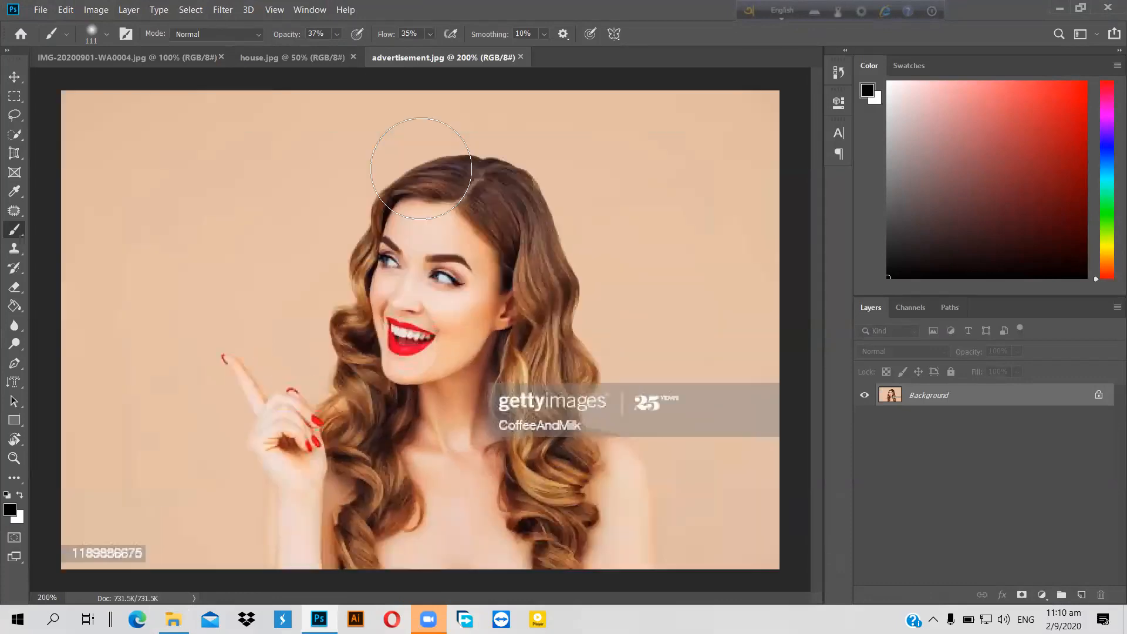
pyautogui.click(16, 100)
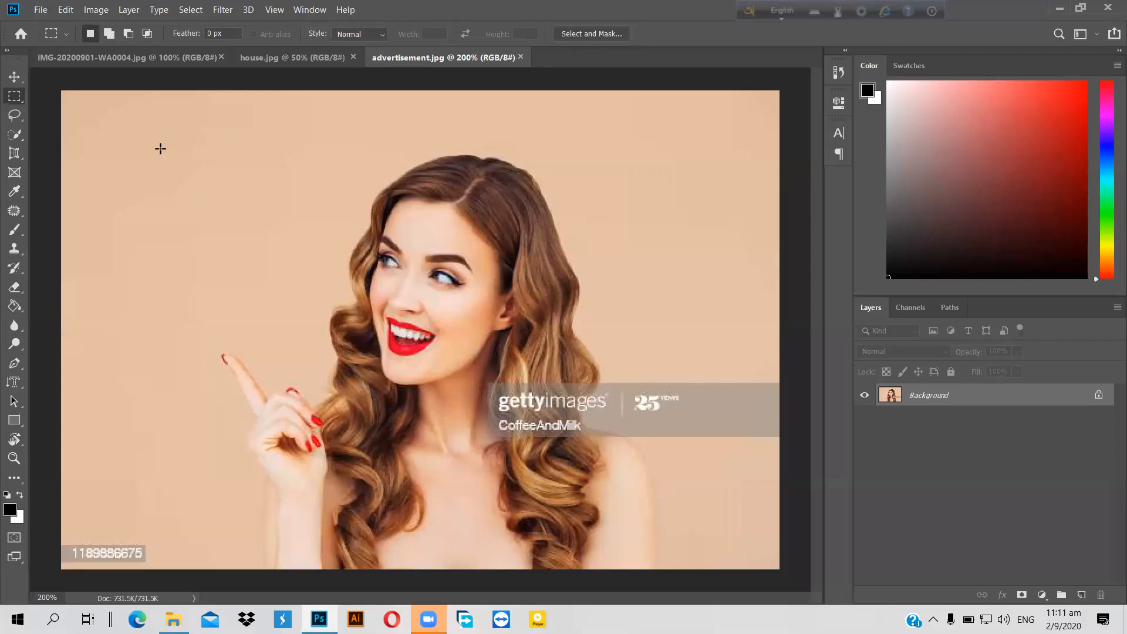
pyautogui.rightClick(16, 99)
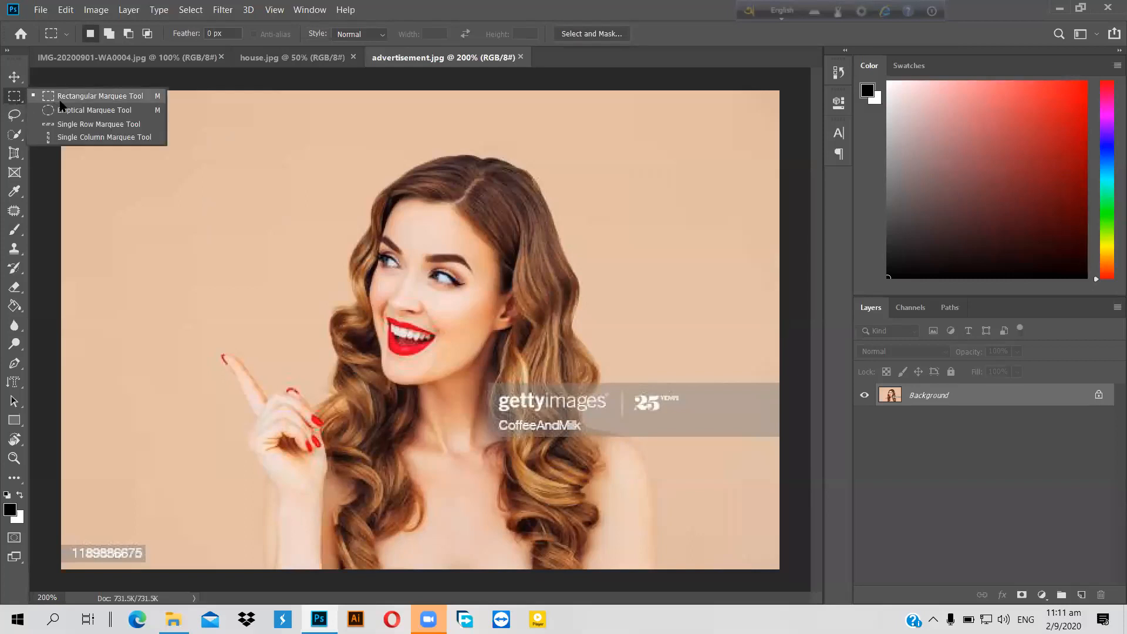
pyautogui.click(61, 99)
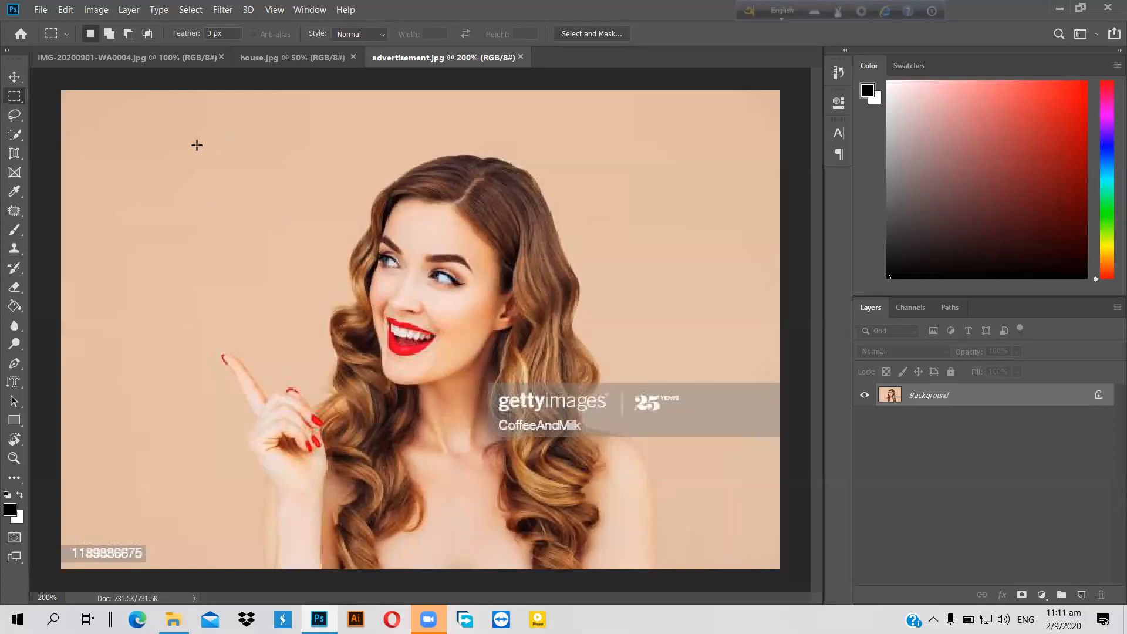
pyautogui.moveTo(464, 179); pyautogui.dragTo(747, 570)
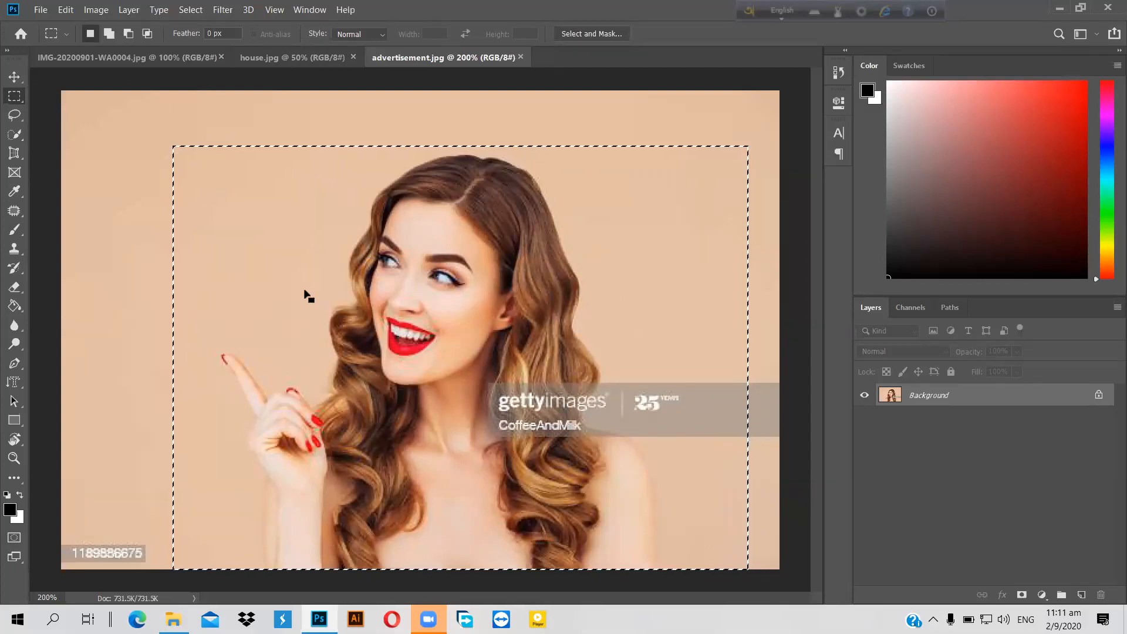
pyautogui.click(293, 59)
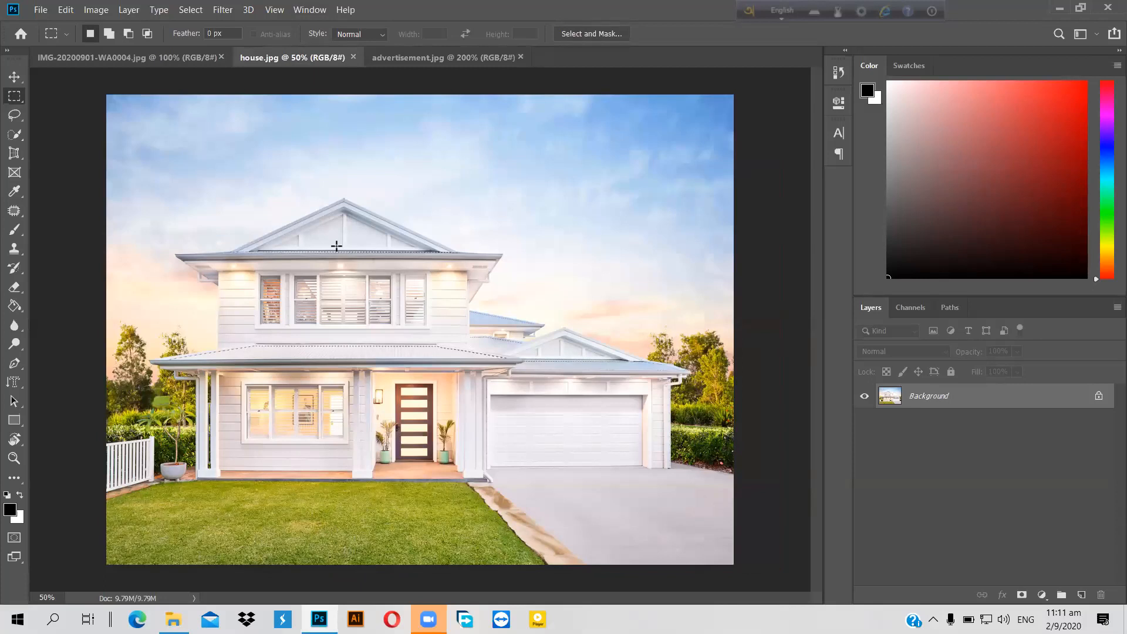
# Step: Add an empty Layer 1 to house.jpg and launch Filter > Vanishing Point
pyautogui.click(218, 11)
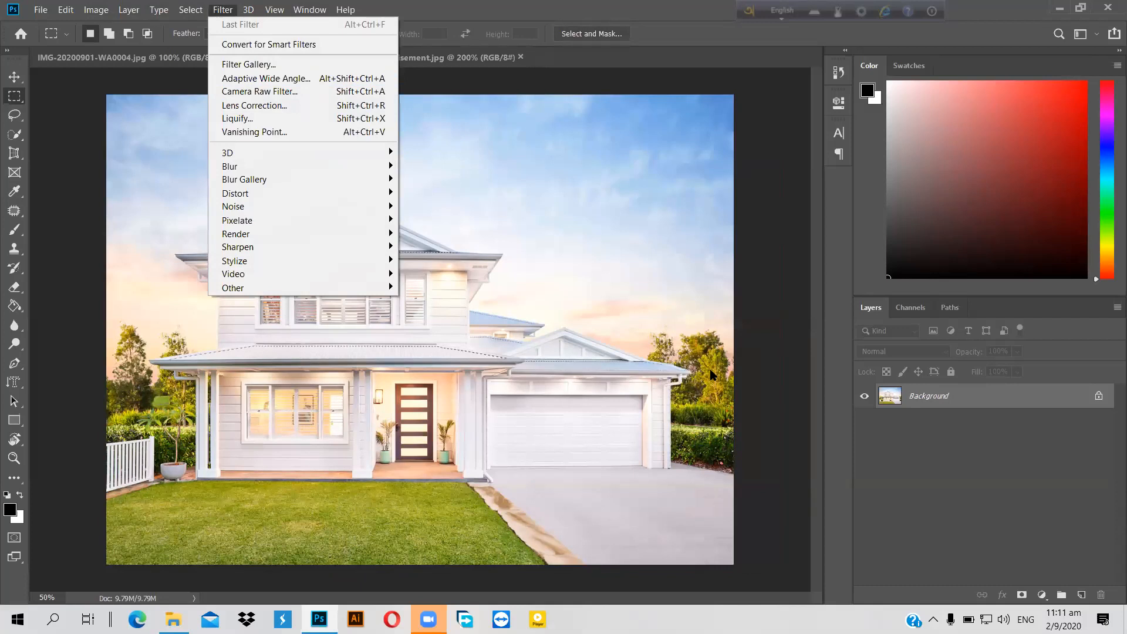
pyautogui.click(1082, 595)
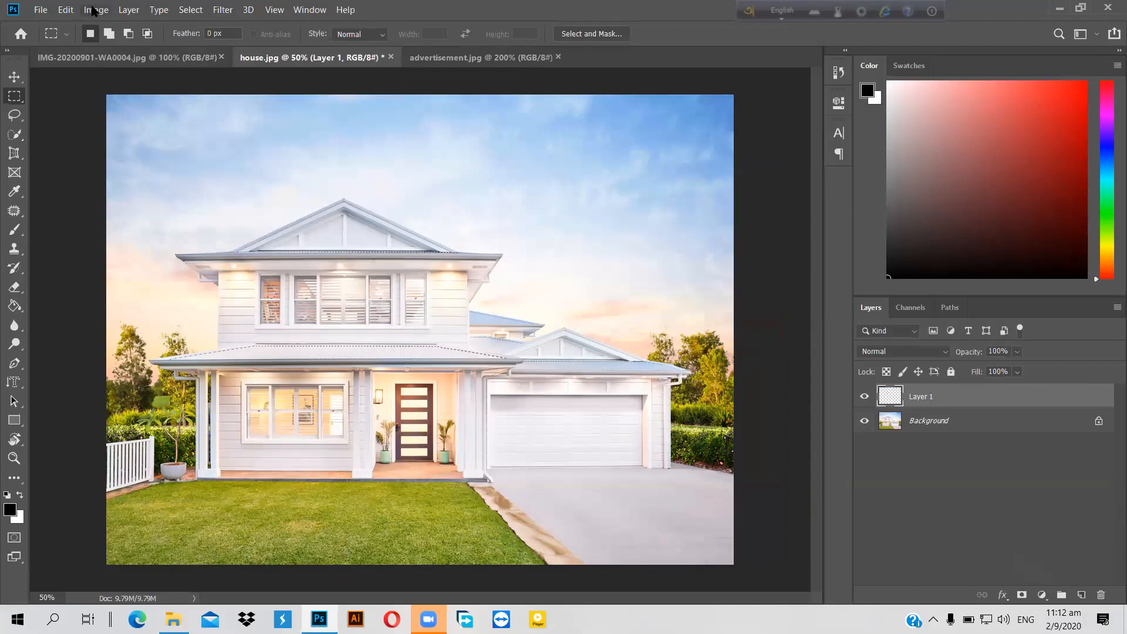
pyautogui.click(224, 12)
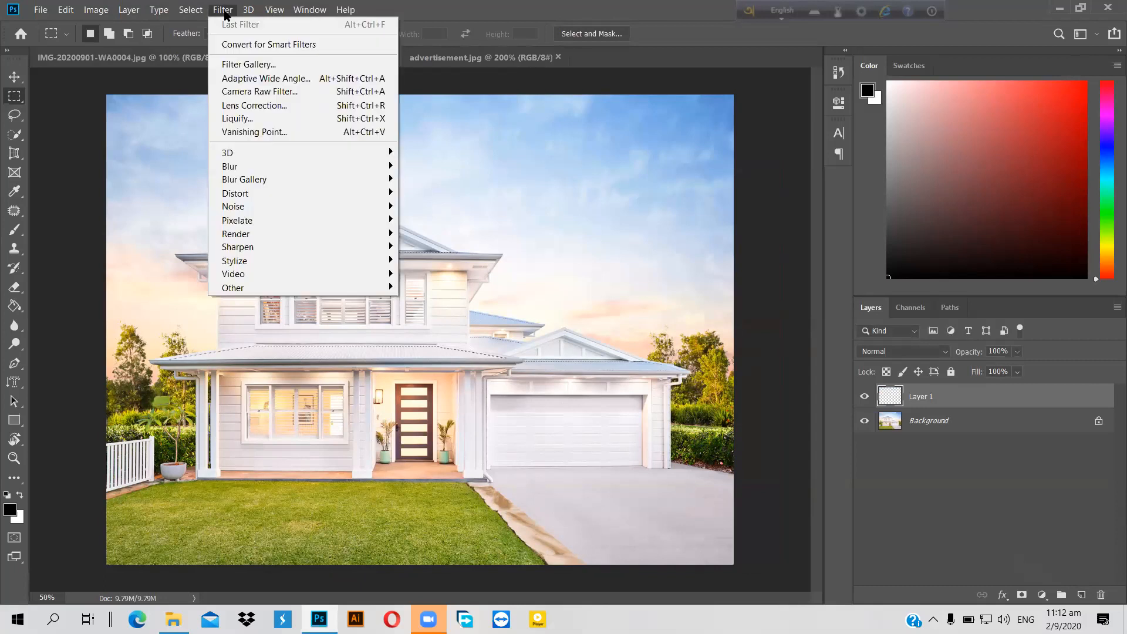
pyautogui.click(290, 132)
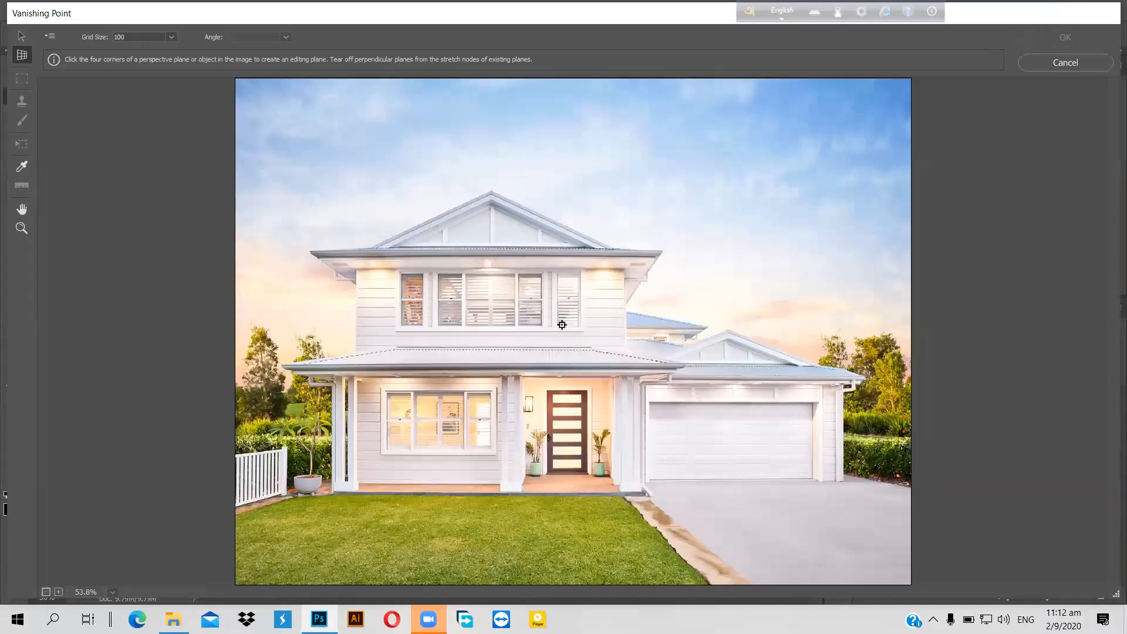
# Step: Place trial plane corners on the garage, delete the misplaced one, and cancel Vanishing Point
pyautogui.click(648, 390)
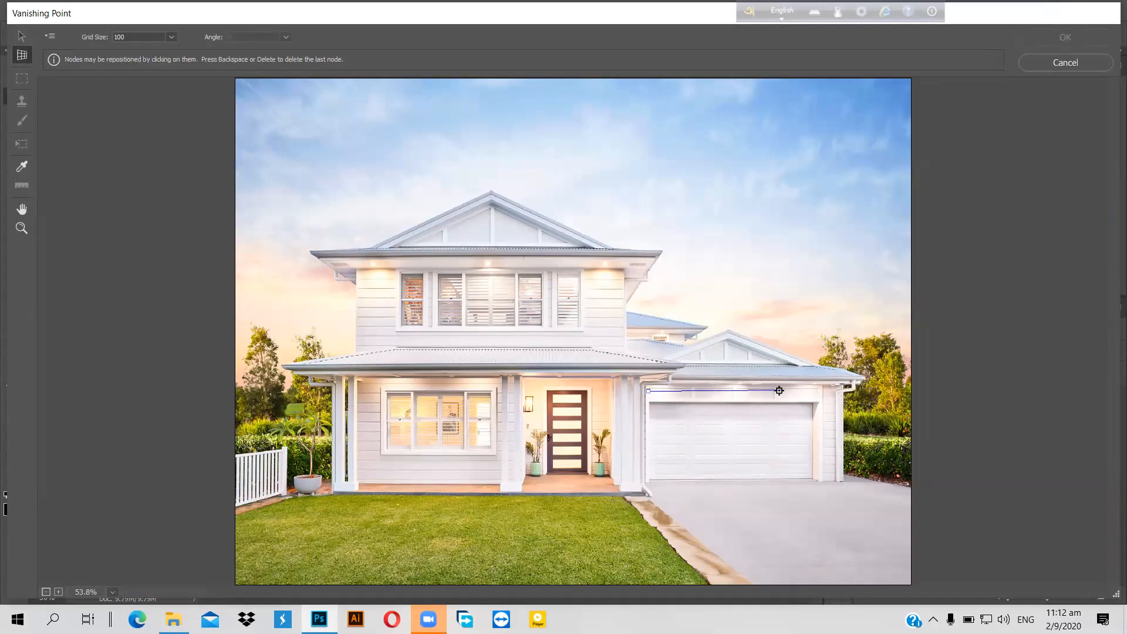
pyautogui.scroll(1, 779, 390)
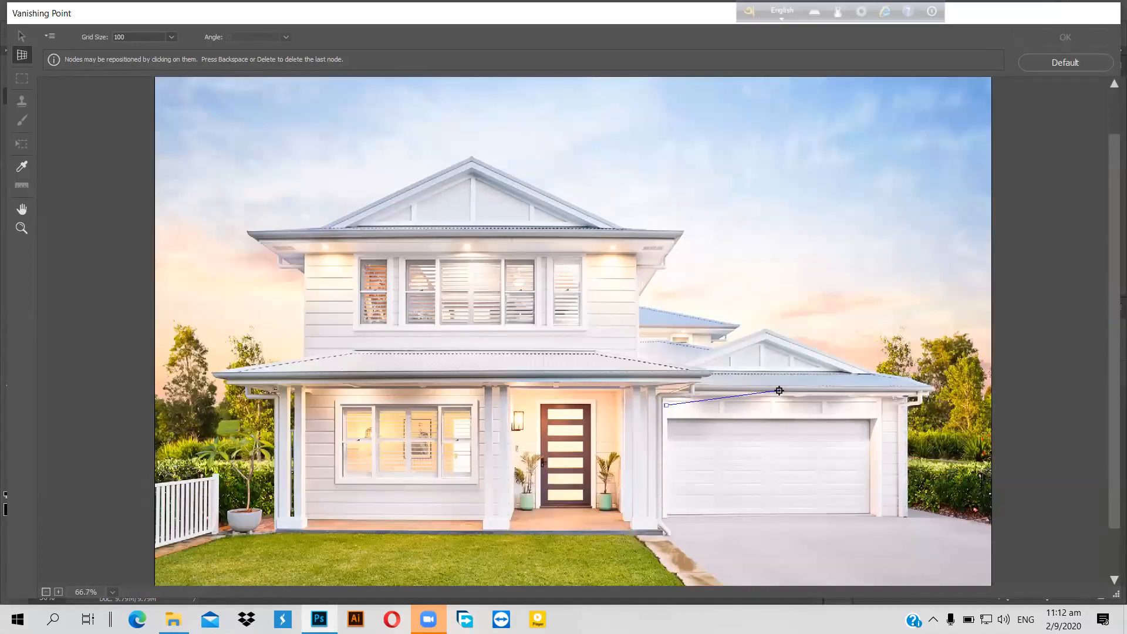
pyautogui.scroll(1, 883, 486)
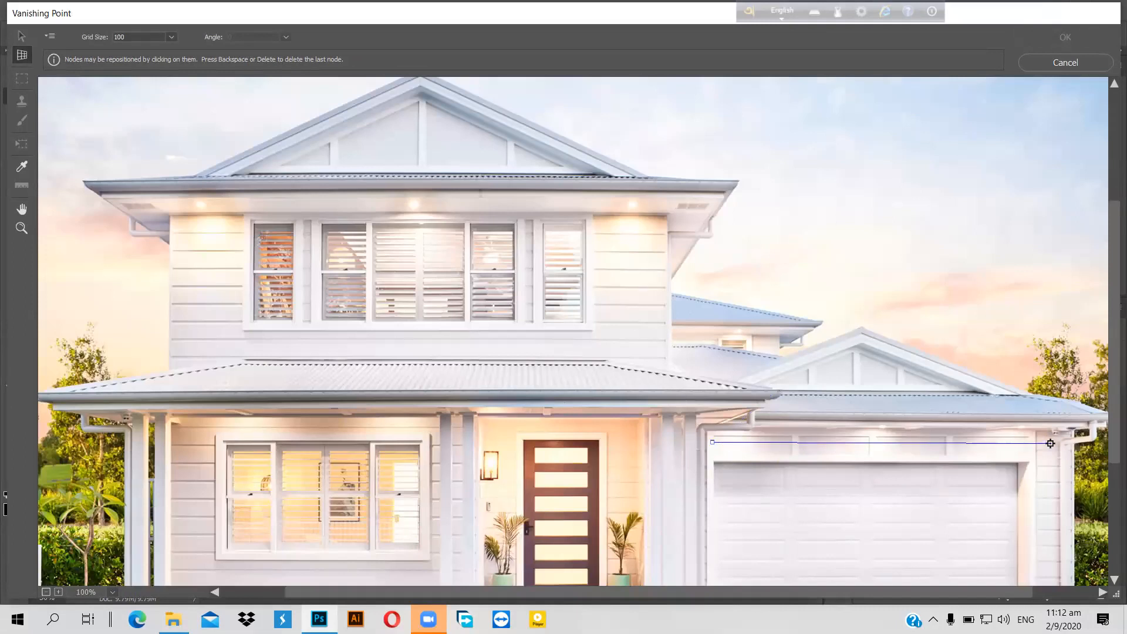
pyautogui.scroll(-1, 1051, 443)
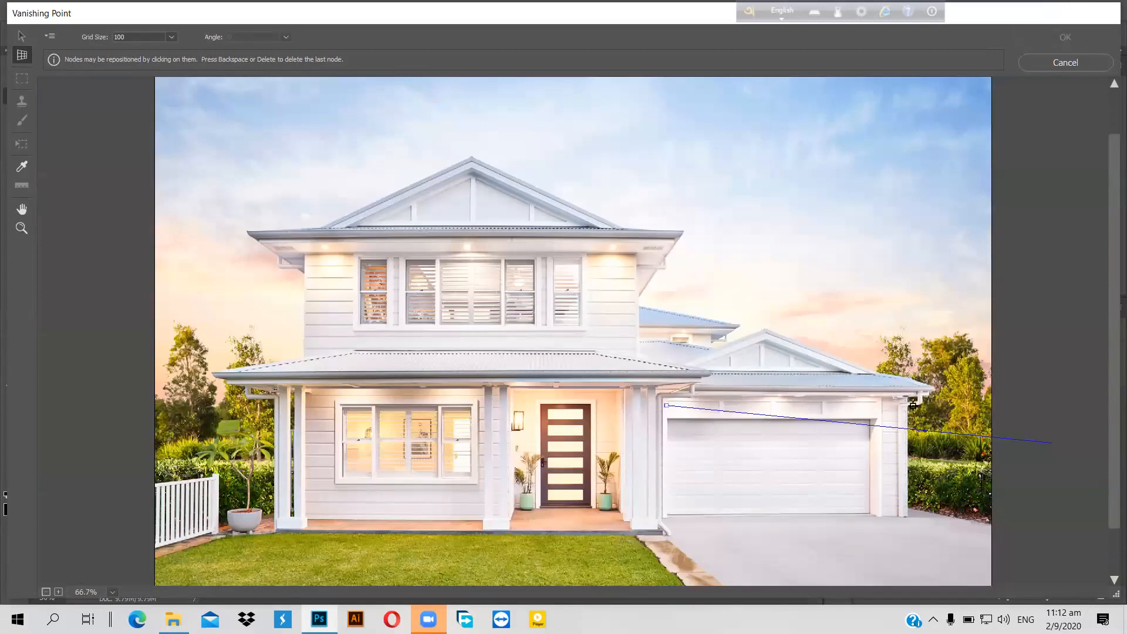
pyautogui.click(894, 407)
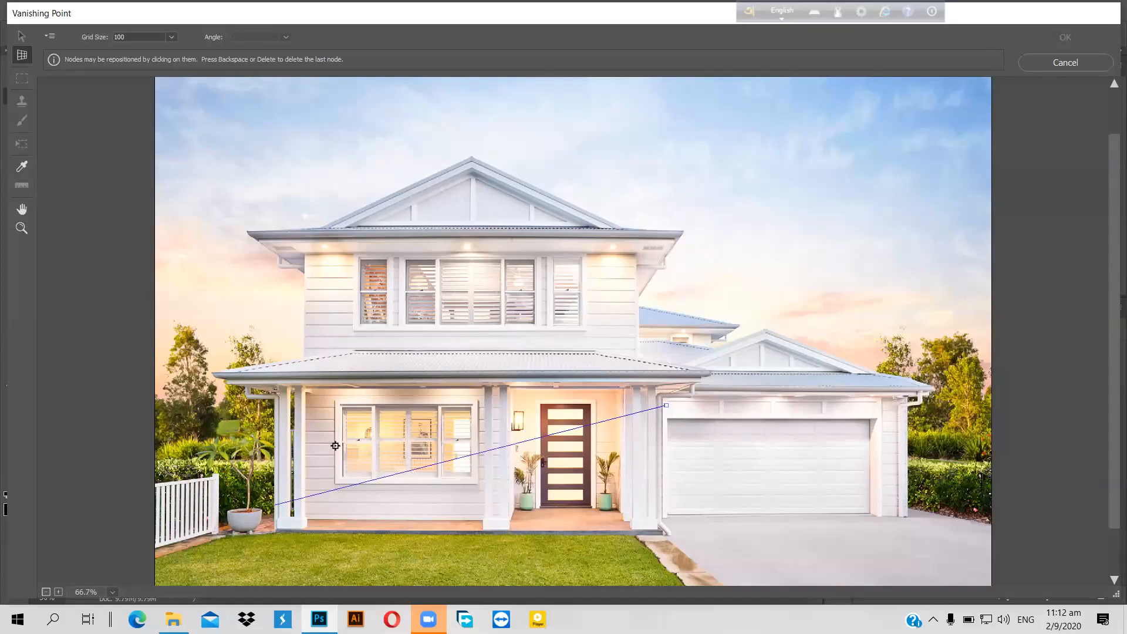
pyautogui.click(311, 399)
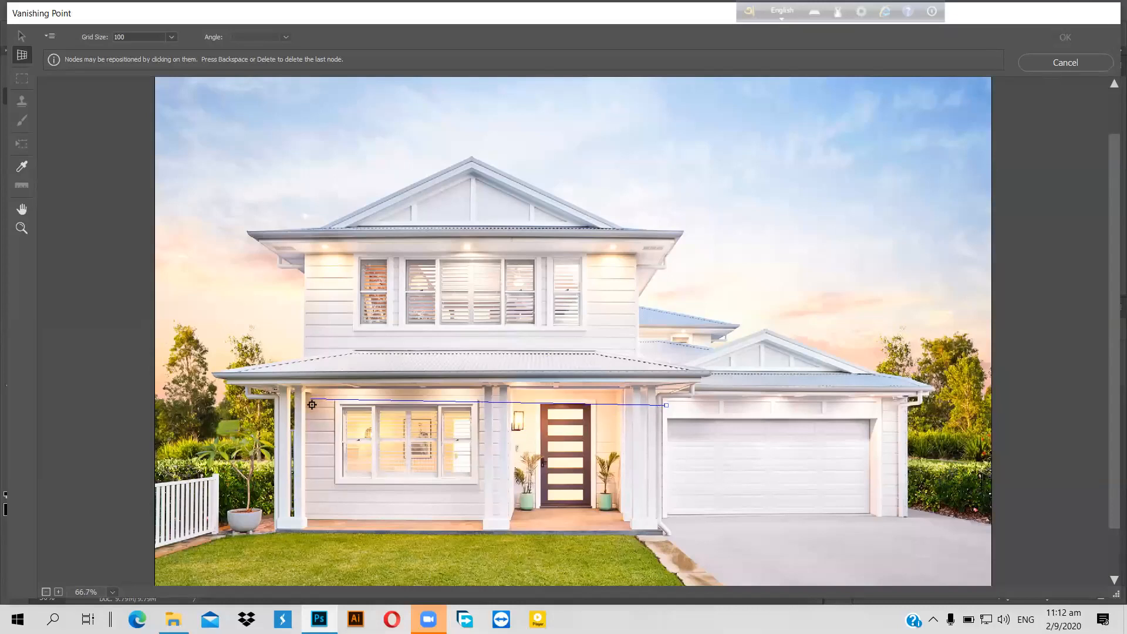
pyautogui.press('BackSpace')
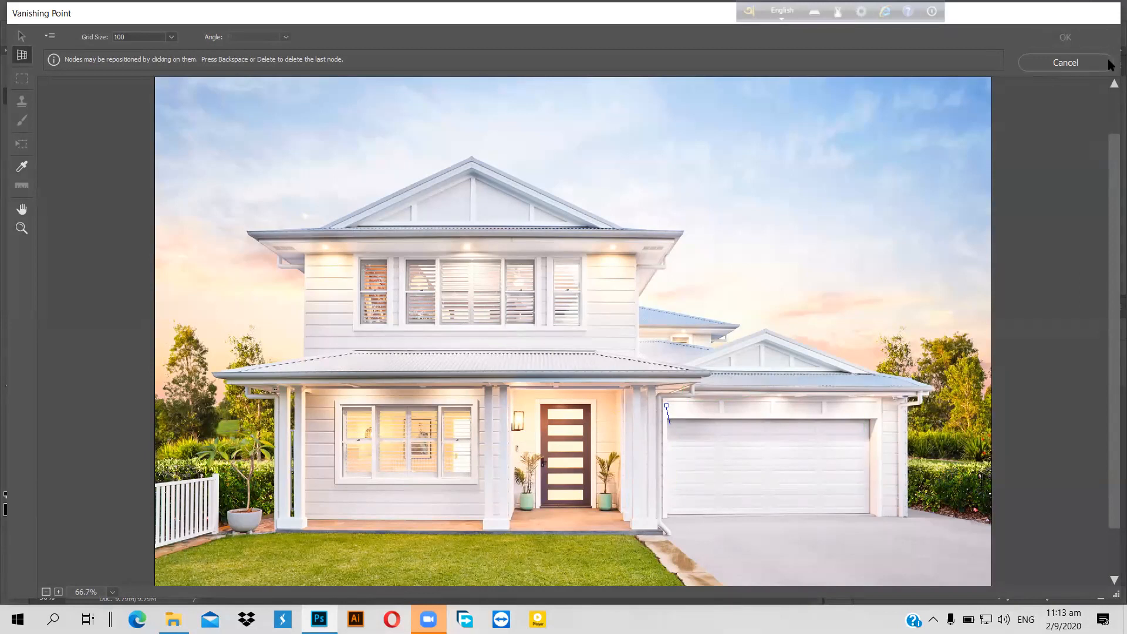
pyautogui.click(1063, 64)
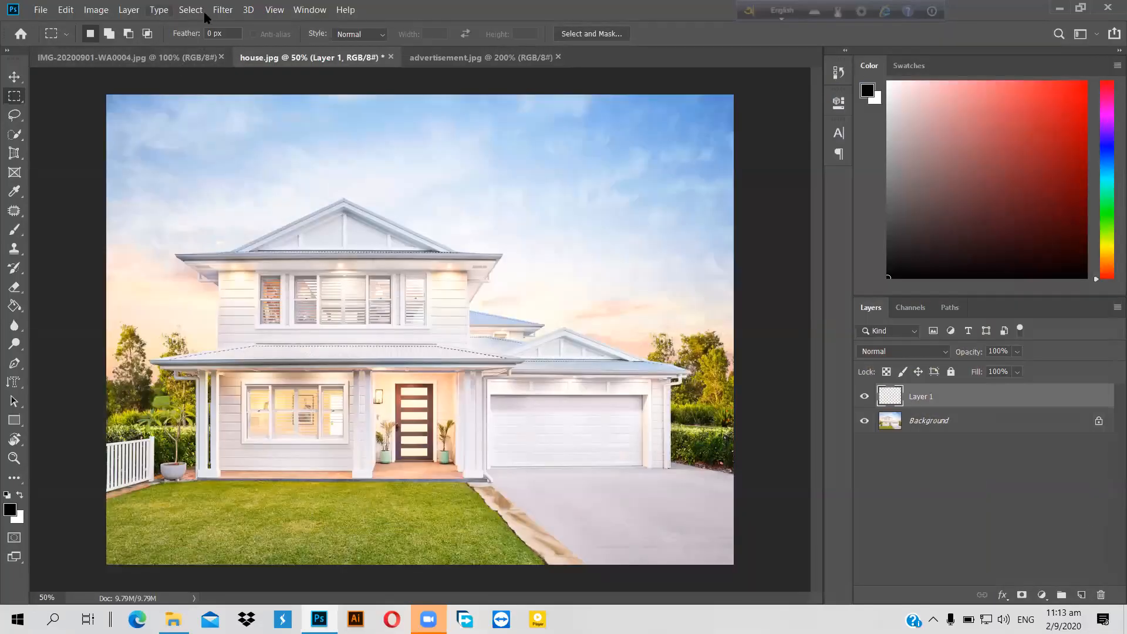
# Step: Reopen Vanishing Point and set the garage door's four corners to form a gridded plane
pyautogui.click(222, 12)
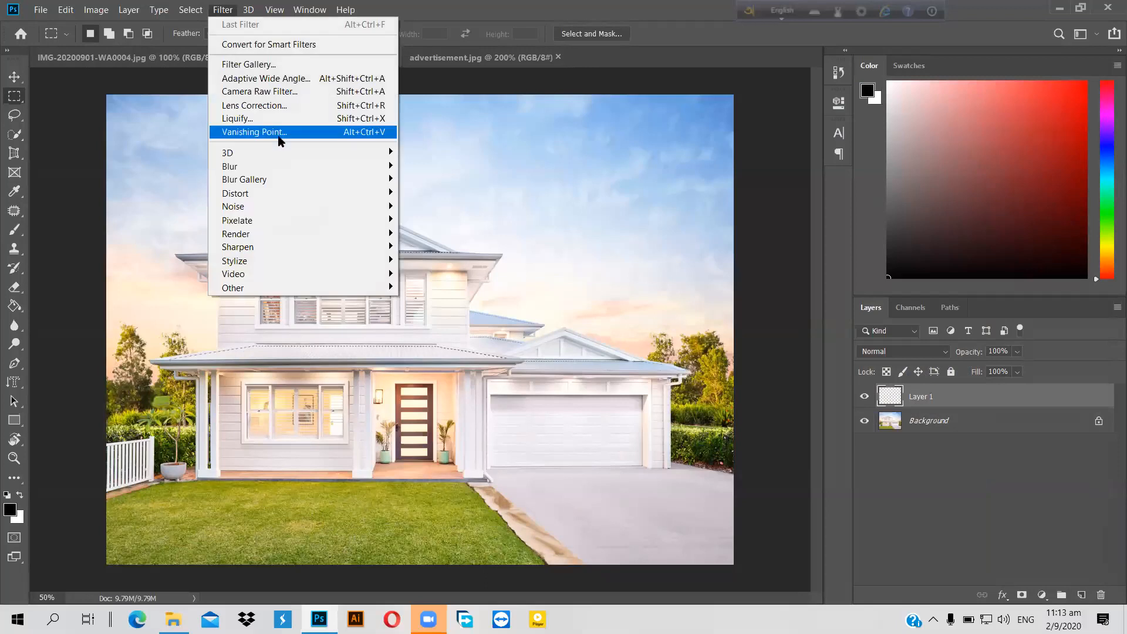
pyautogui.click(278, 133)
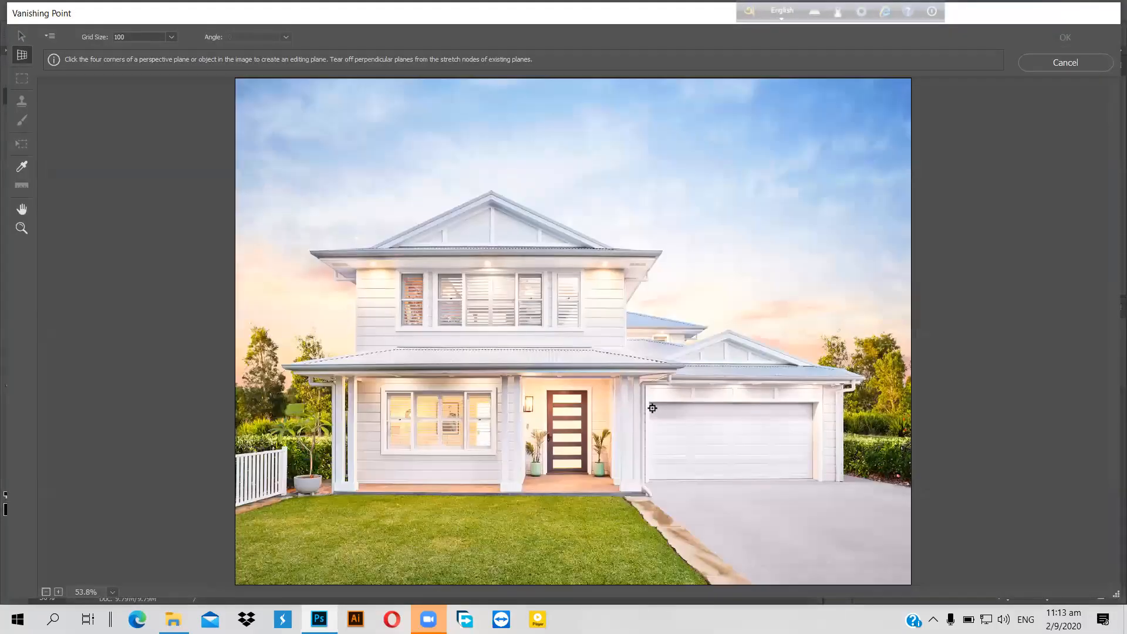
pyautogui.click(652, 408)
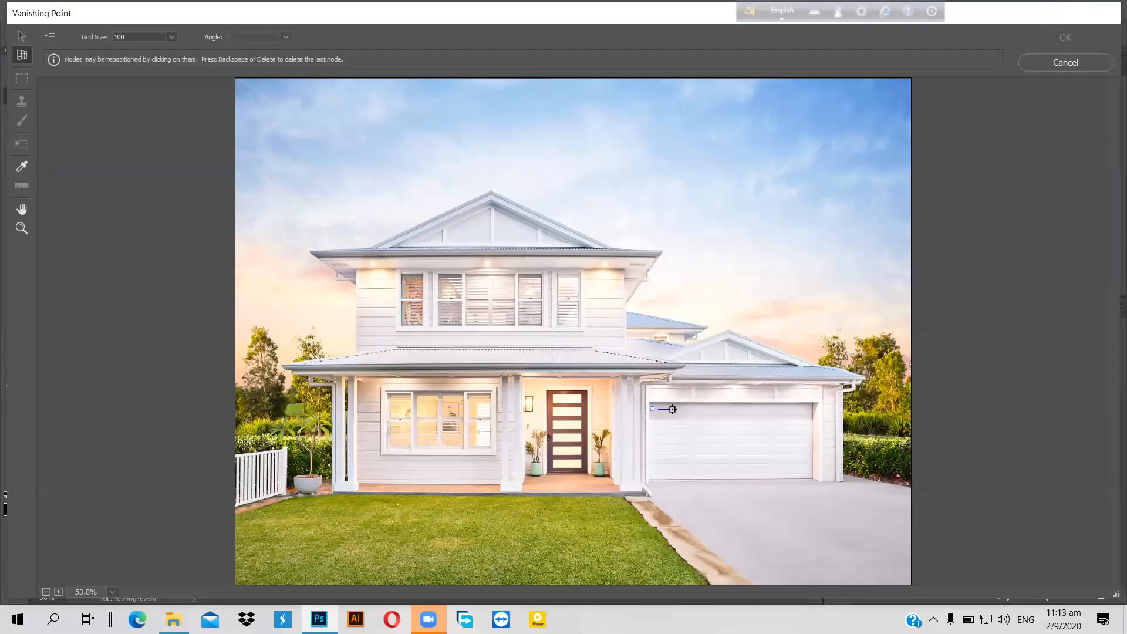
pyautogui.scroll(2, 672, 409)
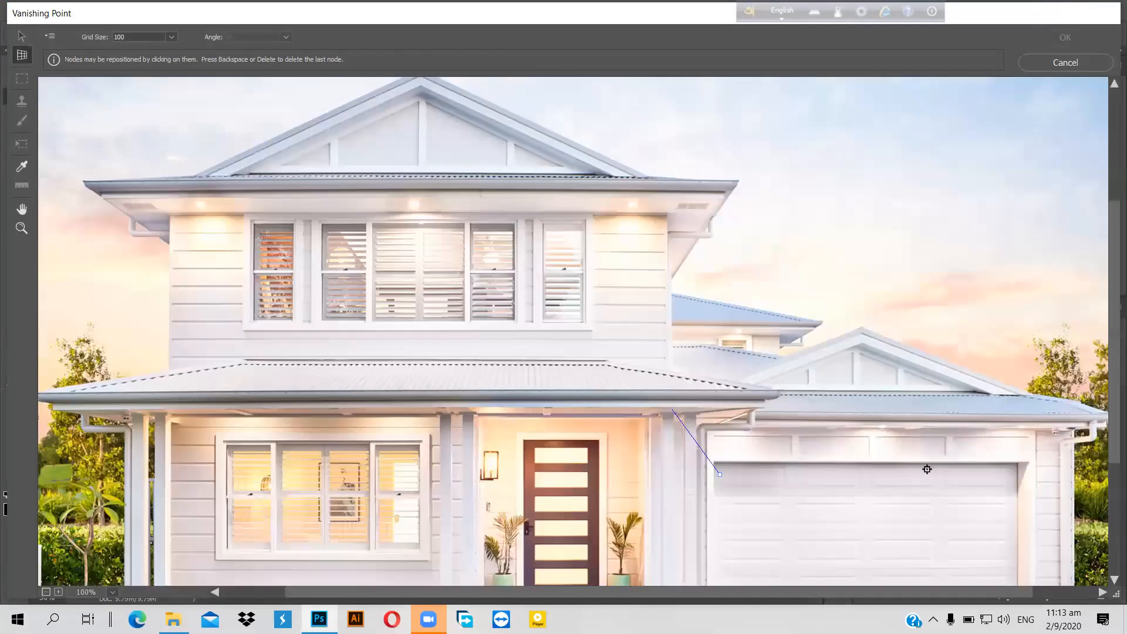
pyautogui.click(1013, 474)
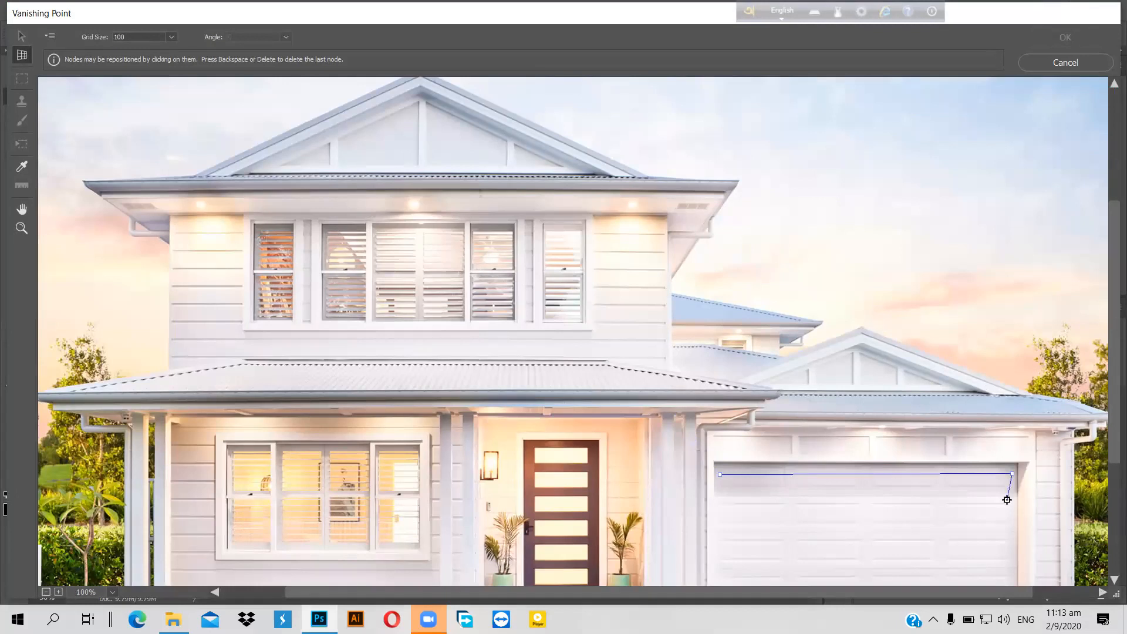
pyautogui.hotkey('ctrl', '-')
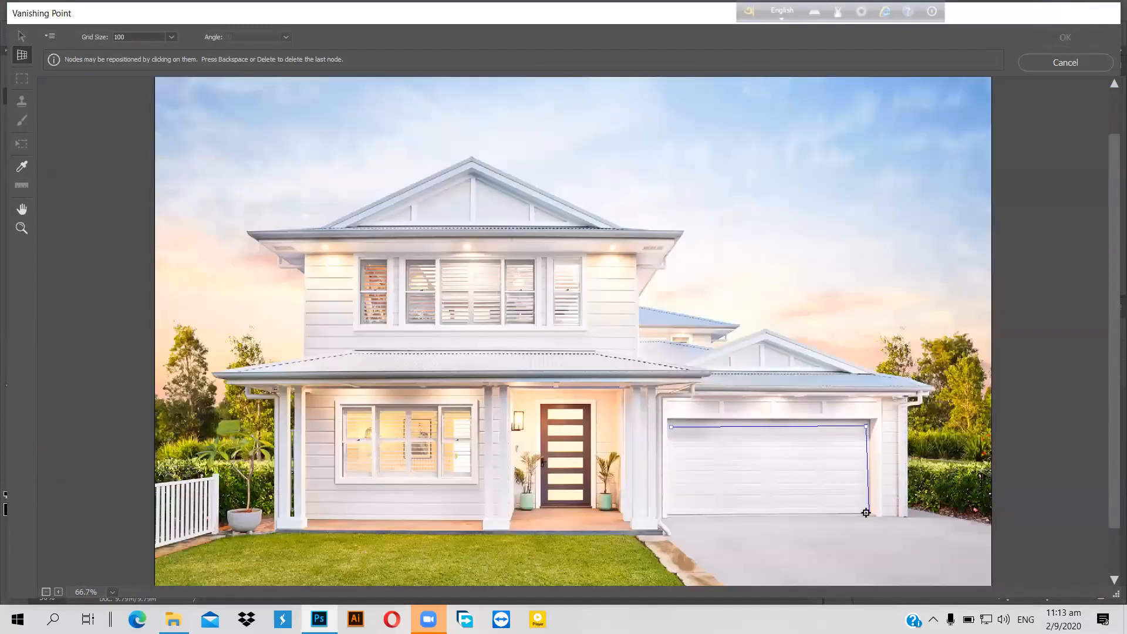
pyautogui.click(866, 513)
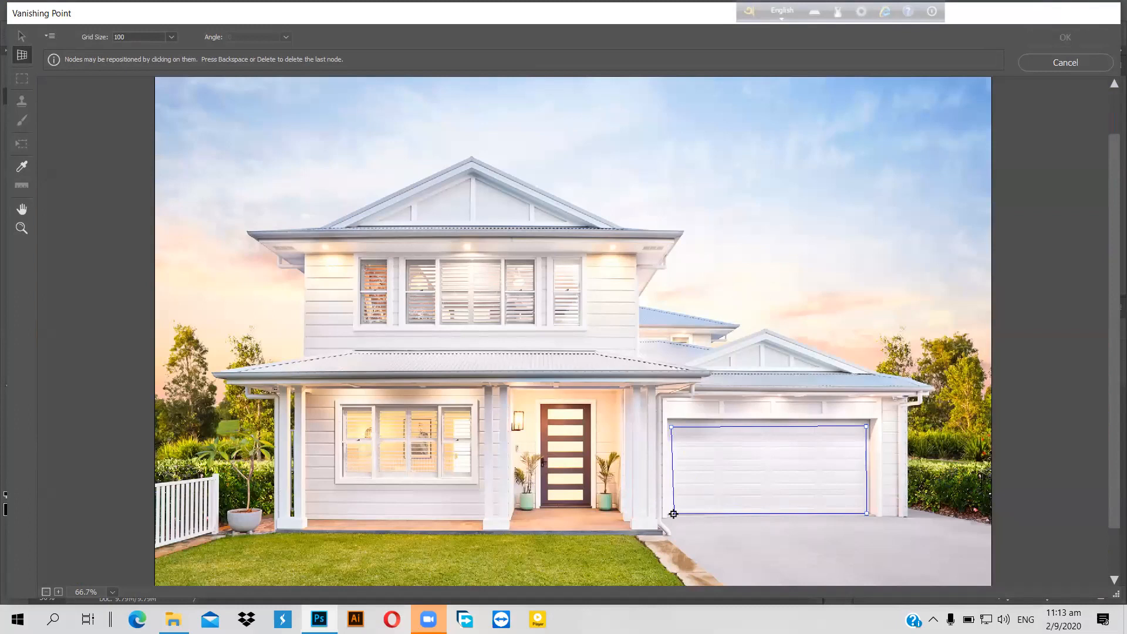
pyautogui.click(674, 514)
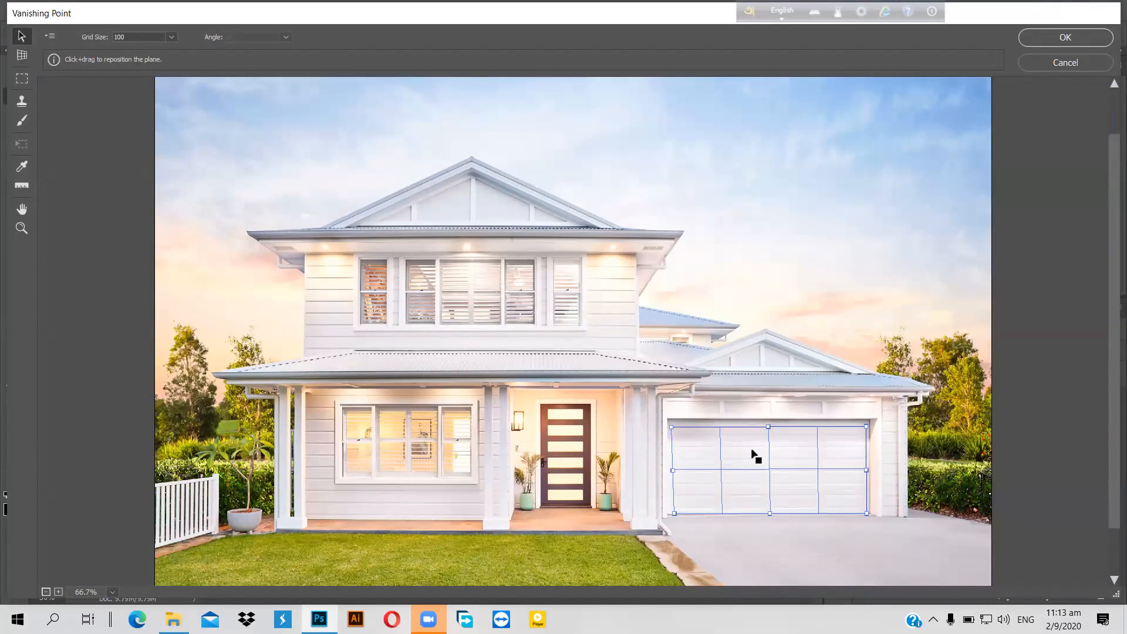
# Step: Paste the advertisement into the door plane and reposition it with Transform, ending above the roof
pyautogui.hotkey('ctrl', 'v')
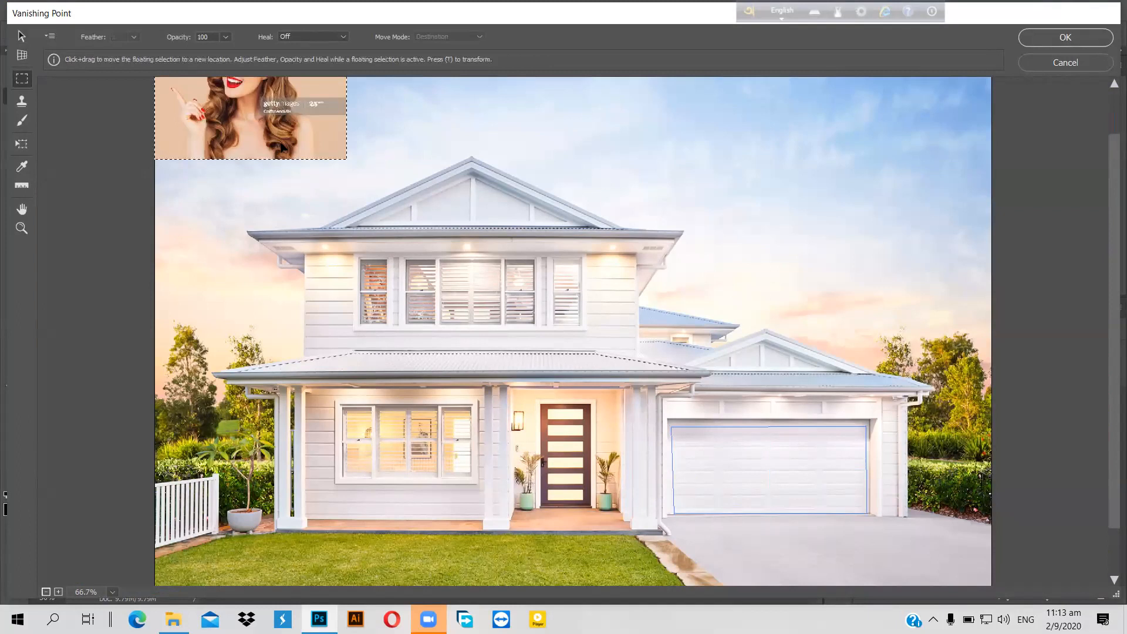
pyautogui.moveTo(696, 446); pyautogui.dragTo(820, 517)
pyautogui.press('t')
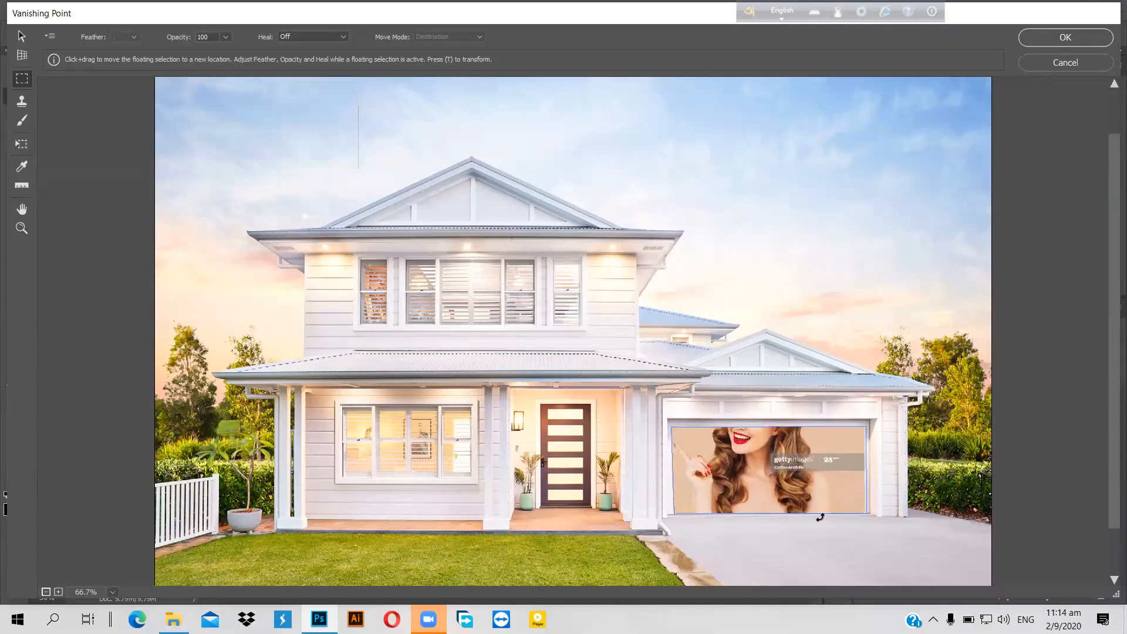
pyautogui.press('t')
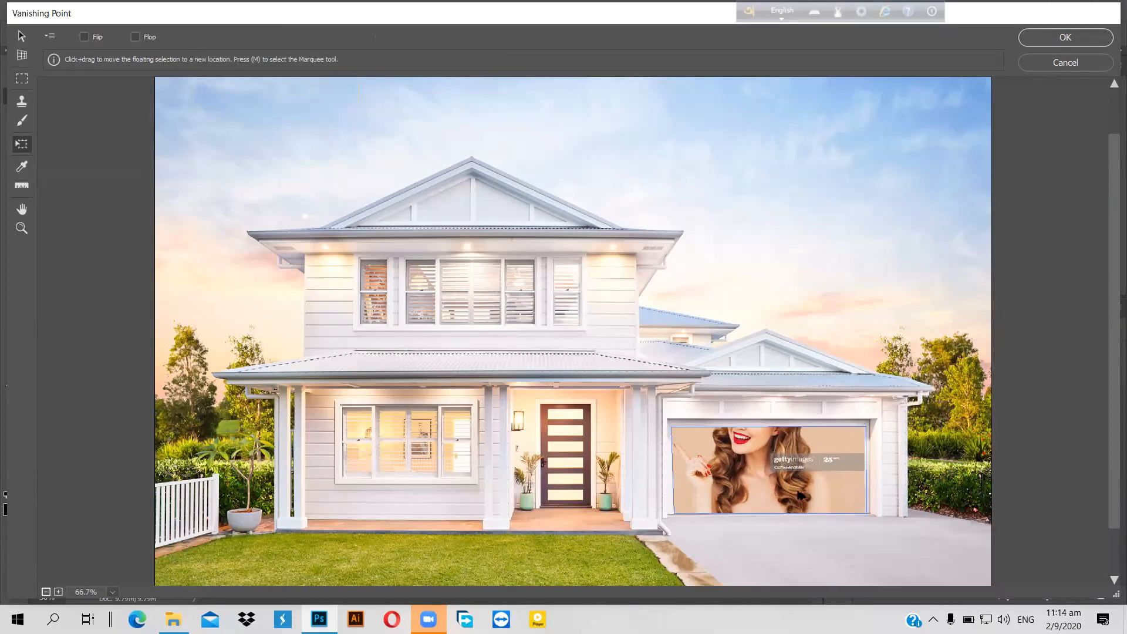
pyautogui.moveTo(766, 480); pyautogui.dragTo(779, 498)
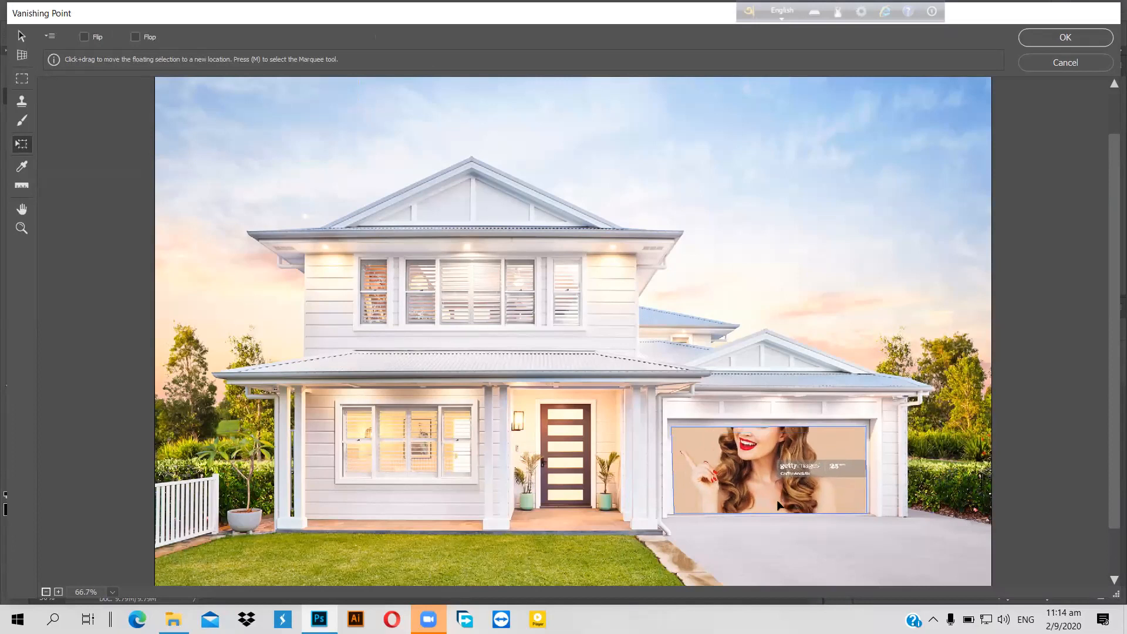
pyautogui.moveTo(778, 511); pyautogui.dragTo(780, 520)
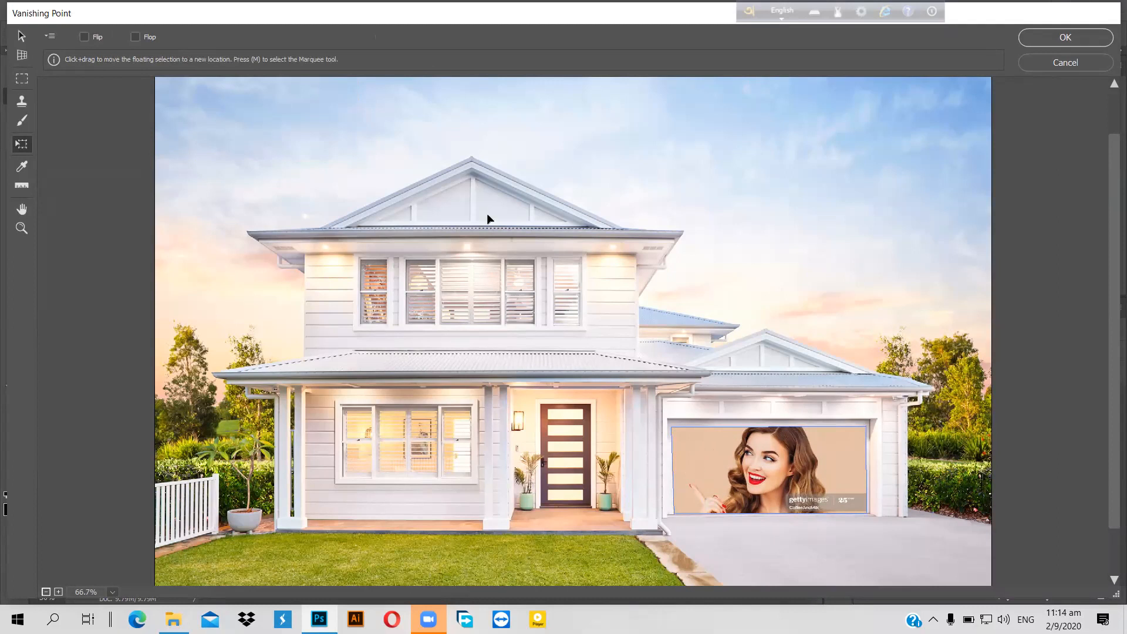
pyautogui.moveTo(486, 217); pyautogui.dragTo(585, 305)
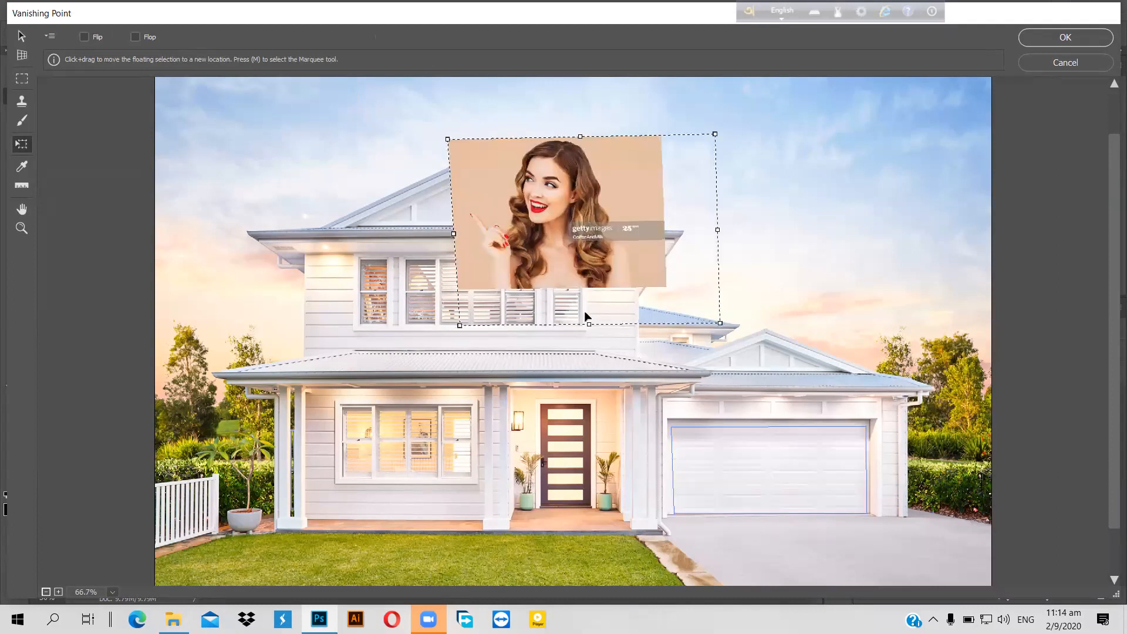
# Step: Resize the off-plane portrait by dragging its top, bottom, left and right edges
pyautogui.moveTo(586, 308); pyautogui.dragTo(588, 335)
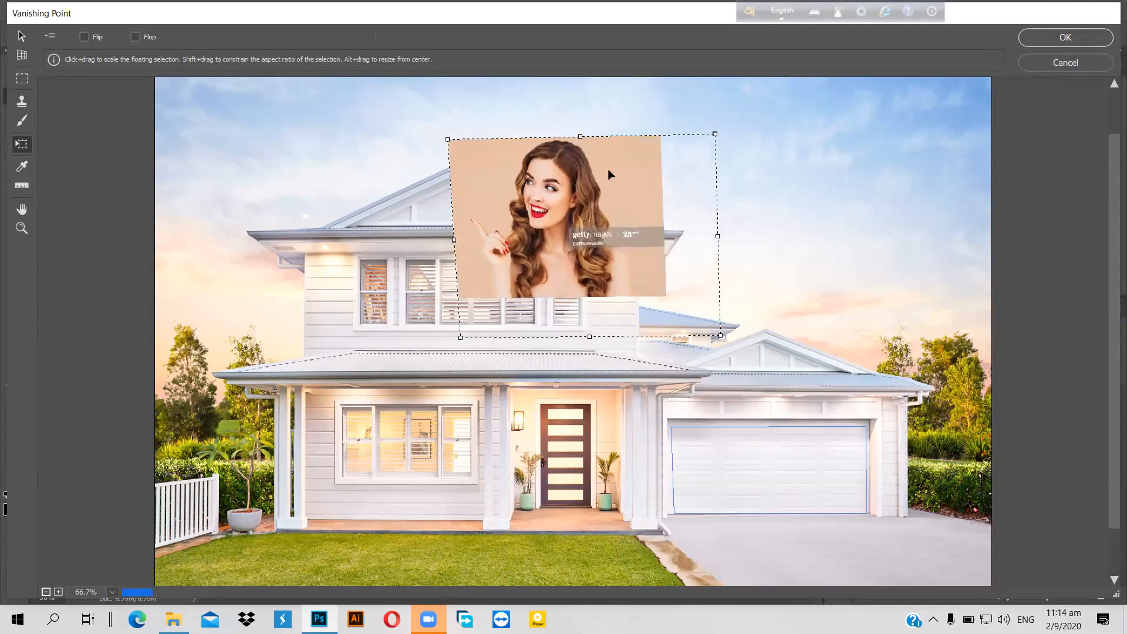
pyautogui.press('alt')
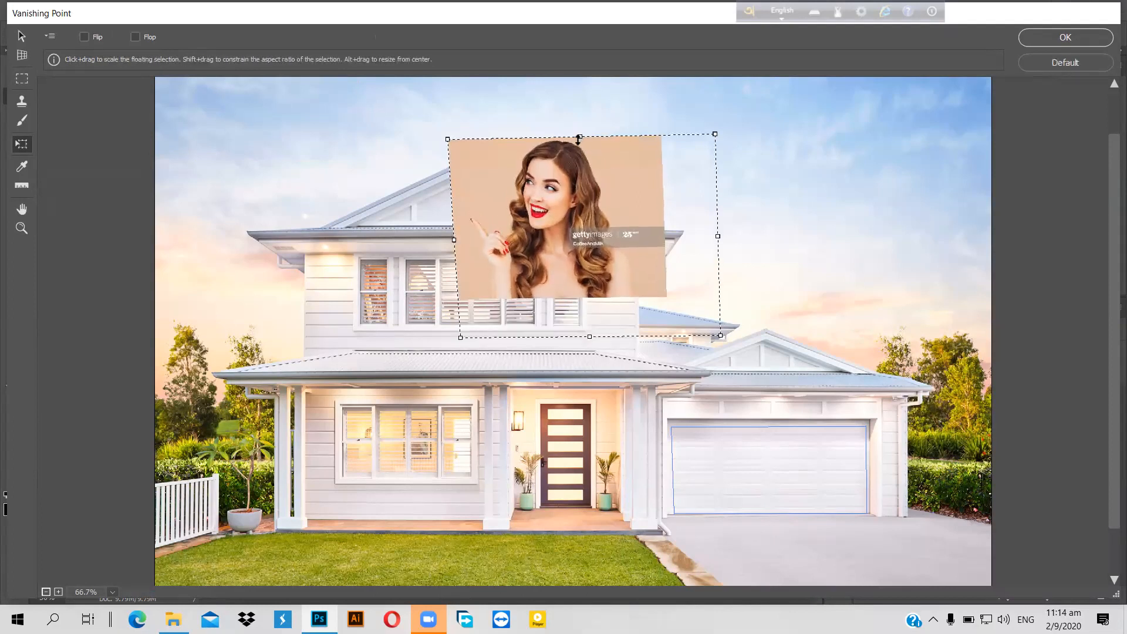
pyautogui.moveTo(581, 171); pyautogui.dragTo(582, 182)
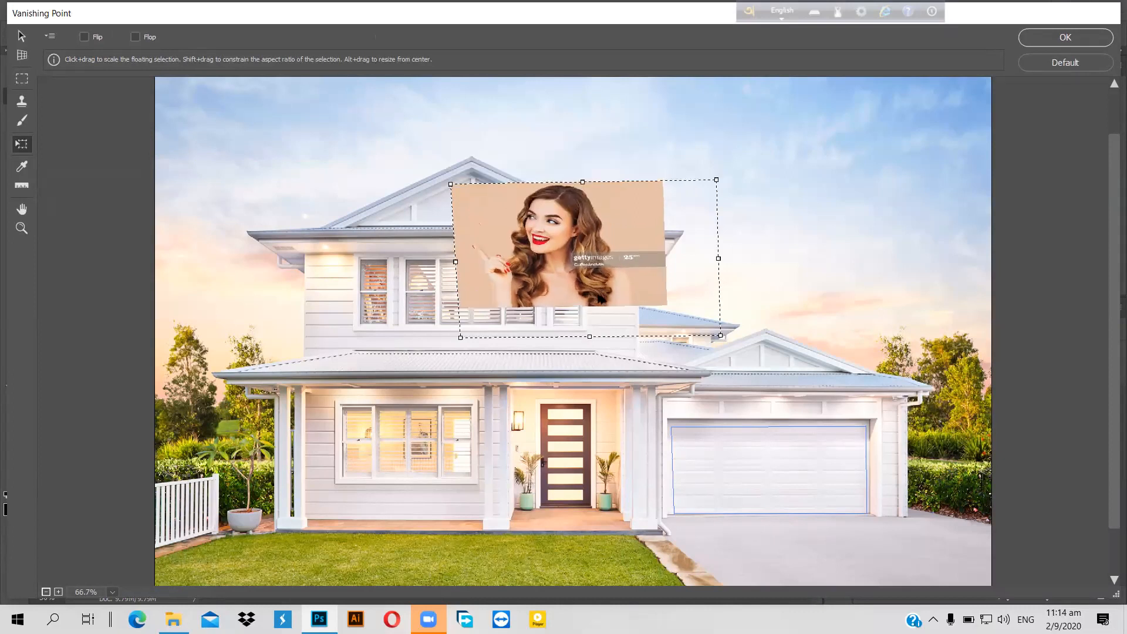
pyautogui.moveTo(589, 339); pyautogui.dragTo(588, 317)
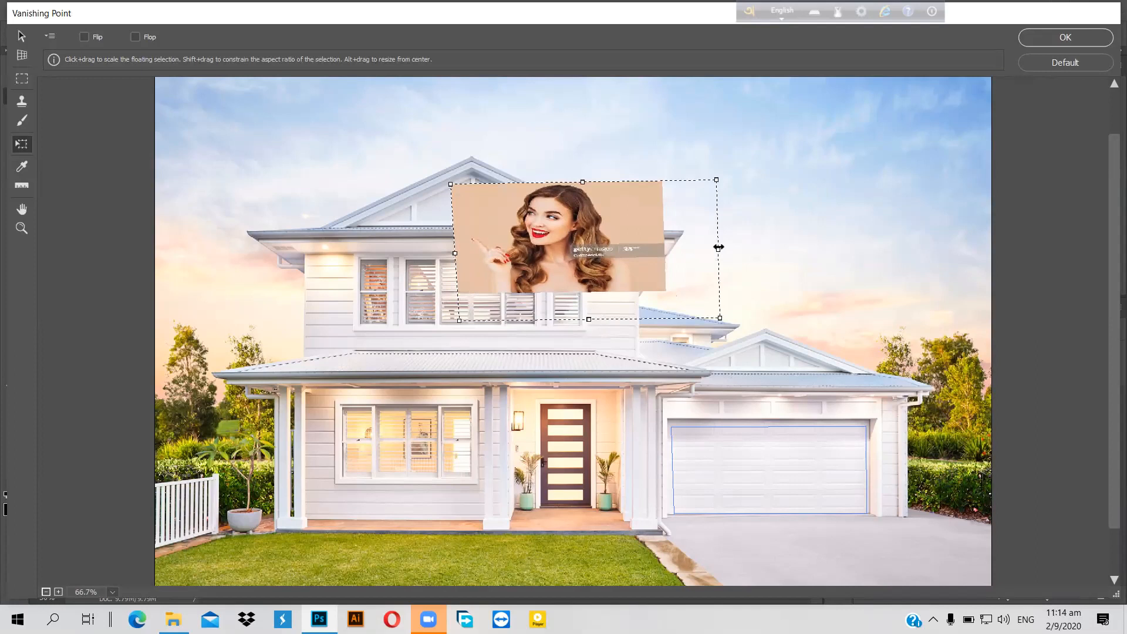
pyautogui.moveTo(685, 256); pyautogui.dragTo(673, 270)
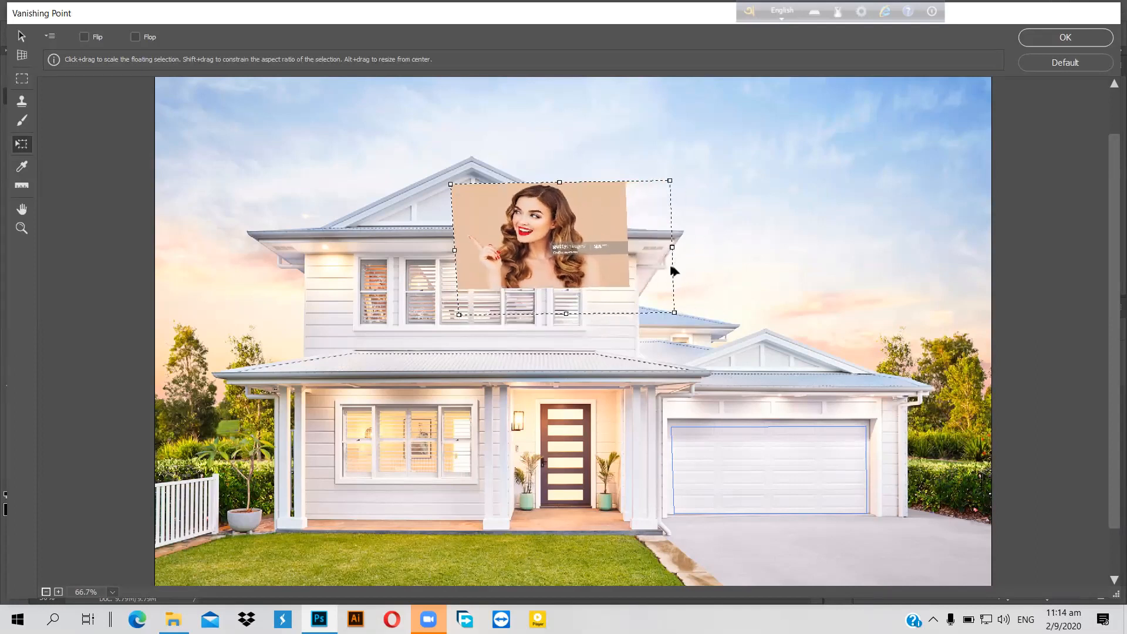
pyautogui.moveTo(455, 251); pyautogui.dragTo(468, 256)
pyautogui.moveTo(469, 314); pyautogui.dragTo(472, 314)
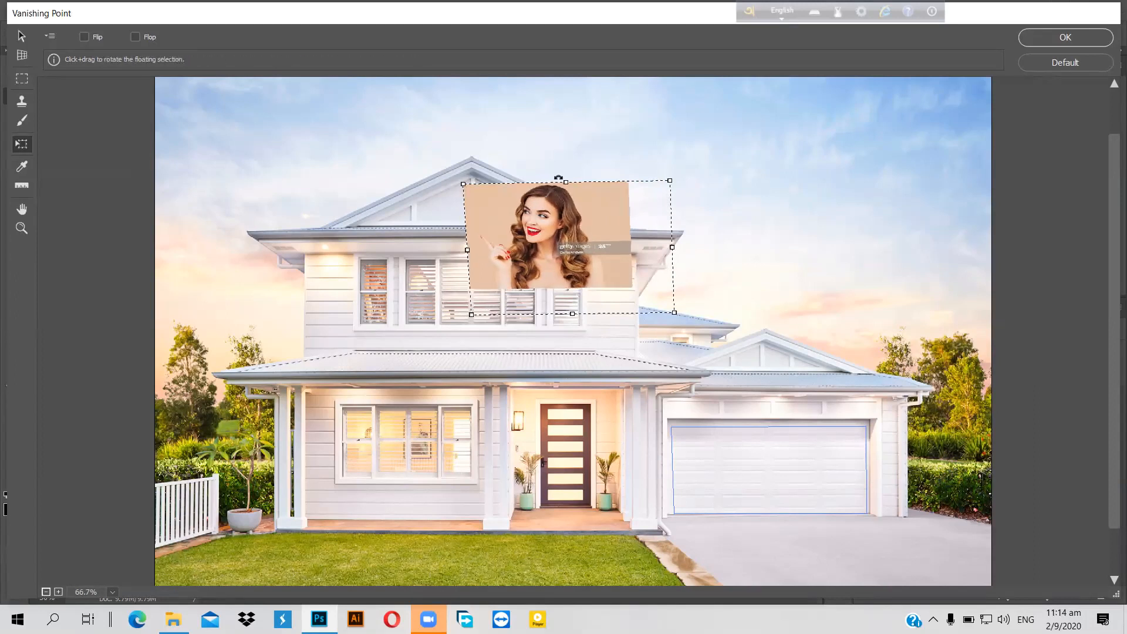
pyautogui.moveTo(566, 179); pyautogui.dragTo(565, 199)
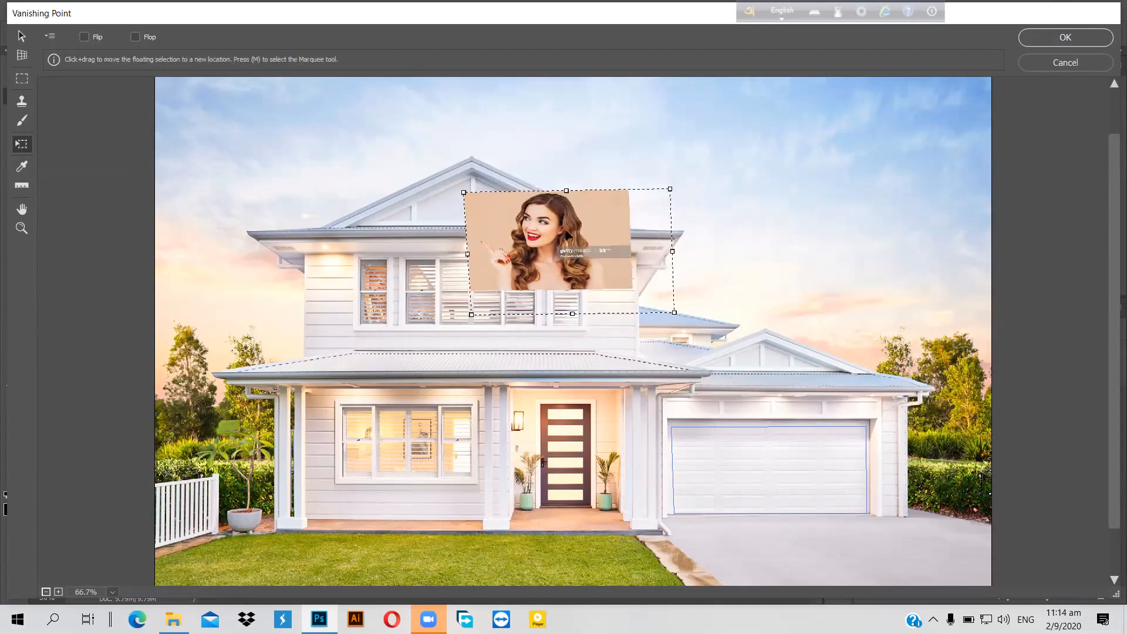
# Step: Move the resized portrait back onto the garage door, fine-tune its fit, and apply with OK
pyautogui.moveTo(670, 329); pyautogui.dragTo(784, 461)
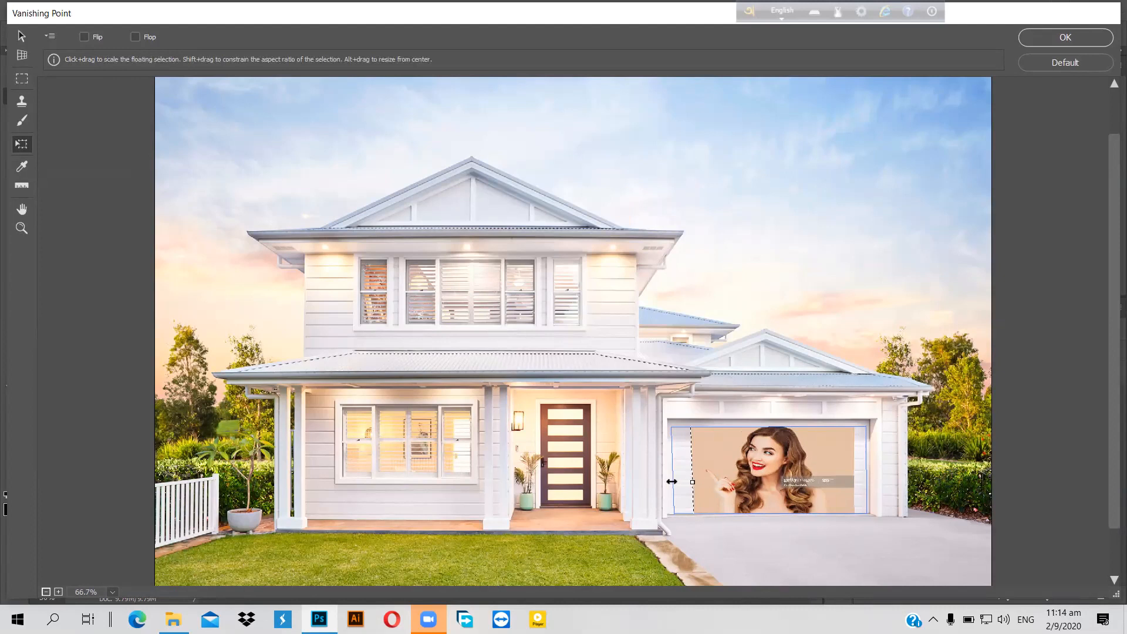
pyautogui.moveTo(671, 481); pyautogui.dragTo(670, 477)
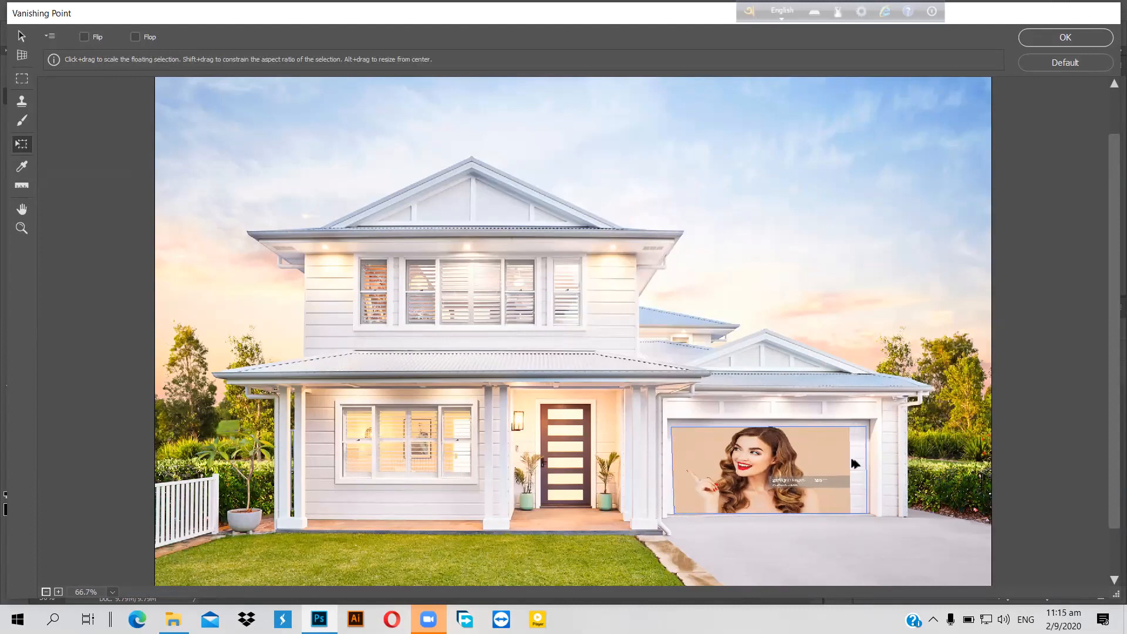
pyautogui.moveTo(853, 463); pyautogui.dragTo(862, 453)
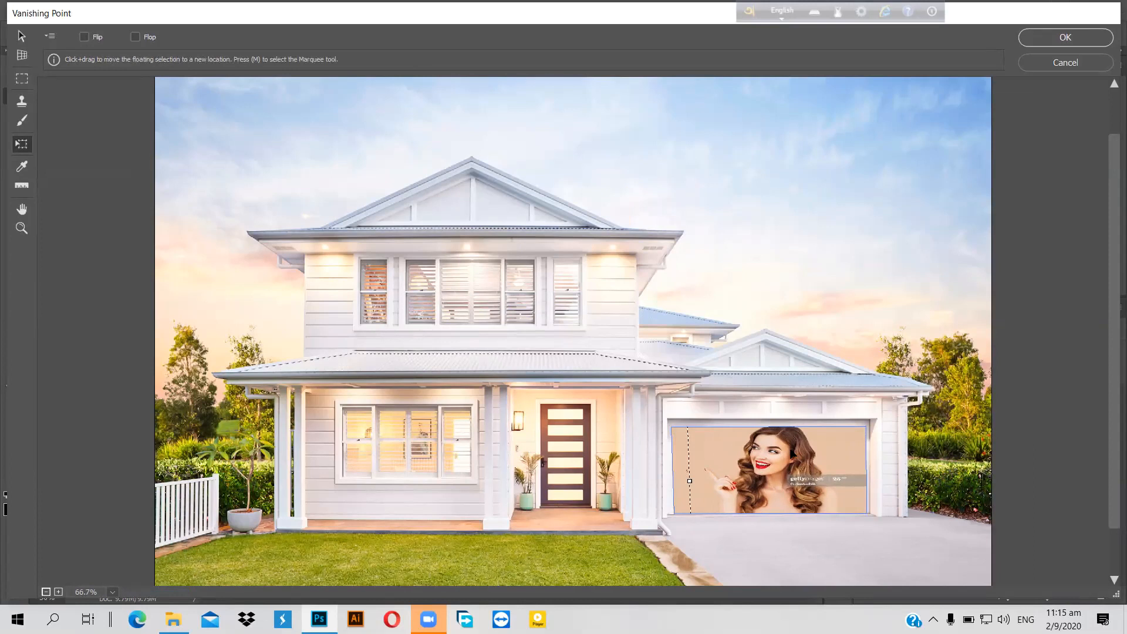
pyautogui.click(1051, 37)
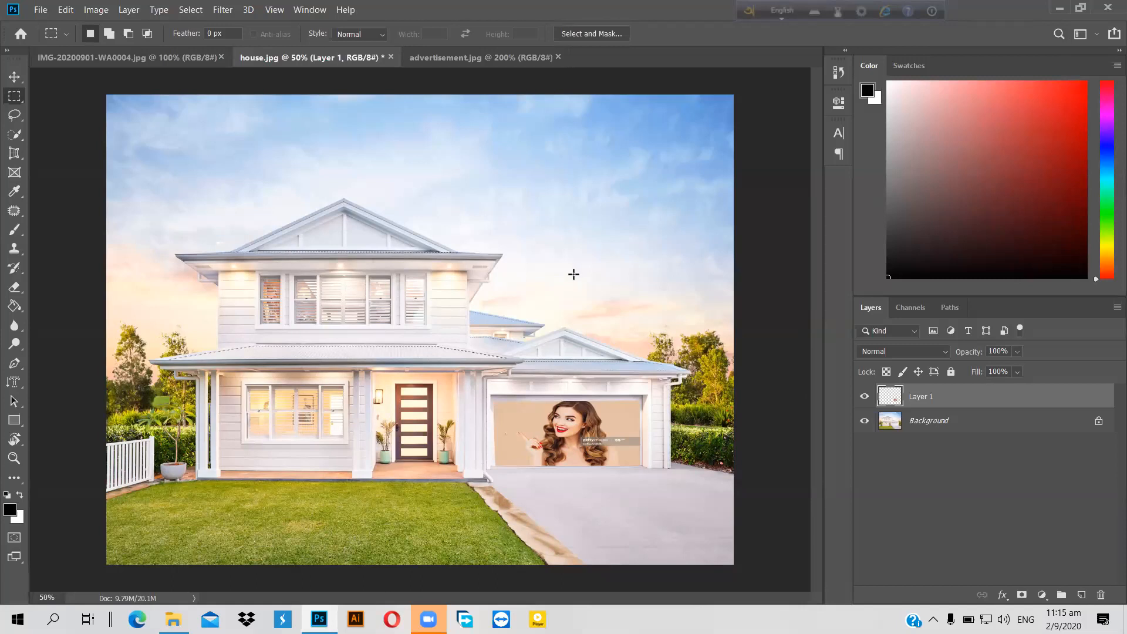
# Step: Try Linear Burn, Darken and Darker Color on Layer 1, settling on Linear Burn
pyautogui.click(939, 351)
pyautogui.click(897, 307)
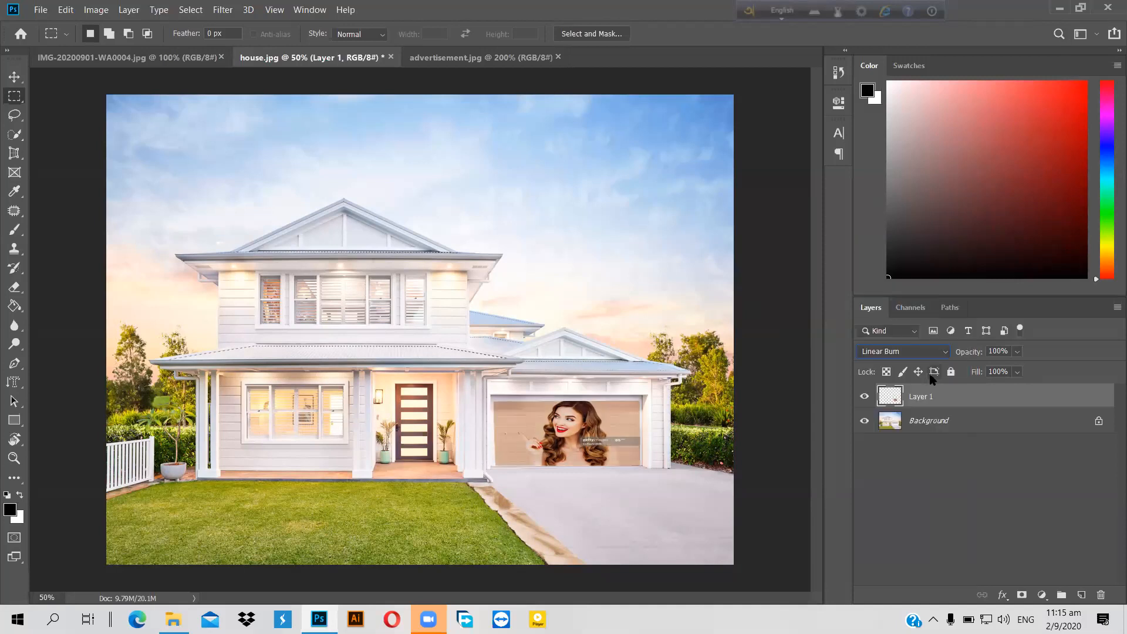
pyautogui.click(943, 352)
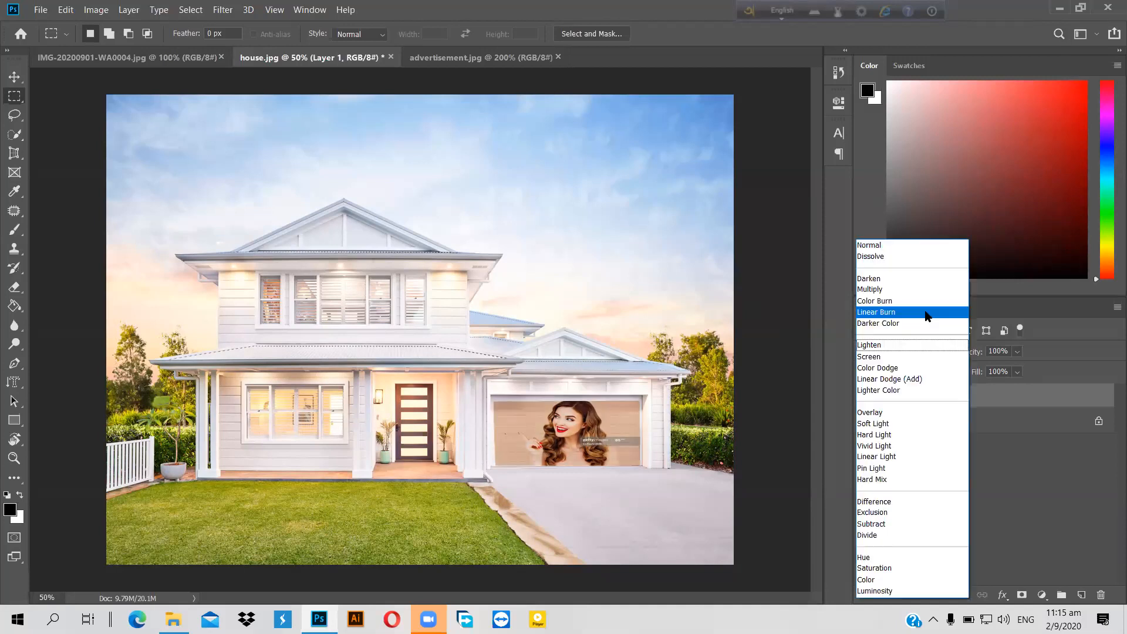
pyautogui.click(910, 280)
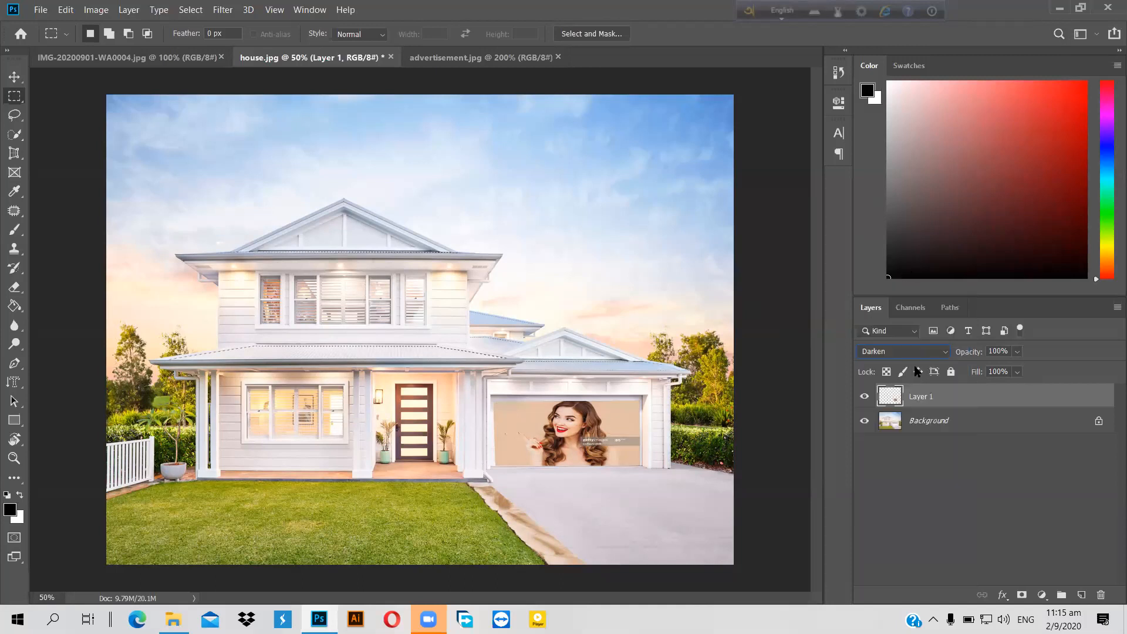
pyautogui.click(945, 353)
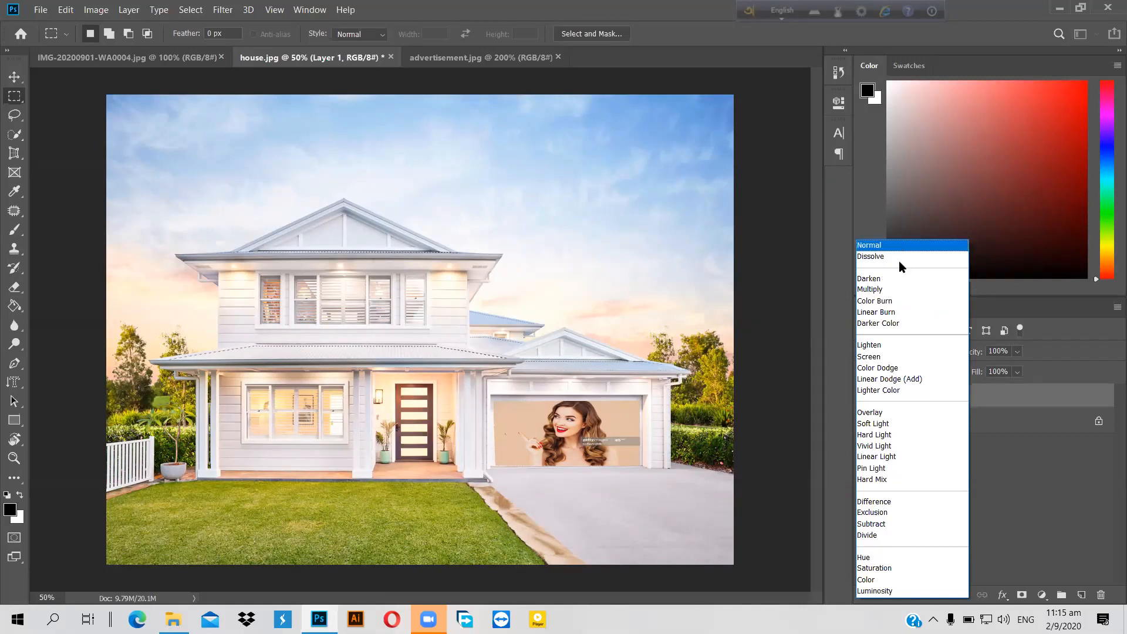
pyautogui.click(906, 324)
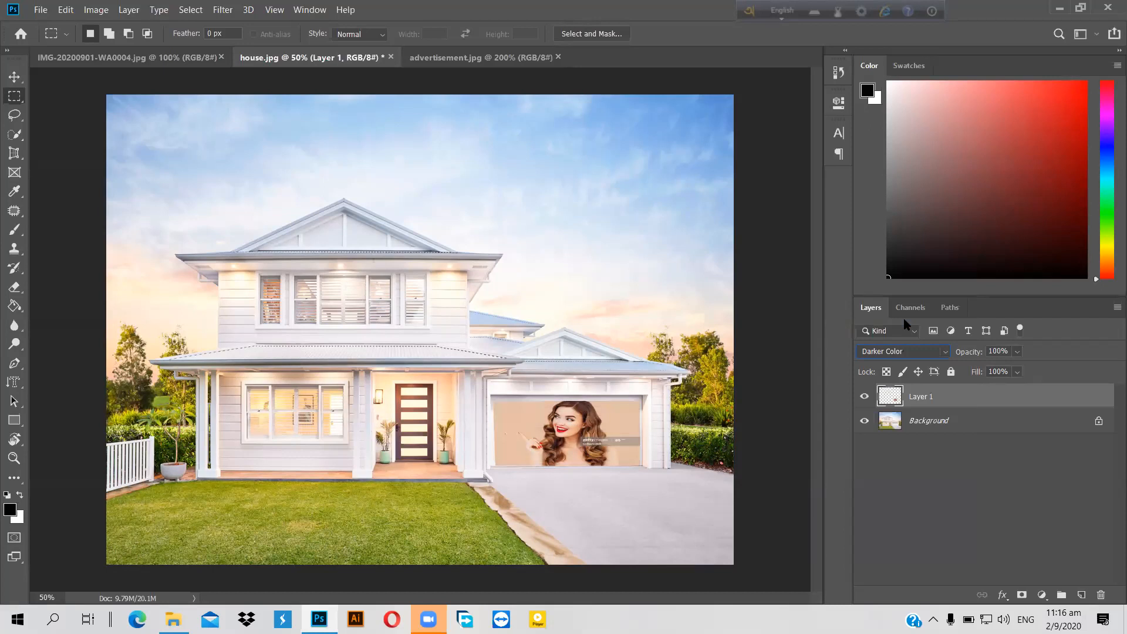
pyautogui.click(946, 351)
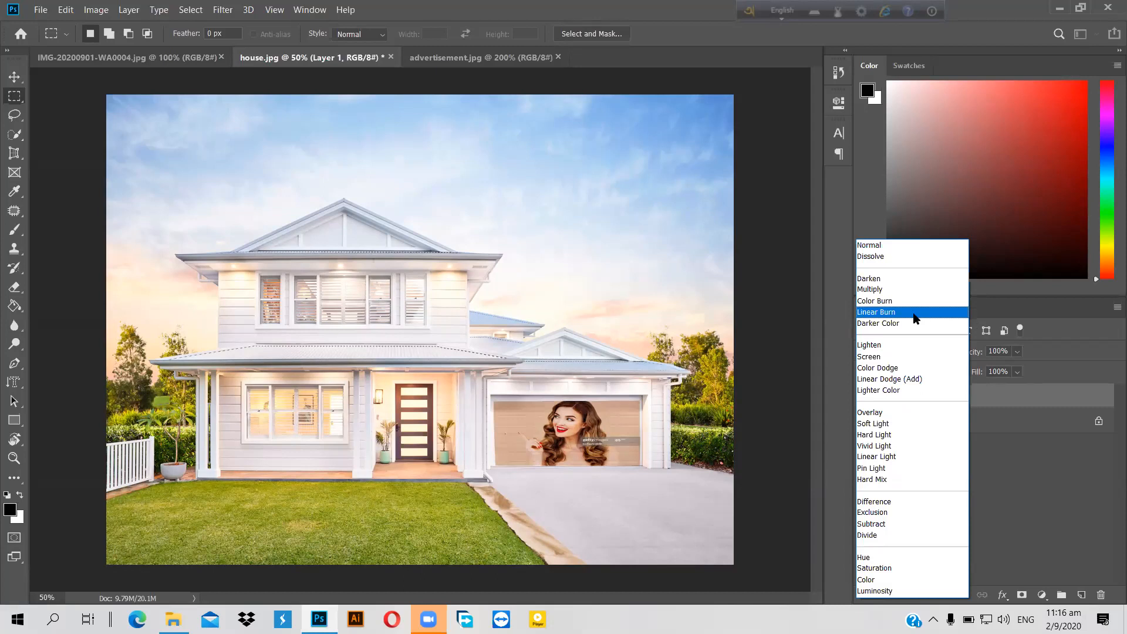
pyautogui.click(913, 318)
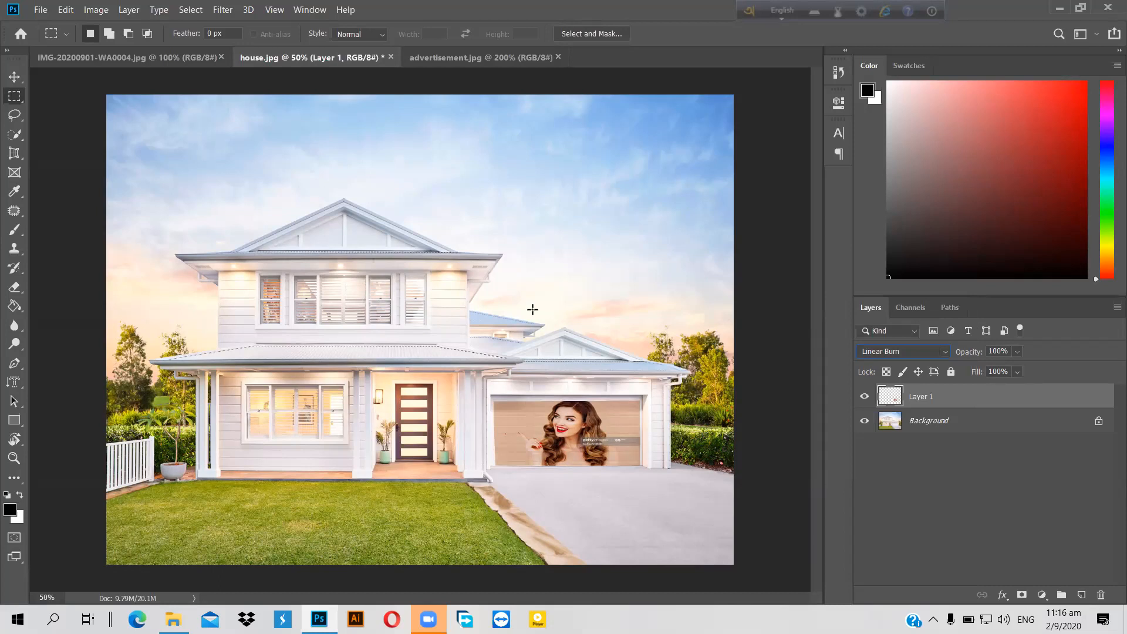
# Step: Zoom house.jpg to 100% and scroll to centre the garage-door advert
pyautogui.scroll(1, 538, 317)
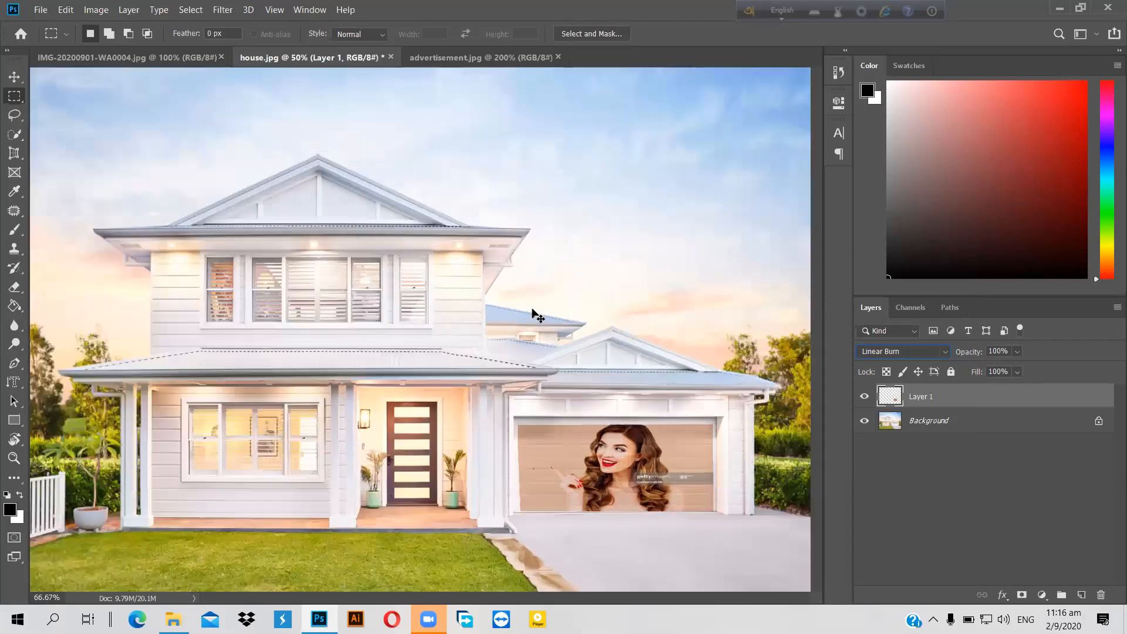
pyautogui.hotkey('ctrl', '+')
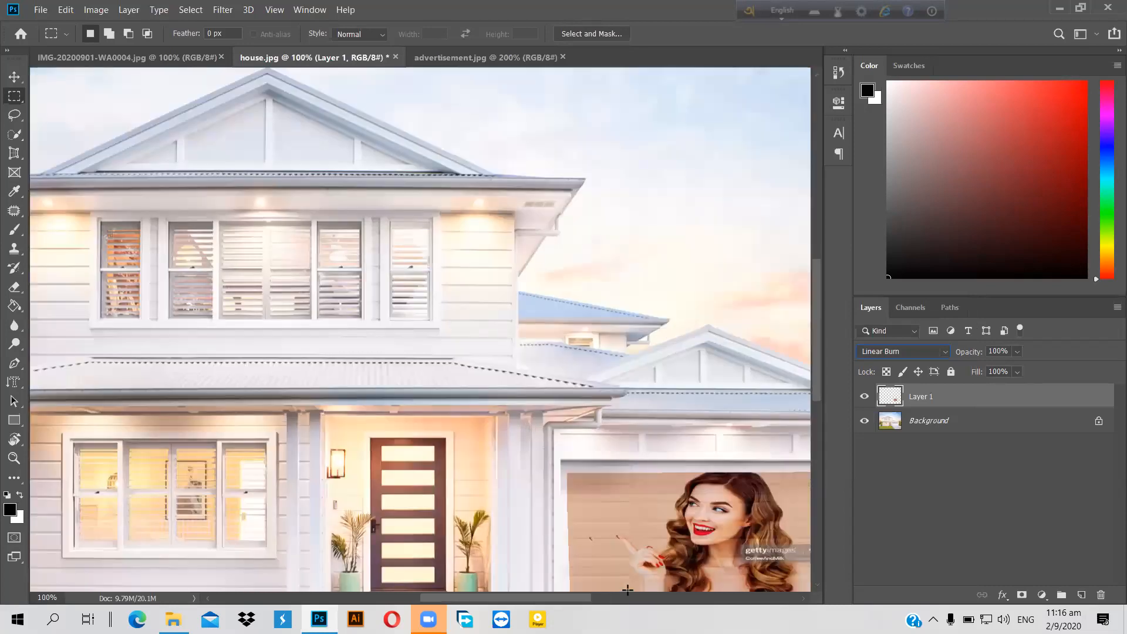
pyautogui.moveTo(582, 599); pyautogui.dragTo(637, 607)
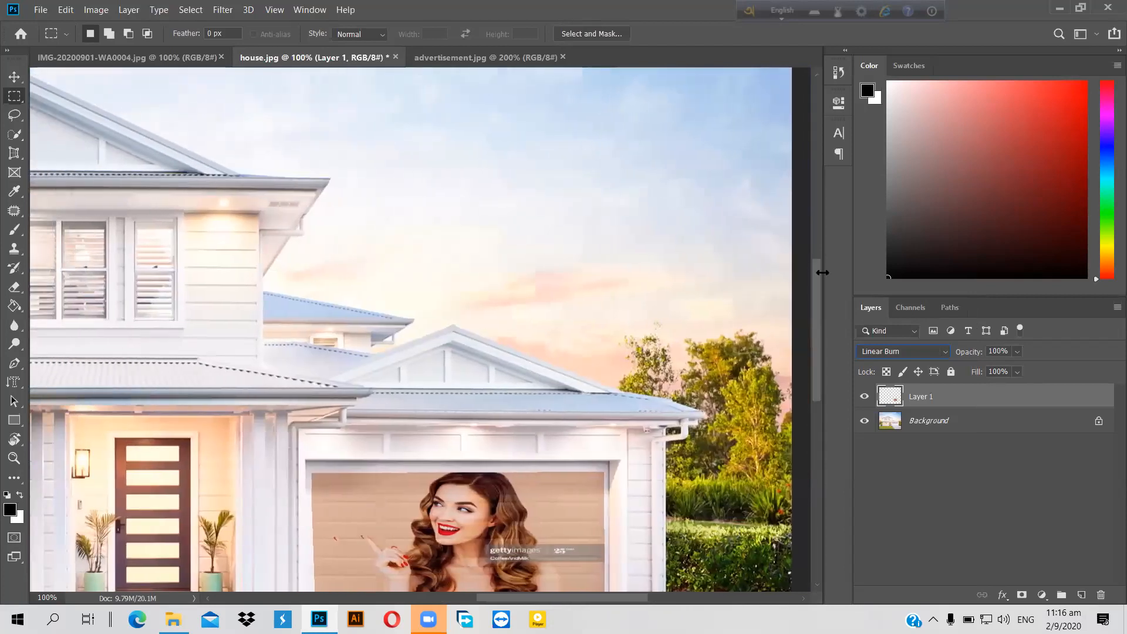
pyautogui.moveTo(819, 300); pyautogui.dragTo(819, 321)
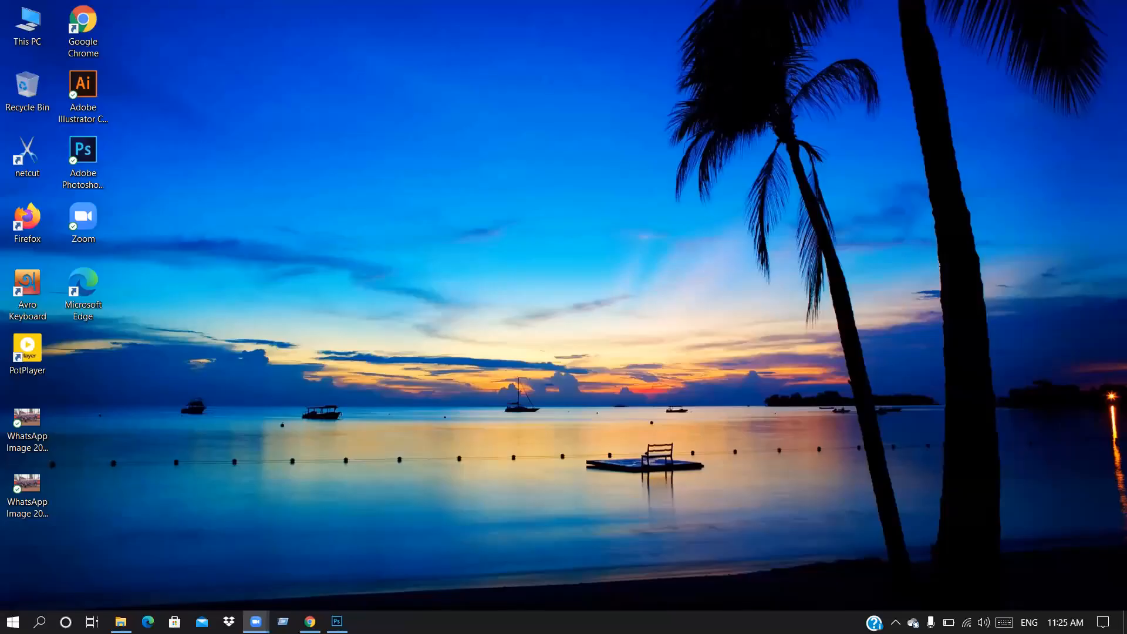
# Step: From a maximized This PC window, launch Disk Cleanup from the Windows (C:) drive's Properties
pyautogui.doubleClick(28, 27)
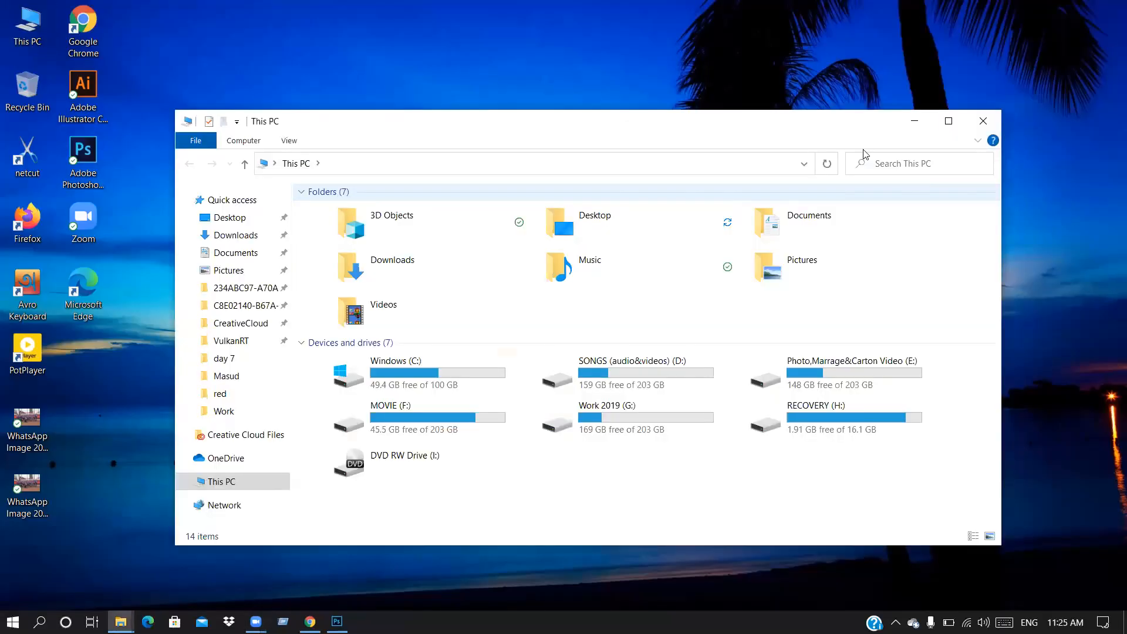
pyautogui.click(948, 121)
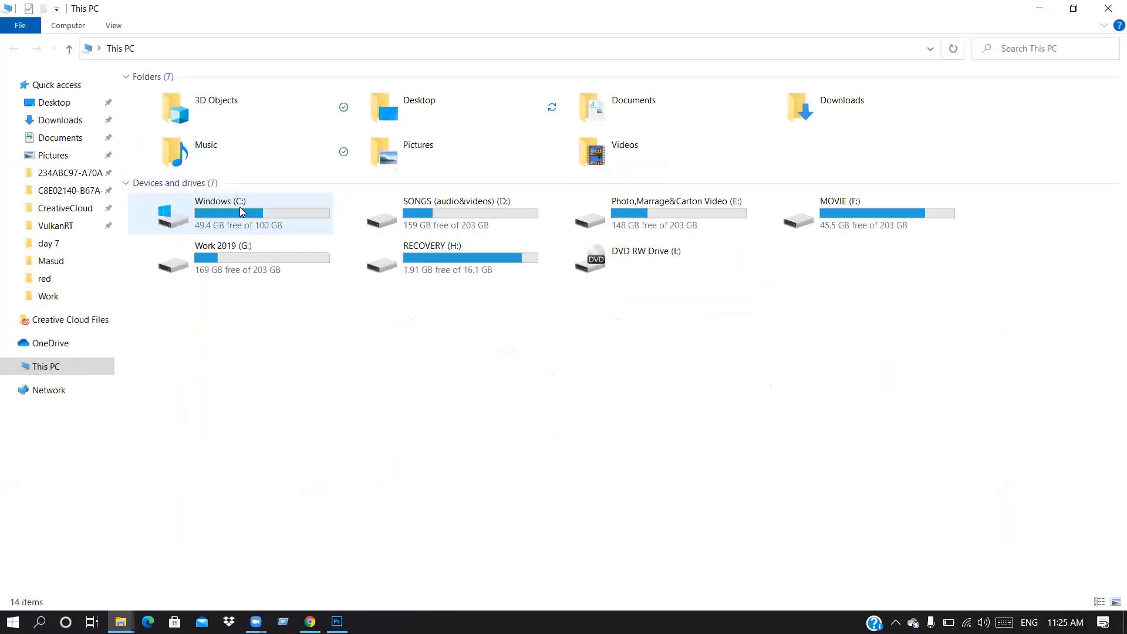
pyautogui.click(240, 209)
pyautogui.rightClick(242, 212)
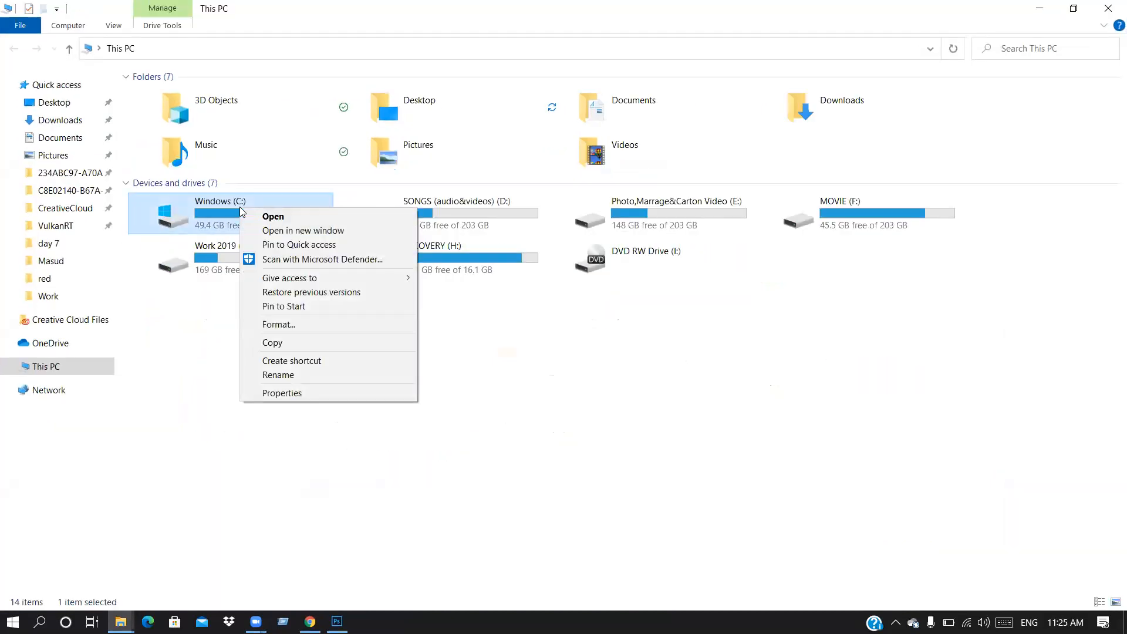
pyautogui.click(288, 391)
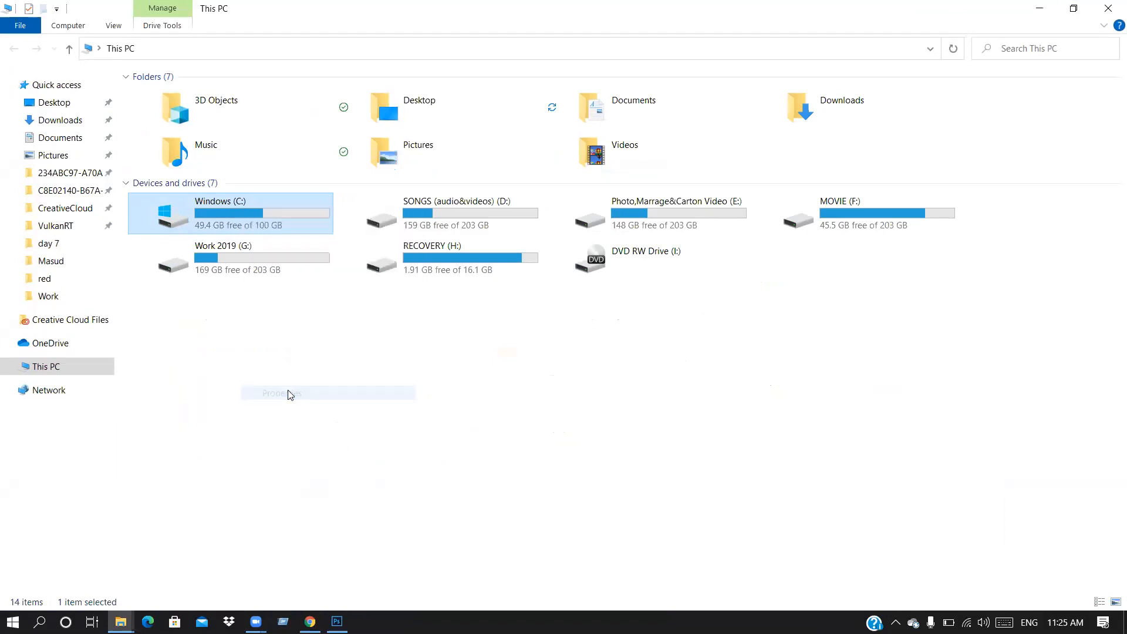
pyautogui.click(487, 458)
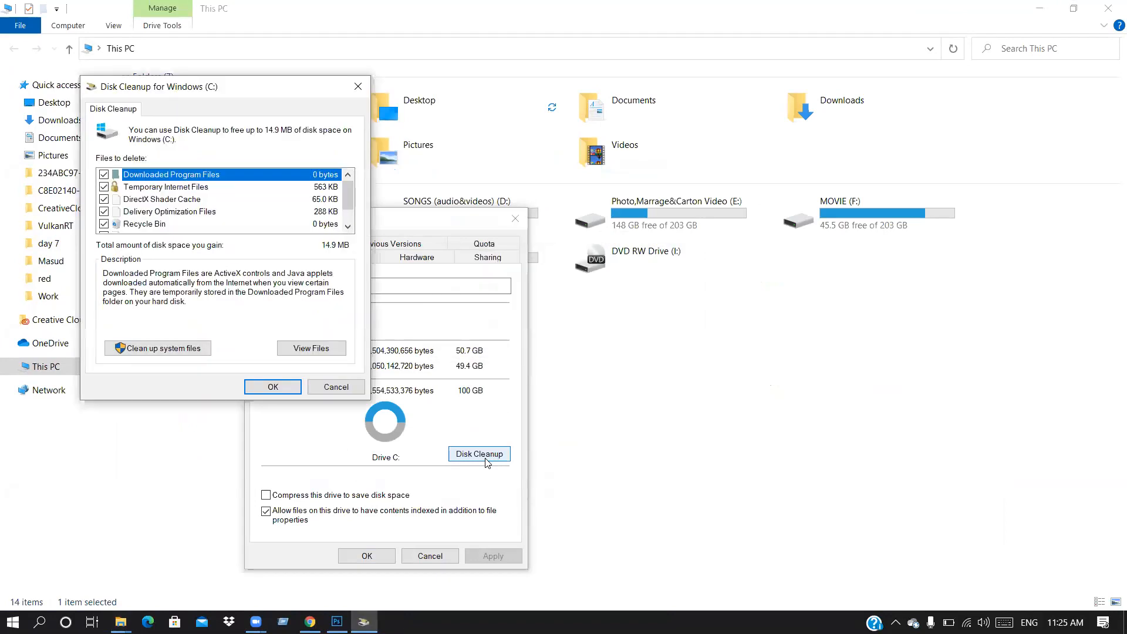
# Step: Rescan with system files included, then permanently delete the 26.5 MB of checked files on C:
pyautogui.click(160, 349)
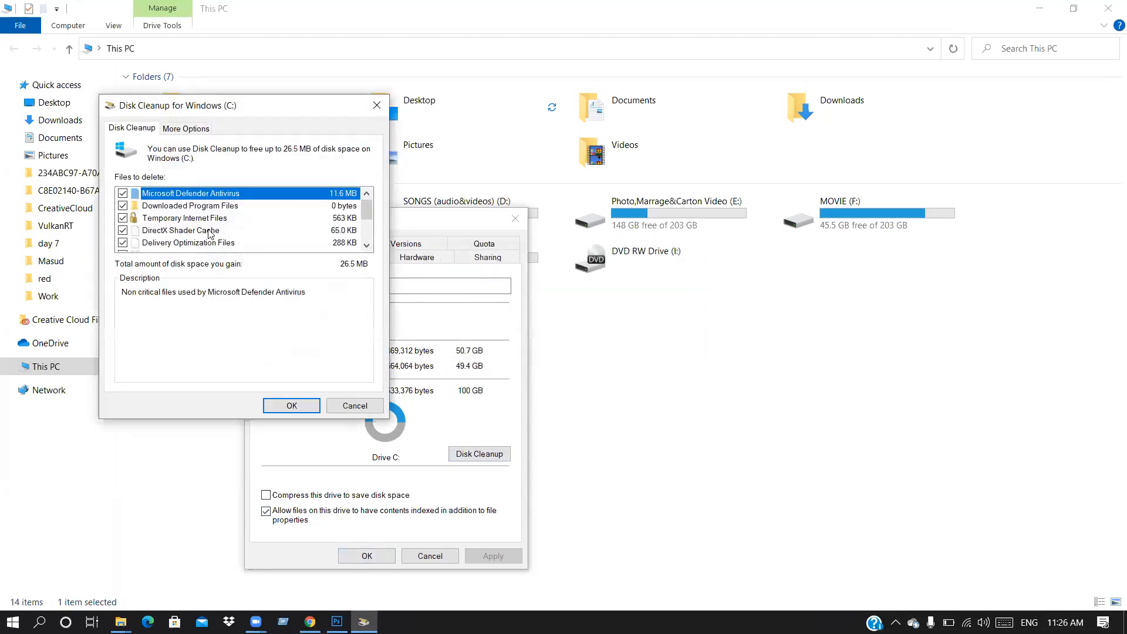
pyautogui.scroll(-2, 211, 235)
pyautogui.scroll(3, 195, 226)
pyautogui.scroll(-3, 235, 211)
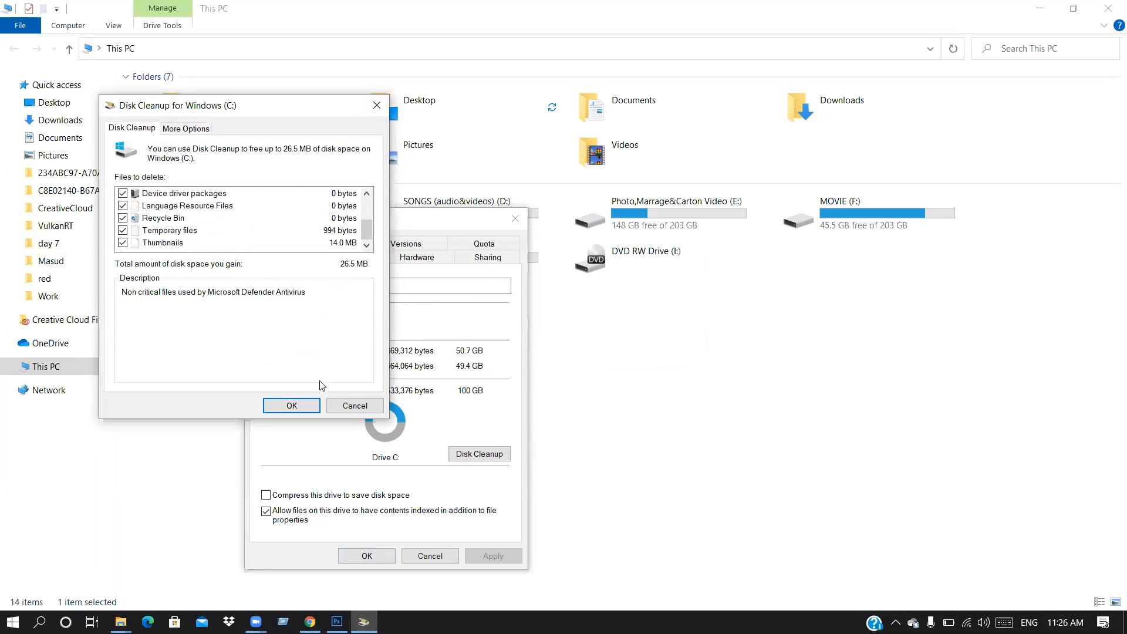
pyautogui.click(299, 406)
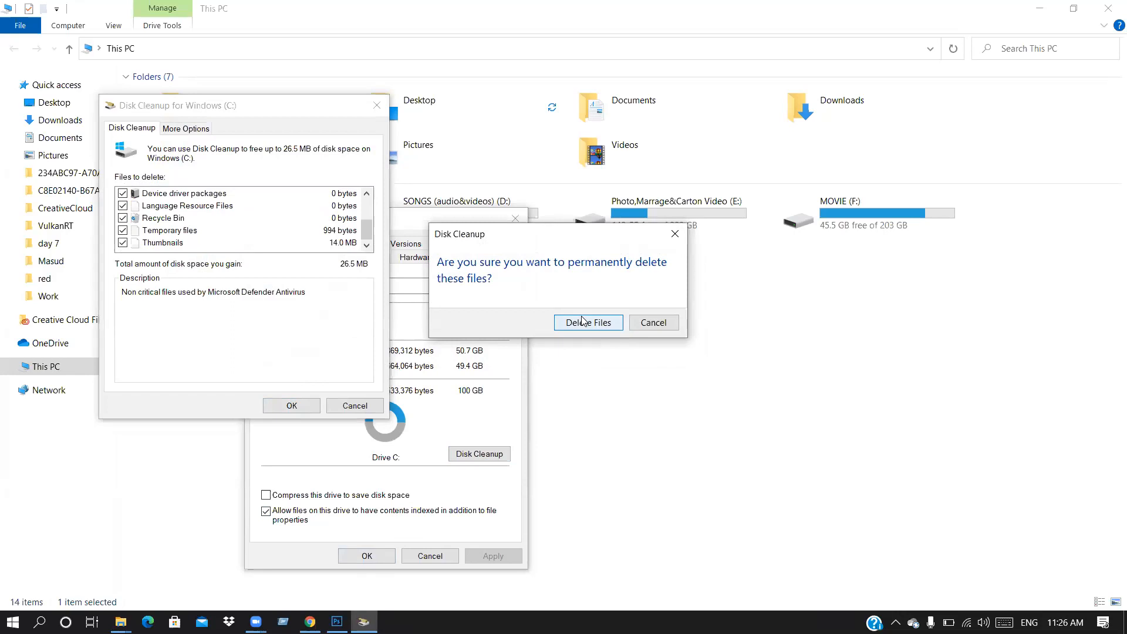
pyautogui.click(598, 327)
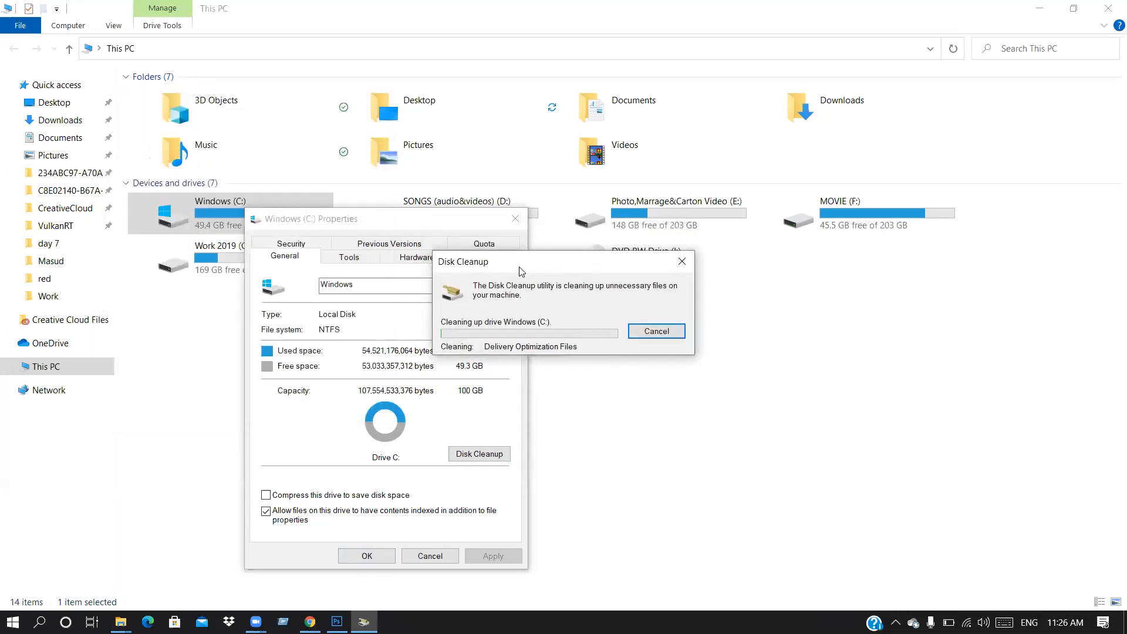
pyautogui.moveTo(524, 266); pyautogui.dragTo(608, 282)
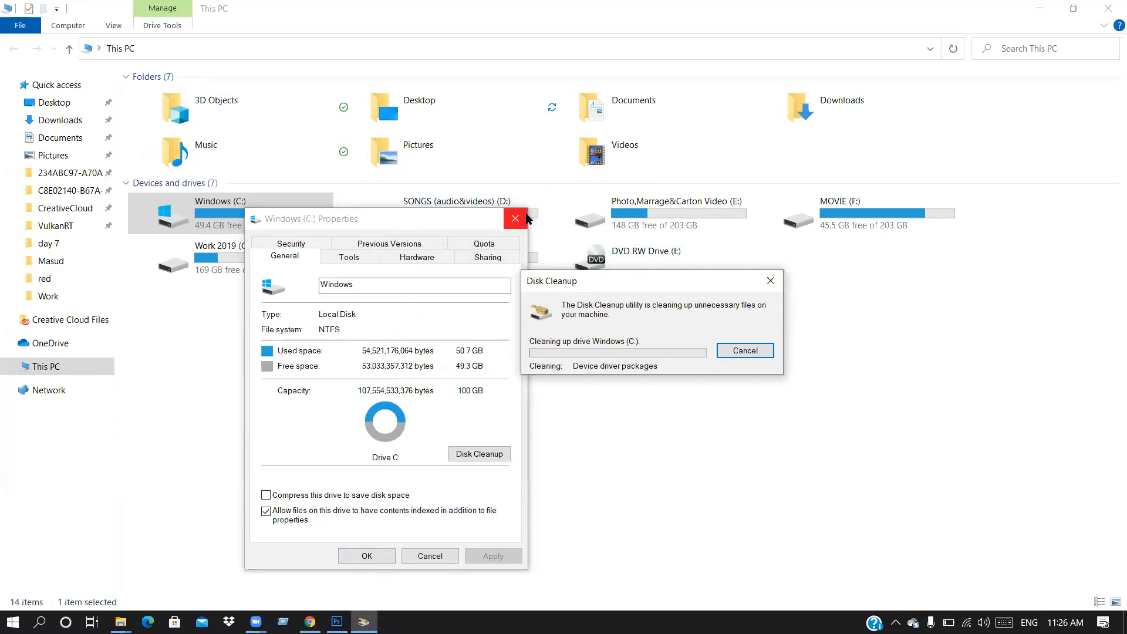
# Step: Close and reopen the Windows (C:) Properties, start Disk Cleanup, then close the Properties dialog
pyautogui.click(159, 223)
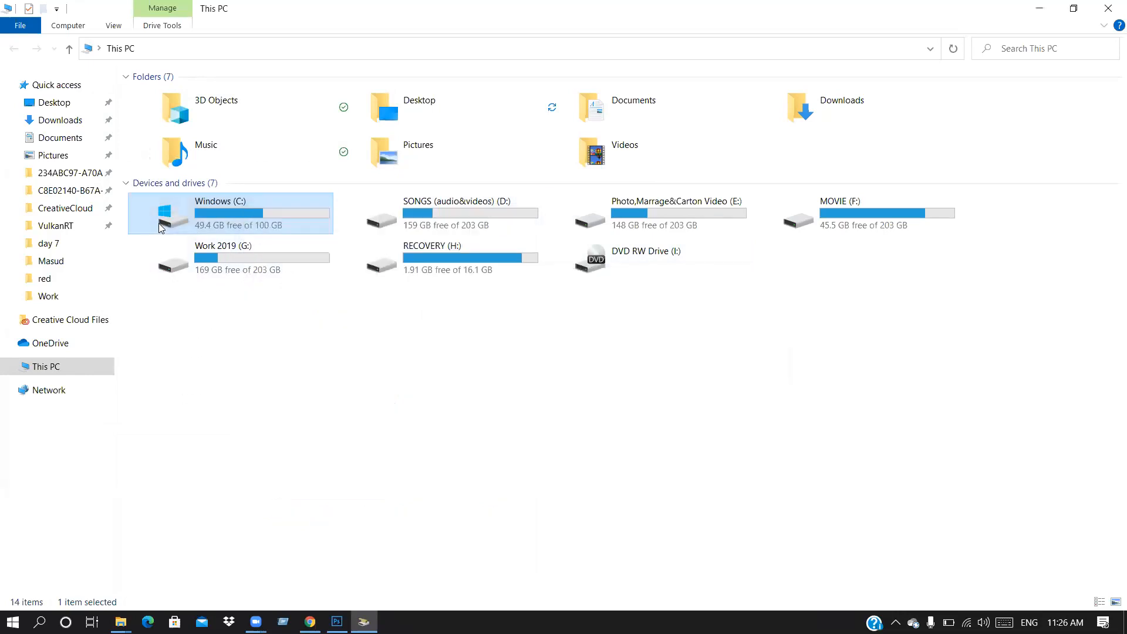
pyautogui.rightClick(158, 224)
pyautogui.click(248, 409)
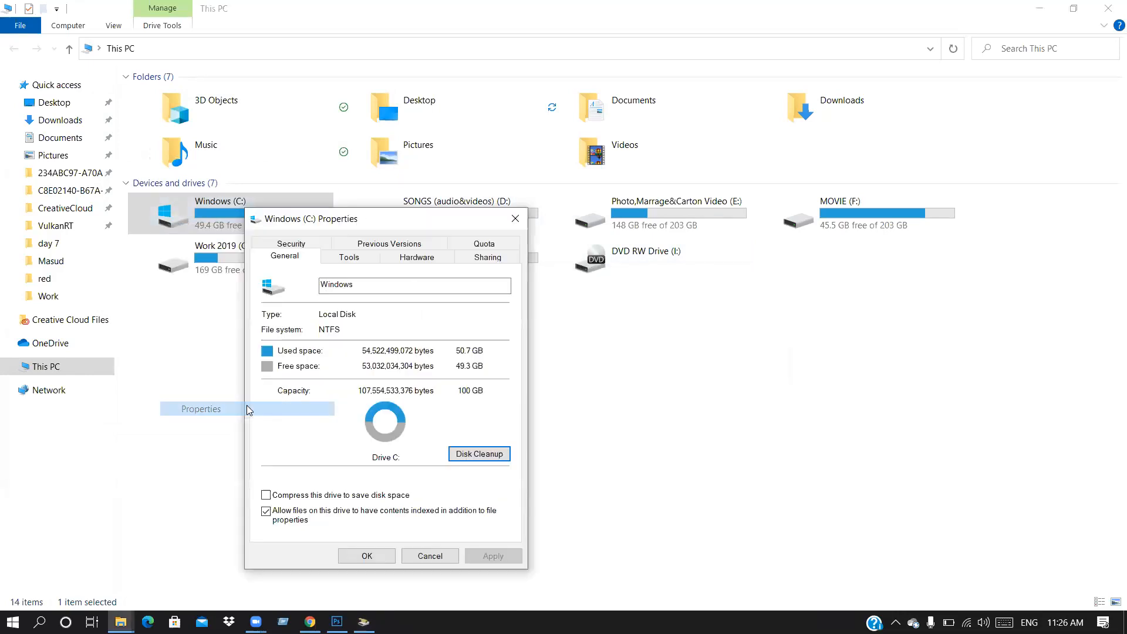
pyautogui.click(477, 455)
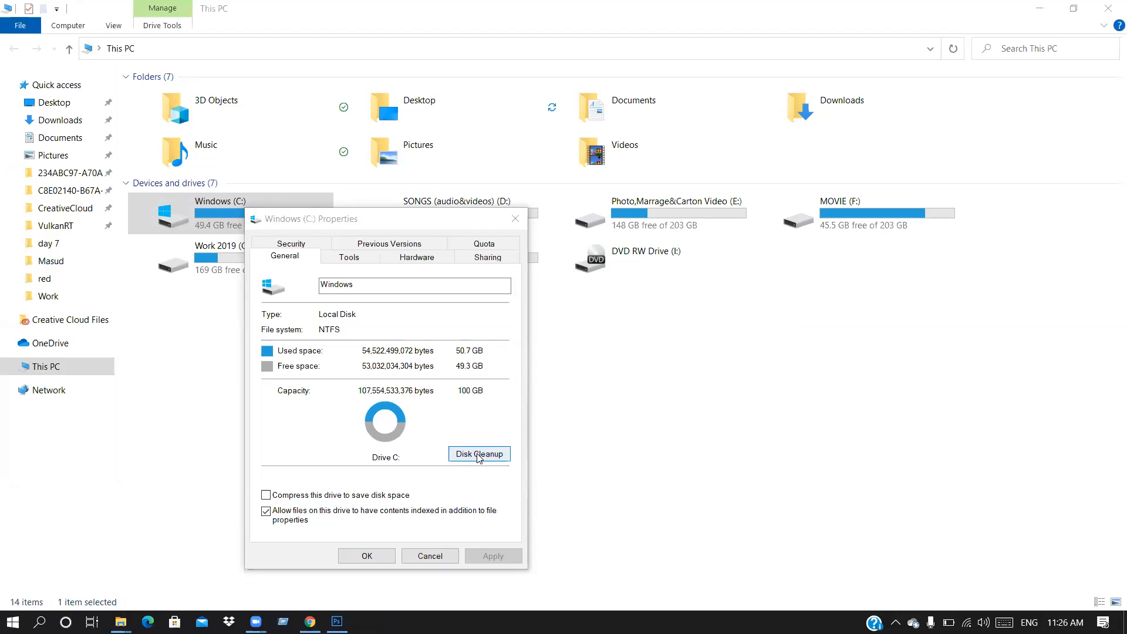
pyautogui.click(511, 220)
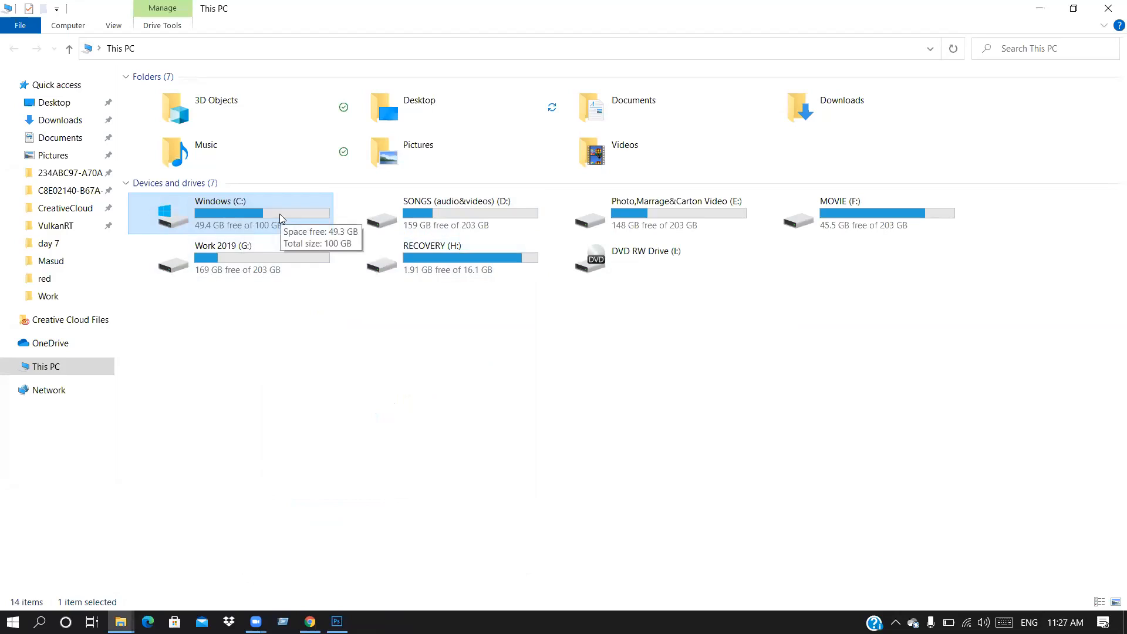
# Step: Reopen the Windows (C:) Properties and launch Disk Cleanup again
pyautogui.rightClick(280, 214)
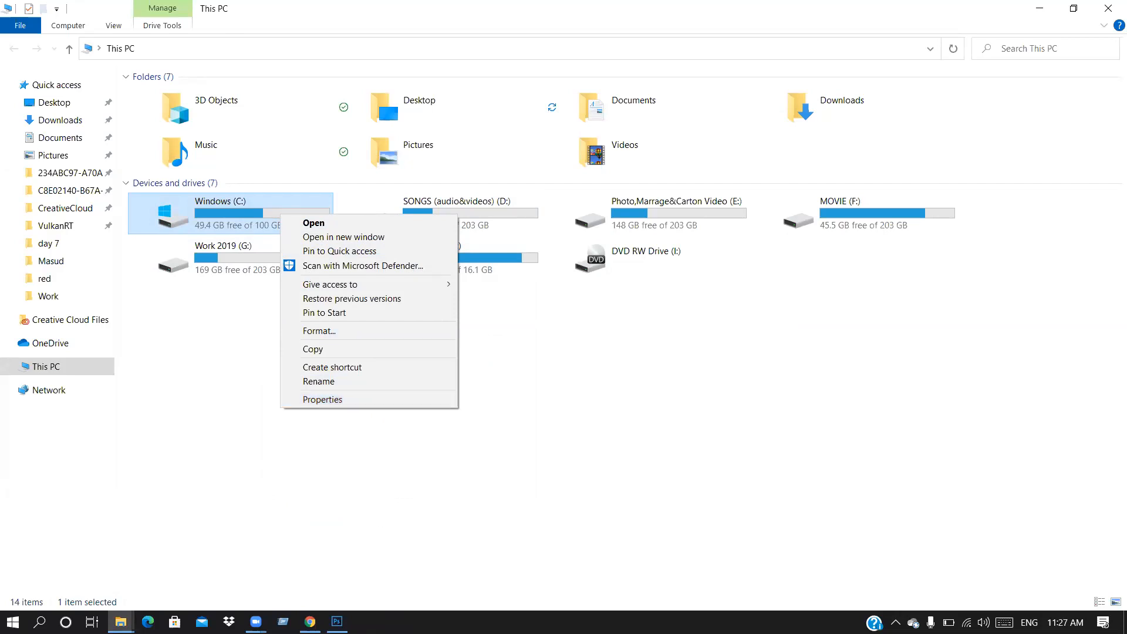
pyautogui.click(321, 403)
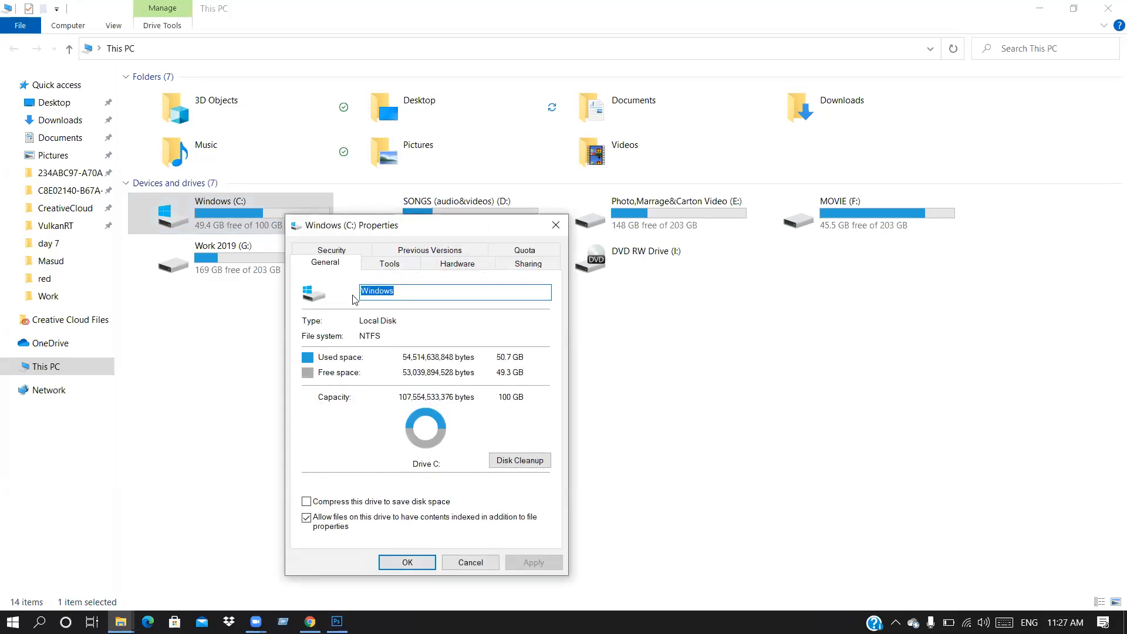
pyautogui.moveTo(420, 229); pyautogui.dragTo(382, 184)
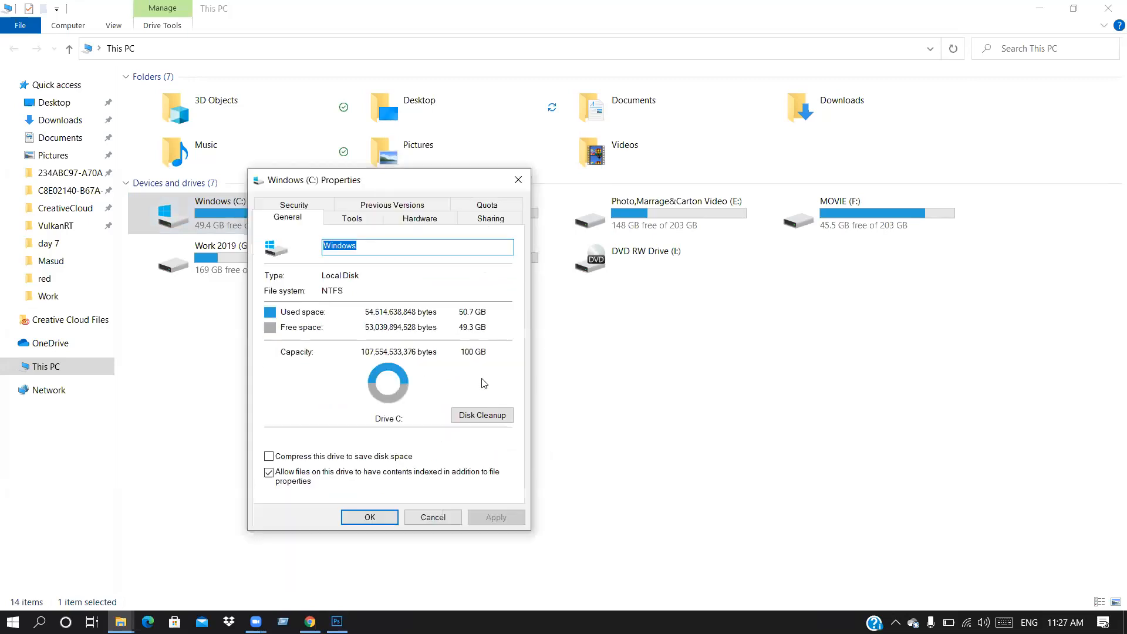
pyautogui.click(474, 415)
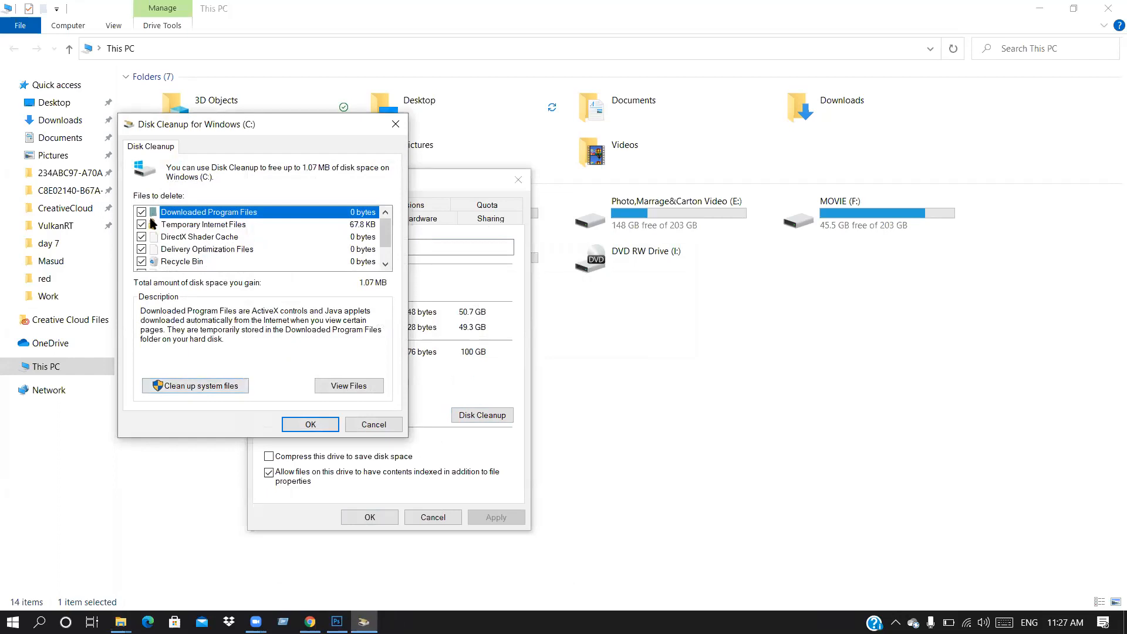
# Step: Exclude Thumbnails, rescan with system files, then close Disk Cleanup and the C: Properties
pyautogui.scroll(-1, 146, 240)
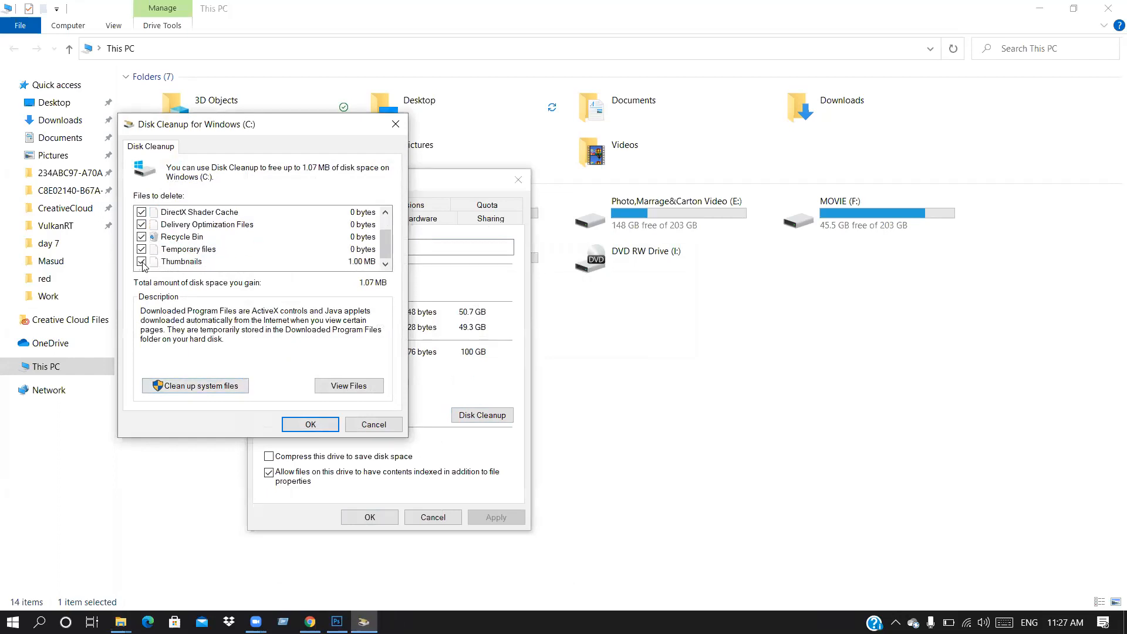
pyautogui.click(141, 262)
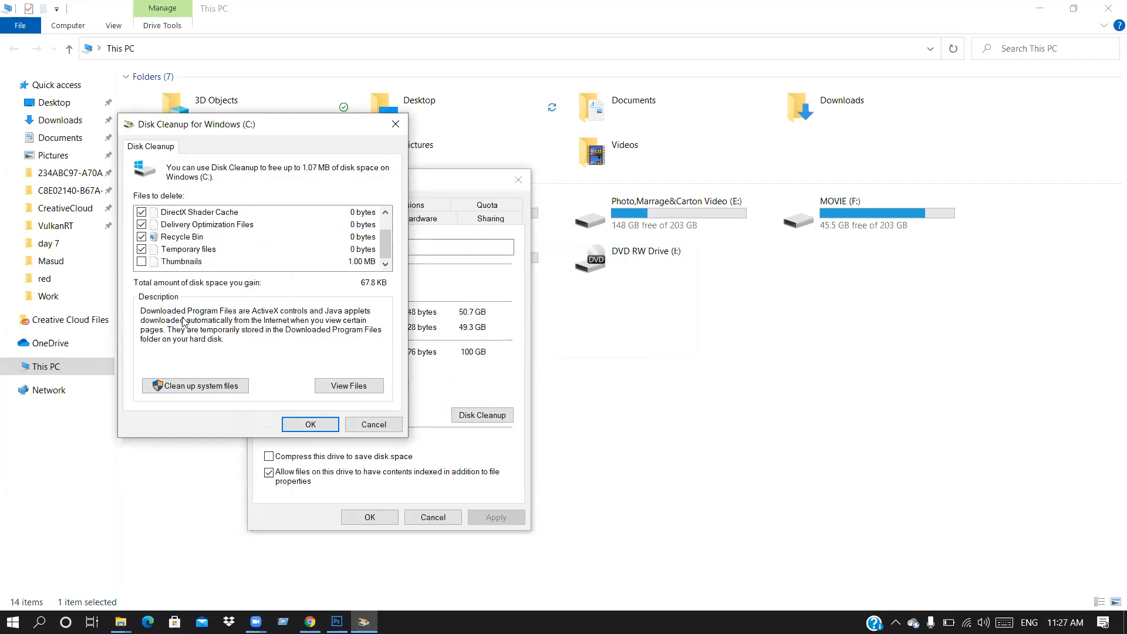
pyautogui.click(192, 387)
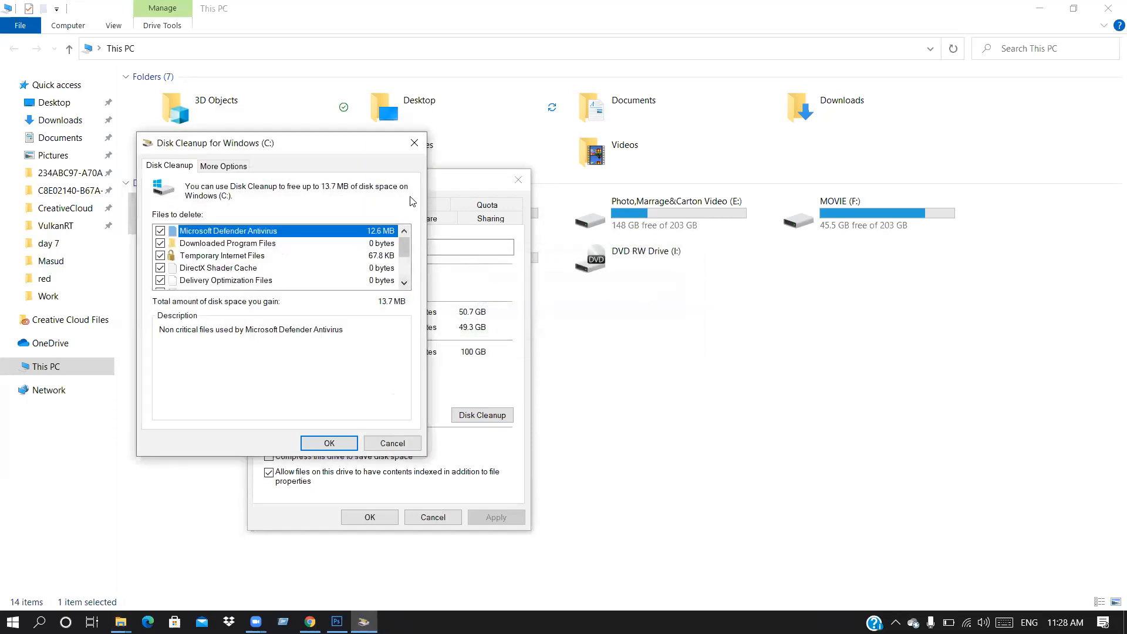
pyautogui.click(414, 143)
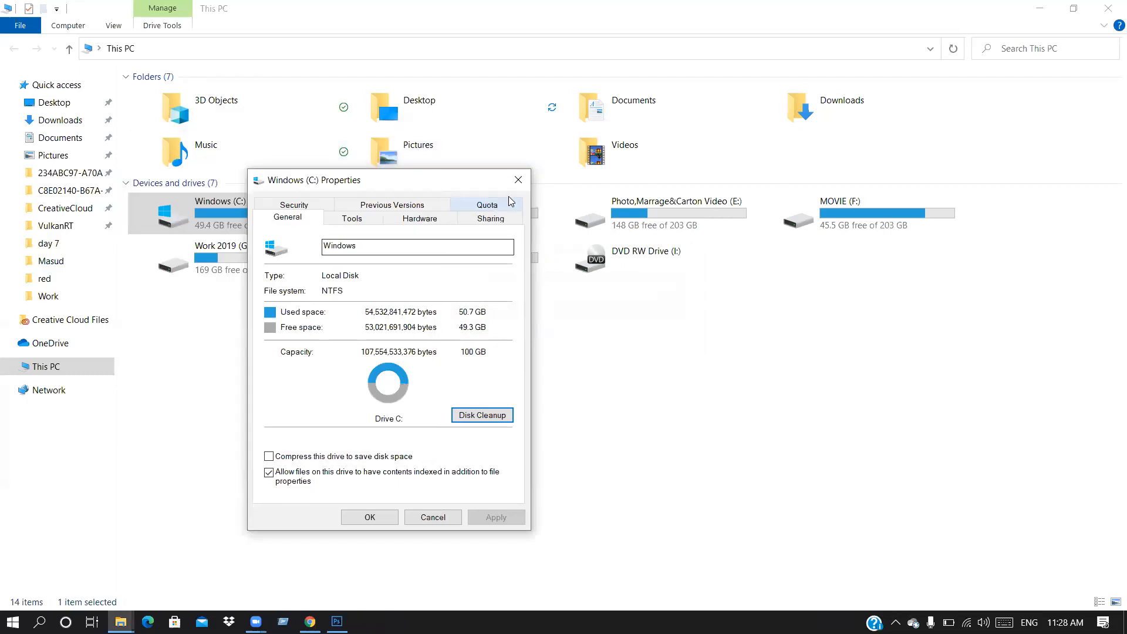
pyautogui.click(519, 180)
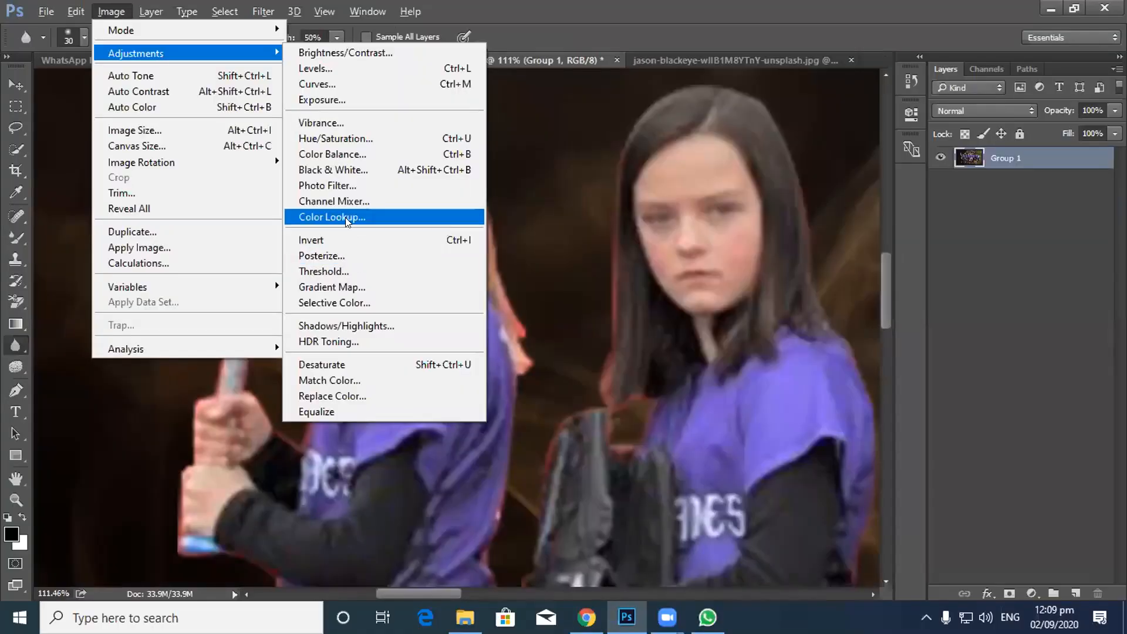
pyautogui.click(357, 393)
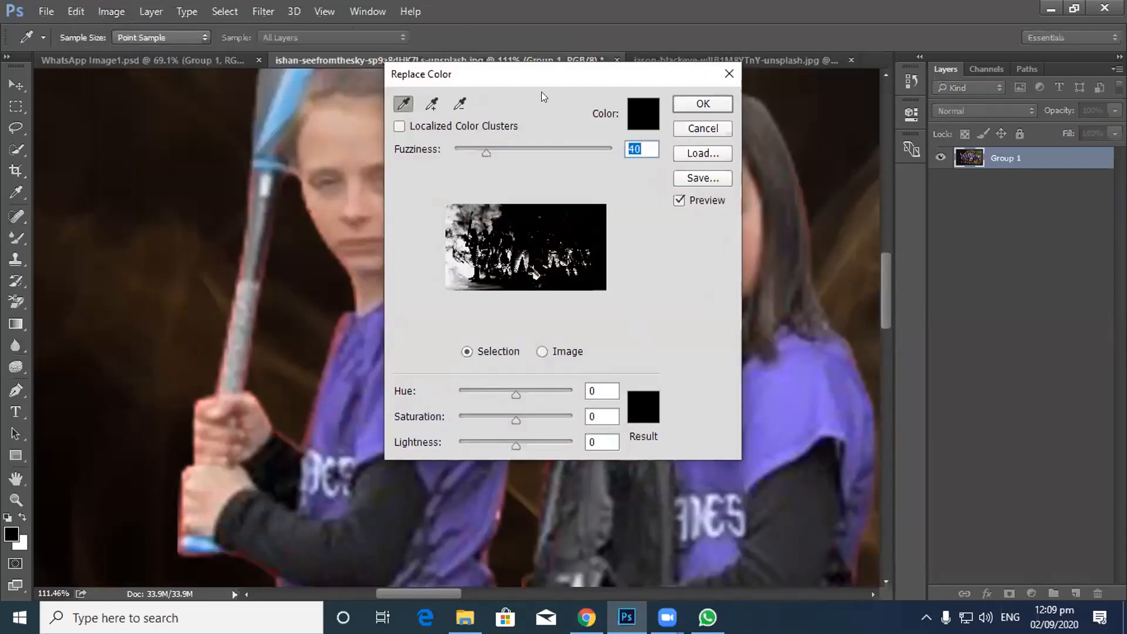
pyautogui.click(336, 327)
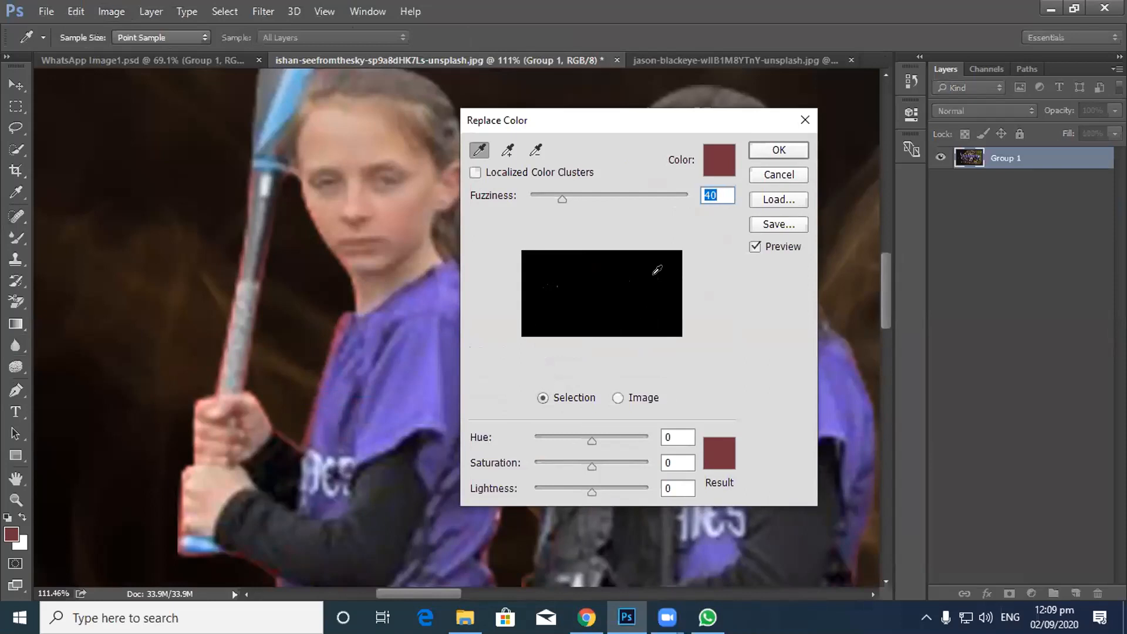
pyautogui.click(719, 464)
pyautogui.click(357, 346)
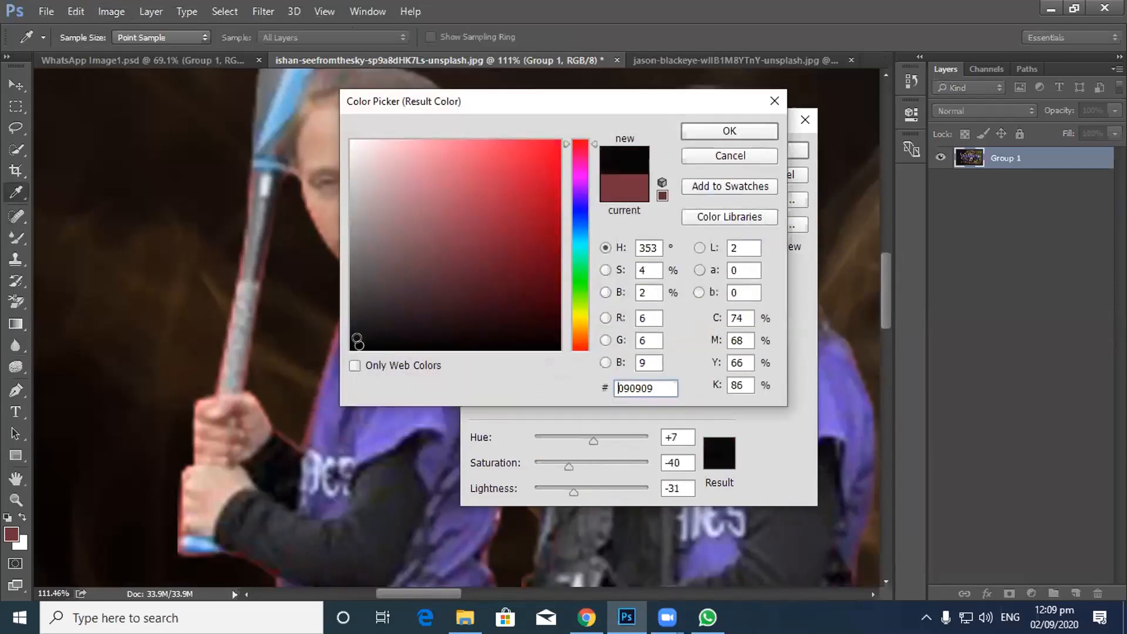
pyautogui.click(709, 134)
pyautogui.moveTo(567, 197)
pyautogui.mouseDown()
pyautogui.moveTo(594, 198)
pyautogui.moveTo(584, 199)
pyautogui.mouseUp()
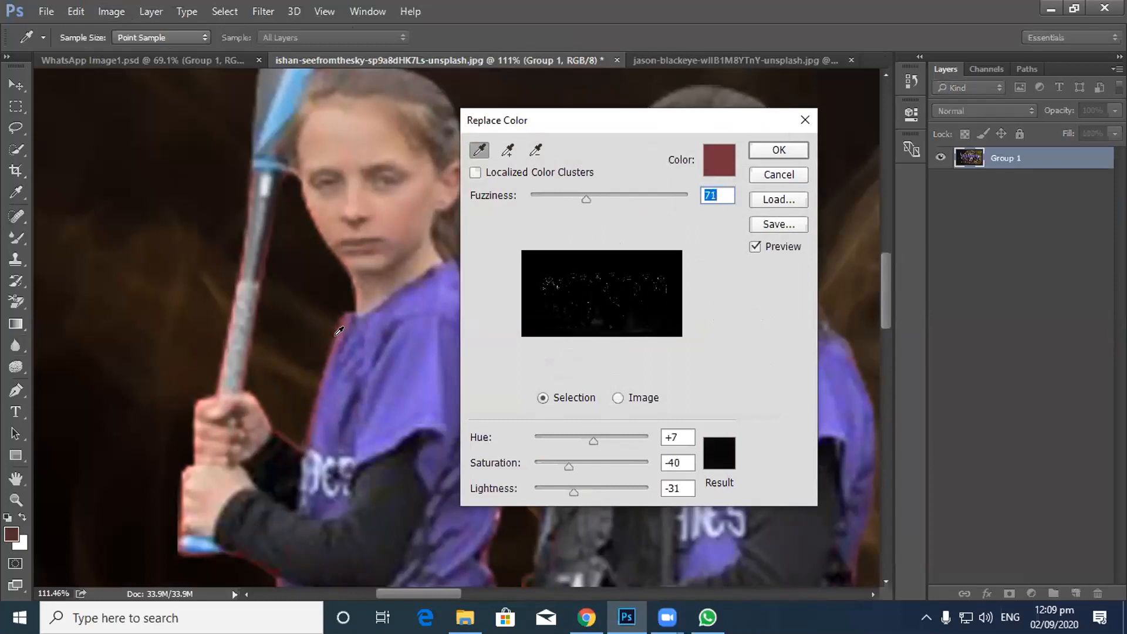
pyautogui.press('ctrl')
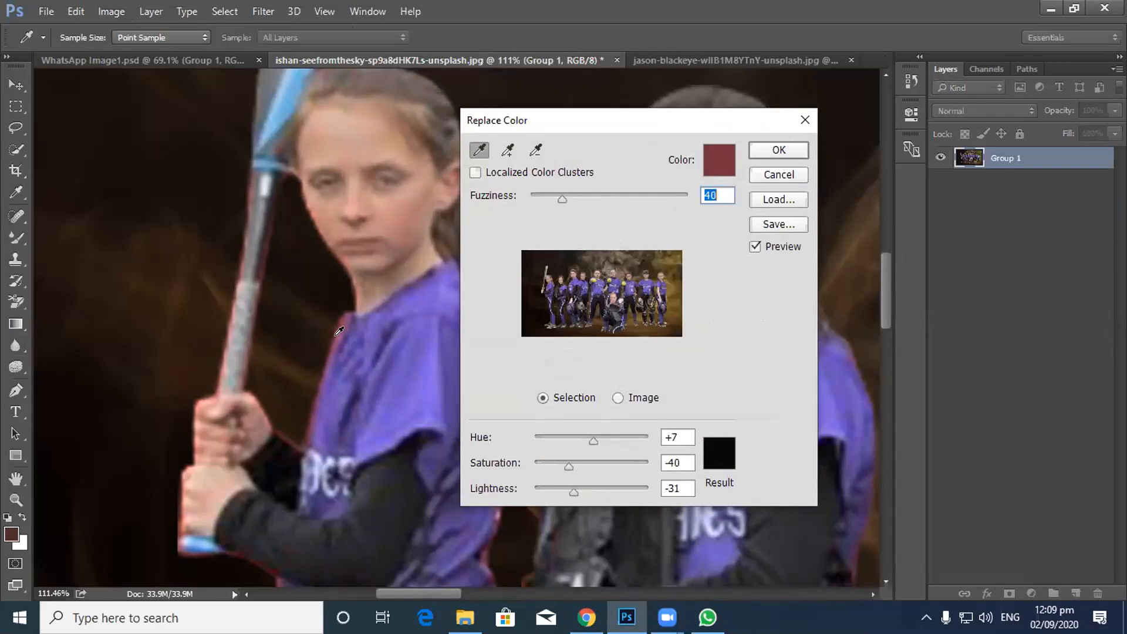
pyautogui.hotkey('ctrl', 'z')
pyautogui.hotkey('ctrl', 'z')
pyautogui.hotkey('ctrl', 'z')
pyautogui.press('alt')
pyautogui.click(804, 121)
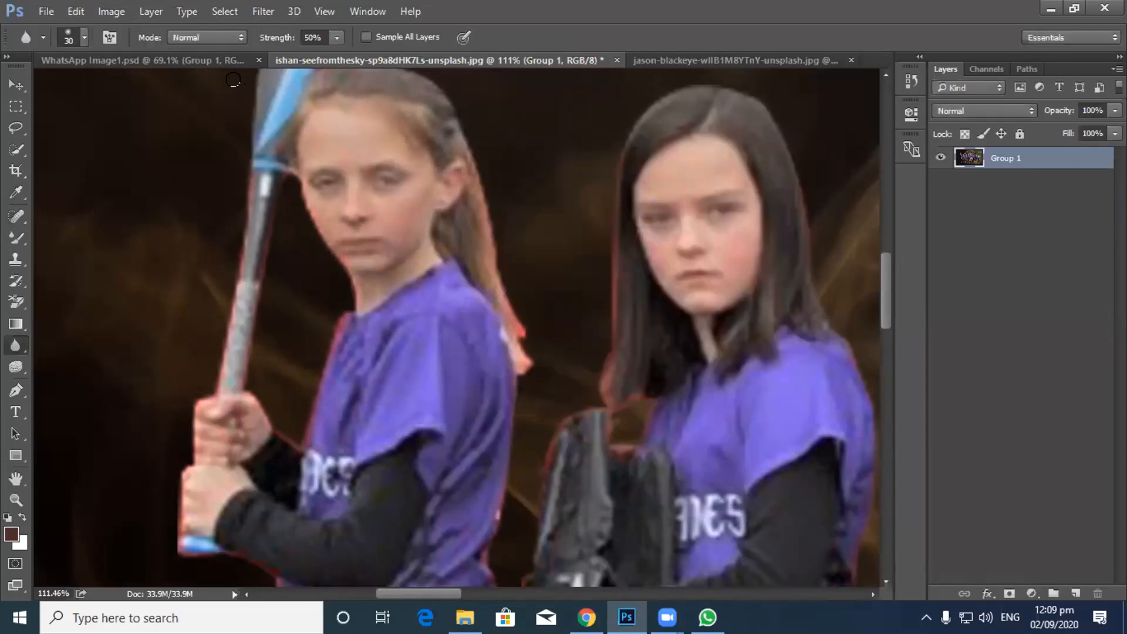
# Step: Open Image > Adjustments > Replace Color, sample the reddish edge and raise Fuzziness
pyautogui.click(263, 11)
pyautogui.moveTo(101, 16)
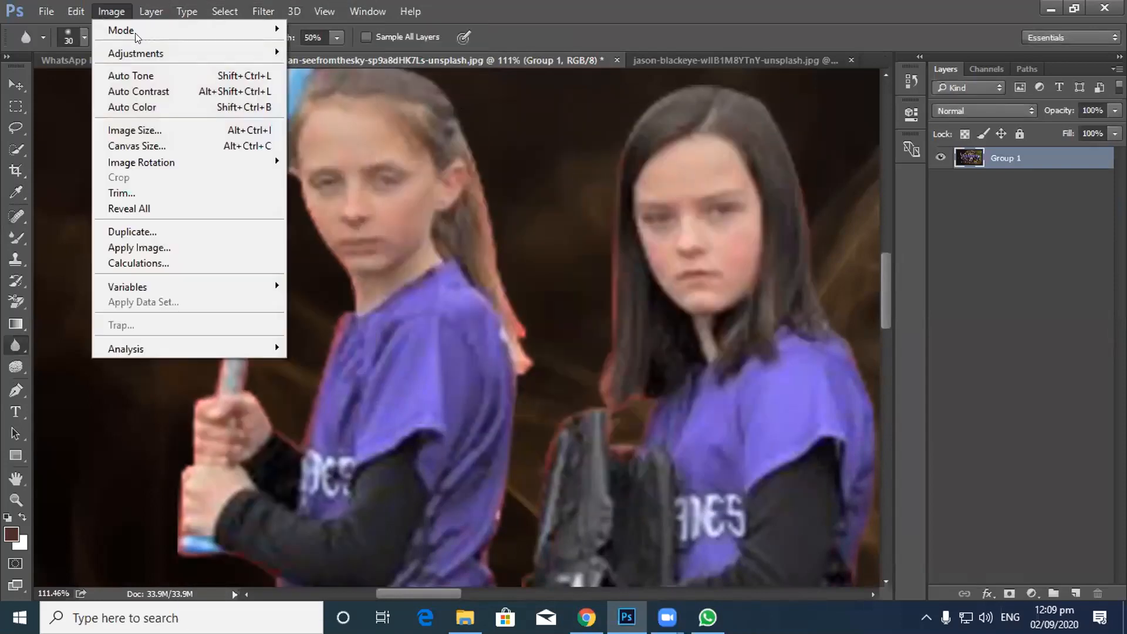
pyautogui.moveTo(206, 54)
pyautogui.click(339, 395)
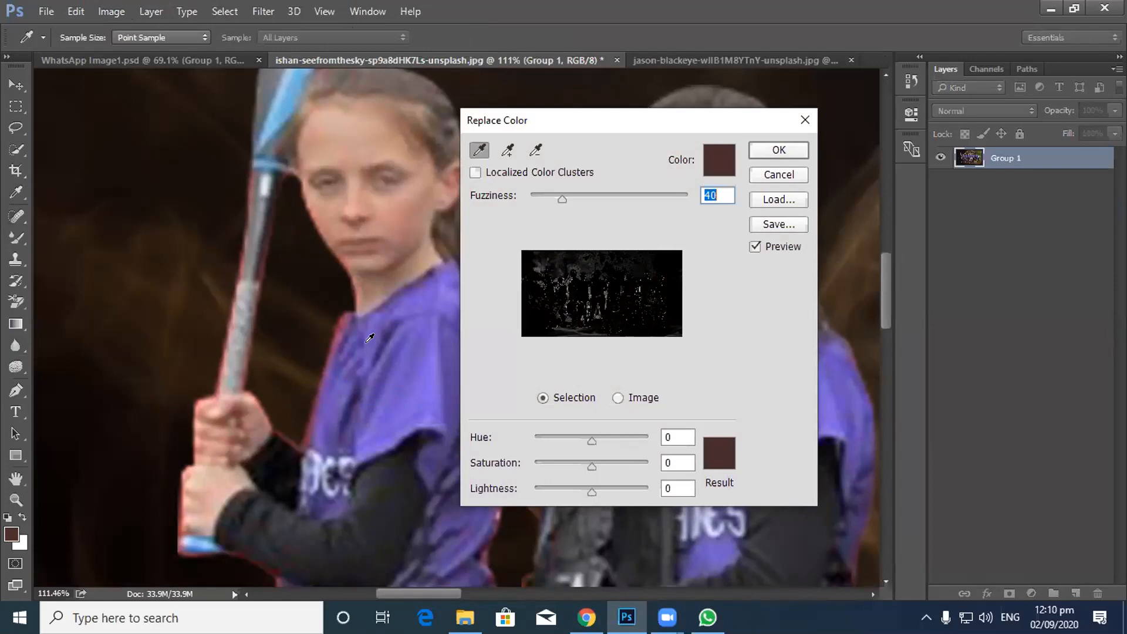
pyautogui.click(335, 328)
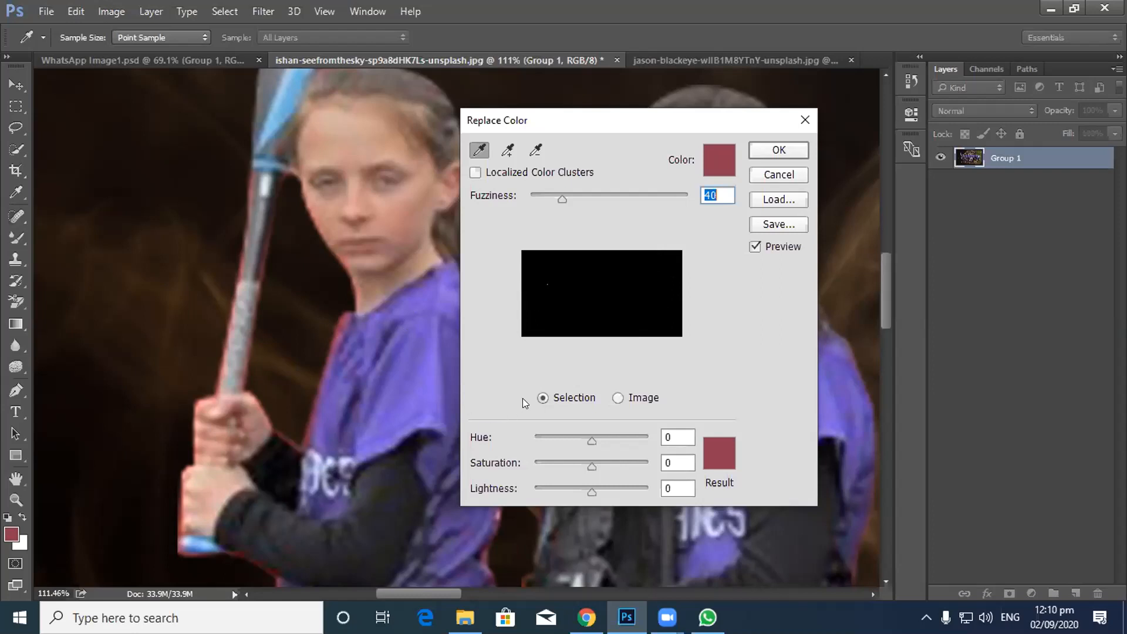
pyautogui.moveTo(561, 197); pyautogui.dragTo(593, 199)
# Step: Set the replacement colour to light lavender purple (8e6dca): Hue −85, Saturation +5, Lightness +21
pyautogui.click(720, 453)
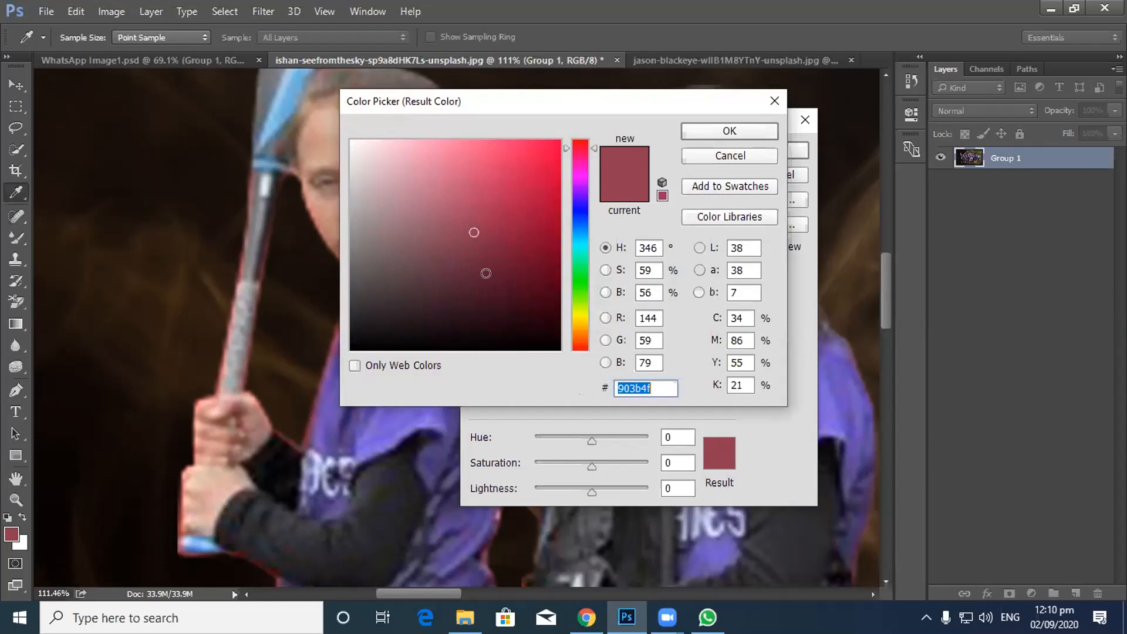
pyautogui.click(388, 420)
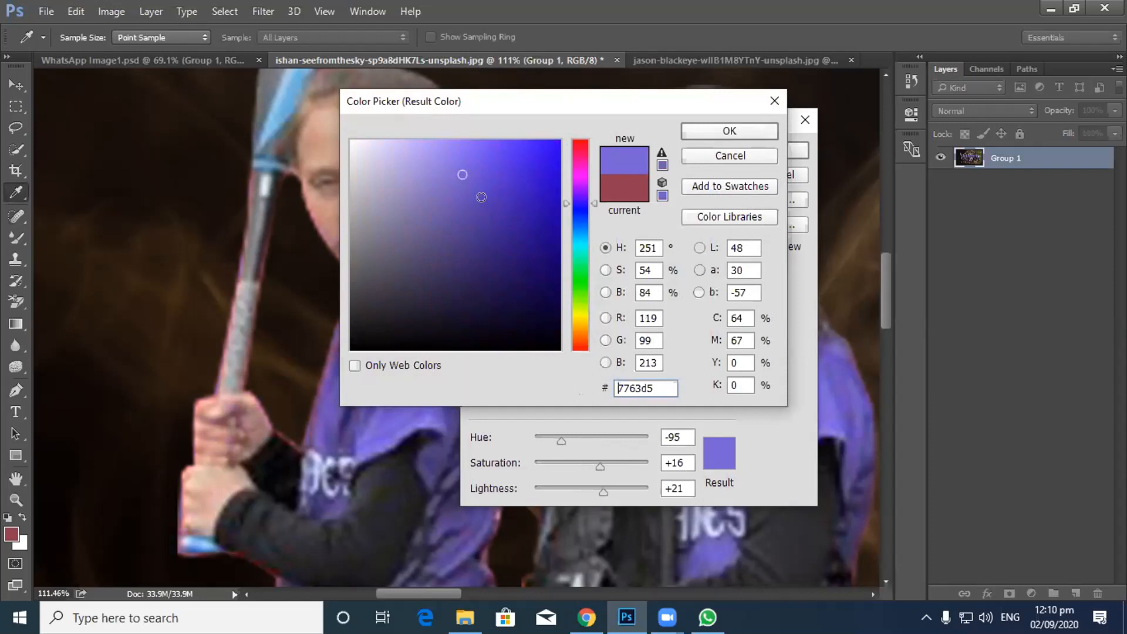
pyautogui.click(714, 159)
pyautogui.click(710, 459)
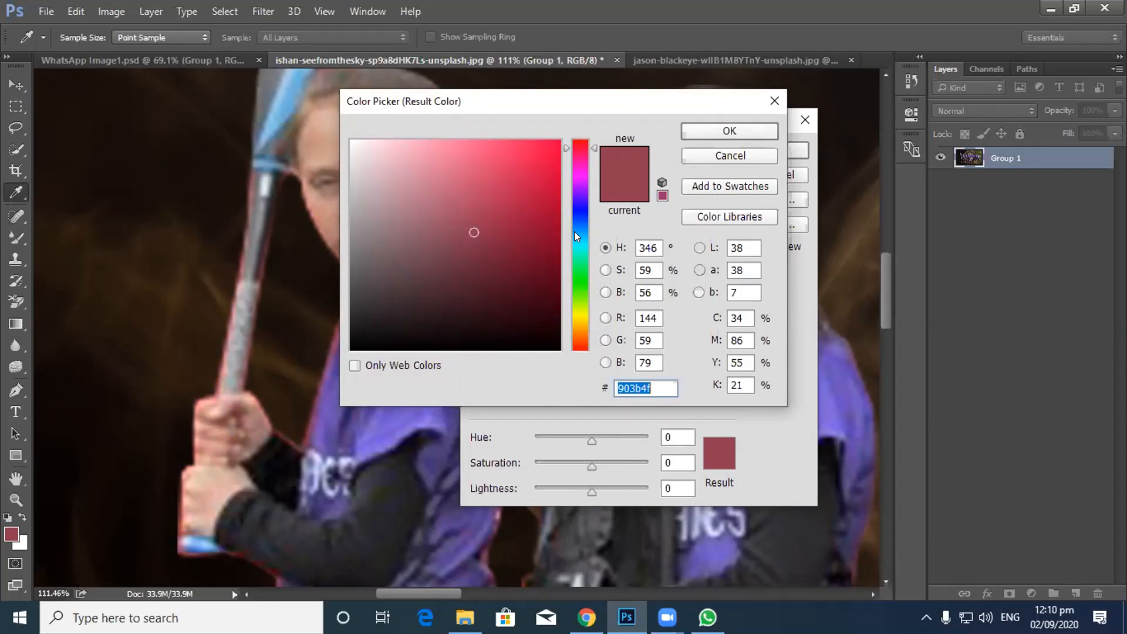
pyautogui.moveTo(574, 230)
pyautogui.mouseDown()
pyautogui.moveTo(581, 219)
pyautogui.moveTo(574, 226)
pyautogui.mouseUp()
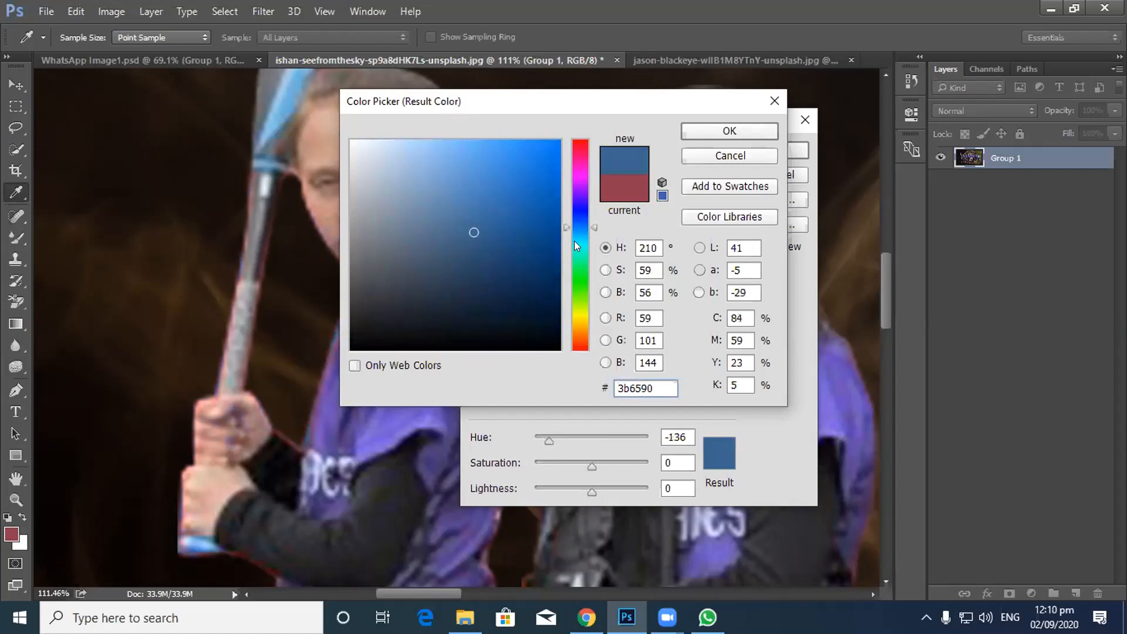
pyautogui.click(574, 197)
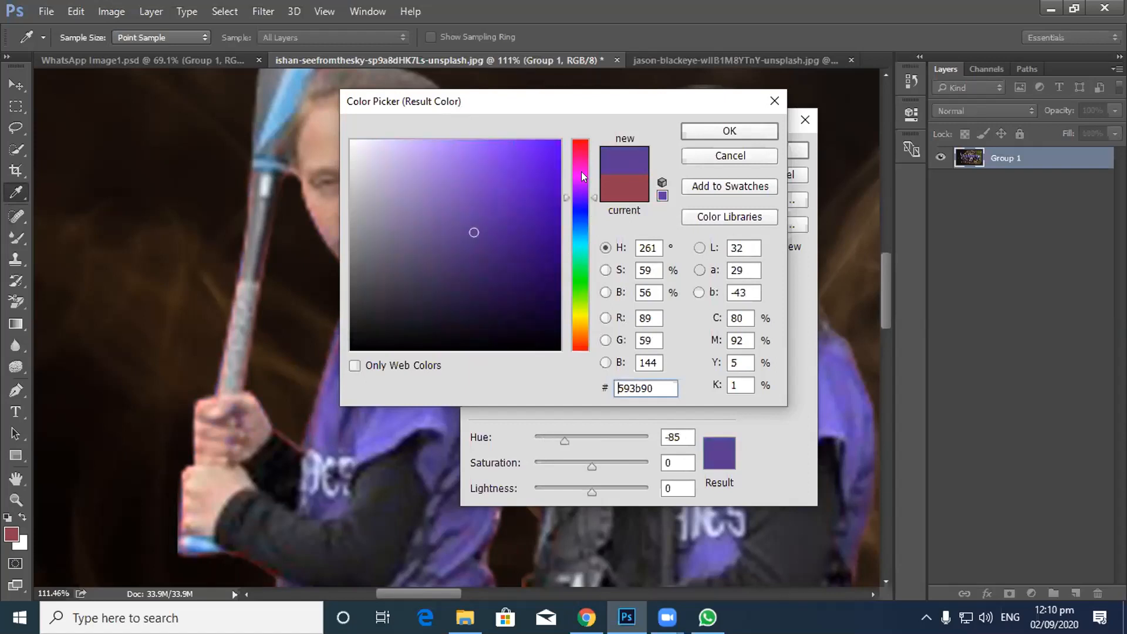
pyautogui.moveTo(588, 101); pyautogui.dragTo(744, 168)
pyautogui.moveTo(628, 299); pyautogui.dragTo(594, 247)
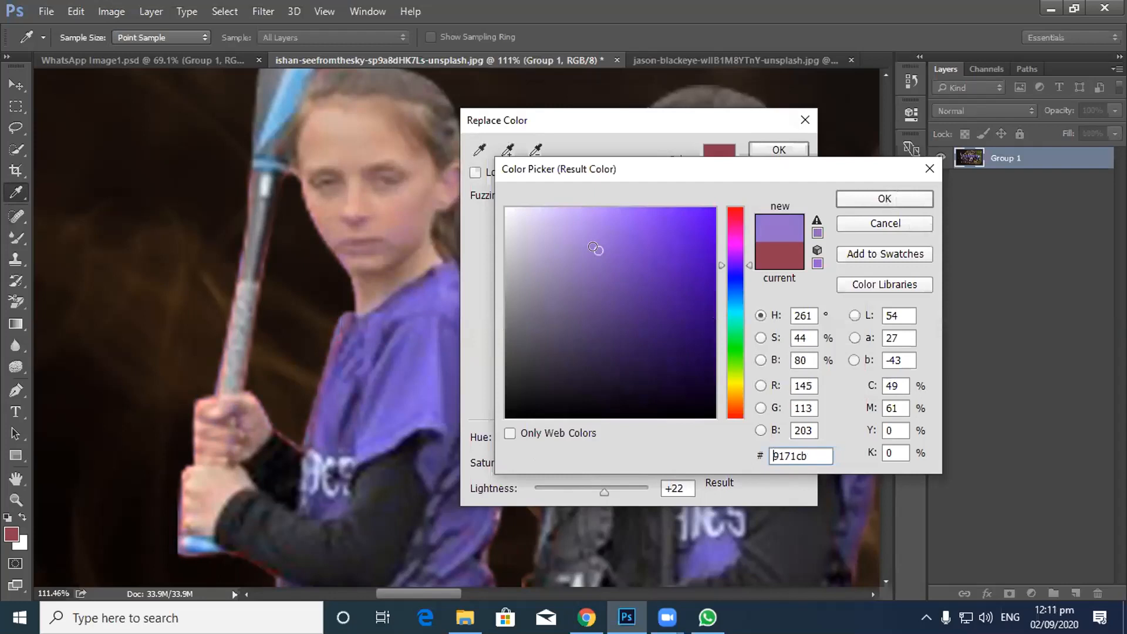
pyautogui.moveTo(594, 247); pyautogui.dragTo(599, 247)
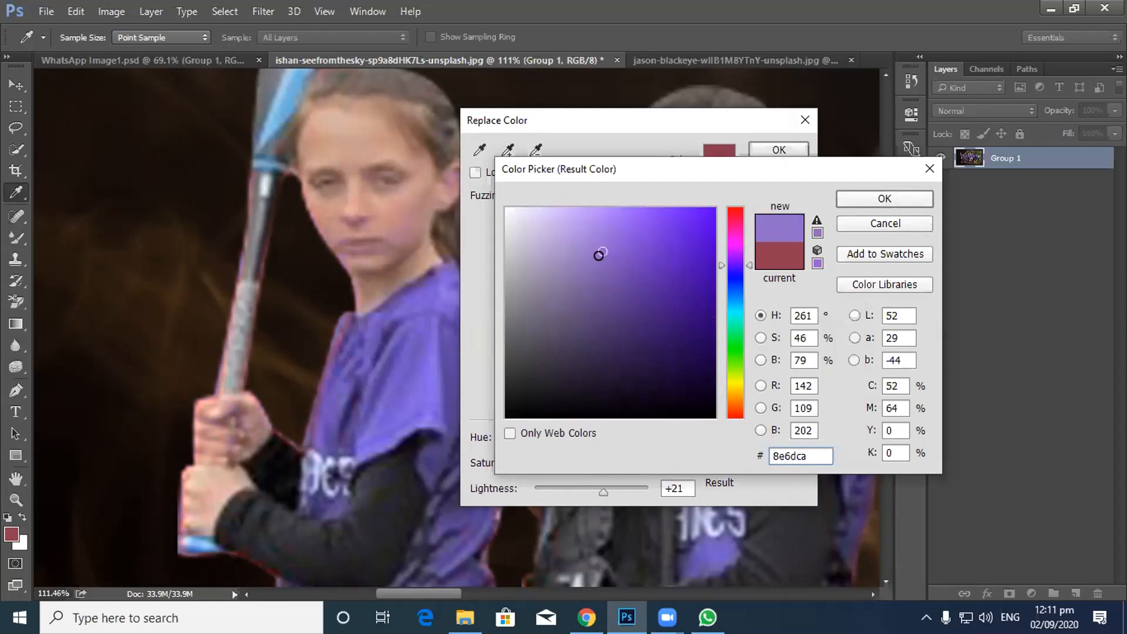
pyautogui.click(874, 200)
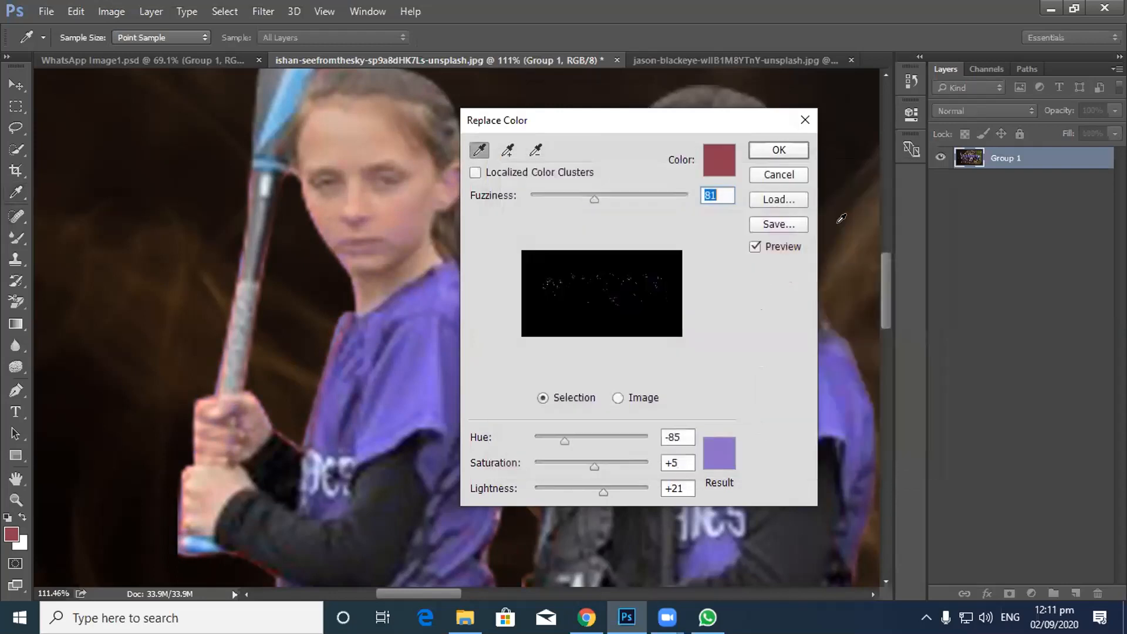
# Step: Apply the lavender-purple Replace Color, then zoom out and back in to check the team photo
pyautogui.click(767, 149)
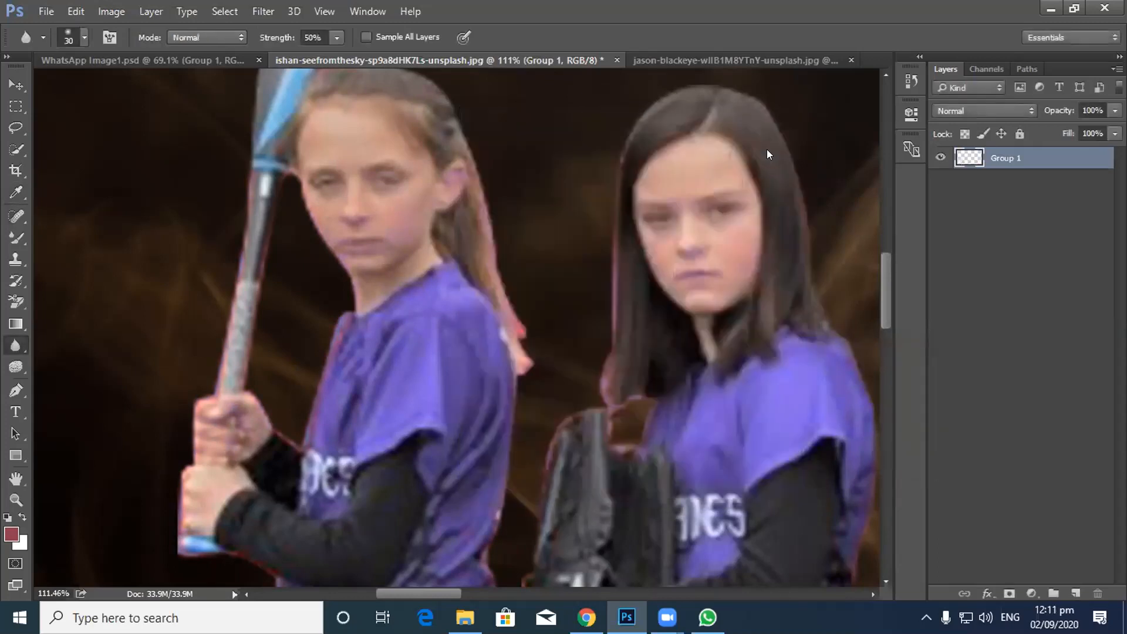
pyautogui.scroll(-5, 693, 336)
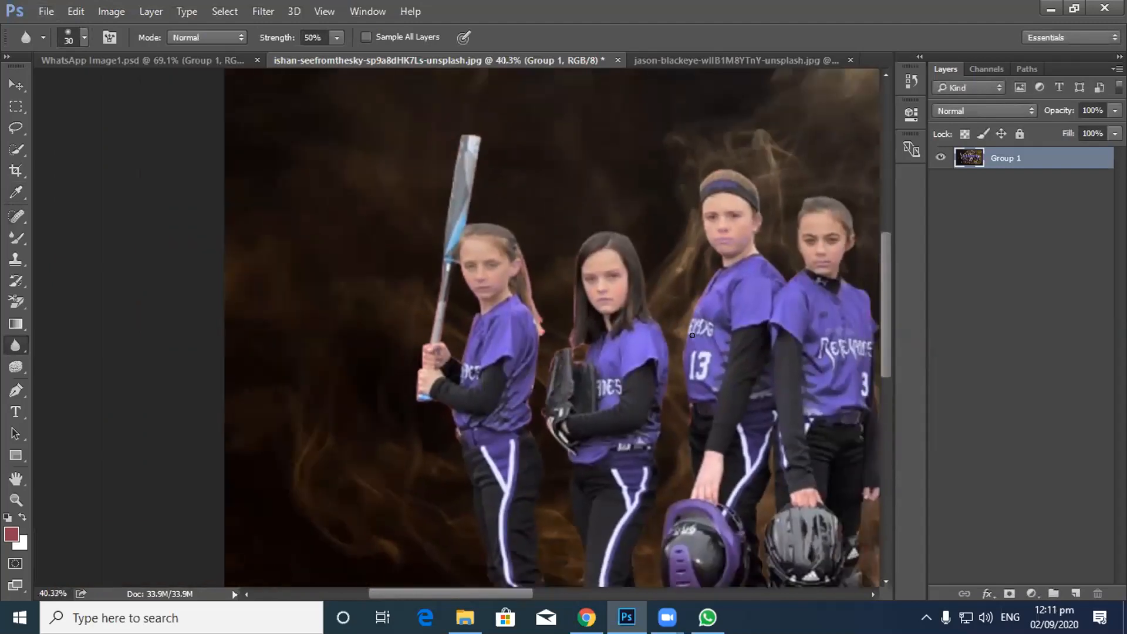
pyautogui.scroll(-1, 692, 335)
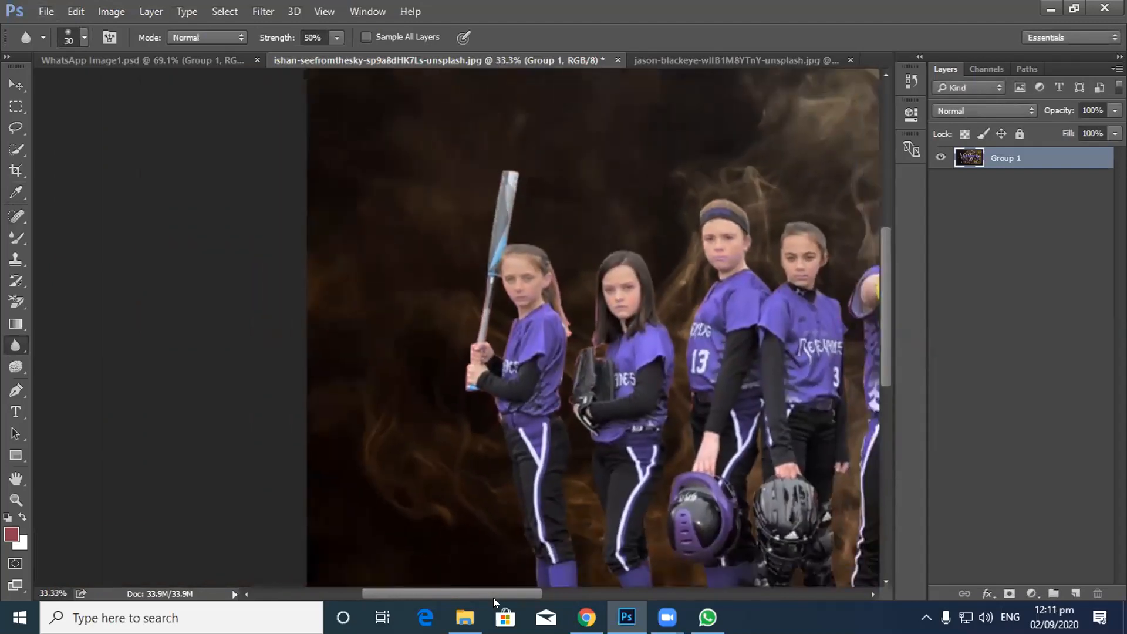
pyautogui.scroll(4, 339, 430)
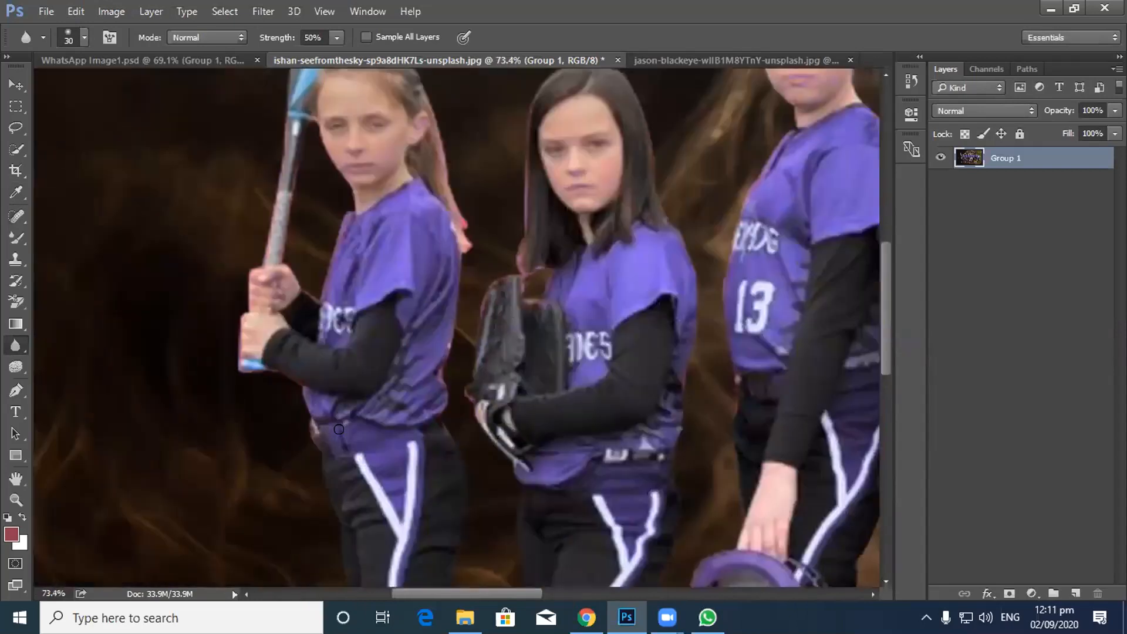
pyautogui.scroll(2, 339, 429)
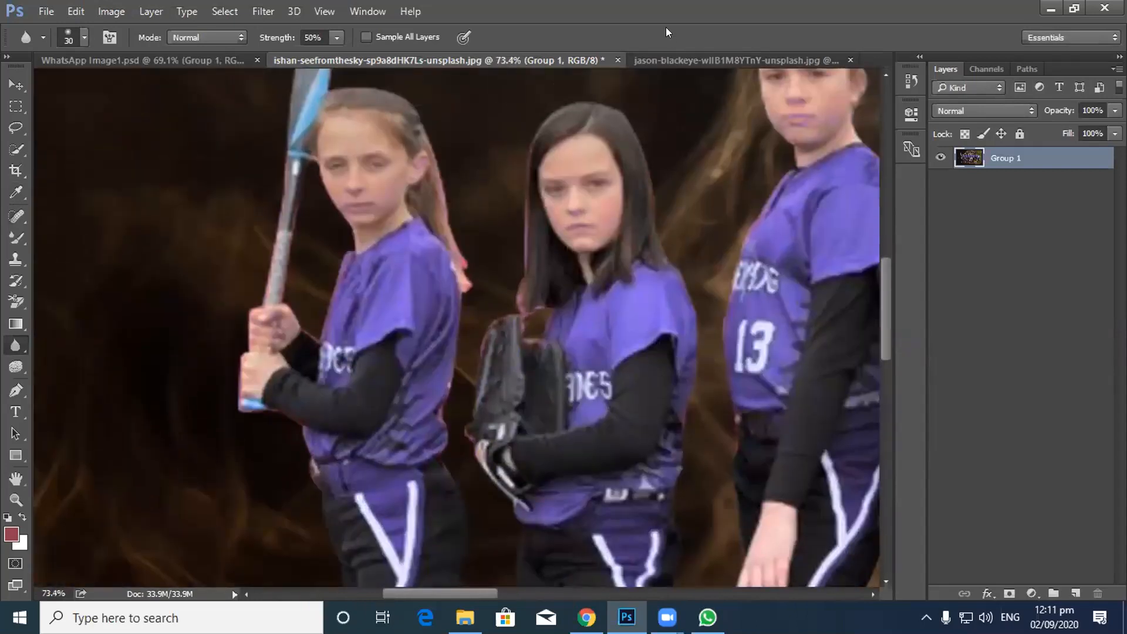
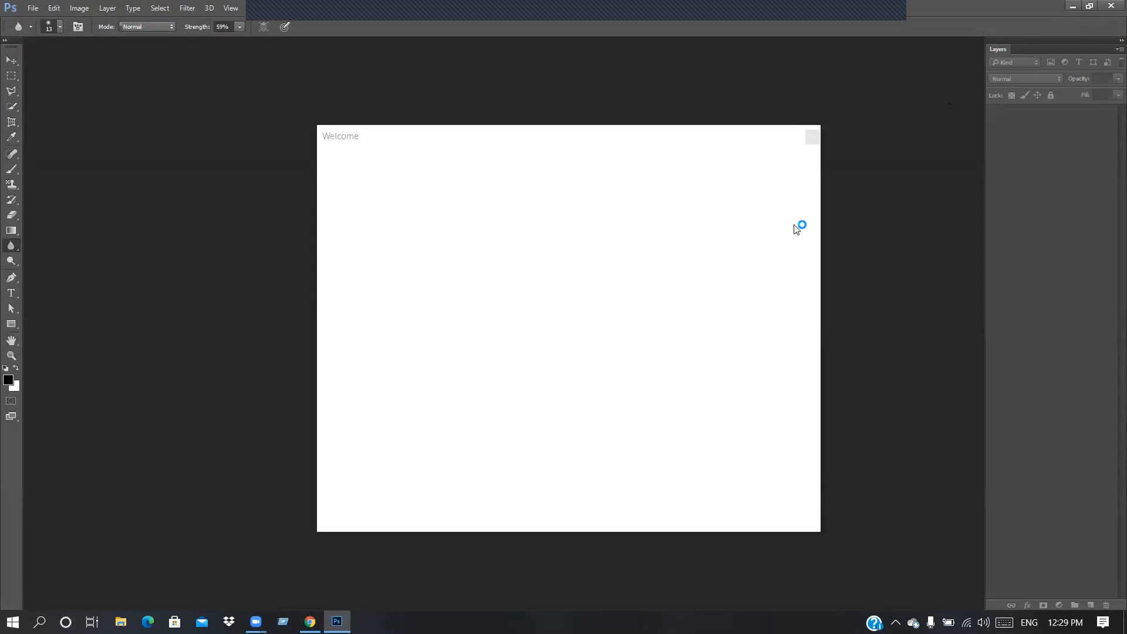
# Step: Dismiss Photoshop's Welcome screen, minimize it, and browse This PC to Work 2019 (G:) > Work
pyautogui.click(813, 137)
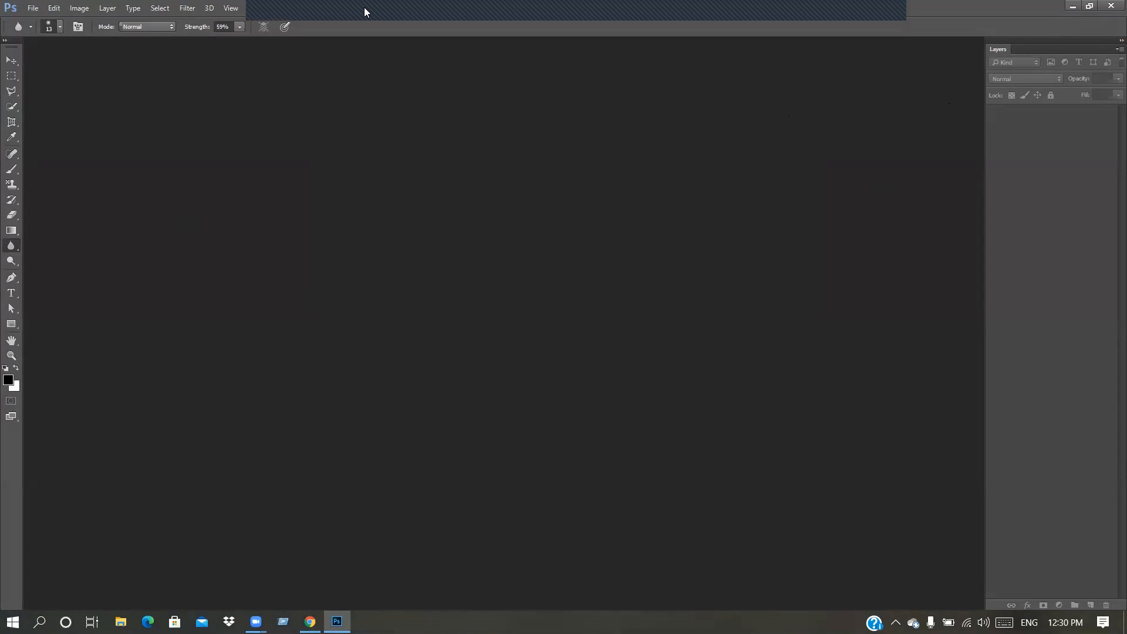
pyautogui.click(1071, 6)
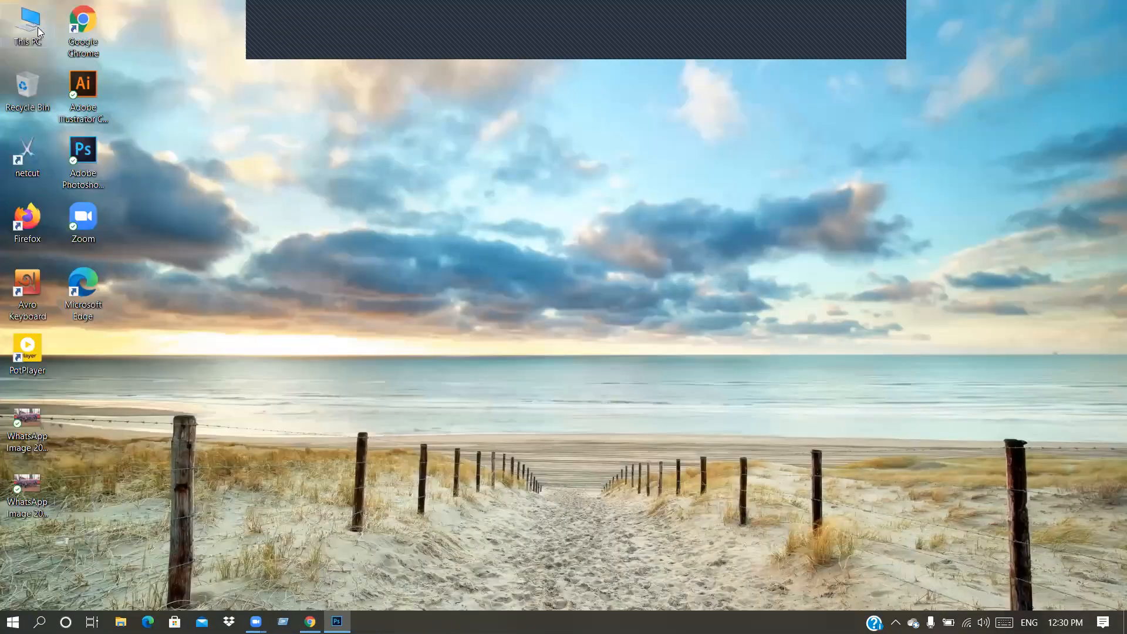
pyautogui.doubleClick(42, 32)
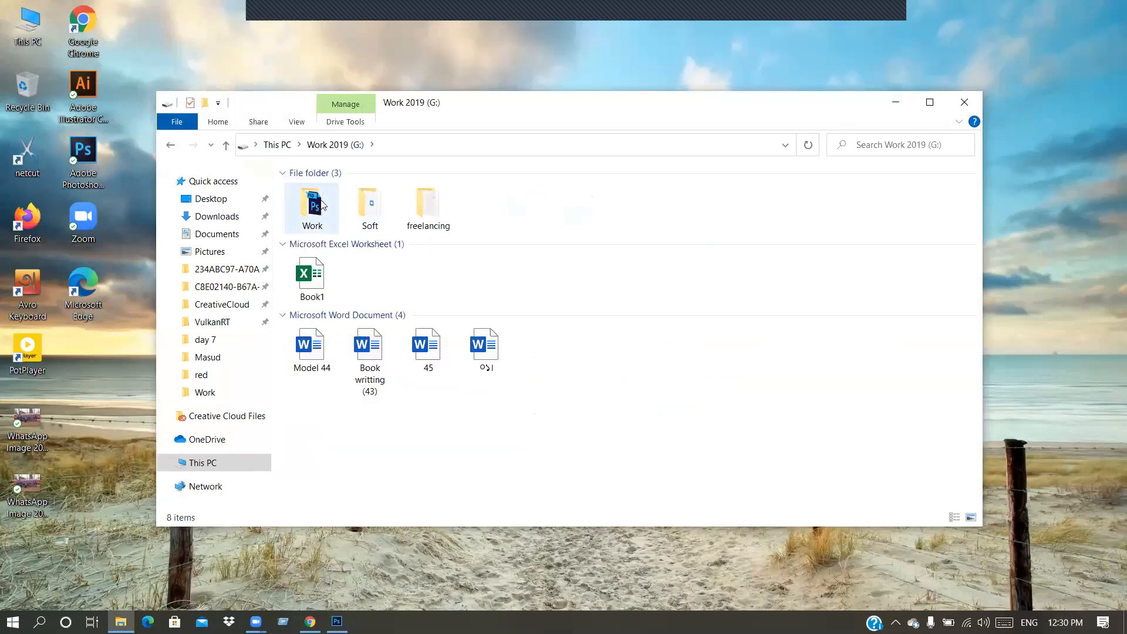
pyautogui.doubleClick(318, 205)
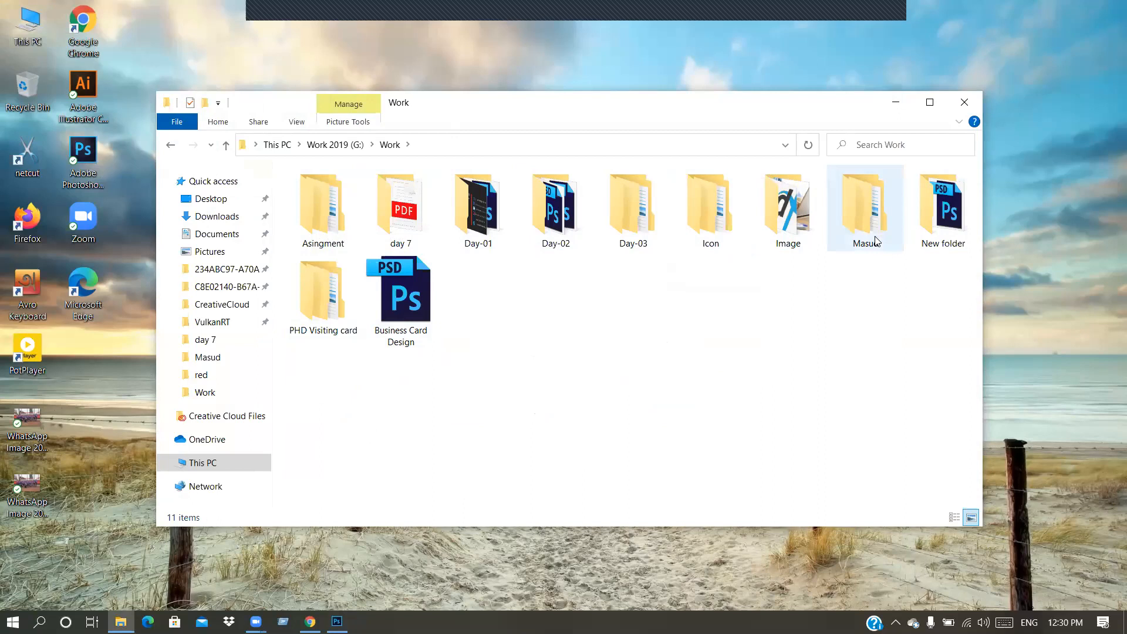
pyautogui.moveTo(875, 241)
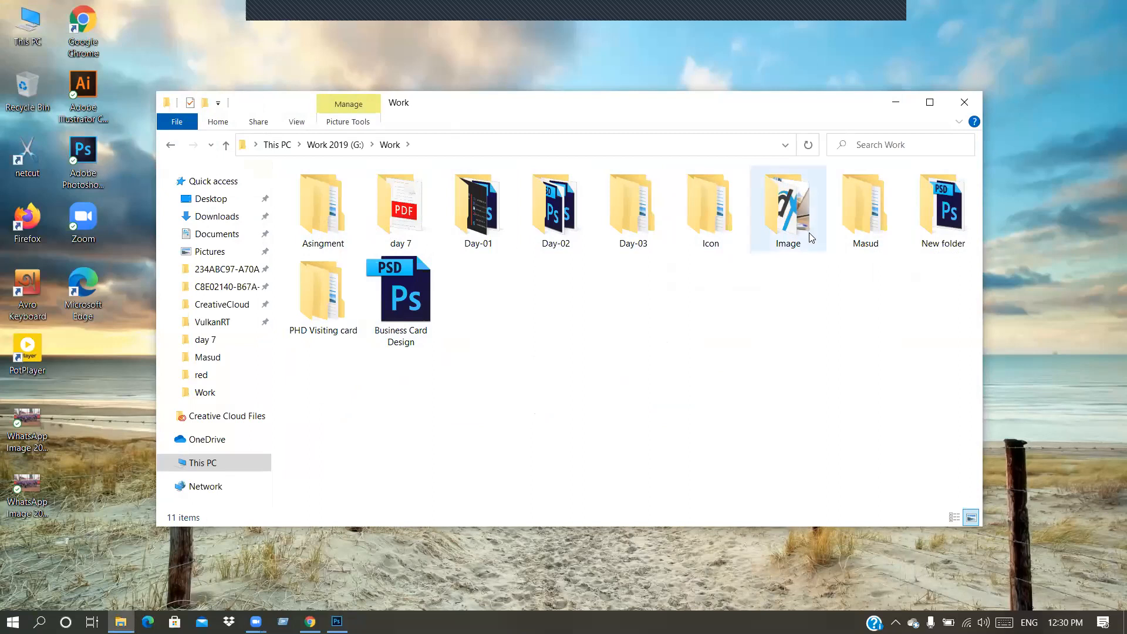
pyautogui.moveTo(799, 231)
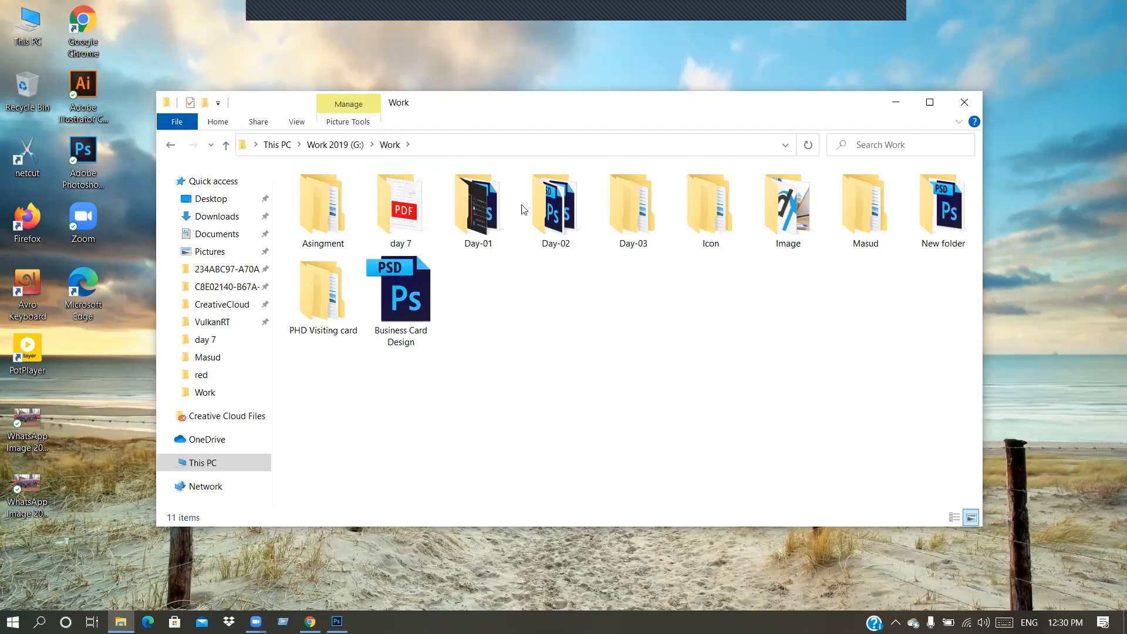
# Step: Make a new folder named 'Day 4' via New > Folder and move Asingment into it
pyautogui.rightClick(552, 338)
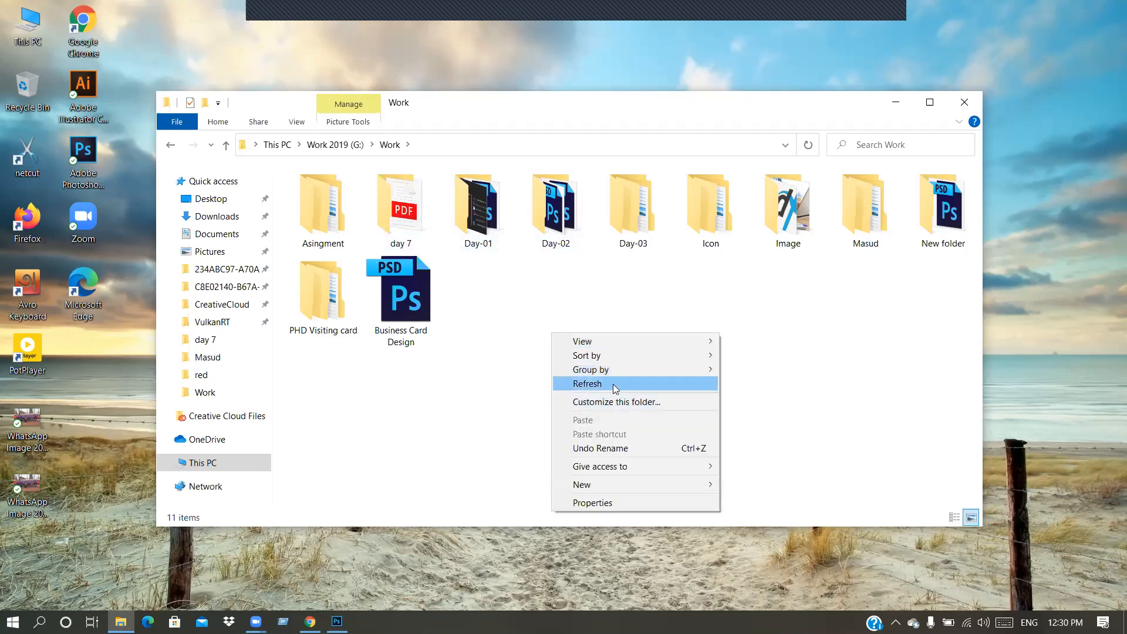
pyautogui.moveTo(620, 486)
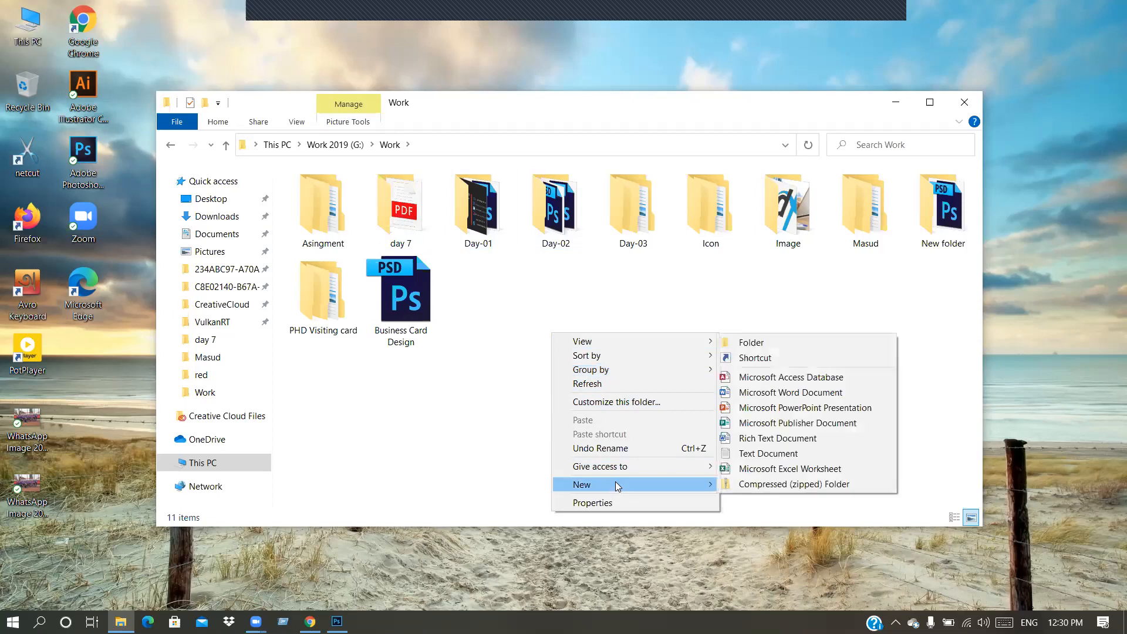
pyautogui.click(793, 346)
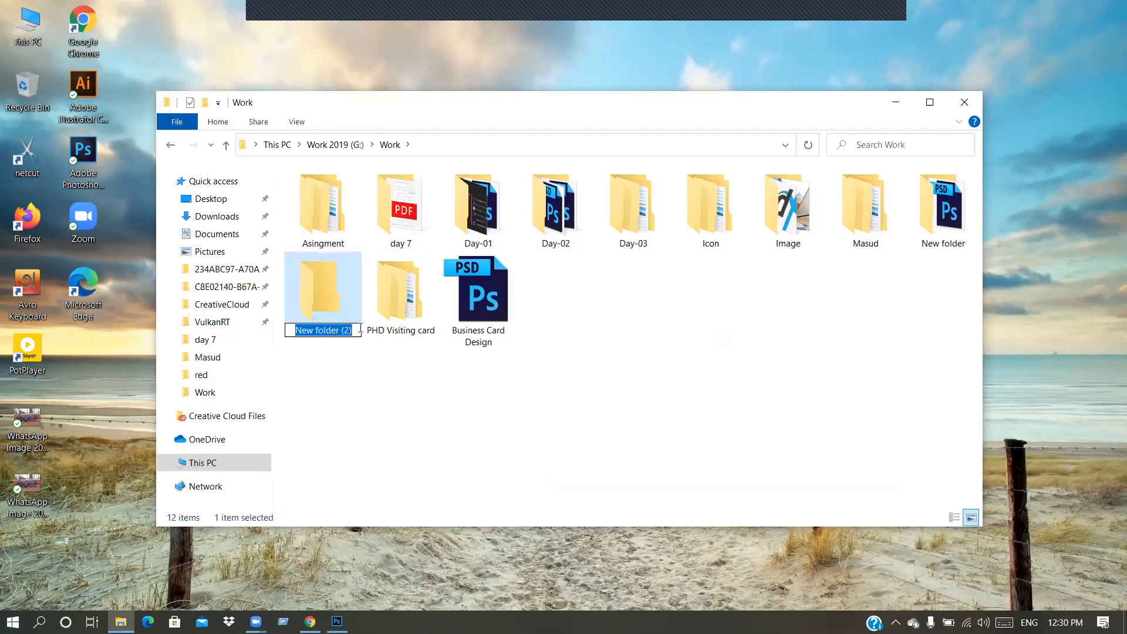
pyautogui.write('Da')
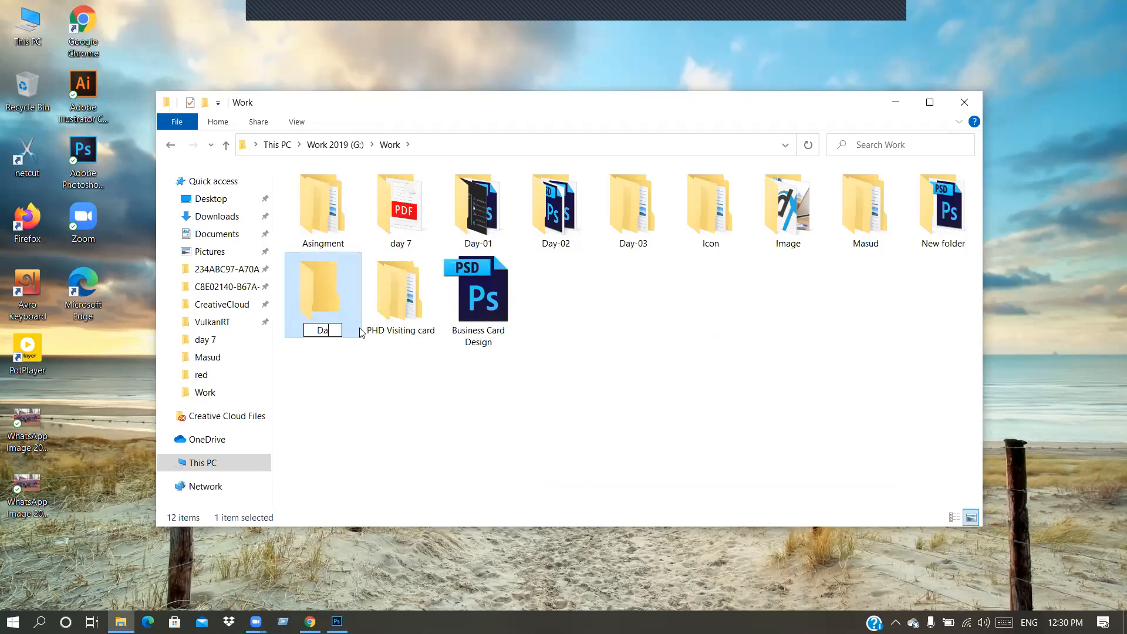
pyautogui.write('y 4')
pyautogui.press('Return')
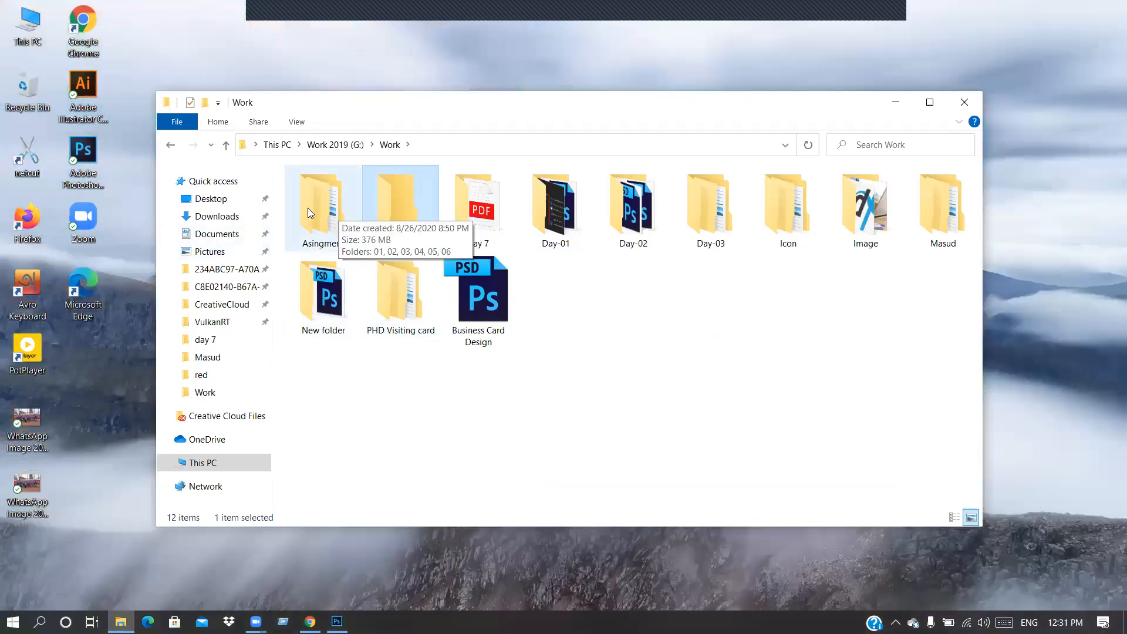
pyautogui.moveTo(310, 213); pyautogui.dragTo(397, 206)
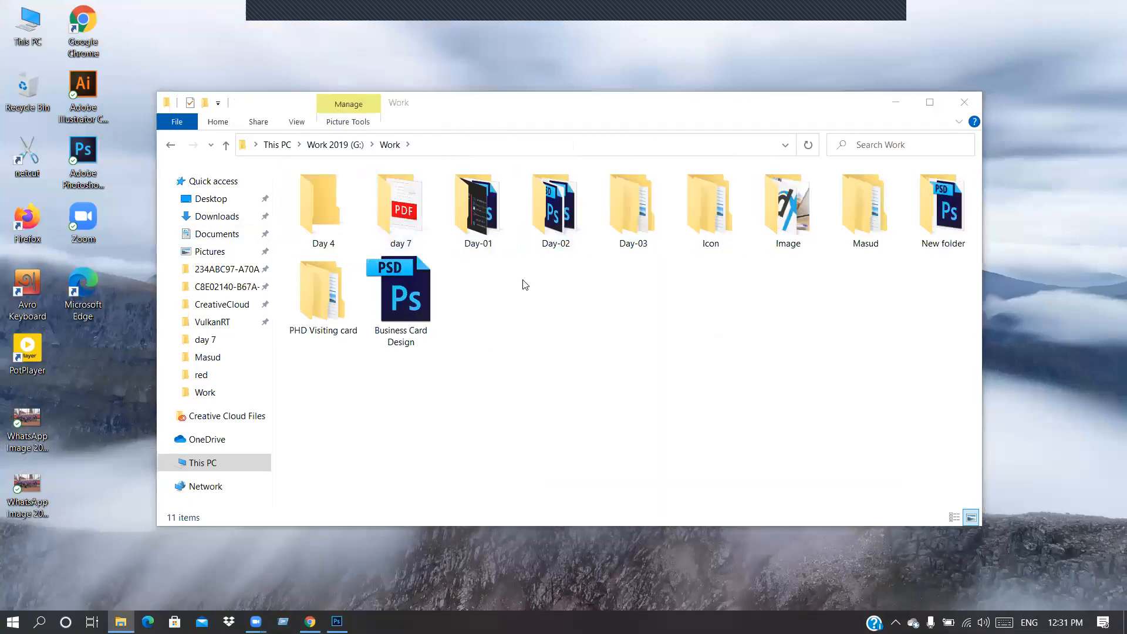
# Step: Add a new folder named 'Day5' in Work and put the Masud folder inside it
pyautogui.rightClick(558, 297)
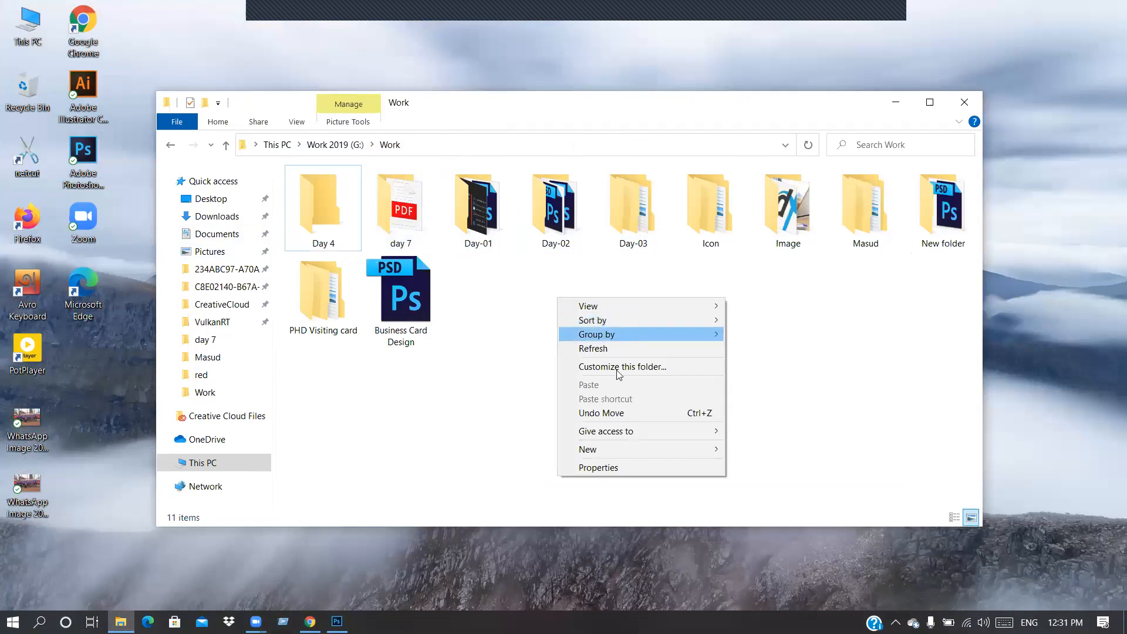
pyautogui.moveTo(639, 454)
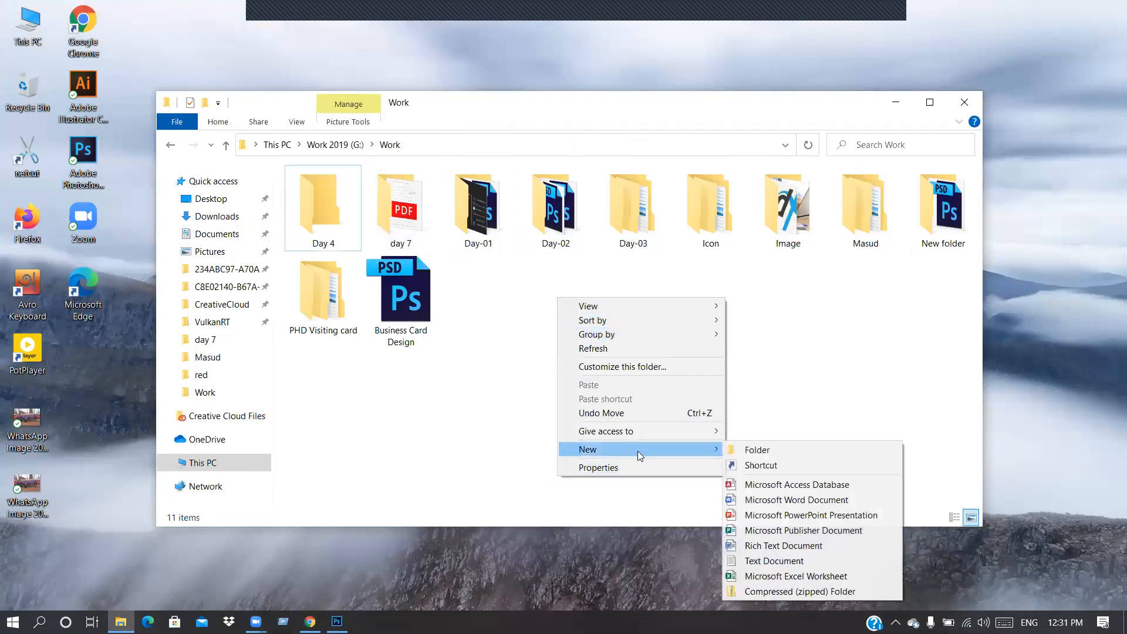
pyautogui.click(775, 448)
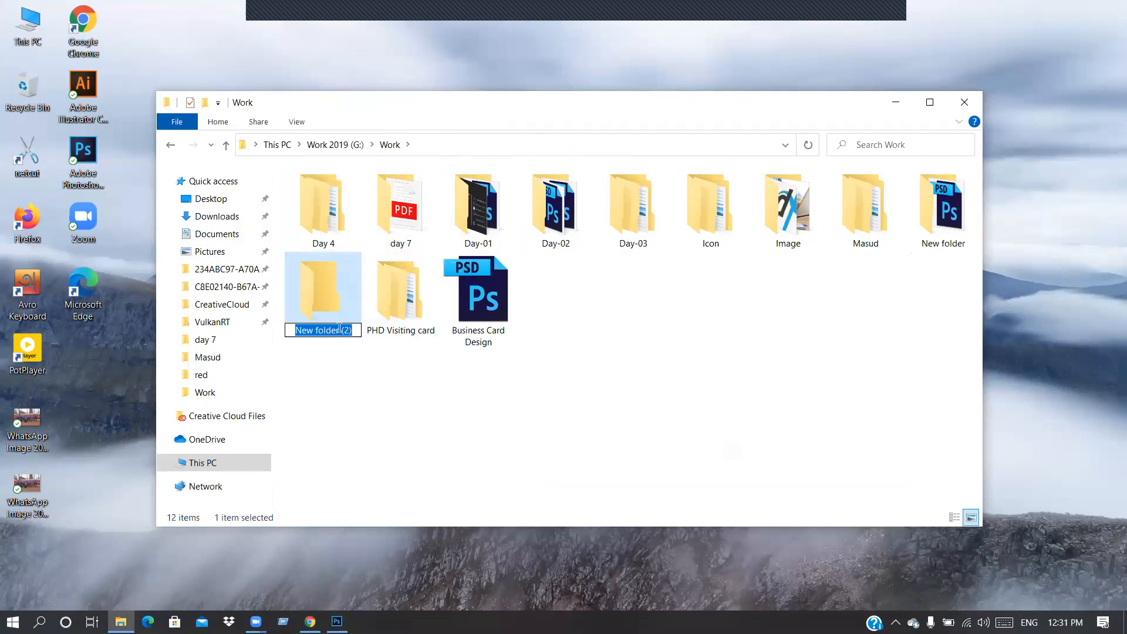
pyautogui.write('Day5')
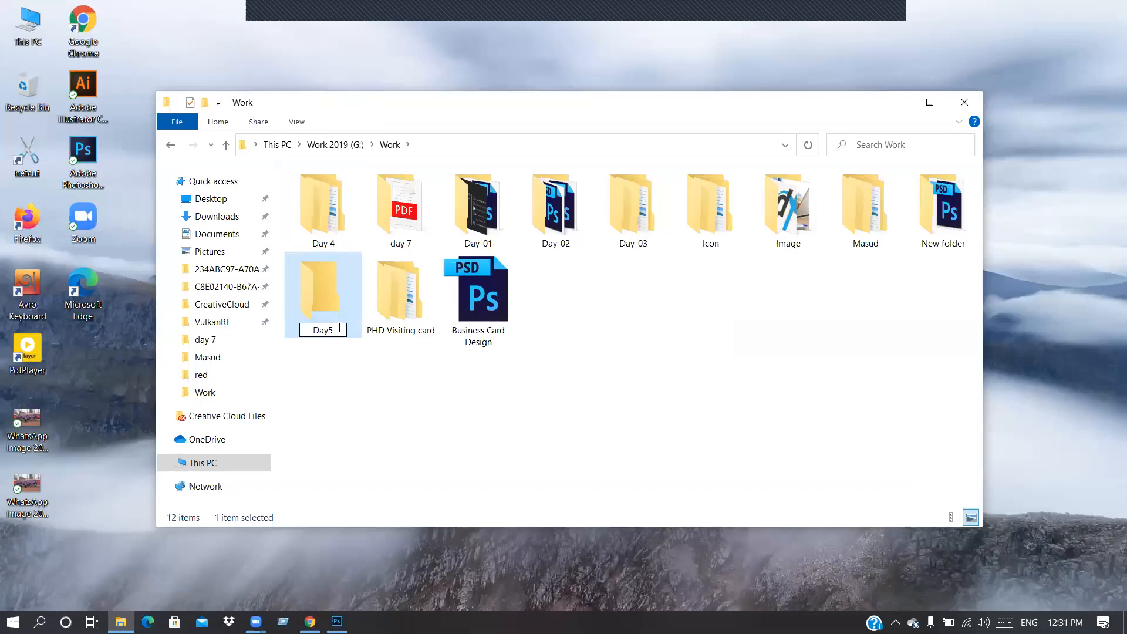
pyautogui.press('Return')
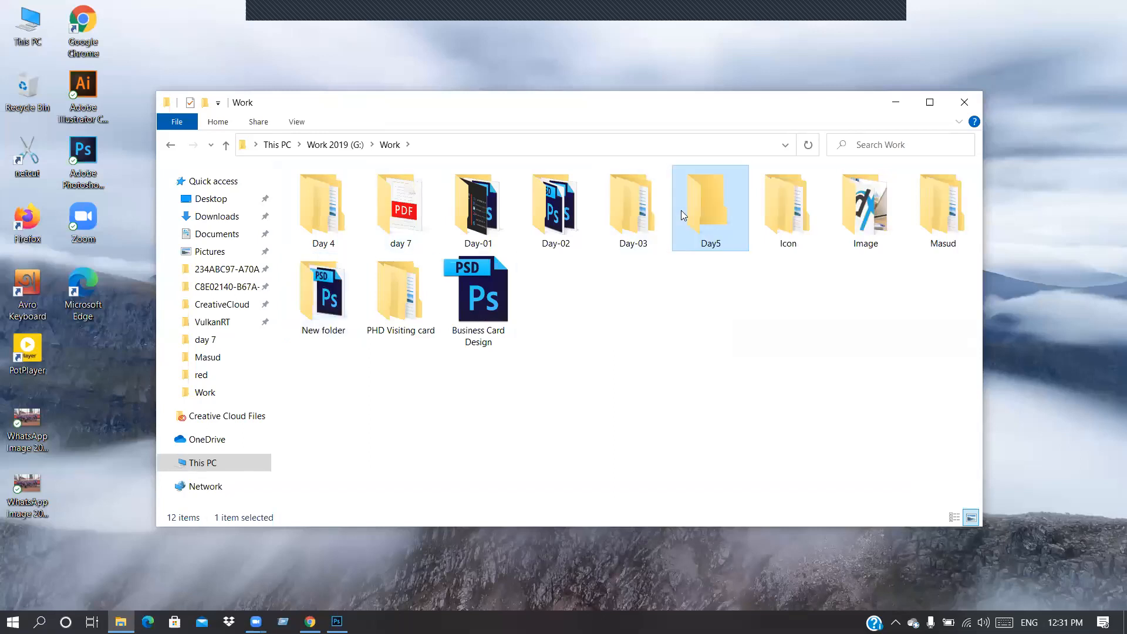
pyautogui.moveTo(946, 222); pyautogui.dragTo(712, 221)
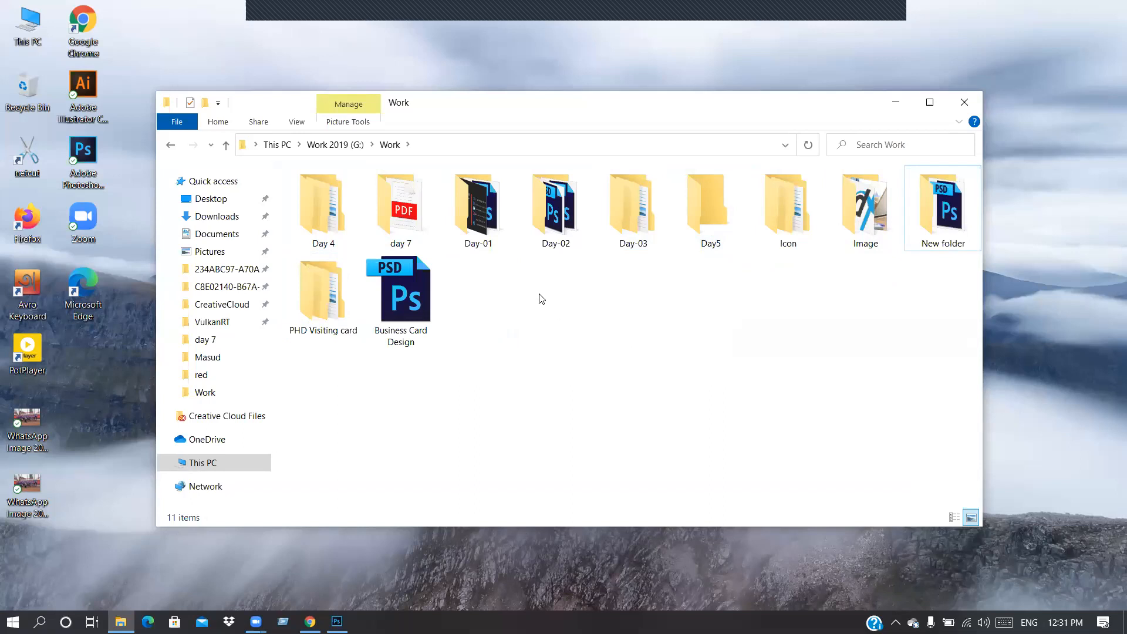
# Step: Preview Business-card-4, card.jpg and Untitled-1.jpg from the Day-01 folder in Photos
pyautogui.doubleClick(482, 217)
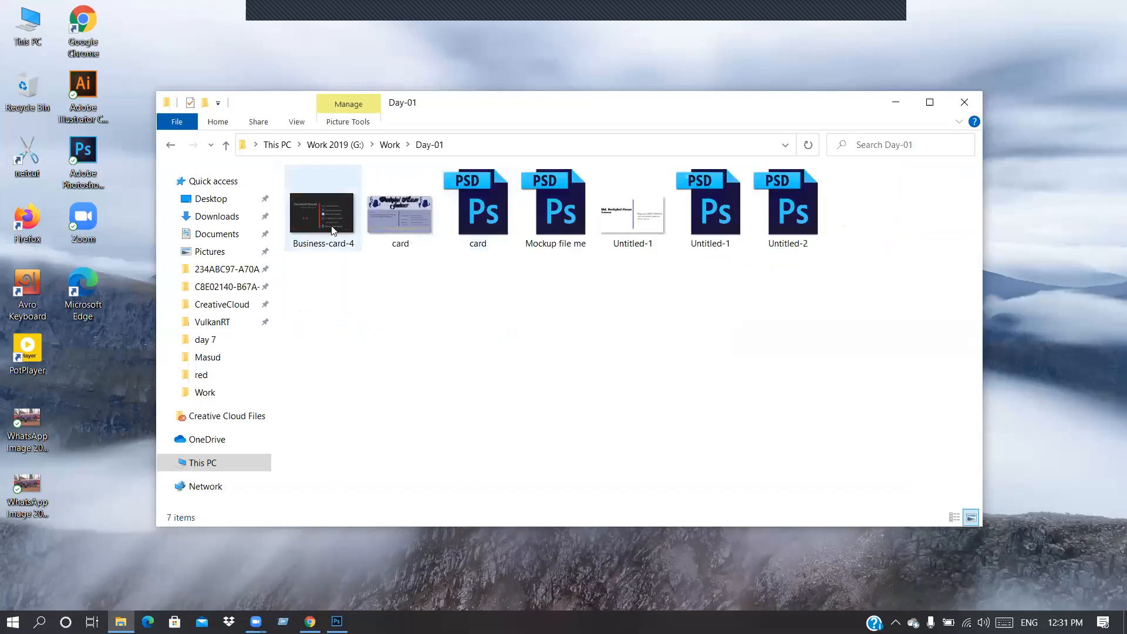
pyautogui.doubleClick(333, 217)
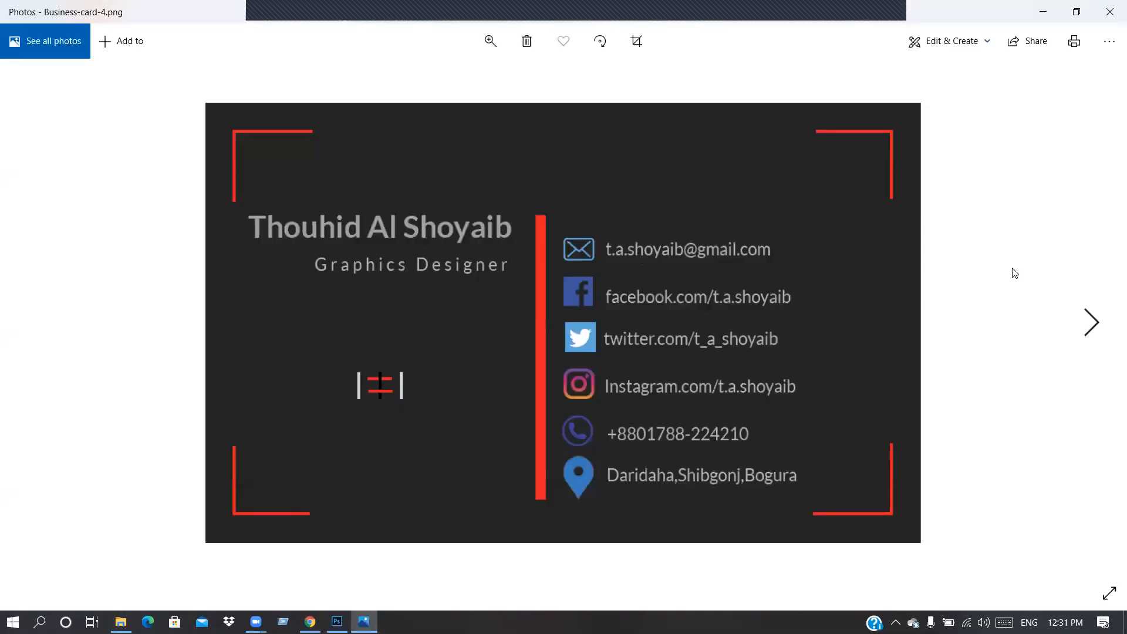
pyautogui.click(1098, 323)
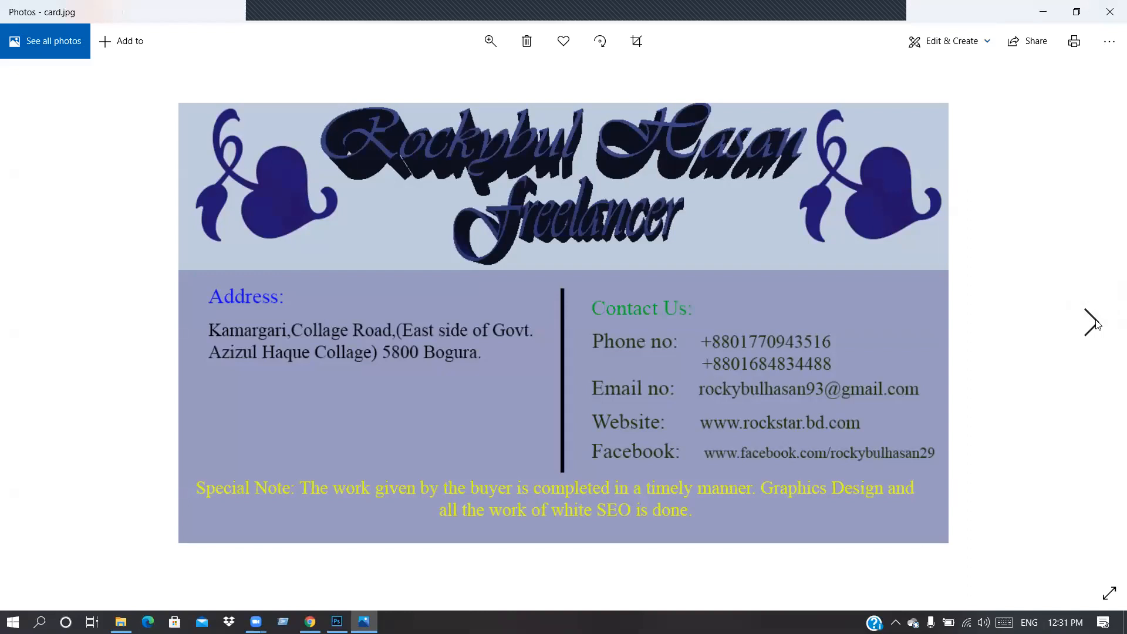
pyautogui.click(1095, 324)
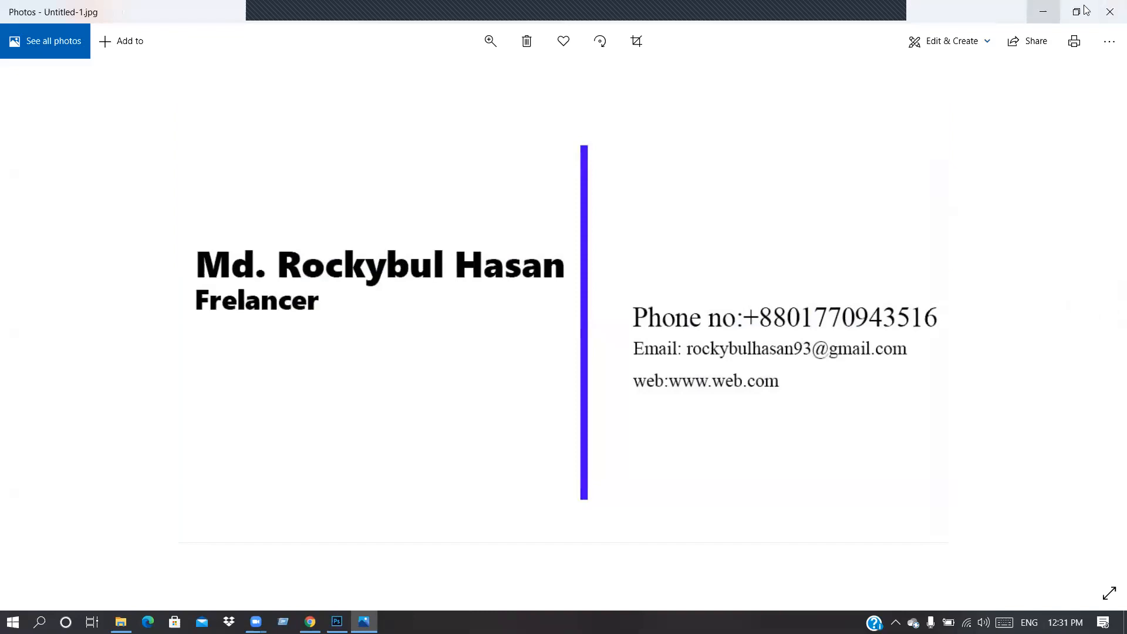
pyautogui.click(1109, 11)
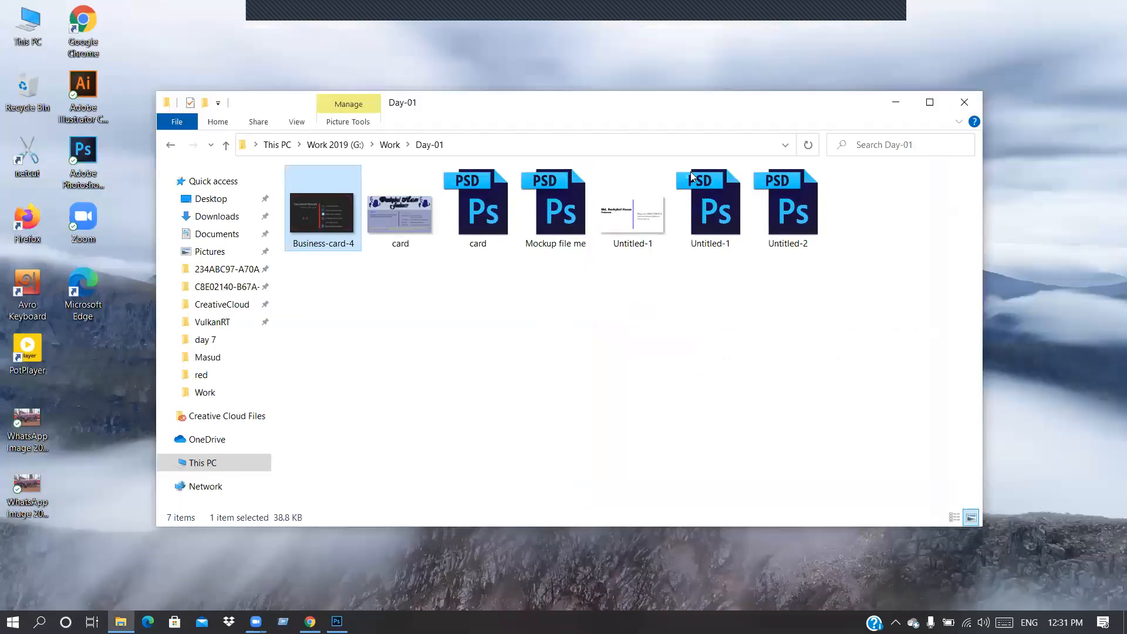
# Step: Preview Day-02's images from the mockup through qr.png to Untitled-2, then return to Work
pyautogui.click(390, 144)
pyautogui.doubleClick(584, 212)
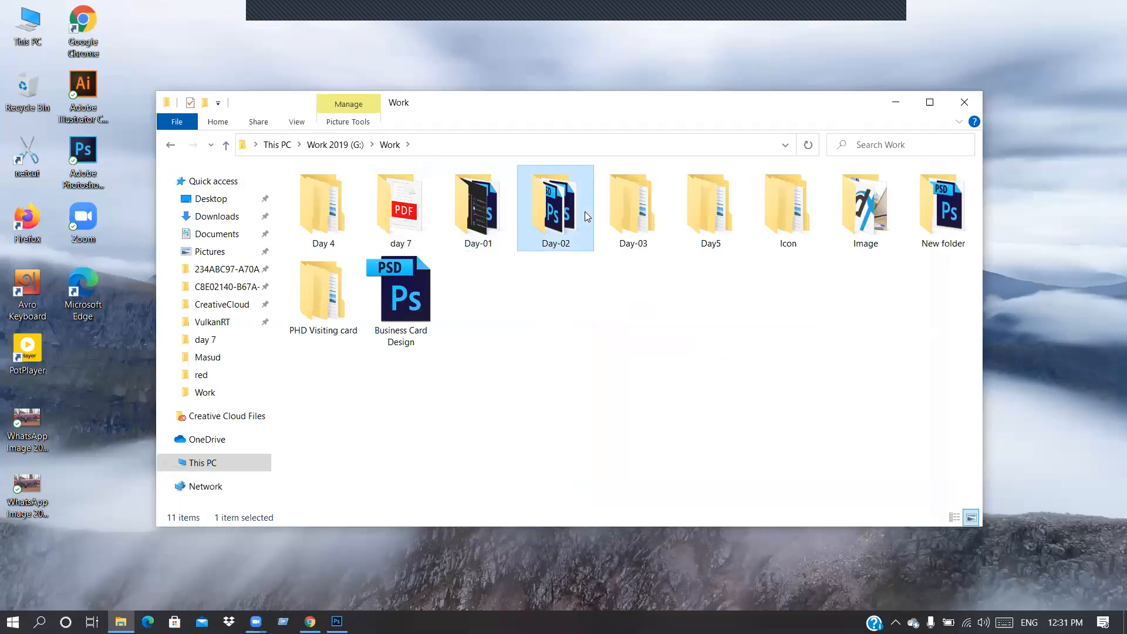
pyautogui.doubleClick(333, 203)
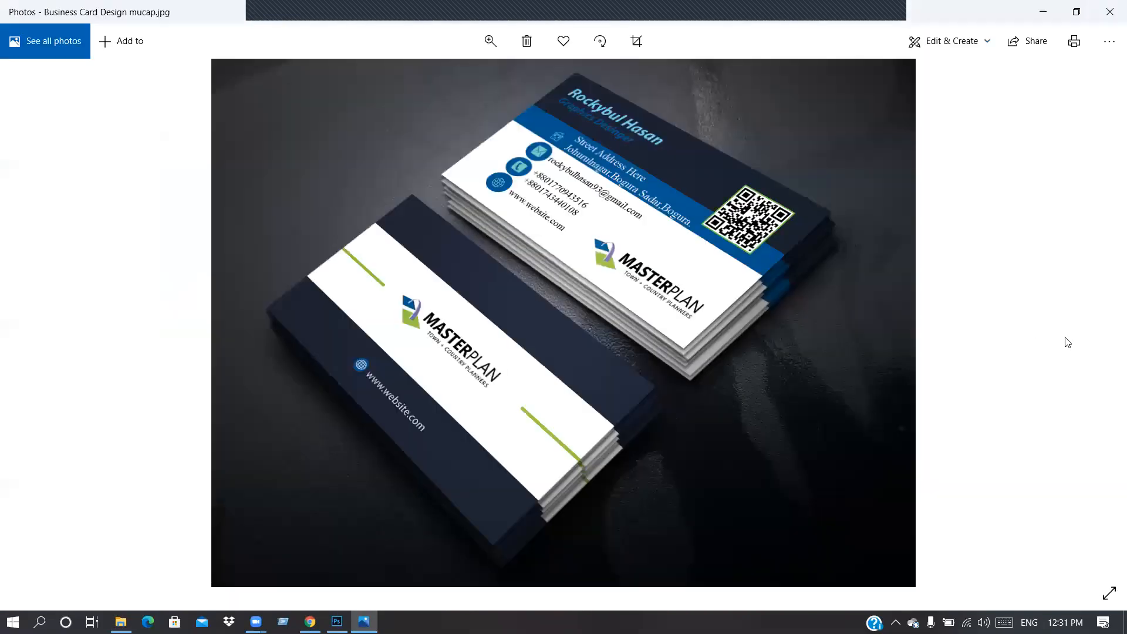
pyautogui.click(1089, 330)
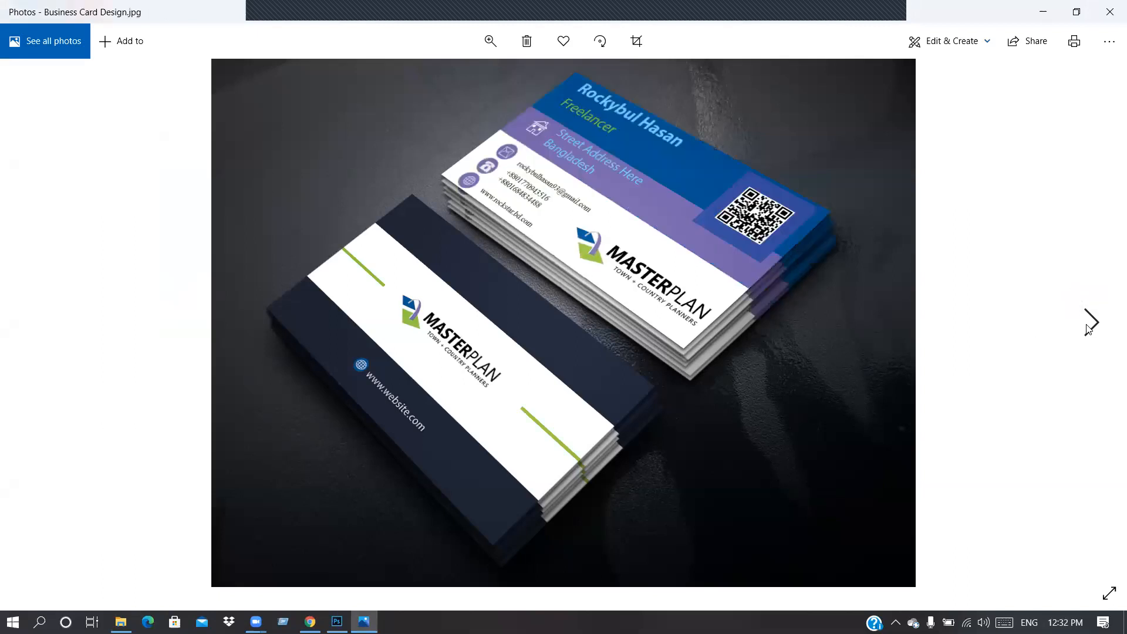
pyautogui.click(1088, 330)
pyautogui.click(1088, 330)
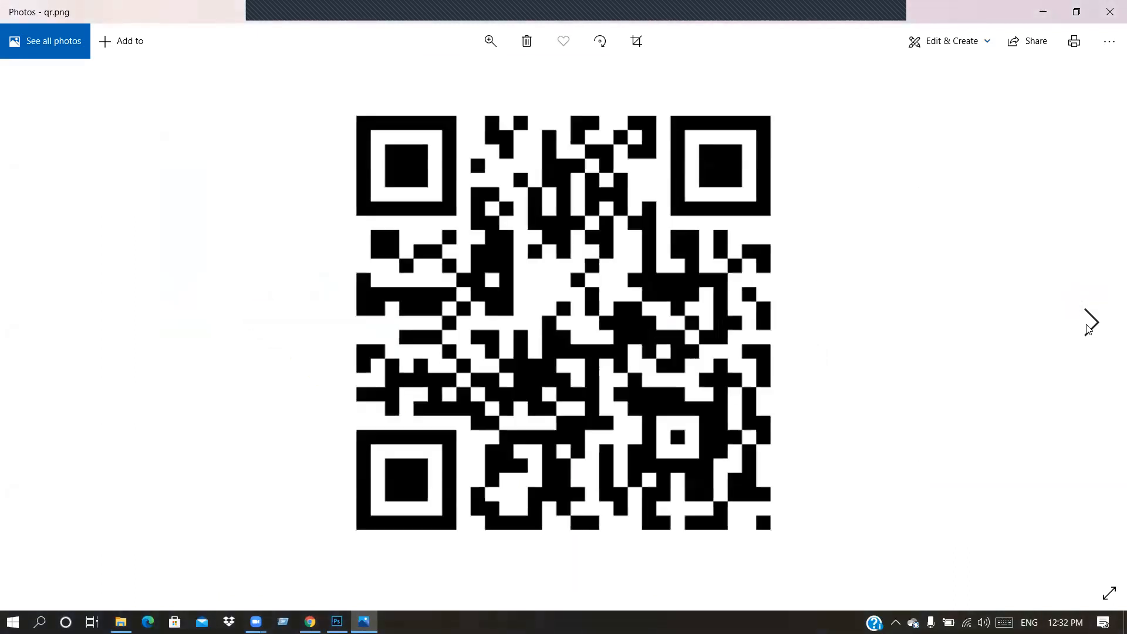
pyautogui.click(1089, 329)
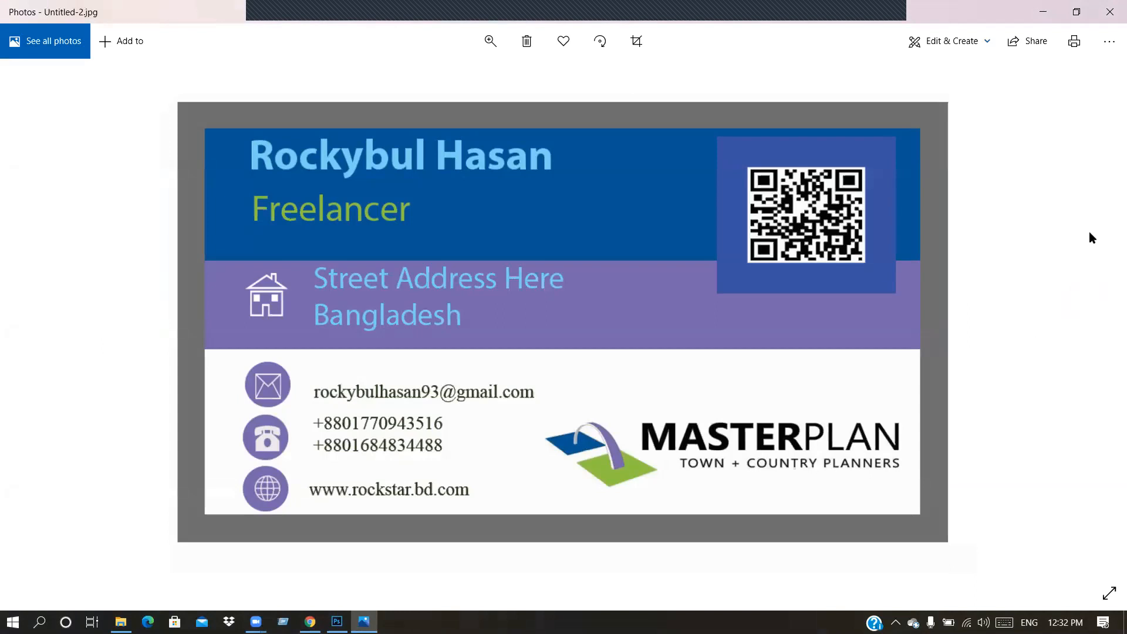
pyautogui.click(1108, 10)
pyautogui.click(390, 144)
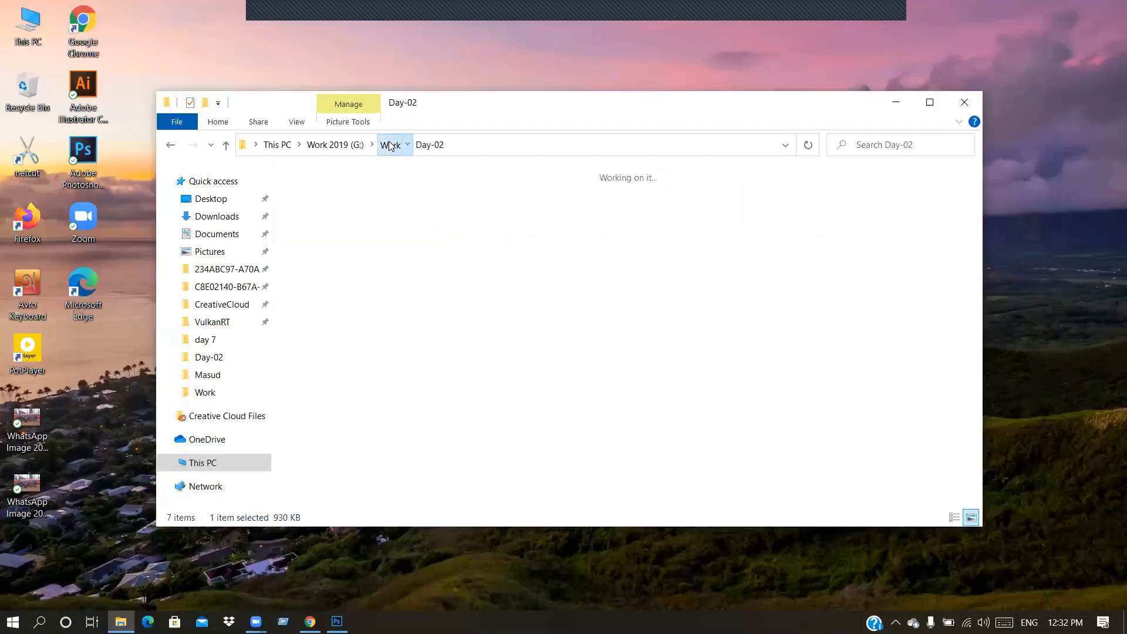
# Step: Look inside Day-03's Idea pic screenshot folder, then return to Work
pyautogui.doubleClick(650, 198)
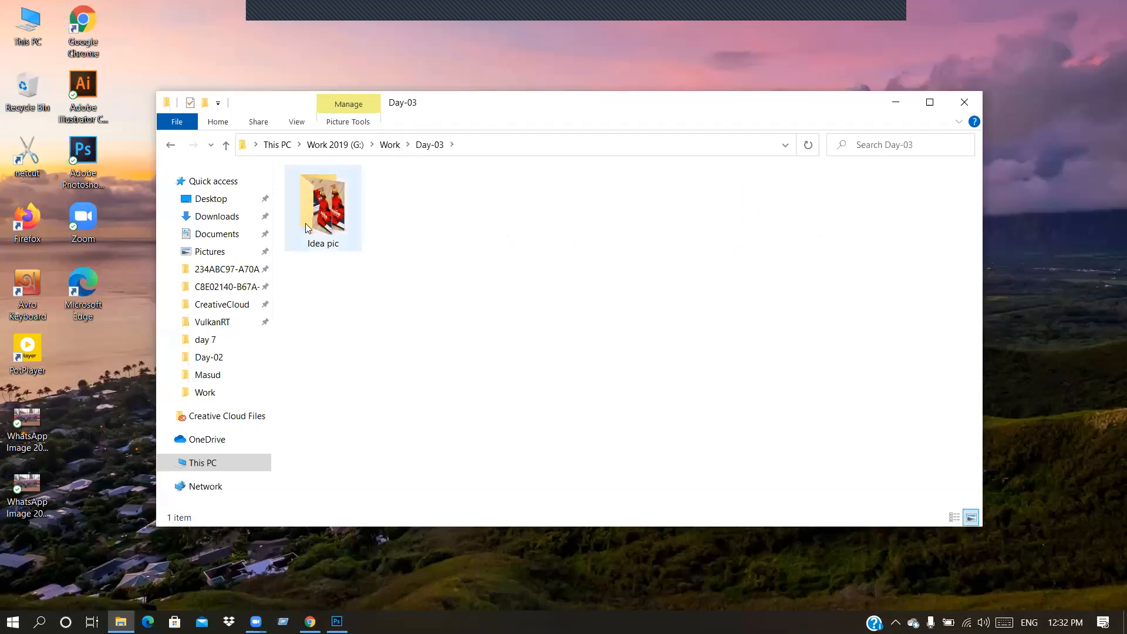
pyautogui.doubleClick(317, 214)
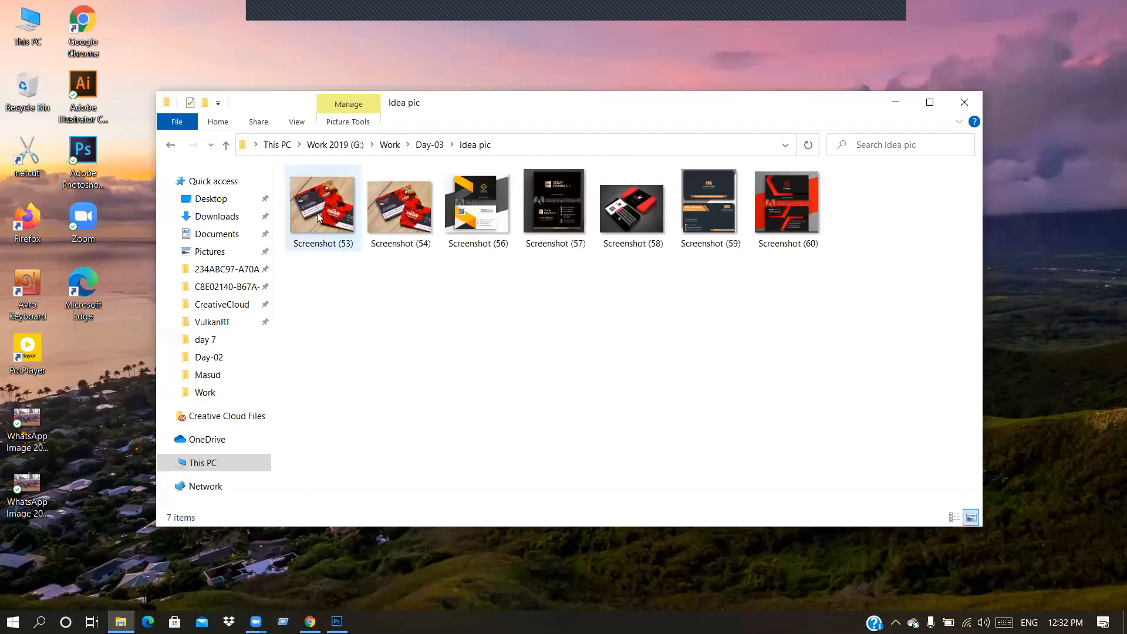
pyautogui.click(433, 146)
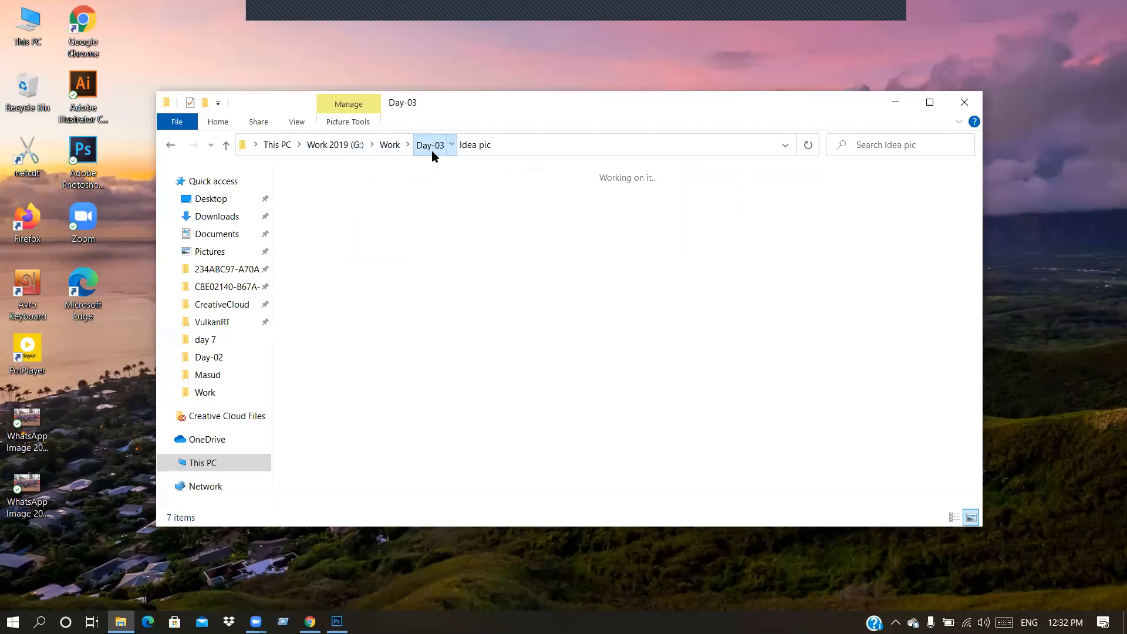
pyautogui.click(391, 145)
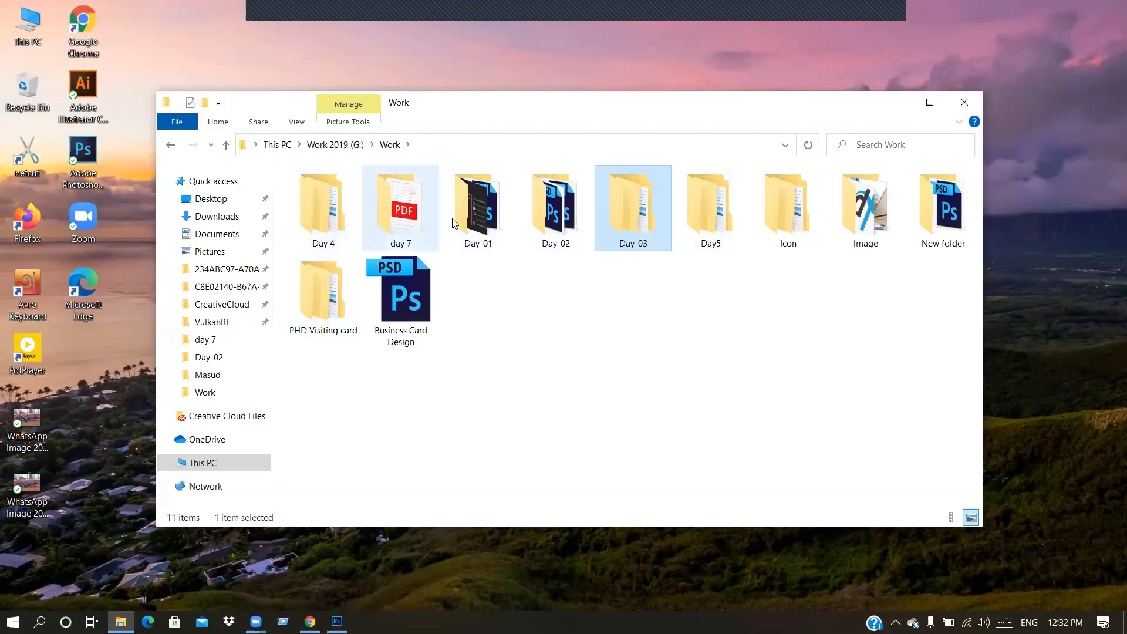
# Step: Preview the Back card, next card and Mockup images in Day 4 > Asingment > 01
pyautogui.doubleClick(327, 212)
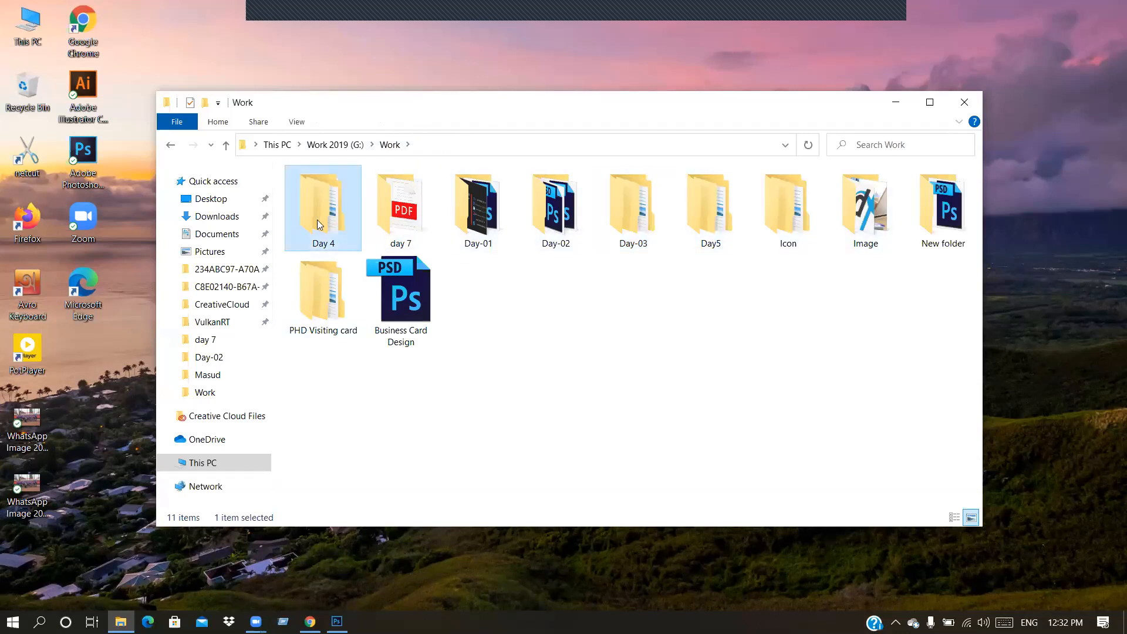
pyautogui.doubleClick(329, 192)
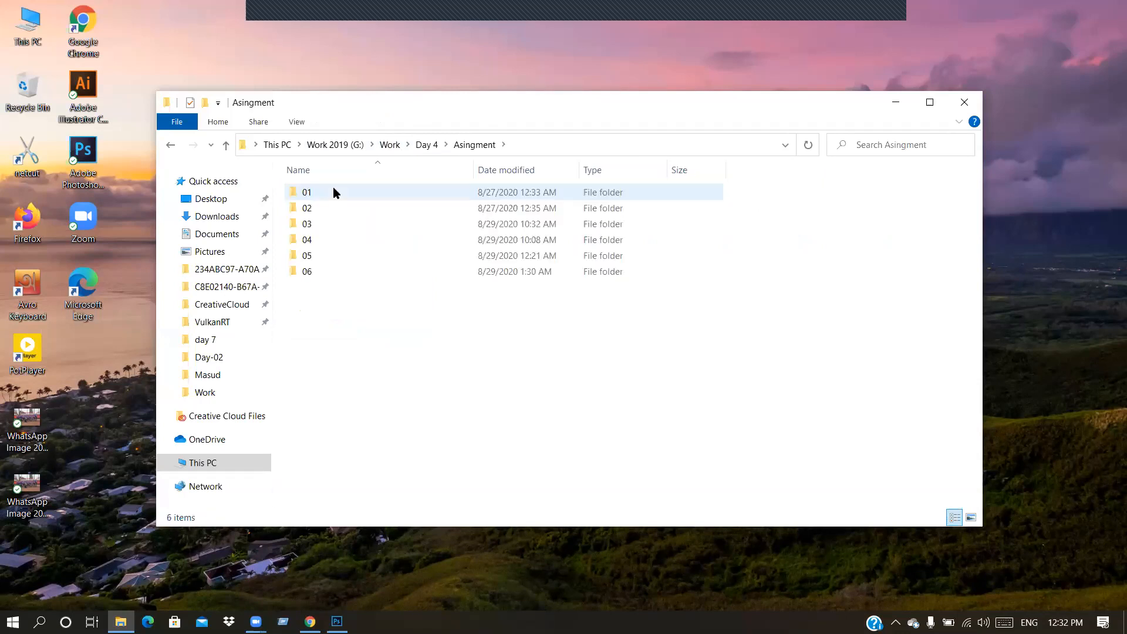
pyautogui.doubleClick(333, 192)
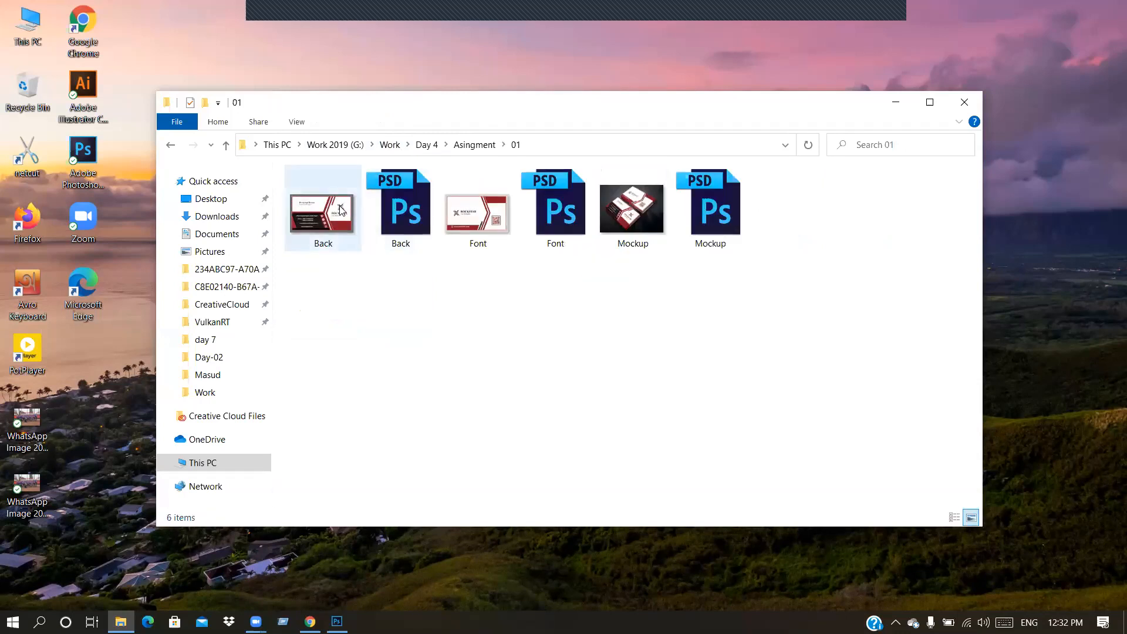
pyautogui.doubleClick(341, 209)
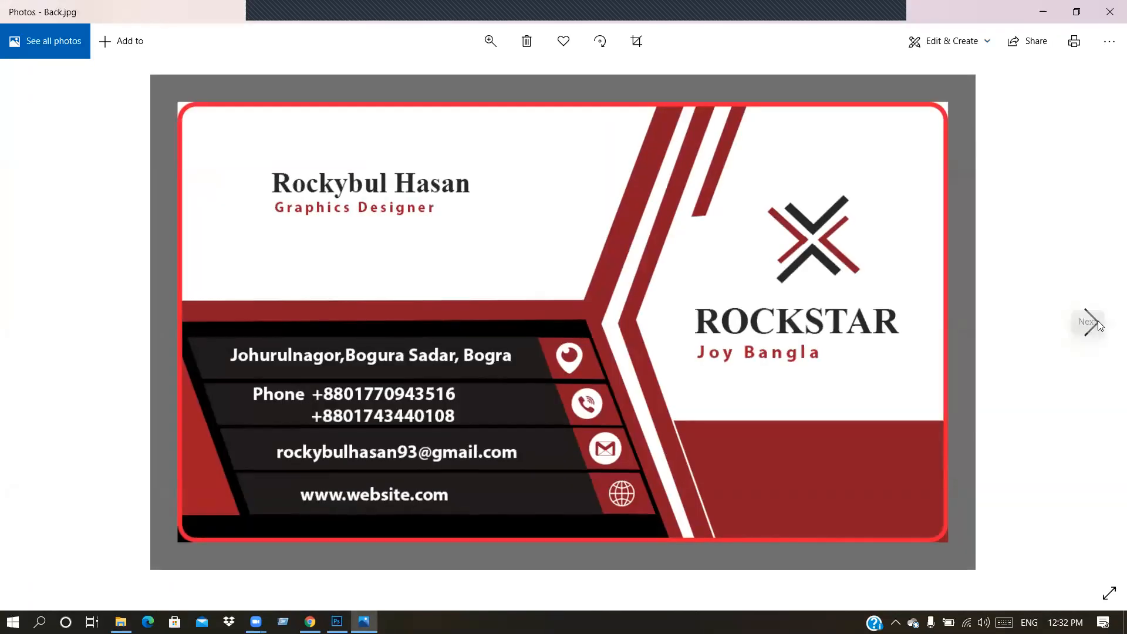
pyautogui.click(1091, 322)
pyautogui.click(1091, 321)
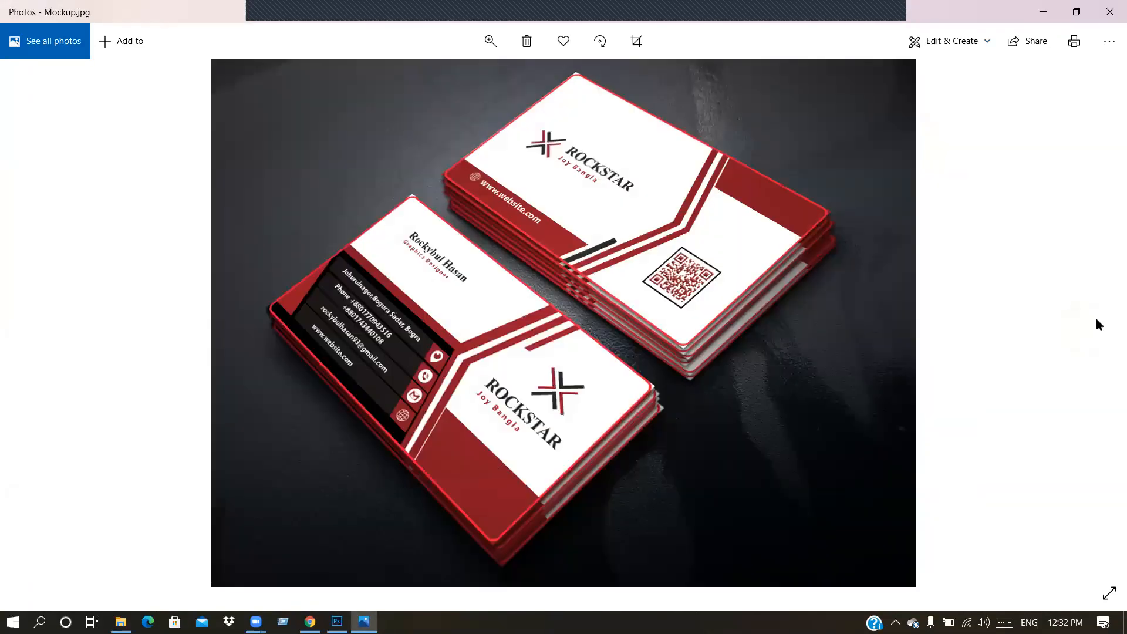
pyautogui.click(1111, 11)
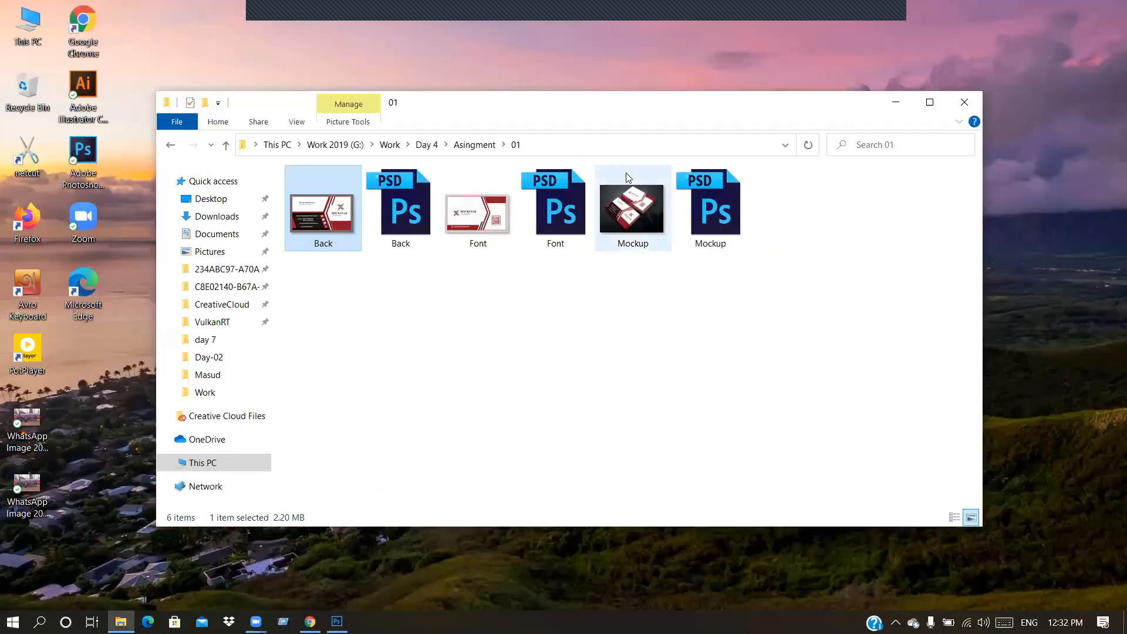
pyautogui.click(473, 145)
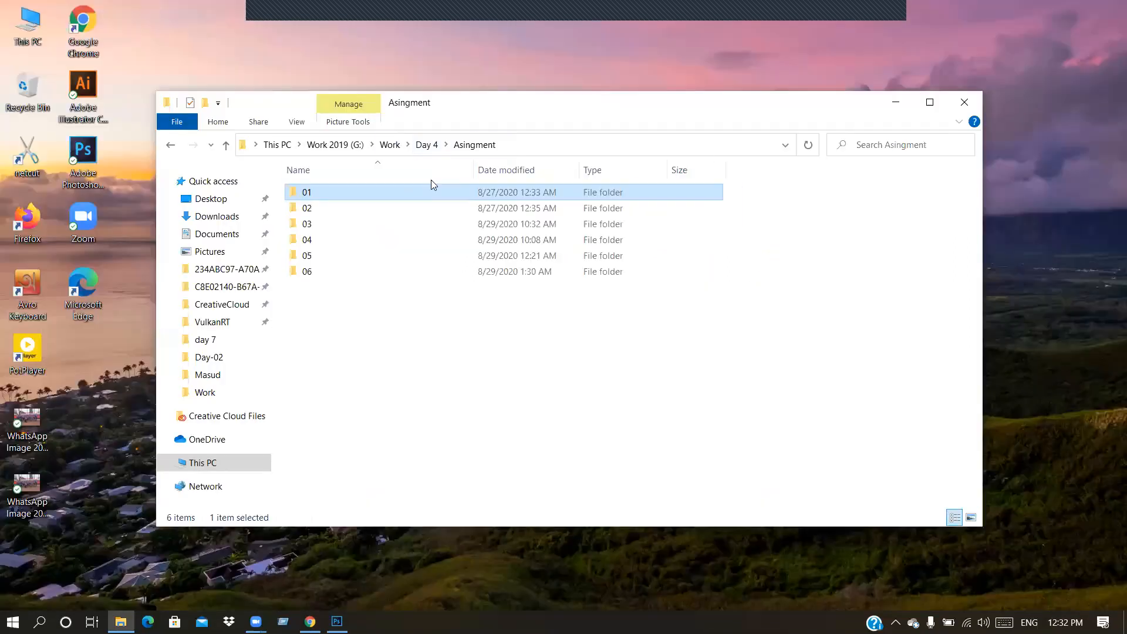
# Step: Preview folder 02's Back card, Business Card Design and Font images
pyautogui.doubleClick(393, 210)
pyautogui.doubleClick(318, 208)
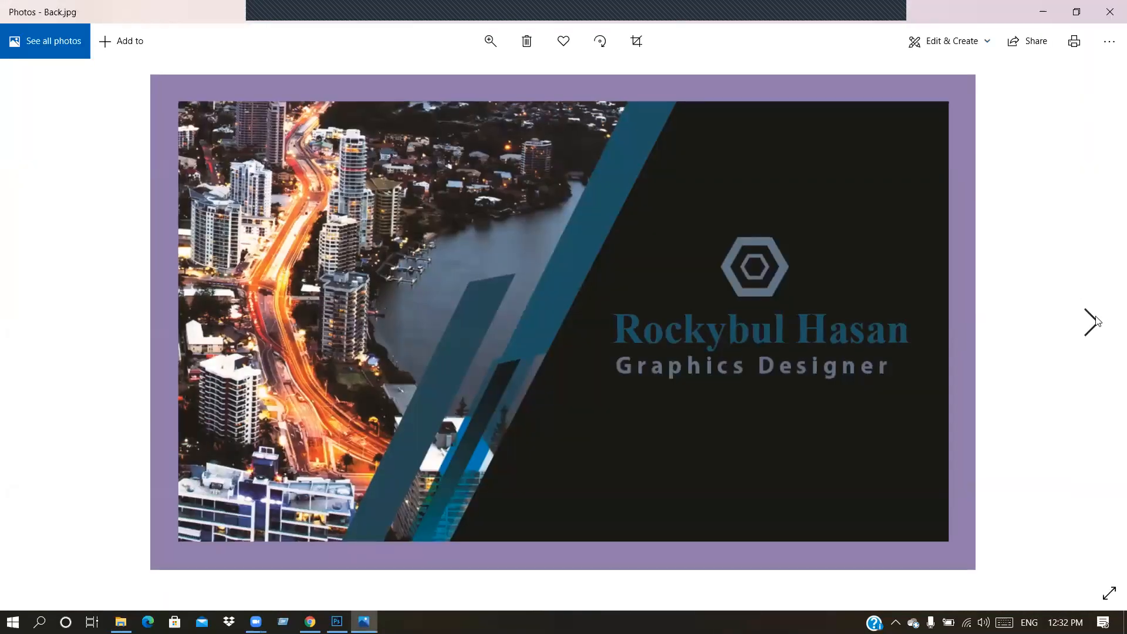
pyautogui.click(1095, 319)
pyautogui.click(1094, 320)
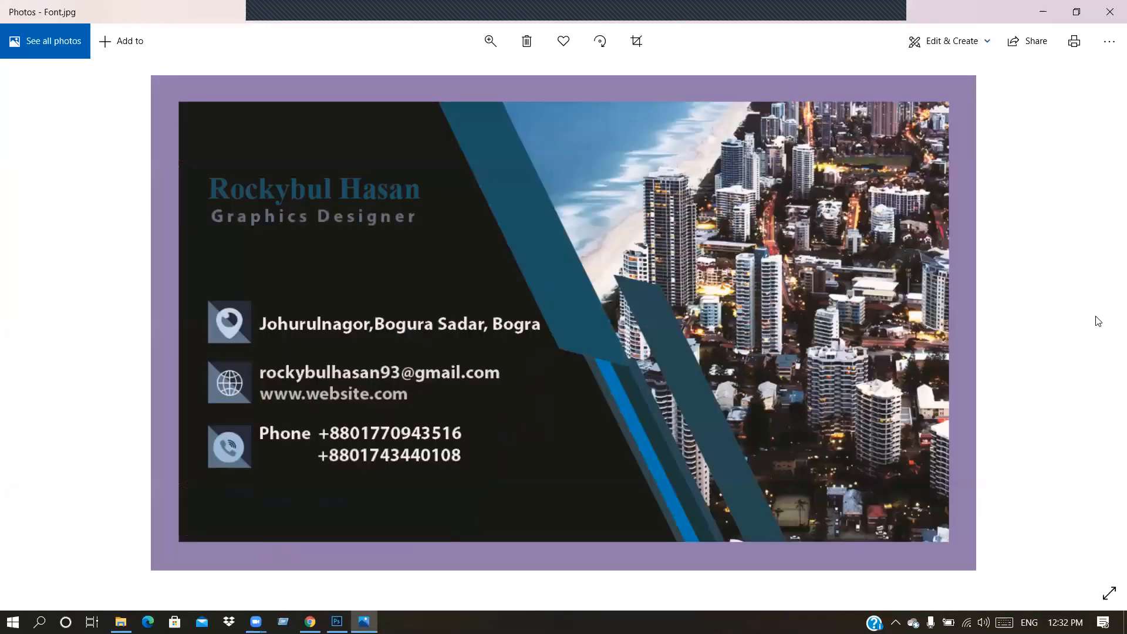
pyautogui.click(1110, 12)
pyautogui.click(471, 144)
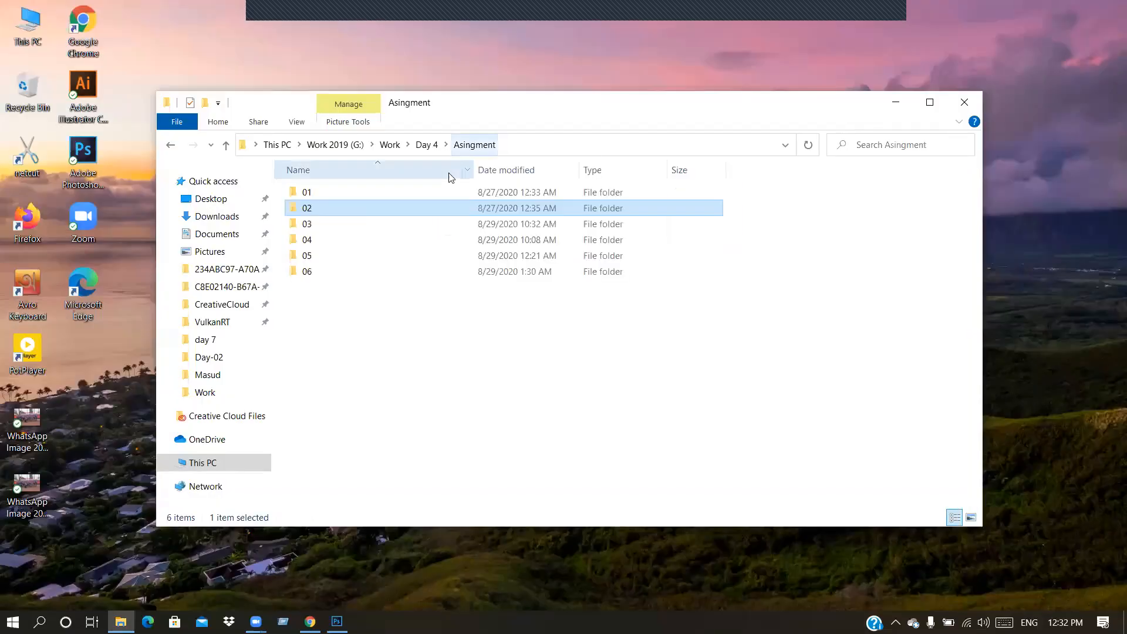
# Step: Preview the green card mockup in folder 03 and the black-and-red mockup in 04
pyautogui.doubleClick(364, 217)
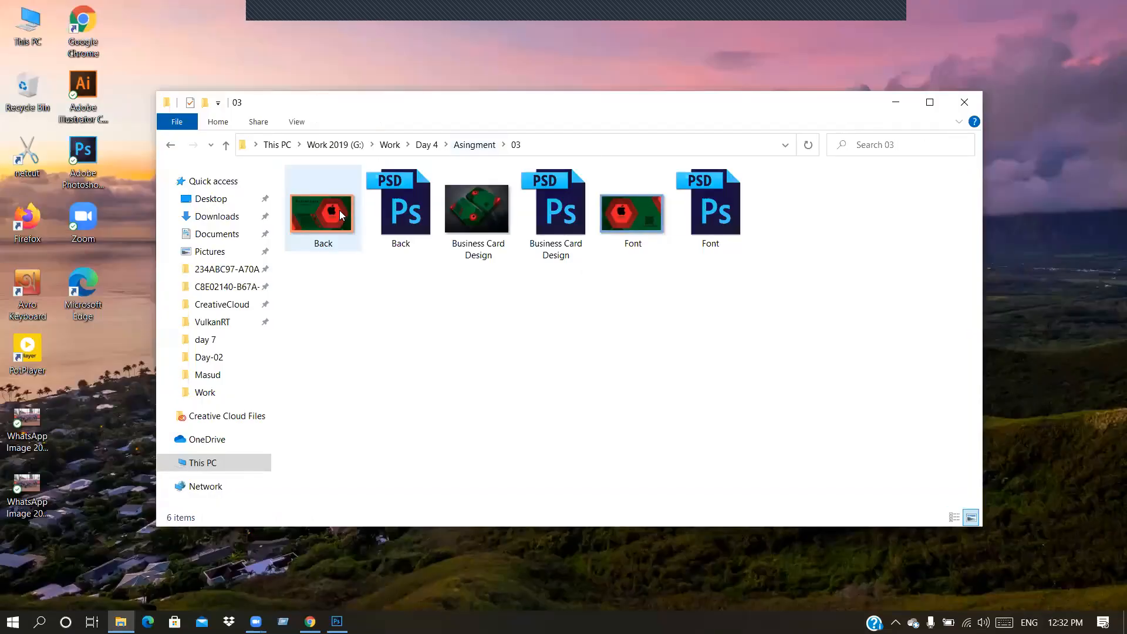
pyautogui.doubleClick(491, 199)
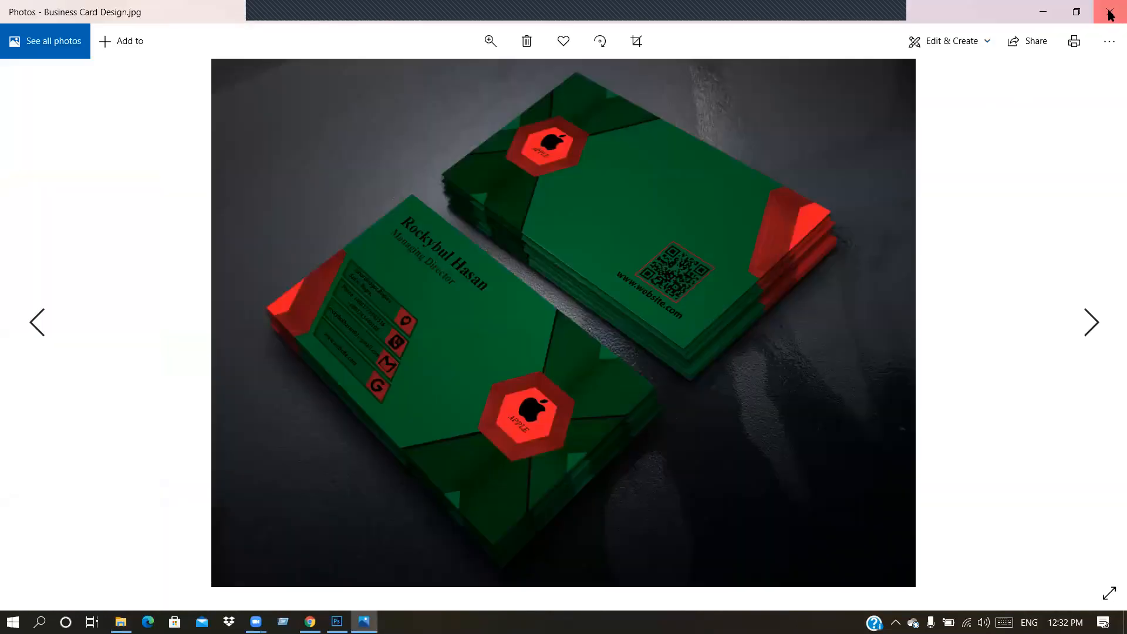
pyautogui.click(1111, 13)
pyautogui.click(473, 144)
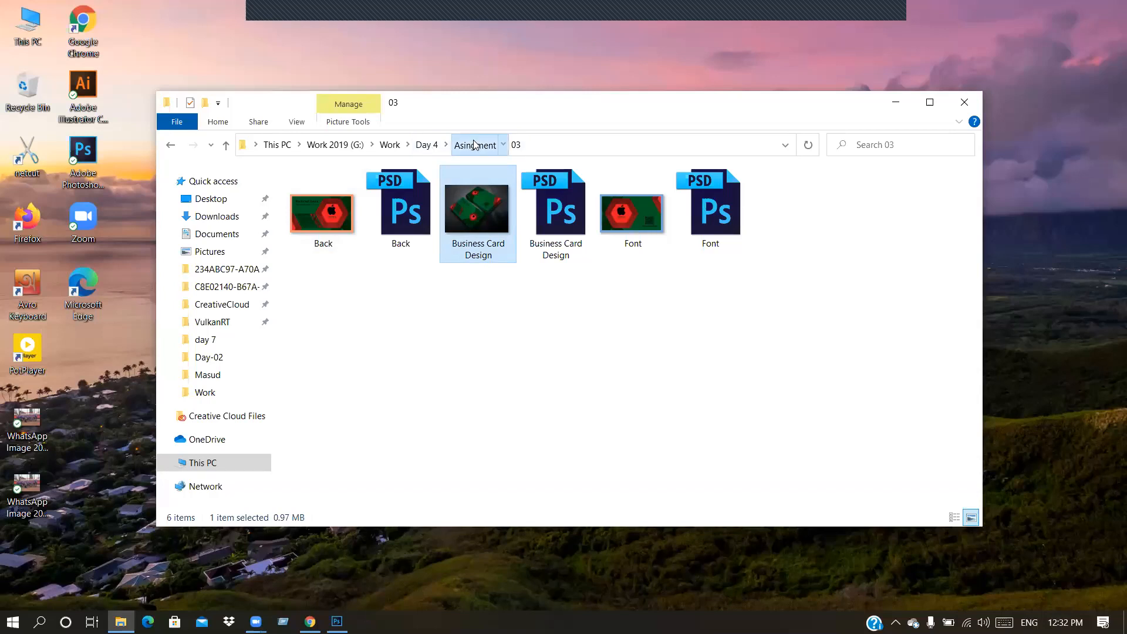
pyautogui.doubleClick(422, 241)
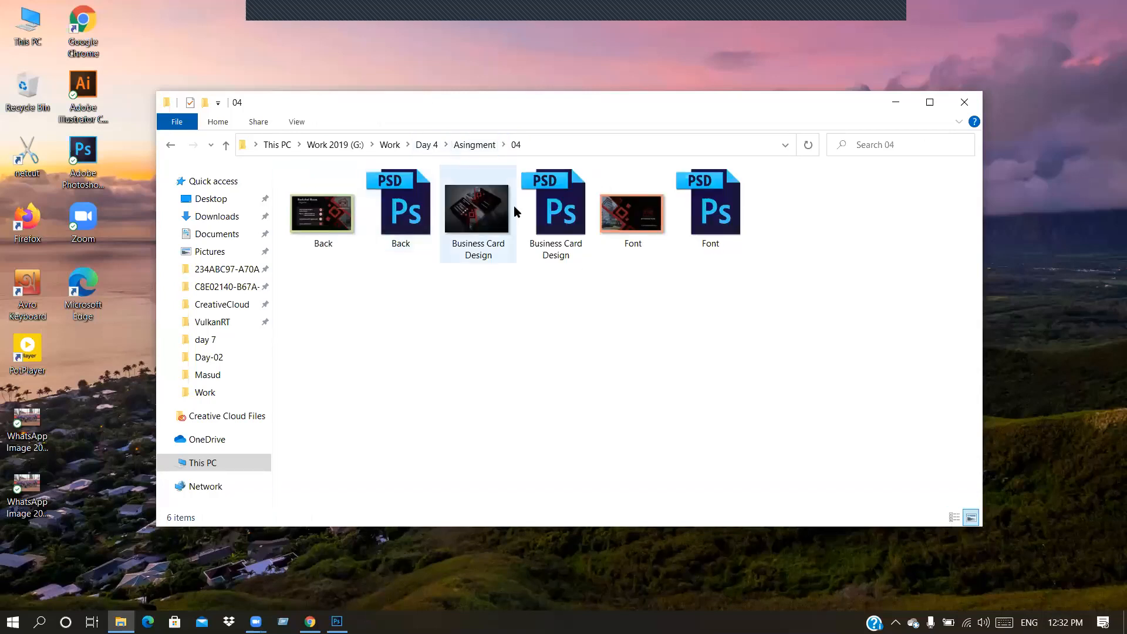
pyautogui.doubleClick(479, 207)
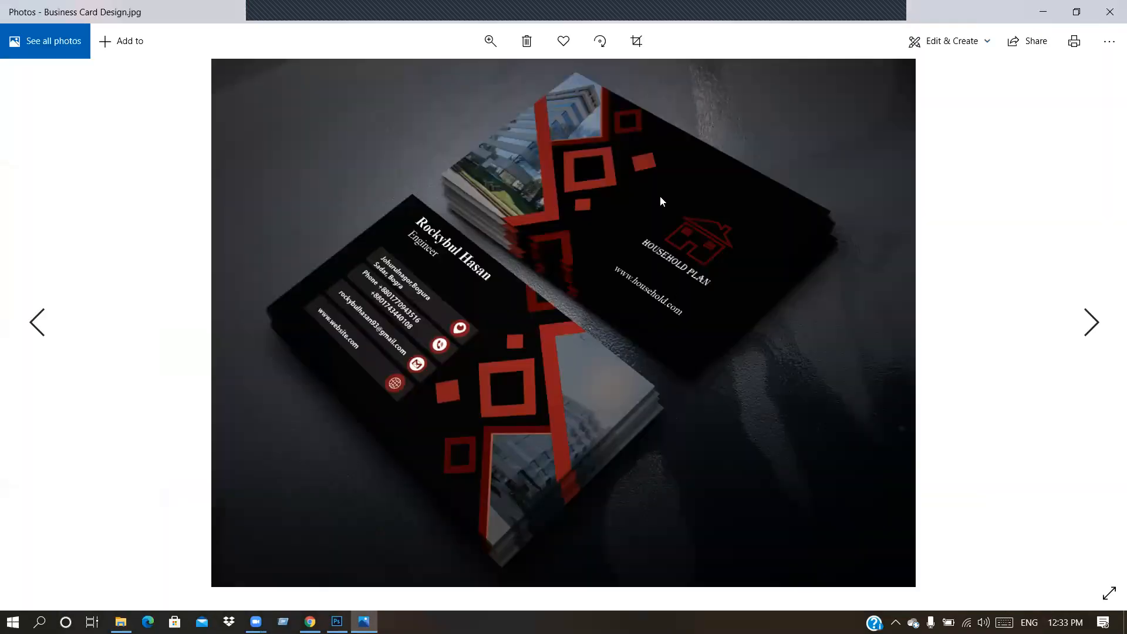
pyautogui.click(1110, 11)
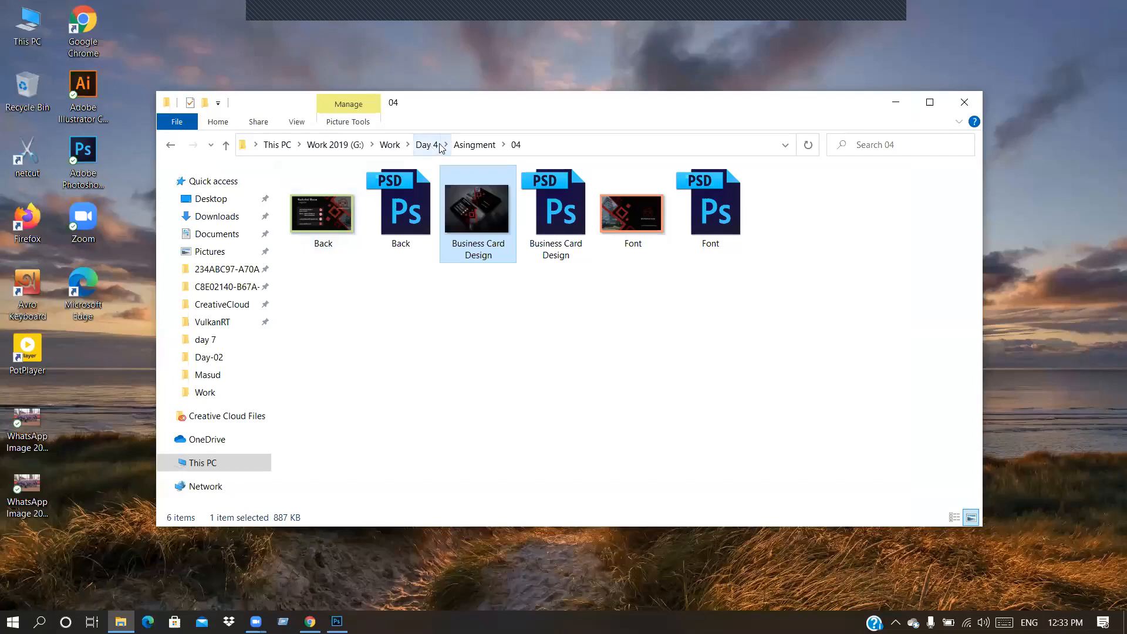
pyautogui.click(482, 146)
# Step: Check folder 05, view the m.jpg mockup in folder 06, then return to Day 4
pyautogui.doubleClick(392, 257)
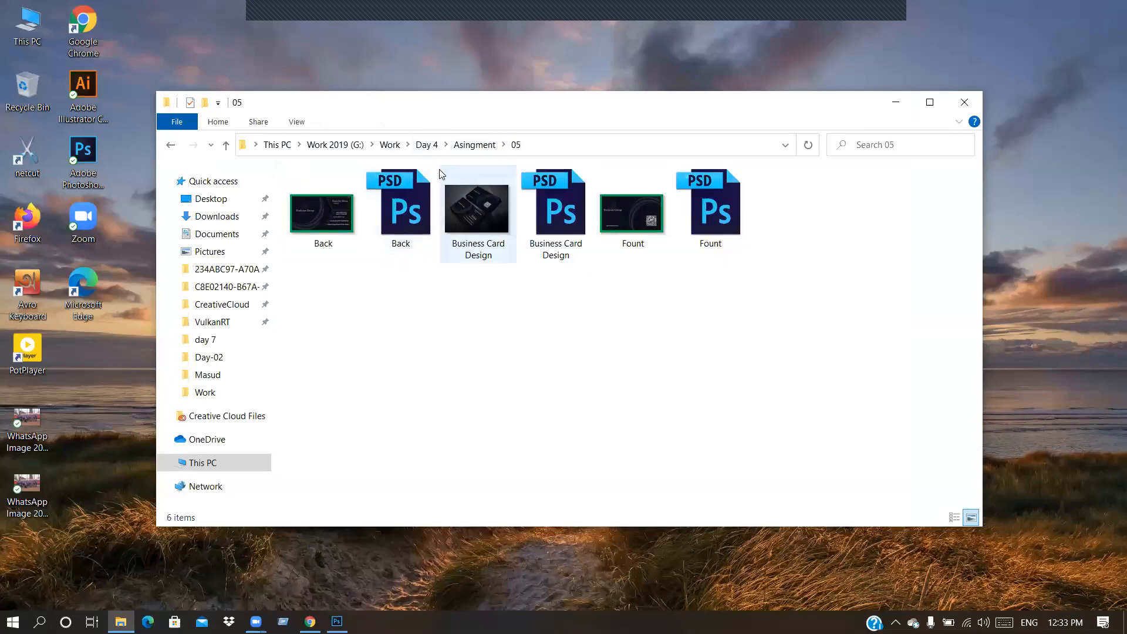
pyautogui.click(474, 144)
pyautogui.doubleClick(383, 271)
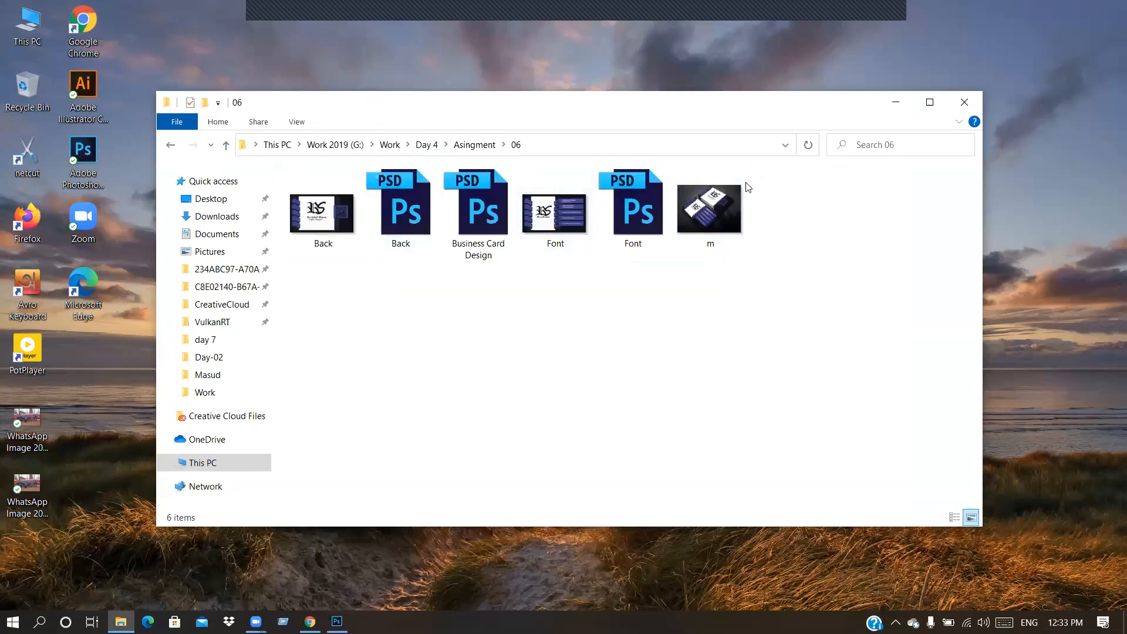
pyautogui.doubleClick(710, 209)
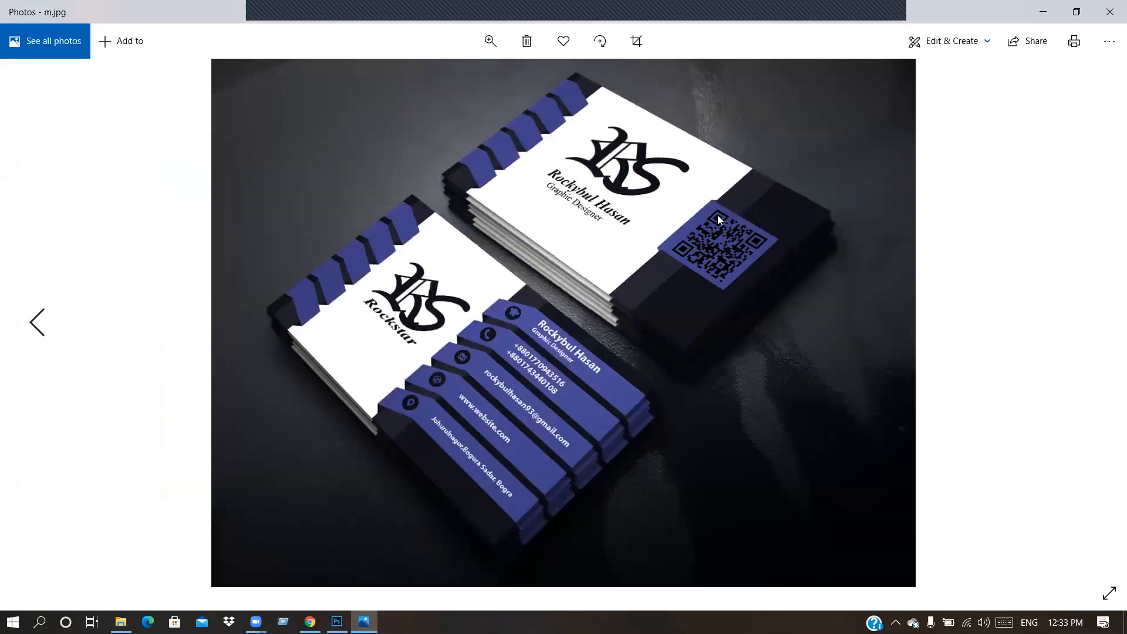
pyautogui.click(1048, 11)
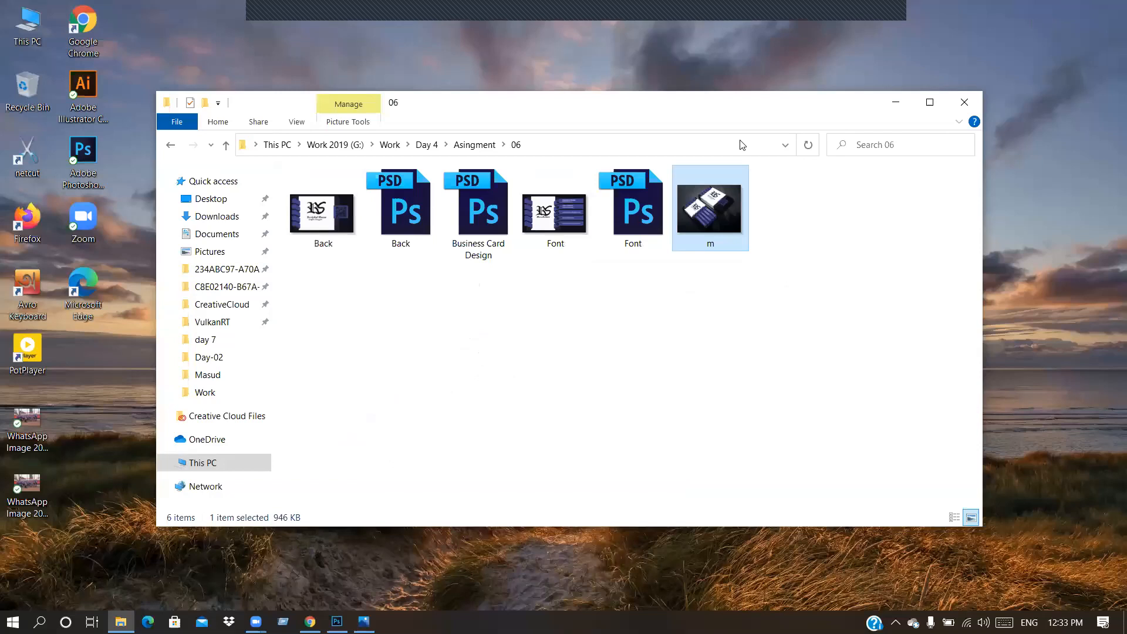
pyautogui.click(473, 144)
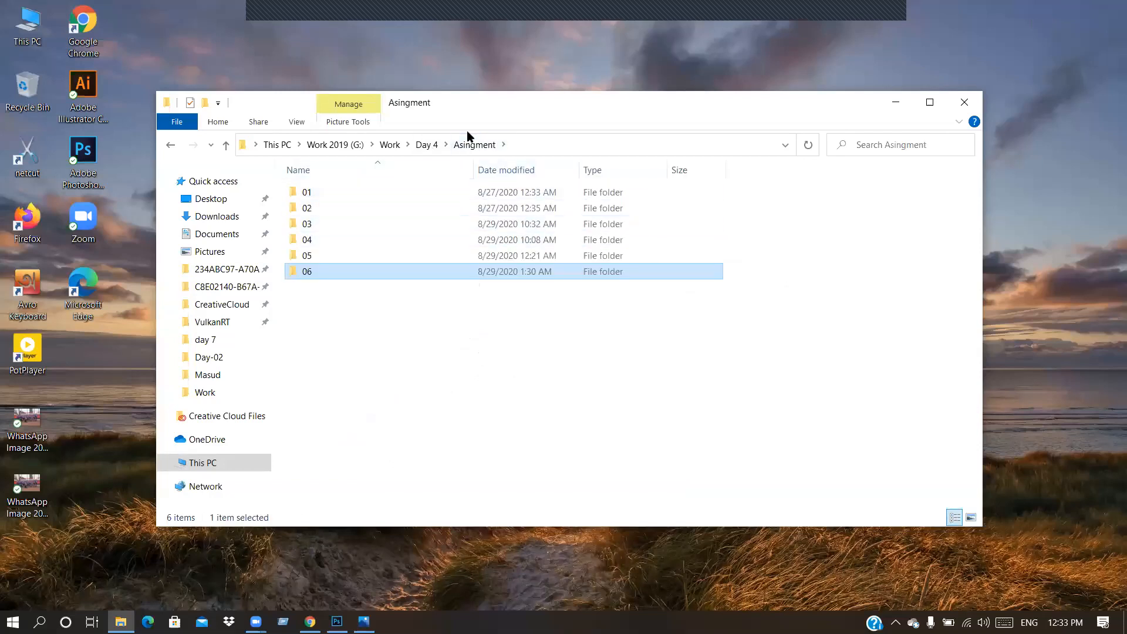
pyautogui.click(435, 143)
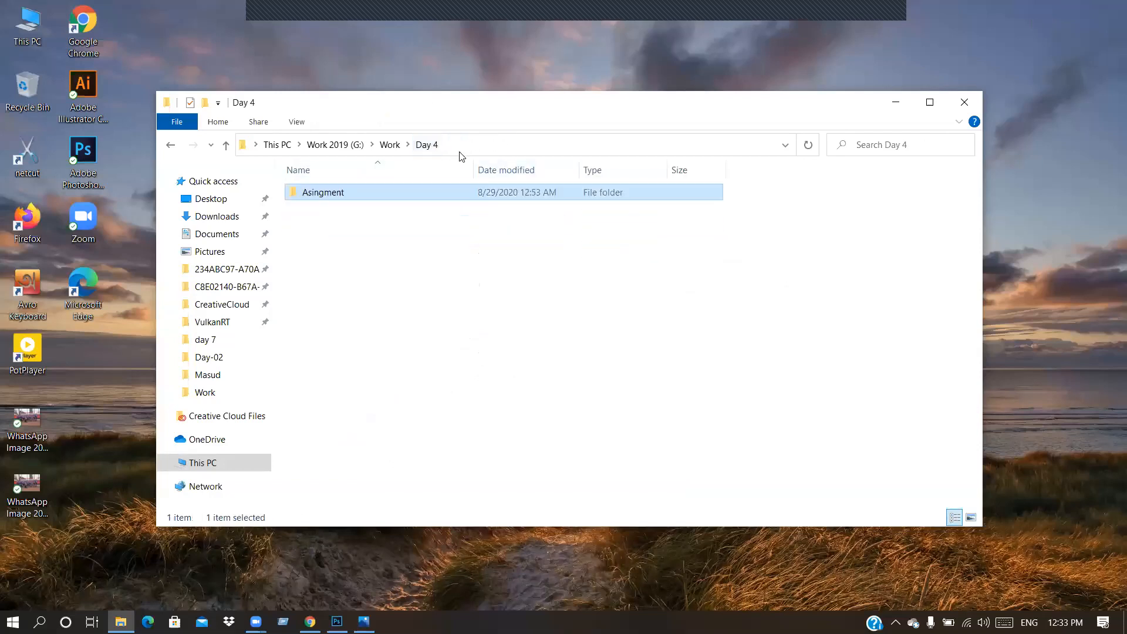
# Step: Go up to the Work folder, then minimize and restore the Explorer window
pyautogui.click(390, 144)
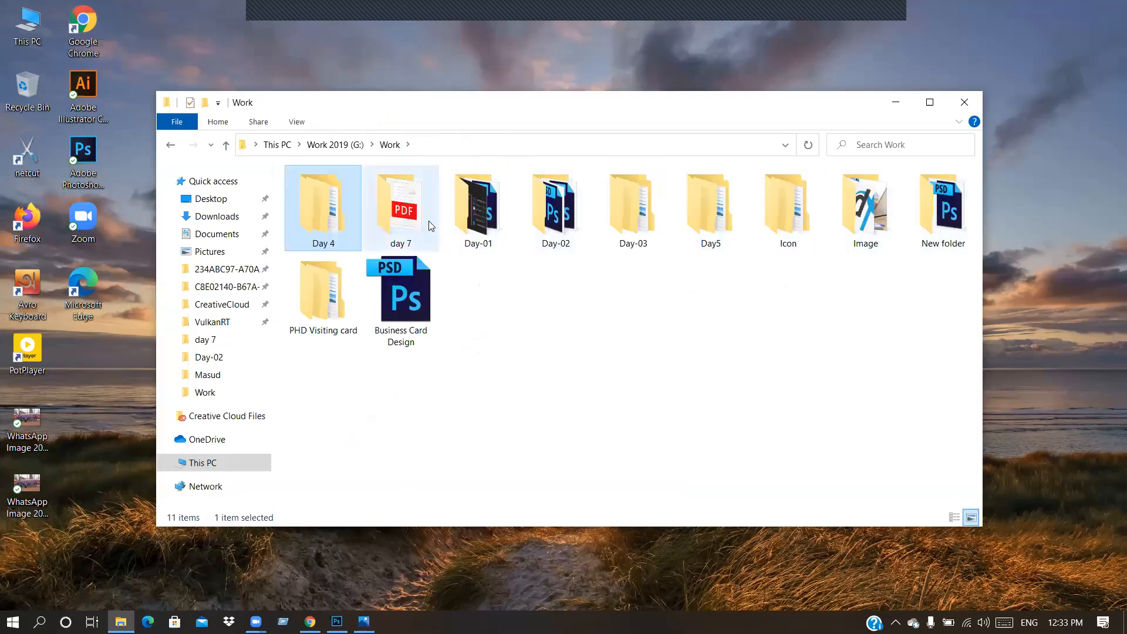
pyautogui.click(897, 106)
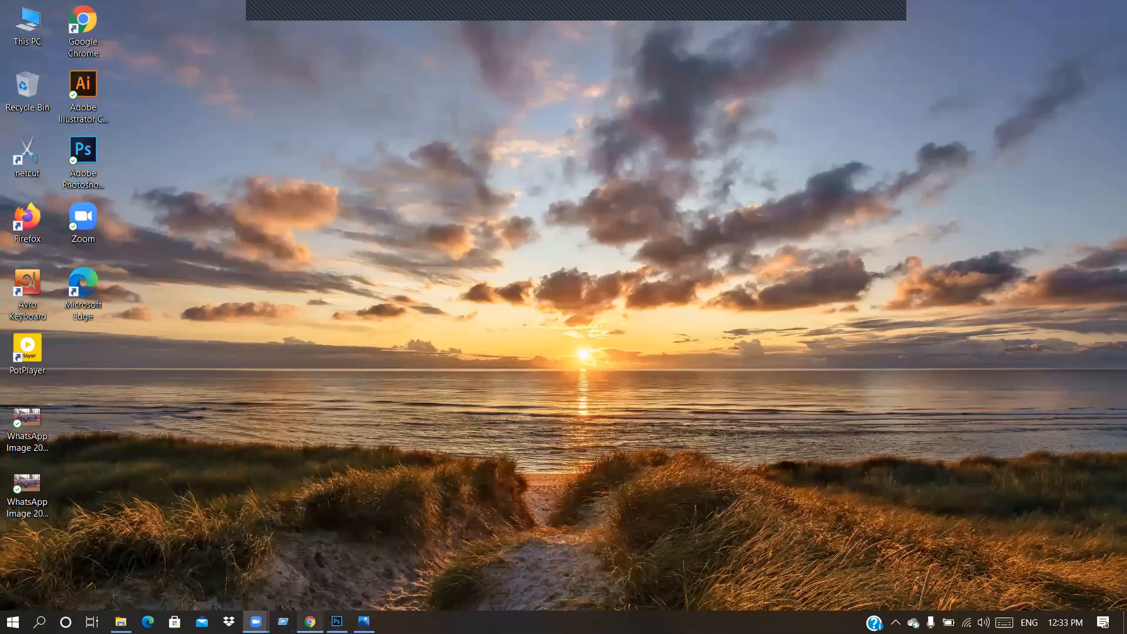
pyautogui.click(120, 622)
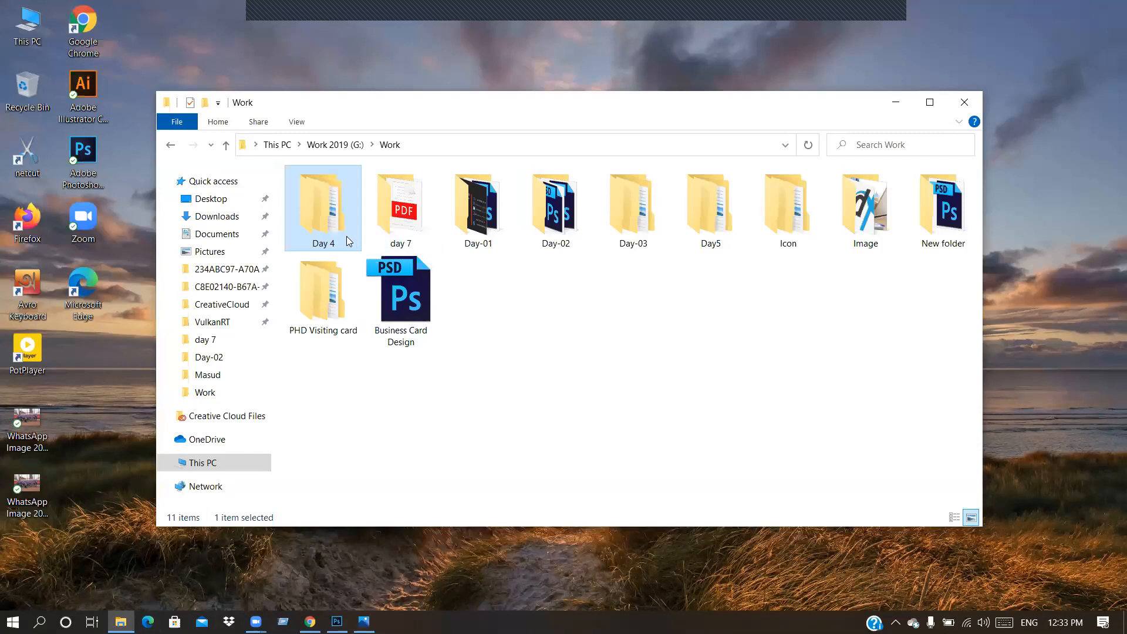
# Step: View Business Card Design.jpg from Day5 > Masud > 1, then return to Day5
pyautogui.moveTo(347, 234)
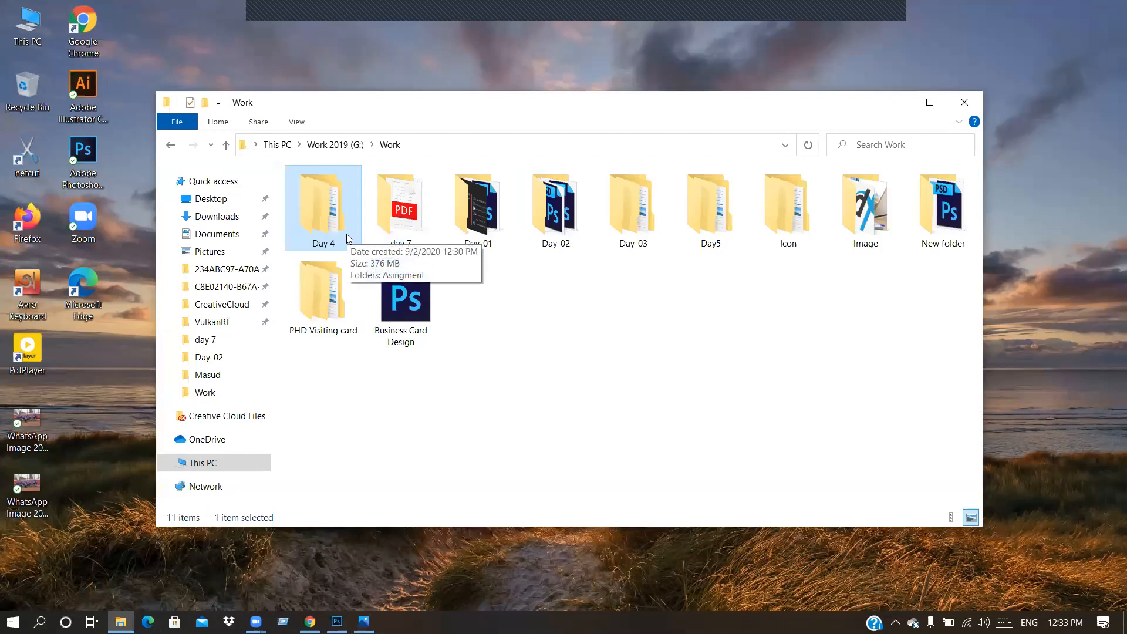
pyautogui.doubleClick(715, 231)
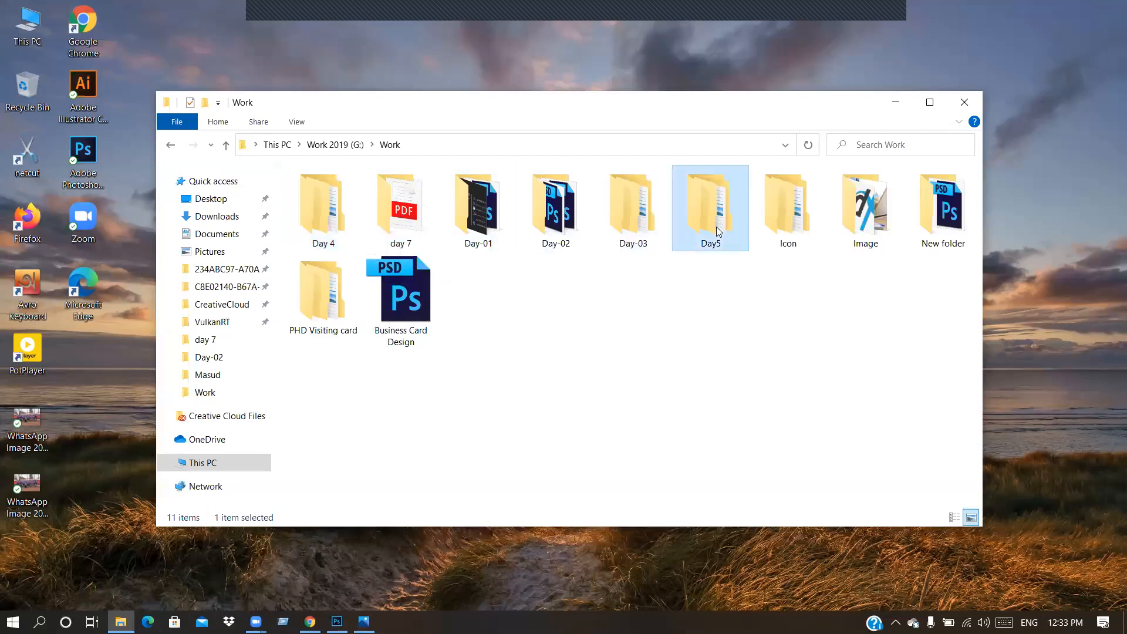
pyautogui.moveTo(595, 197)
pyautogui.mouseDown()
pyautogui.moveTo(584, 164)
pyautogui.moveTo(590, 198)
pyautogui.mouseUp()
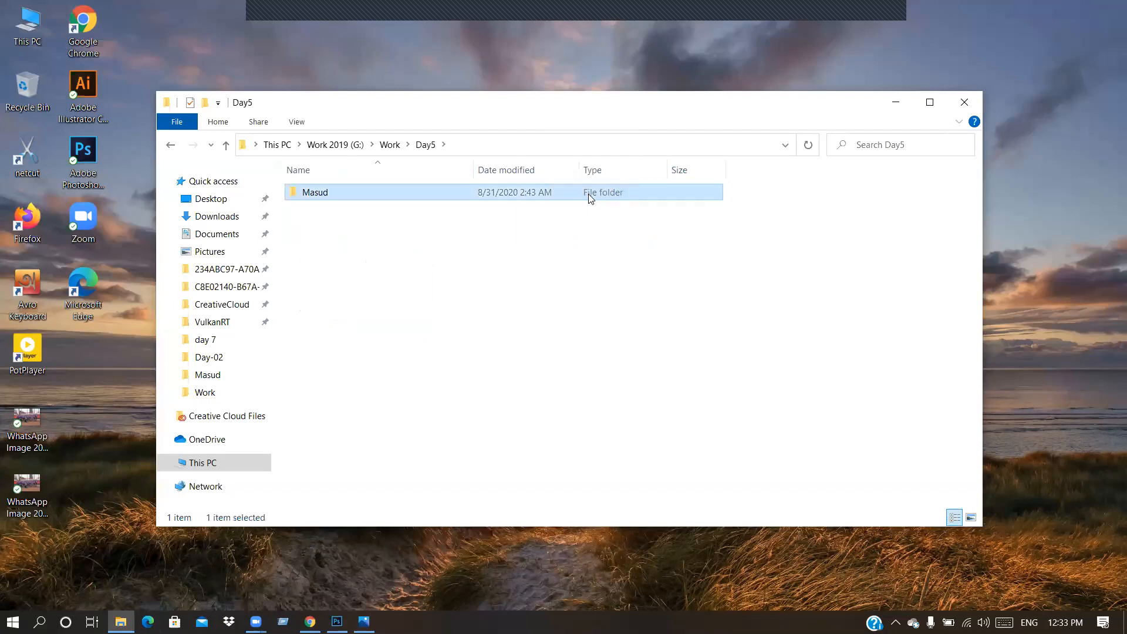
pyautogui.doubleClick(585, 193)
pyautogui.doubleClick(532, 192)
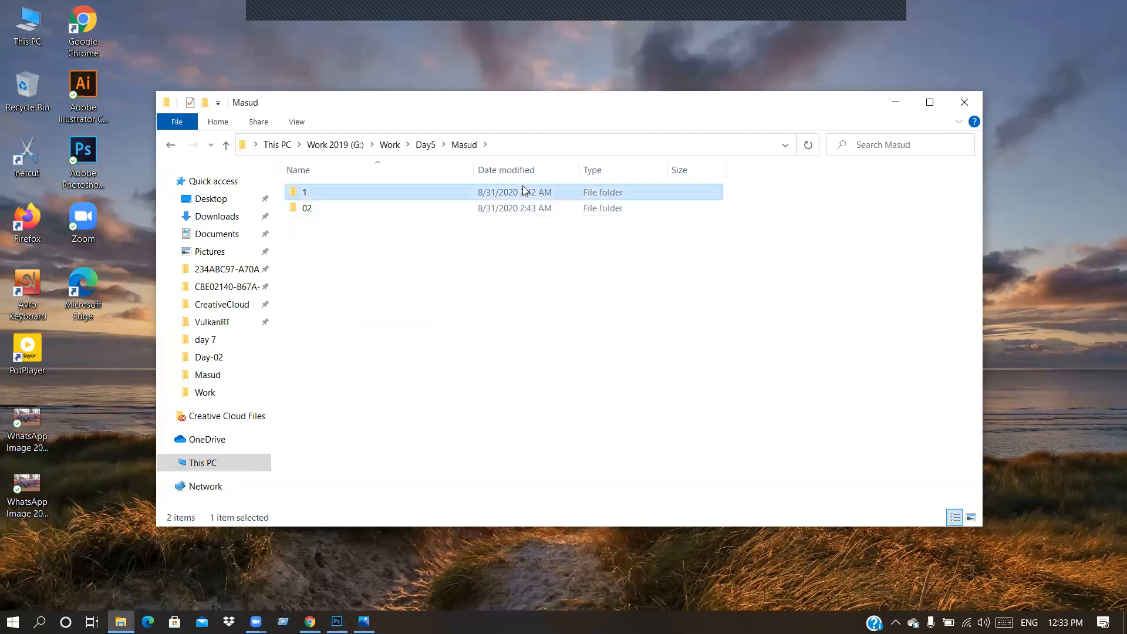
pyautogui.click(328, 211)
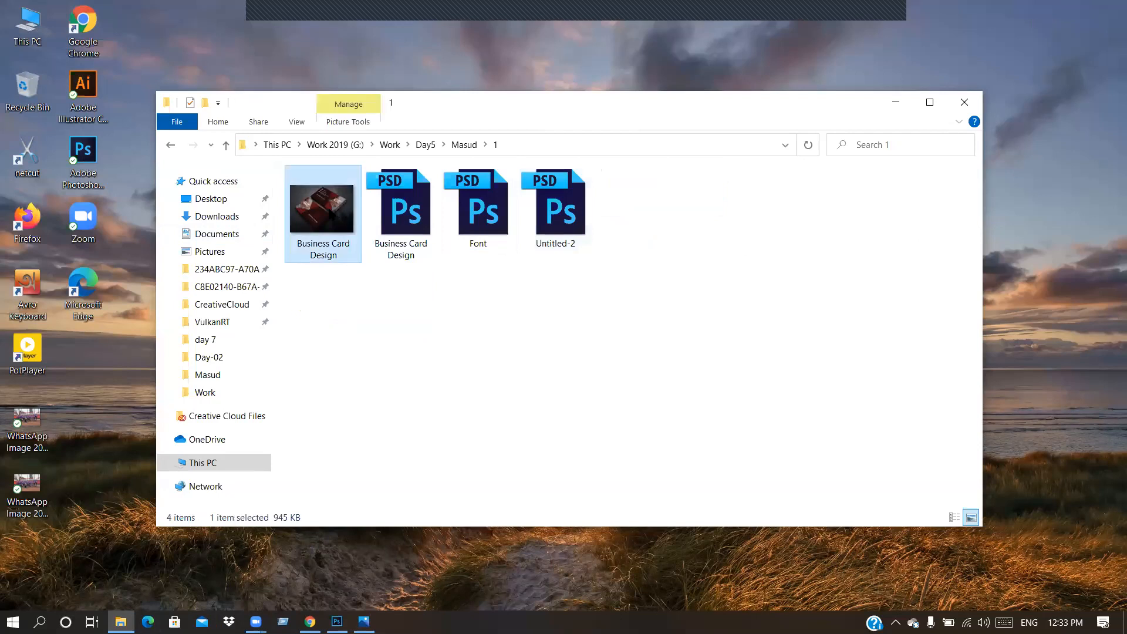
pyautogui.doubleClick(334, 216)
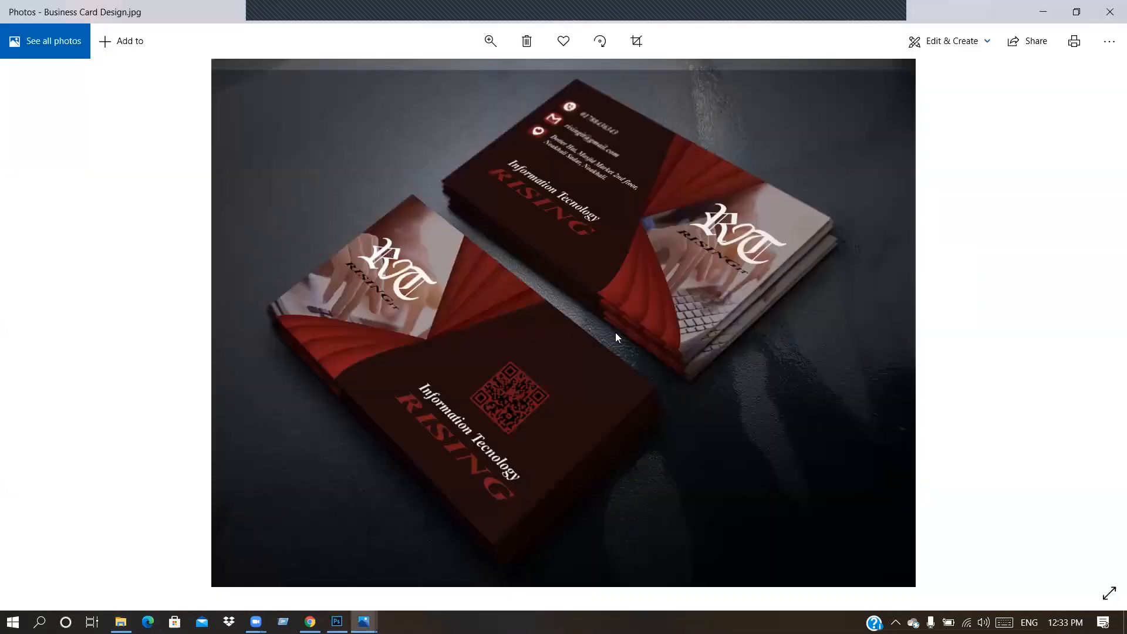
pyautogui.click(1110, 12)
pyautogui.click(425, 145)
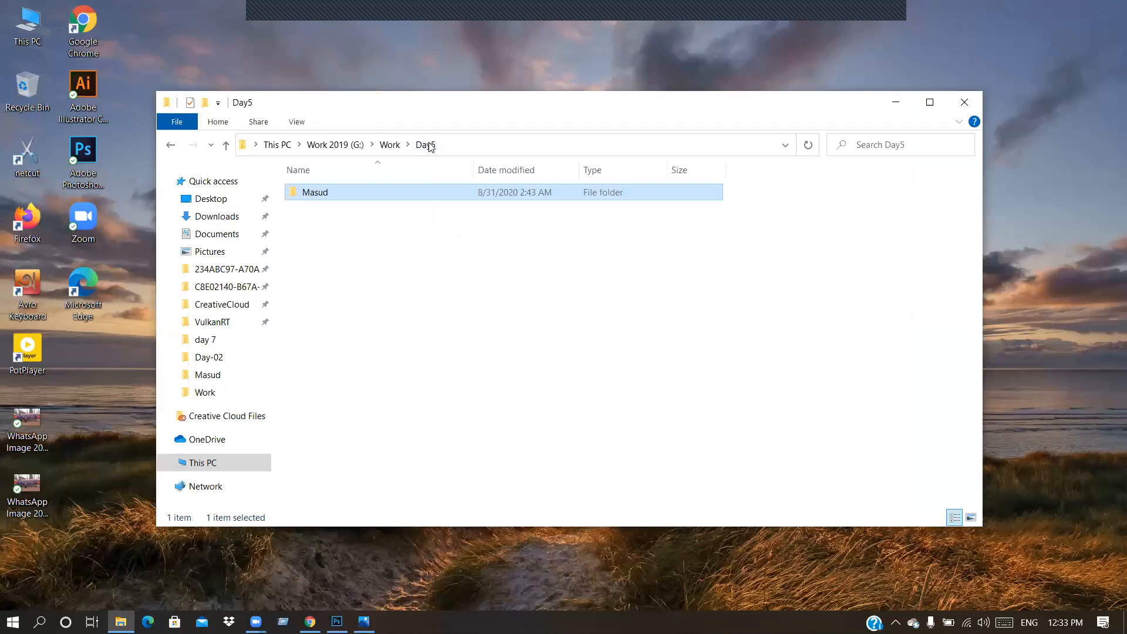
# Step: View Business Card 2 from Masud > 02 > red in Photos, then close it
pyautogui.doubleClick(341, 192)
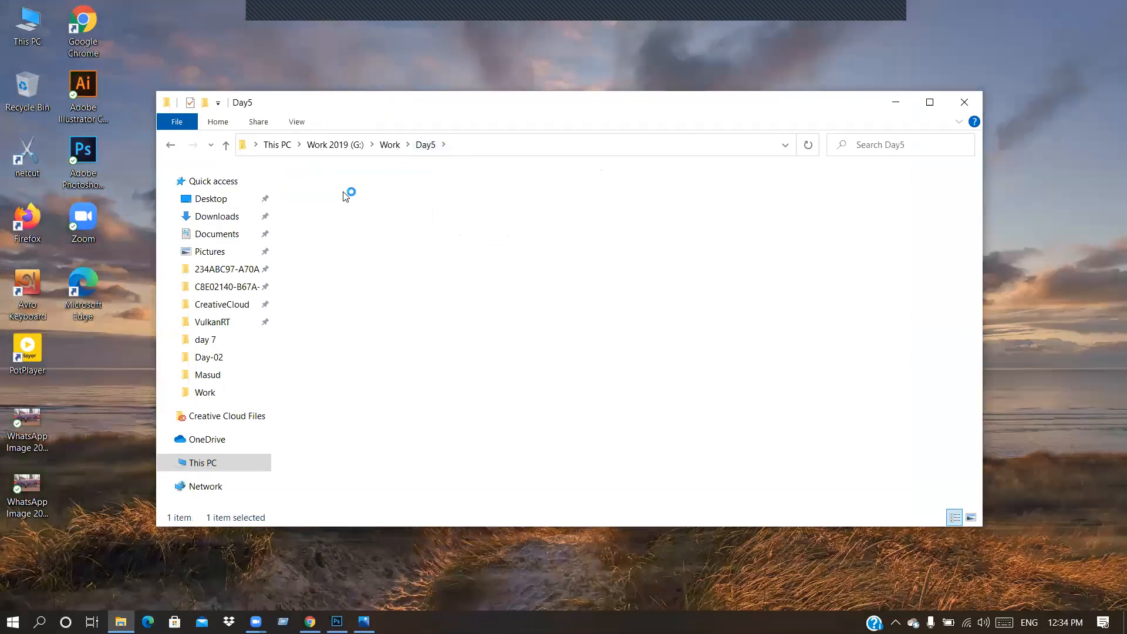
pyautogui.doubleClick(354, 208)
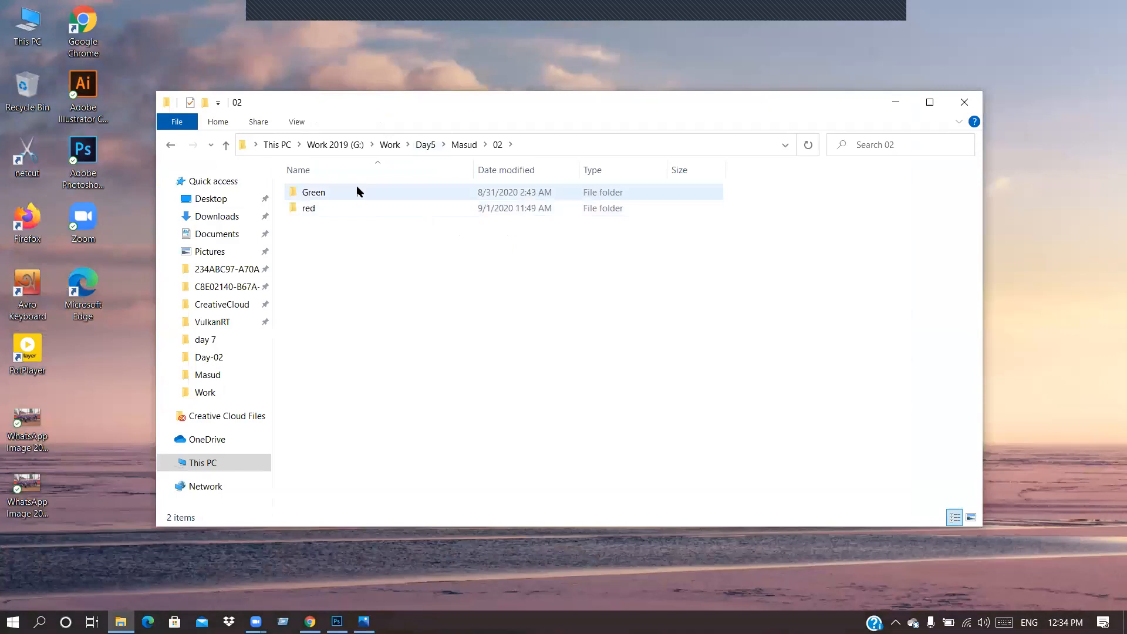
pyautogui.doubleClick(351, 206)
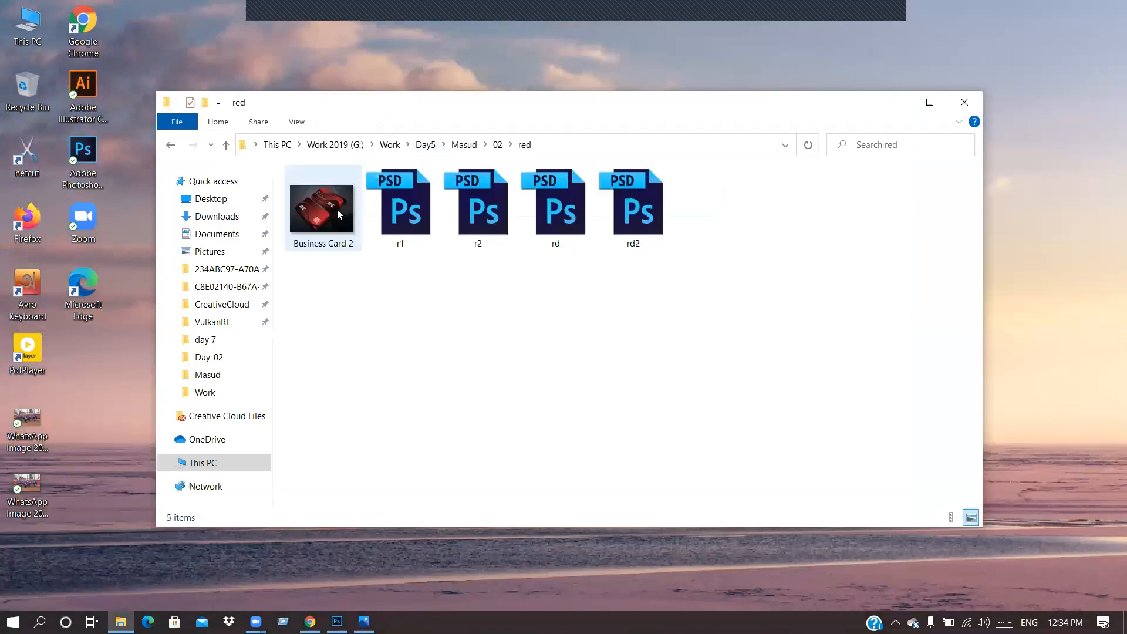
pyautogui.doubleClick(337, 209)
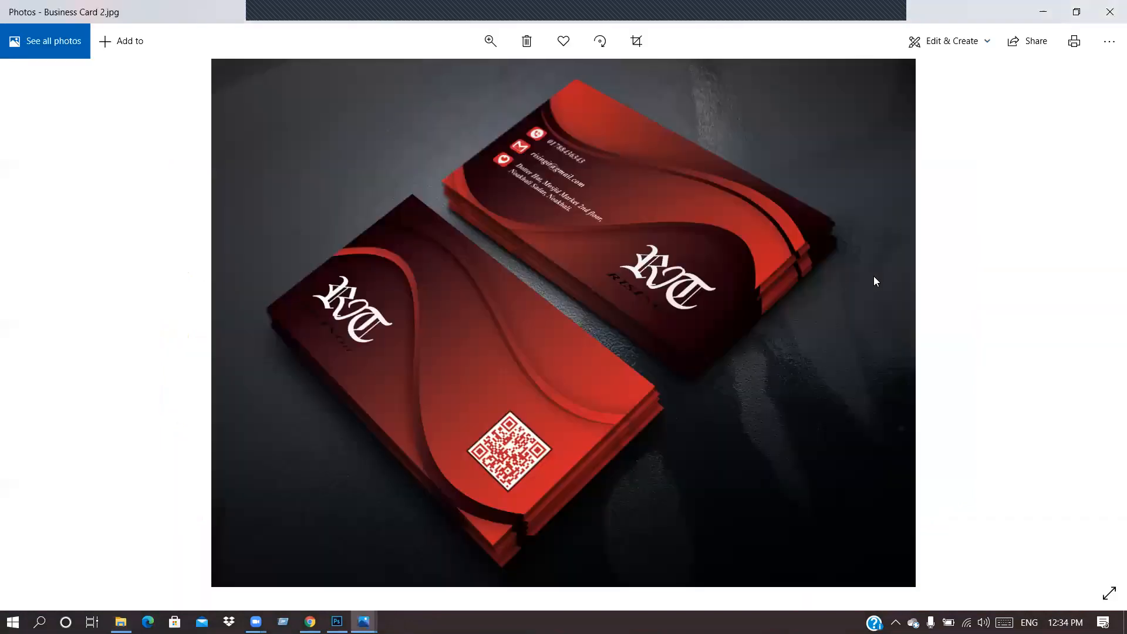
pyautogui.click(1110, 12)
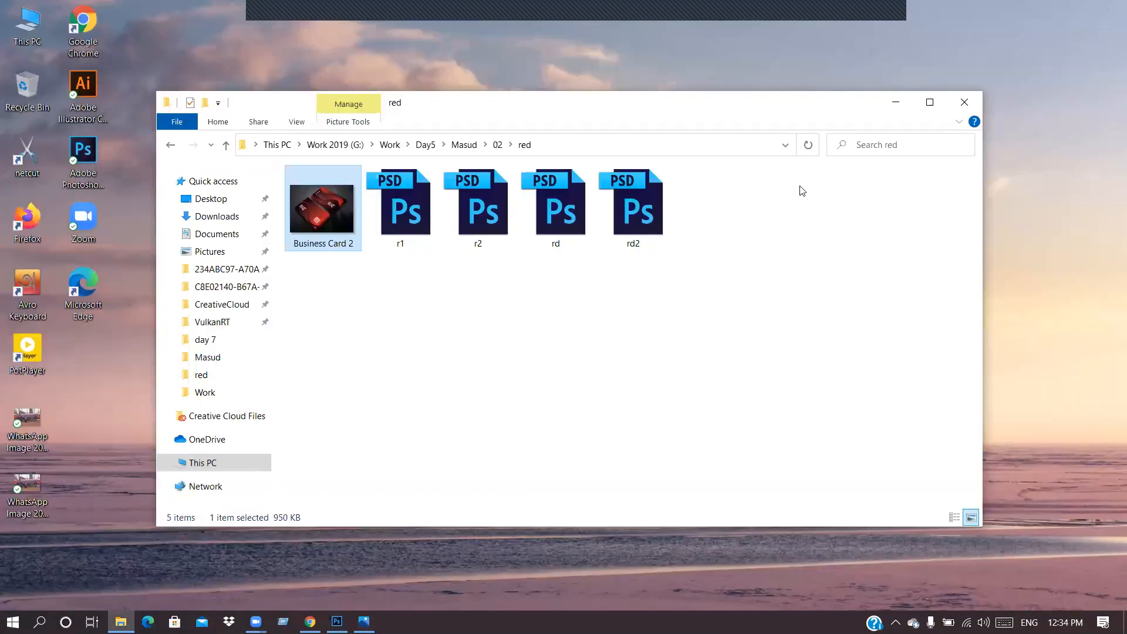
# Step: Go back to Work, open the day 7 folder, and minimize Explorer
pyautogui.click(463, 145)
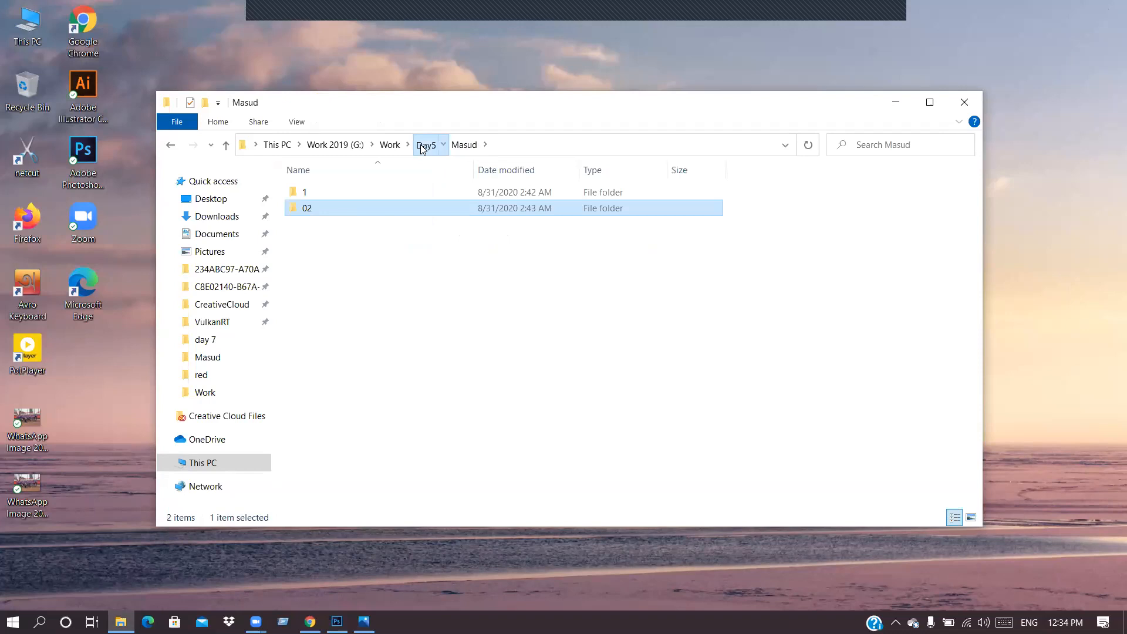
pyautogui.click(426, 145)
pyautogui.click(390, 145)
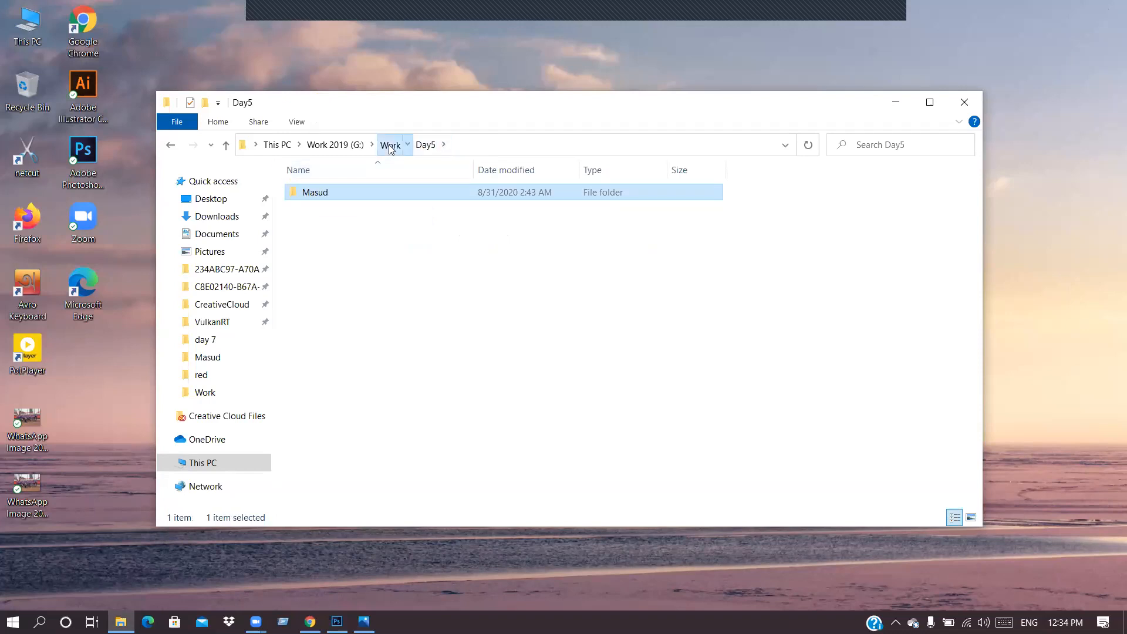
pyautogui.doubleClick(402, 217)
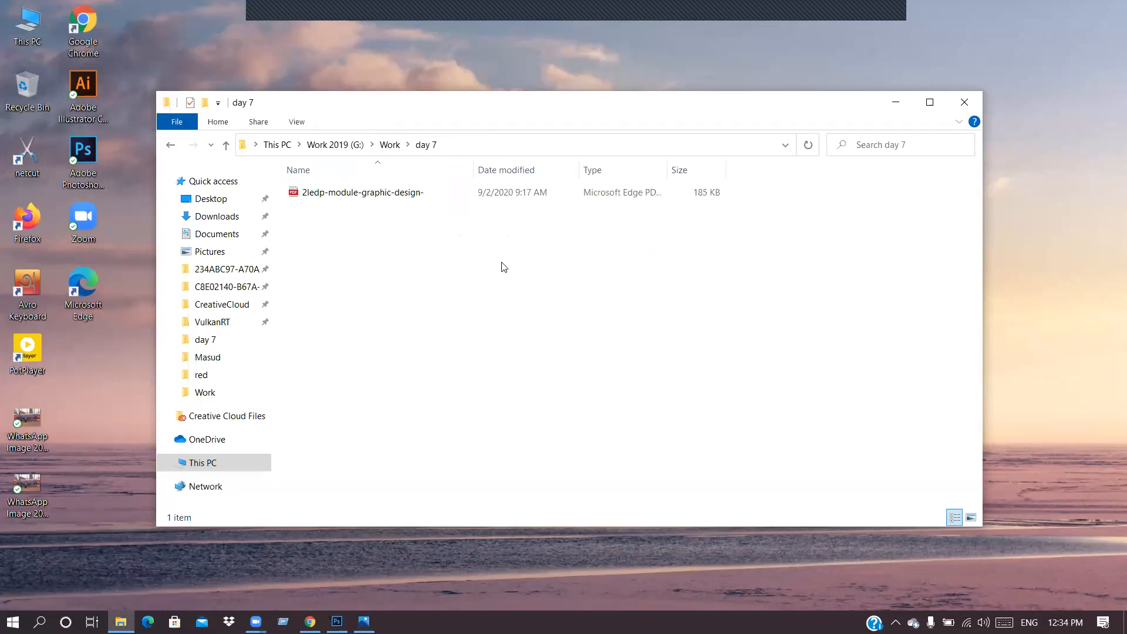
pyautogui.click(889, 108)
# Step: Refresh the desktop, close the Photos window showing m.jpg, and bring Photoshop forward
pyautogui.rightClick(738, 136)
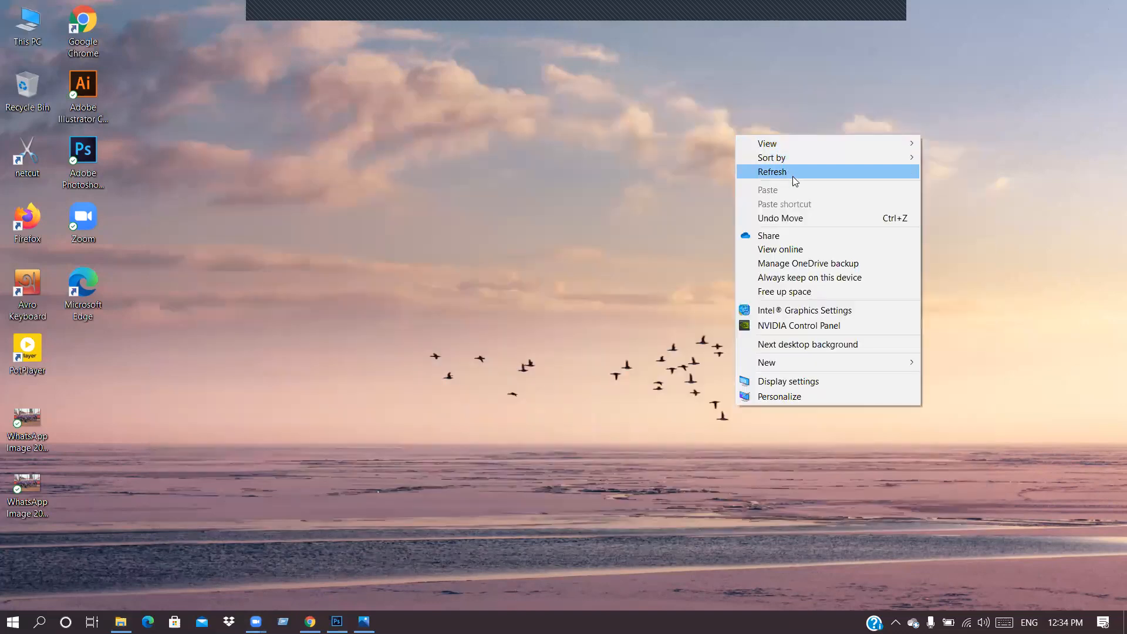
pyautogui.click(792, 170)
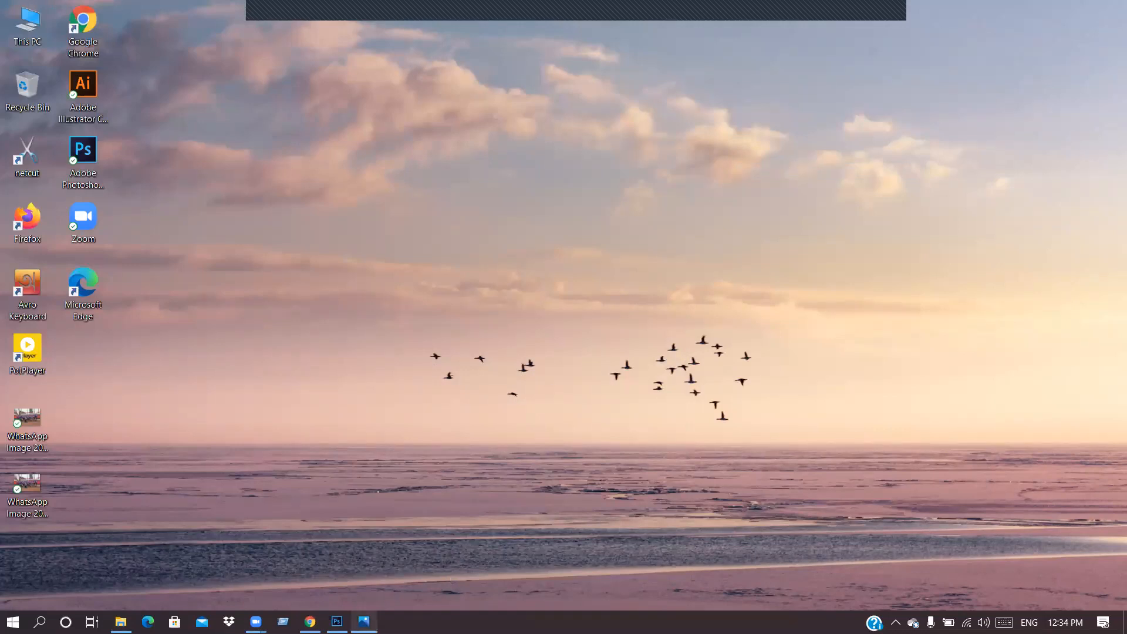
pyautogui.moveTo(365, 622)
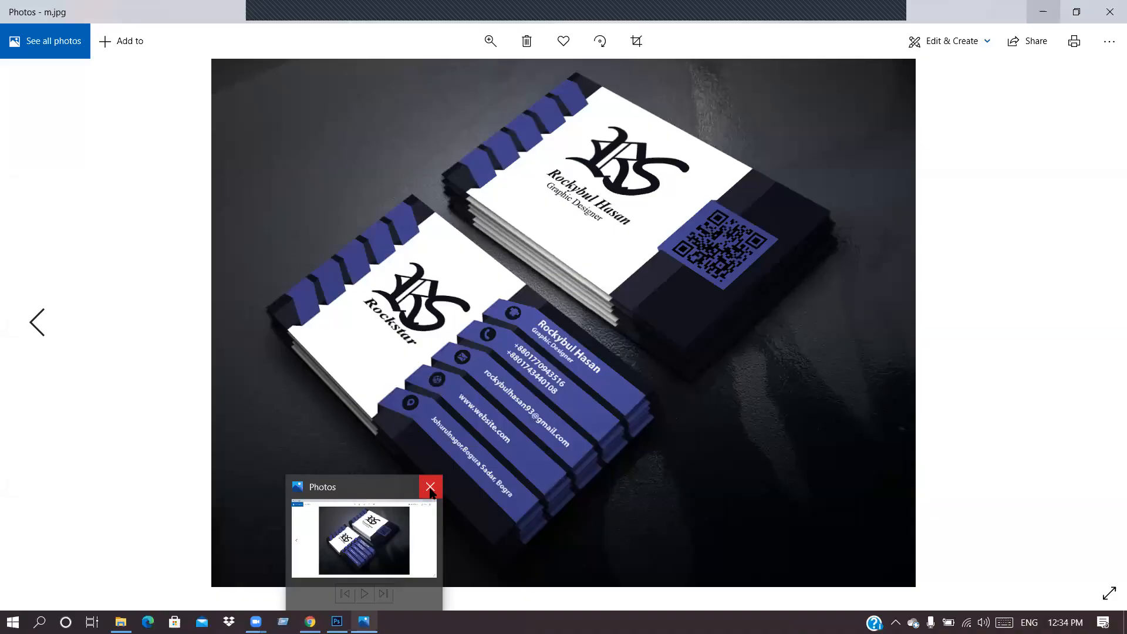
pyautogui.click(430, 487)
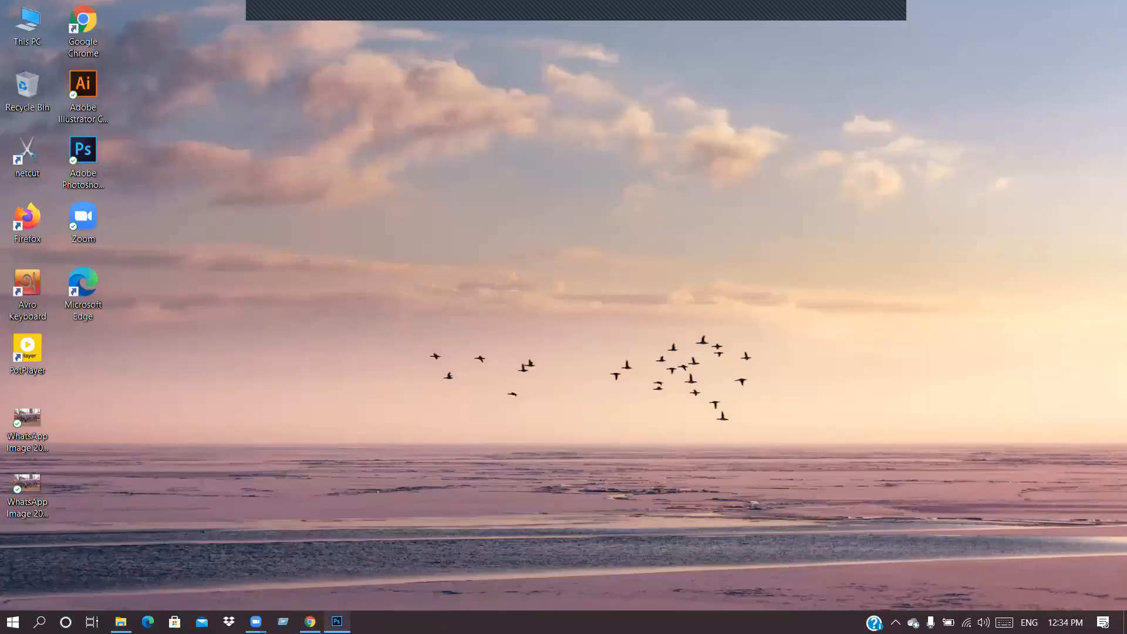
pyautogui.click(337, 622)
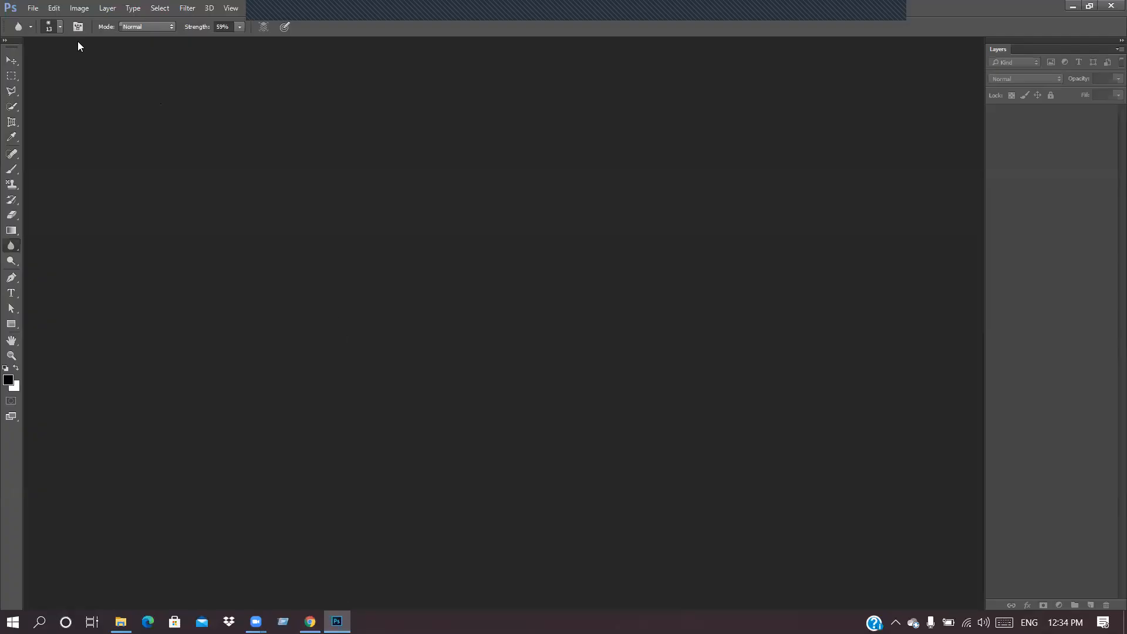
# Step: Start File > Open and browse to the Work folder on Work 2019 (G:)
pyautogui.click(33, 8)
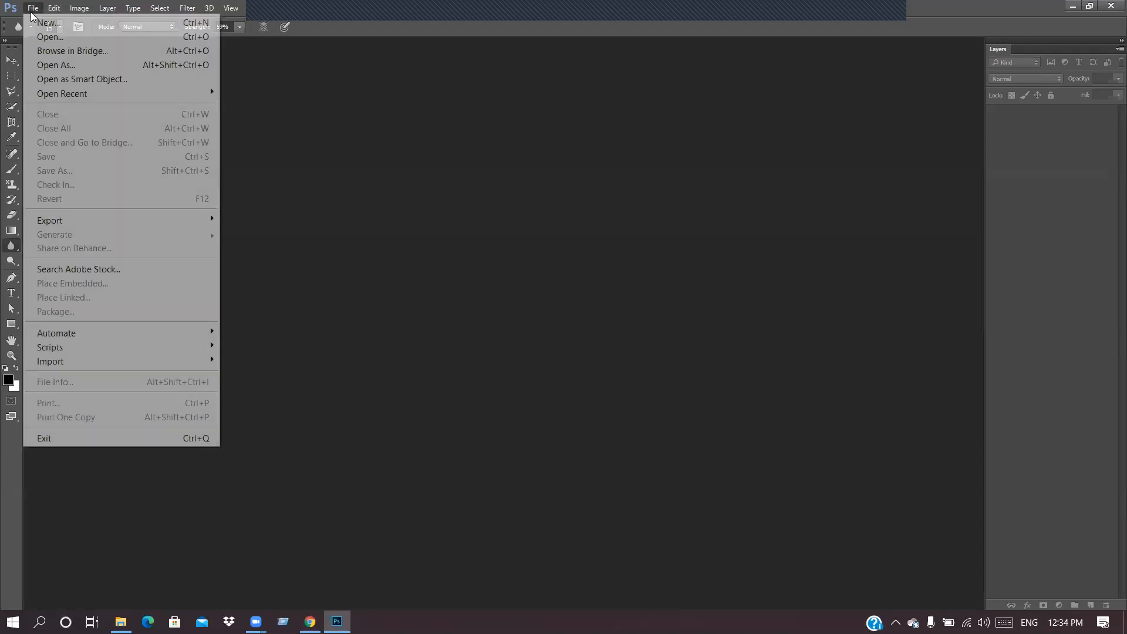
pyautogui.click(47, 35)
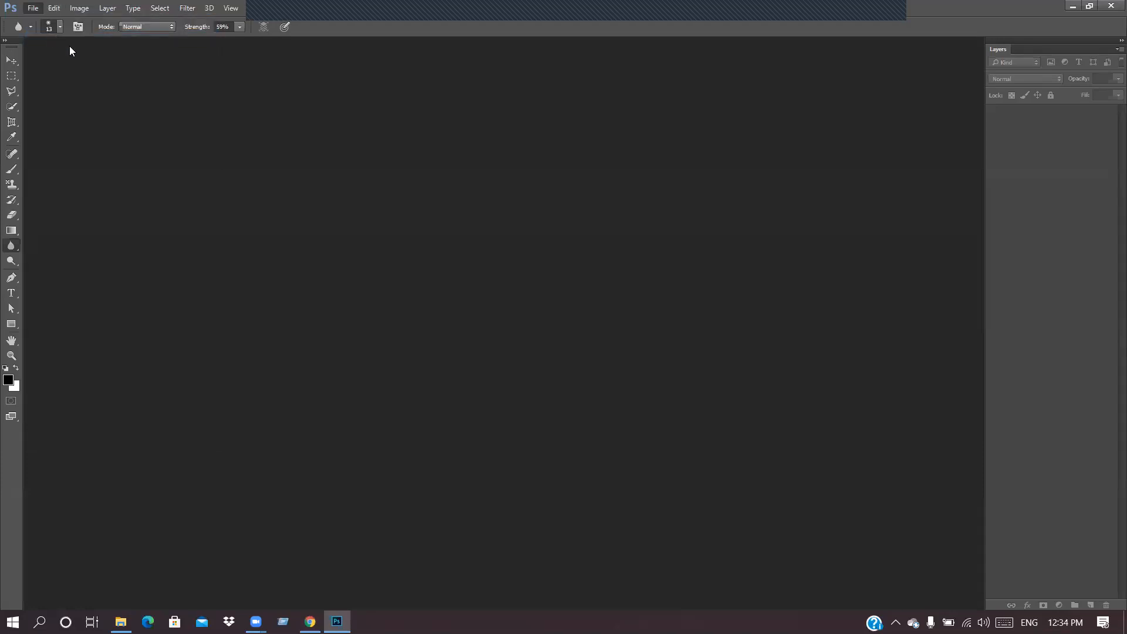
pyautogui.click(126, 36)
pyautogui.scroll(-3, 270, 221)
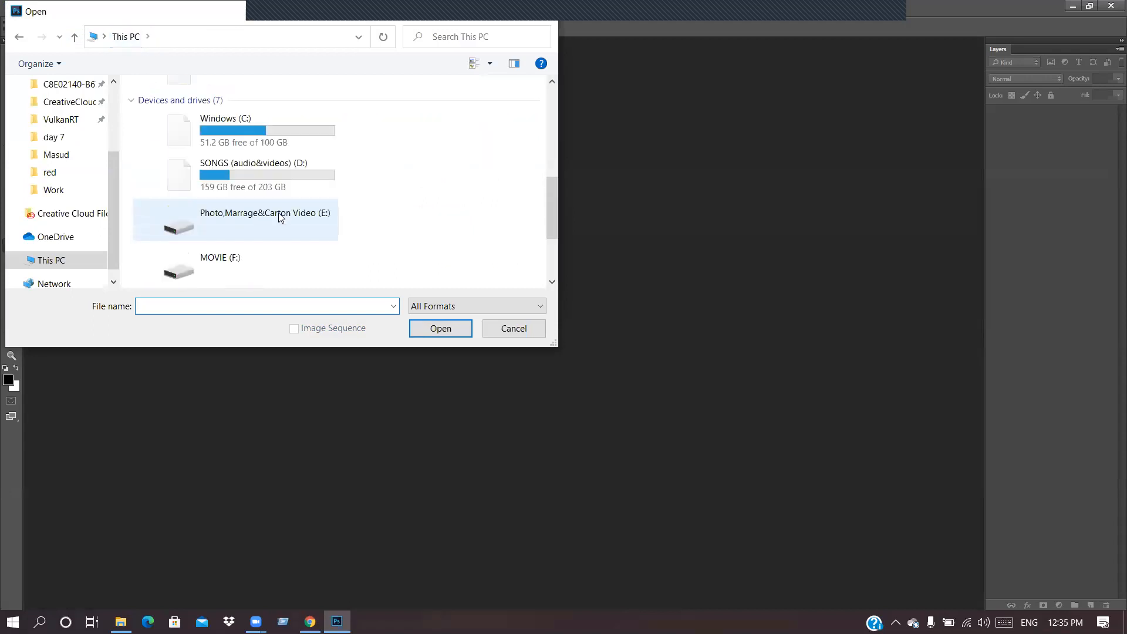
pyautogui.scroll(-2, 279, 217)
pyautogui.doubleClick(271, 217)
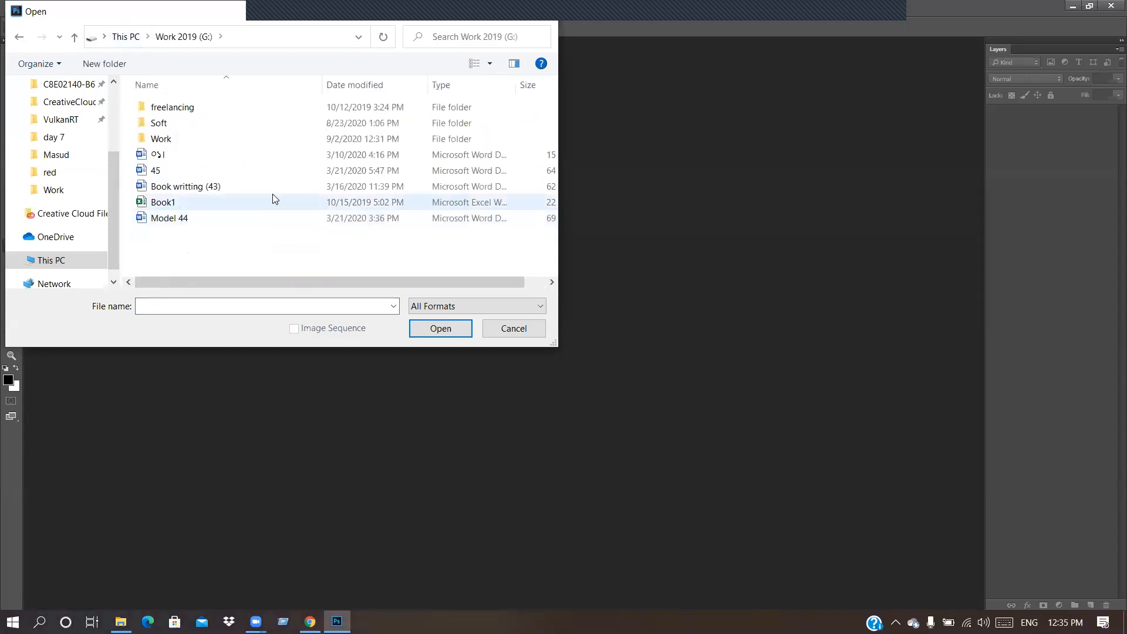
pyautogui.doubleClick(221, 140)
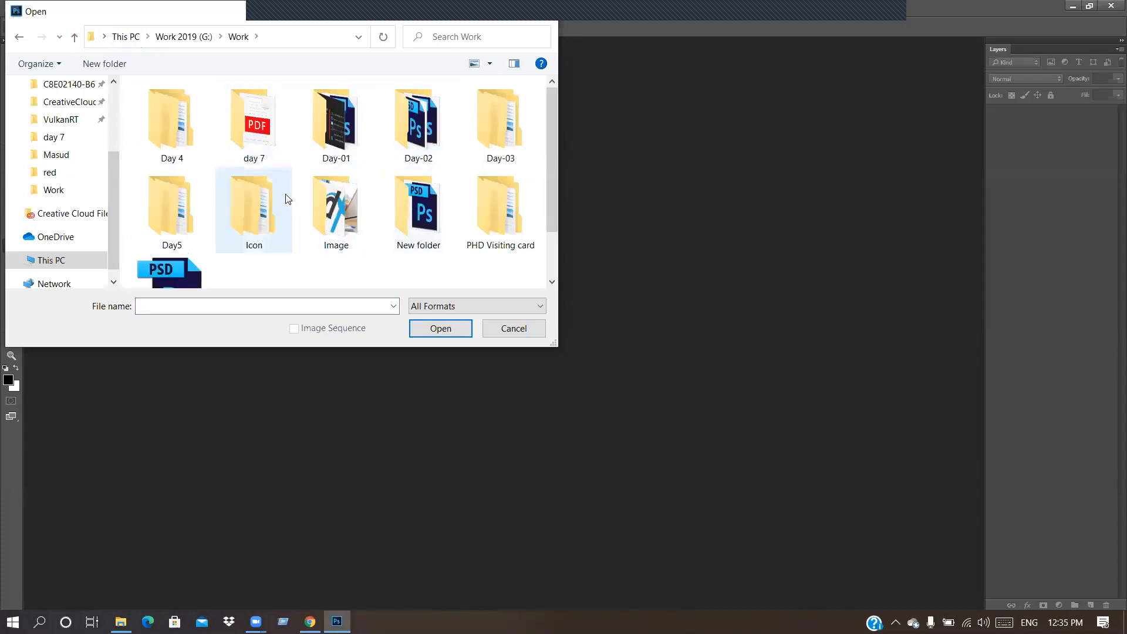
# Step: Open Business Card 2.jpg from Day5 > Masud > 02 > red
pyautogui.scroll(-1, 411, 164)
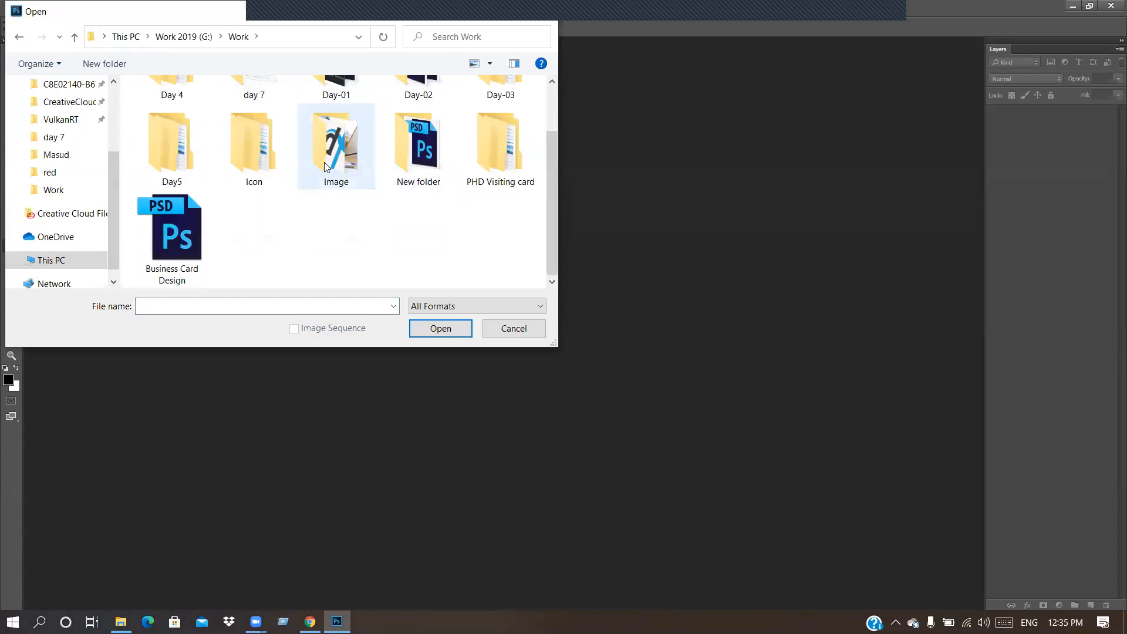
pyautogui.scroll(1, 305, 165)
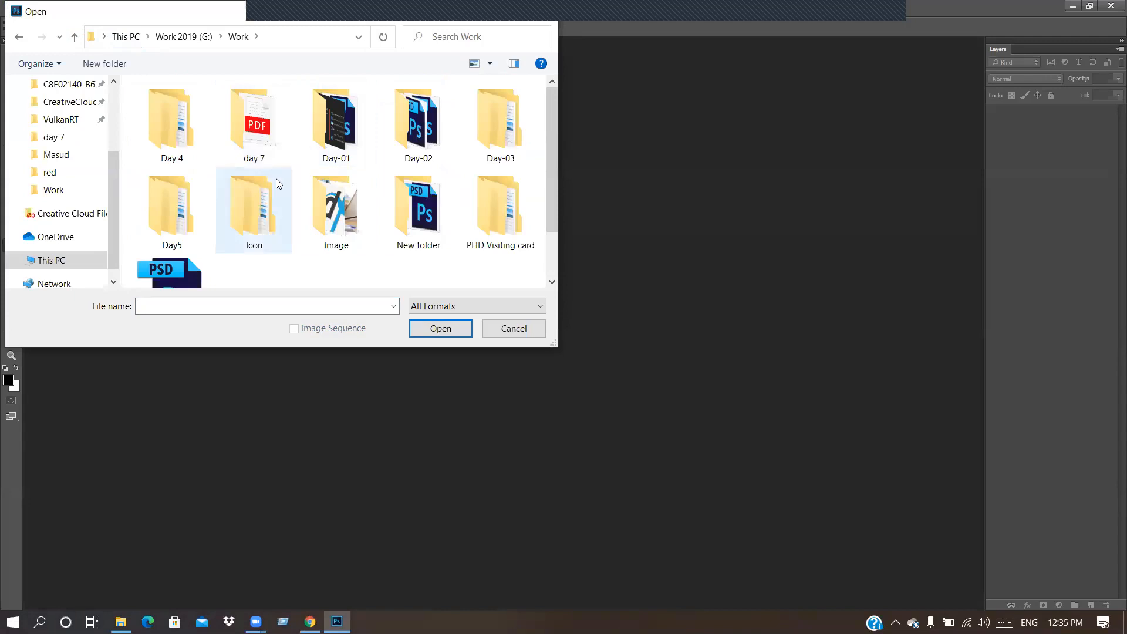
pyautogui.doubleClick(181, 209)
pyautogui.doubleClick(226, 109)
pyautogui.click(222, 128)
pyautogui.doubleClick(222, 128)
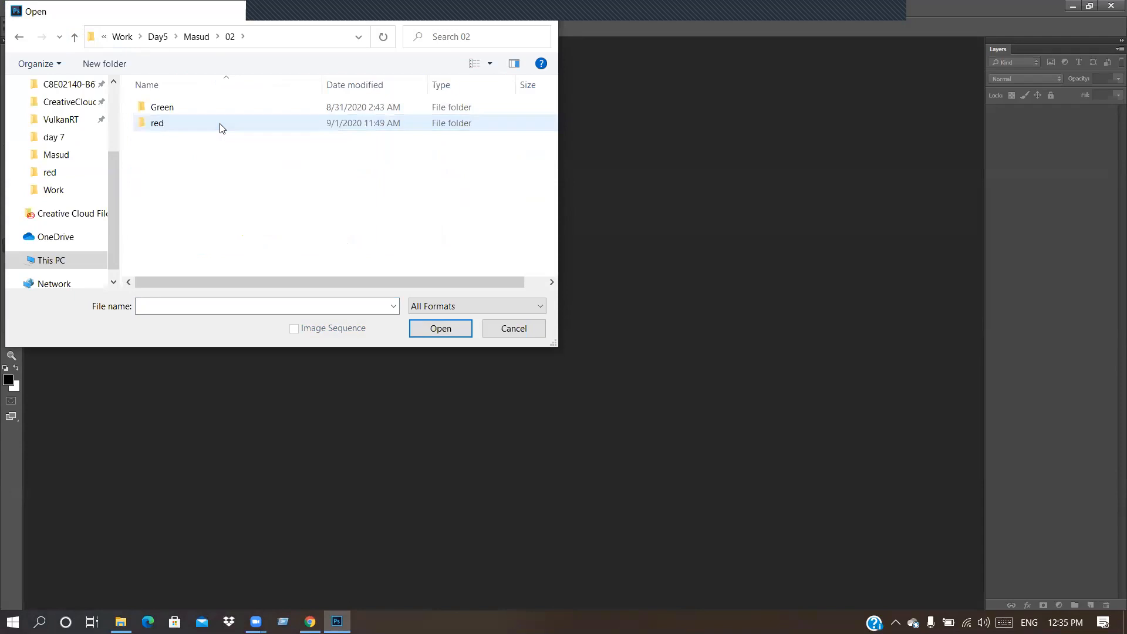
pyautogui.doubleClick(222, 128)
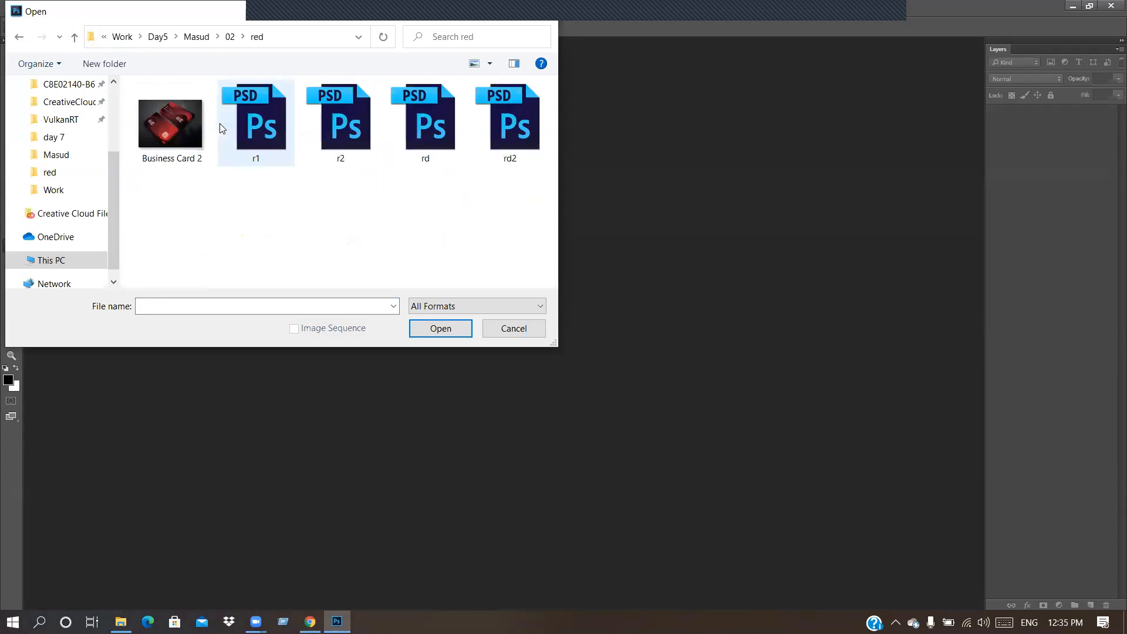
pyautogui.doubleClick(178, 126)
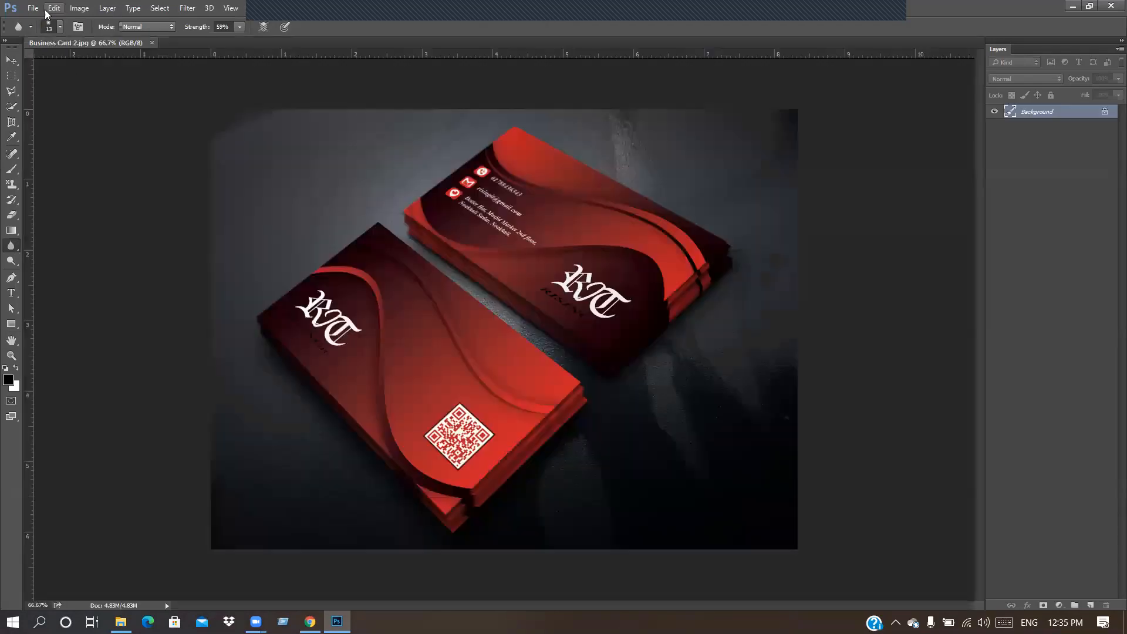
# Step: Open the r2.psd and r1.psd card designs from the same red folder
pyautogui.click(29, 9)
pyautogui.click(47, 35)
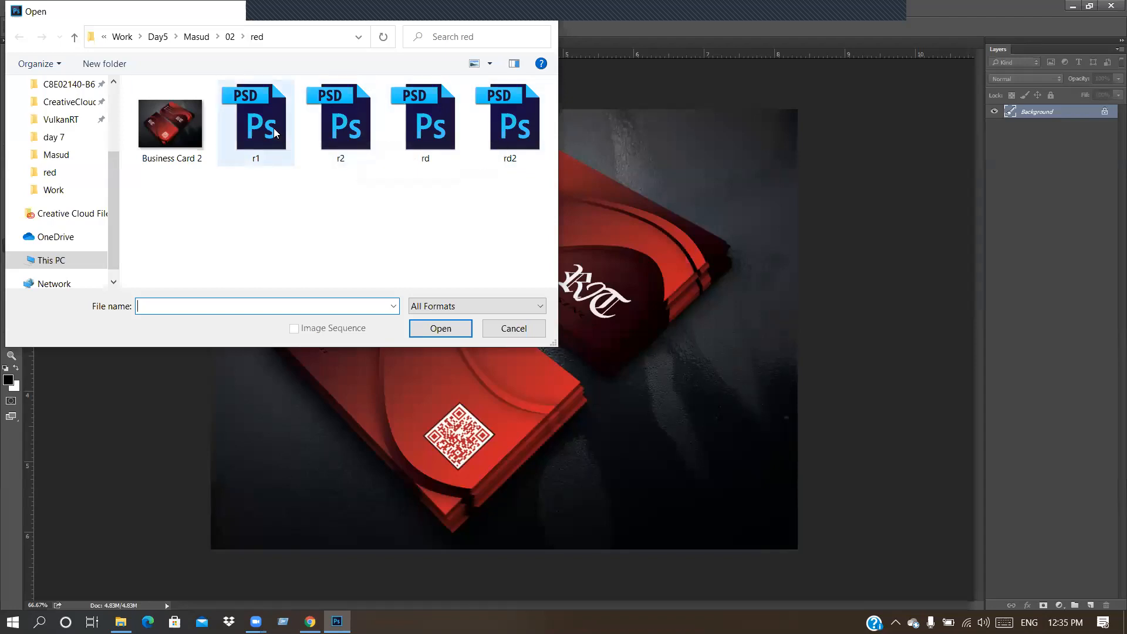
pyautogui.doubleClick(333, 131)
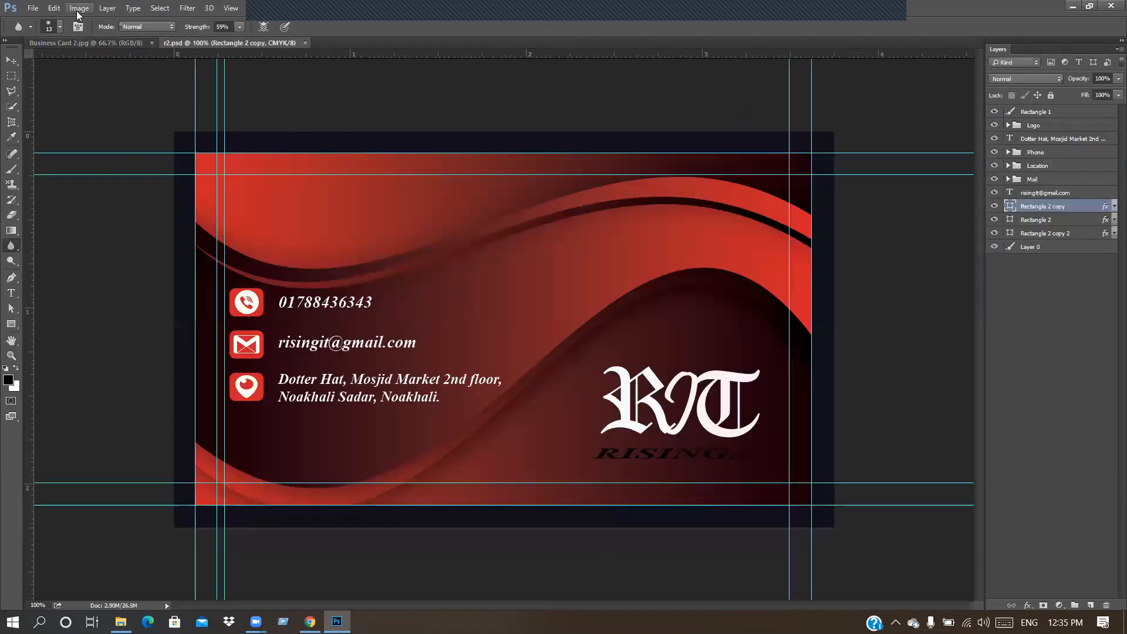
pyautogui.click(32, 6)
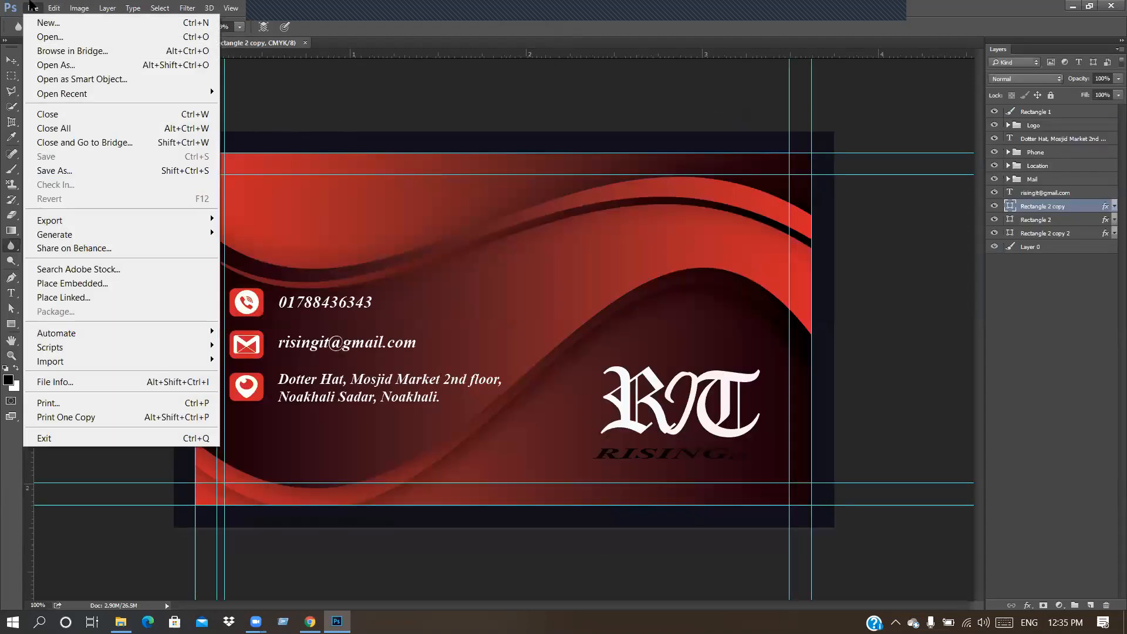
pyautogui.click(55, 36)
pyautogui.doubleClick(254, 117)
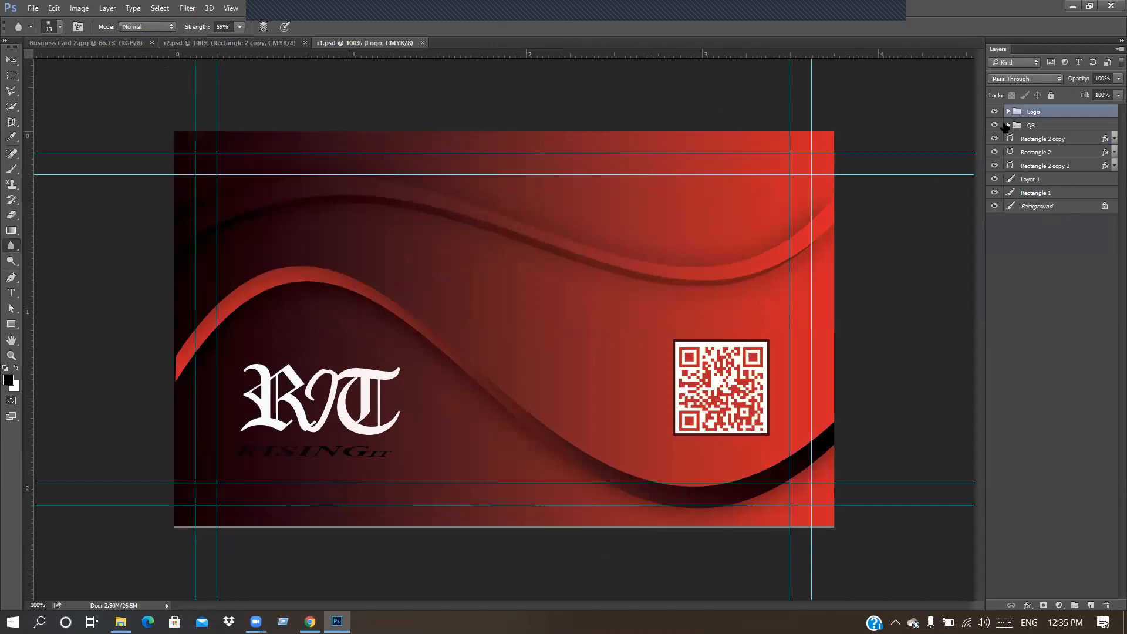
# Step: Hide r1's existing QR group, then open qr.png from Work > Day-02
pyautogui.click(994, 126)
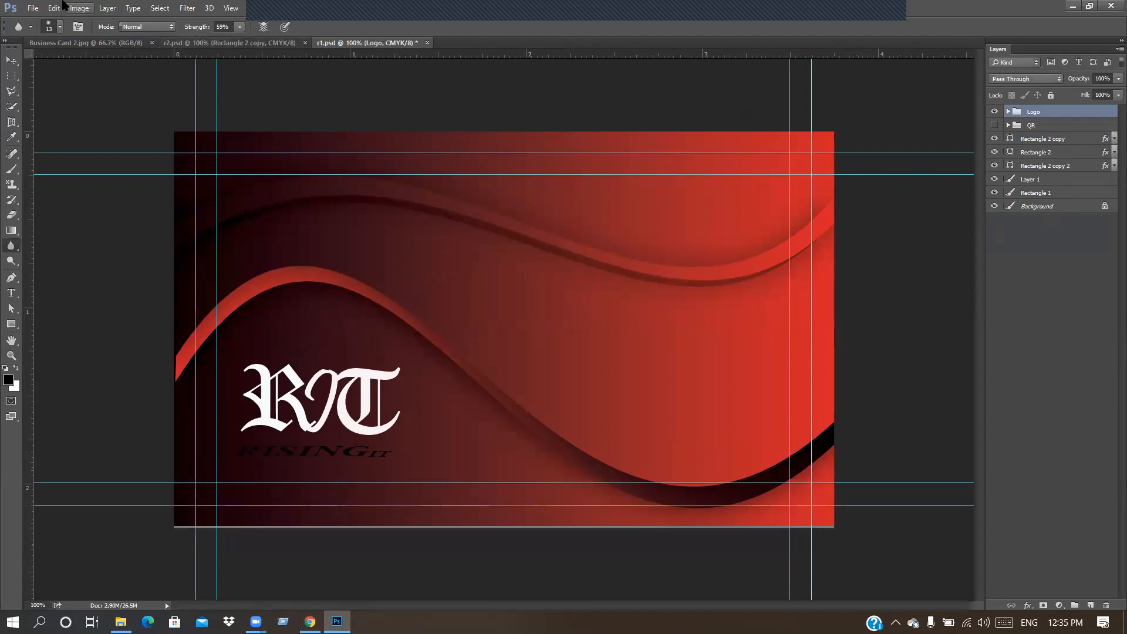
pyautogui.click(33, 7)
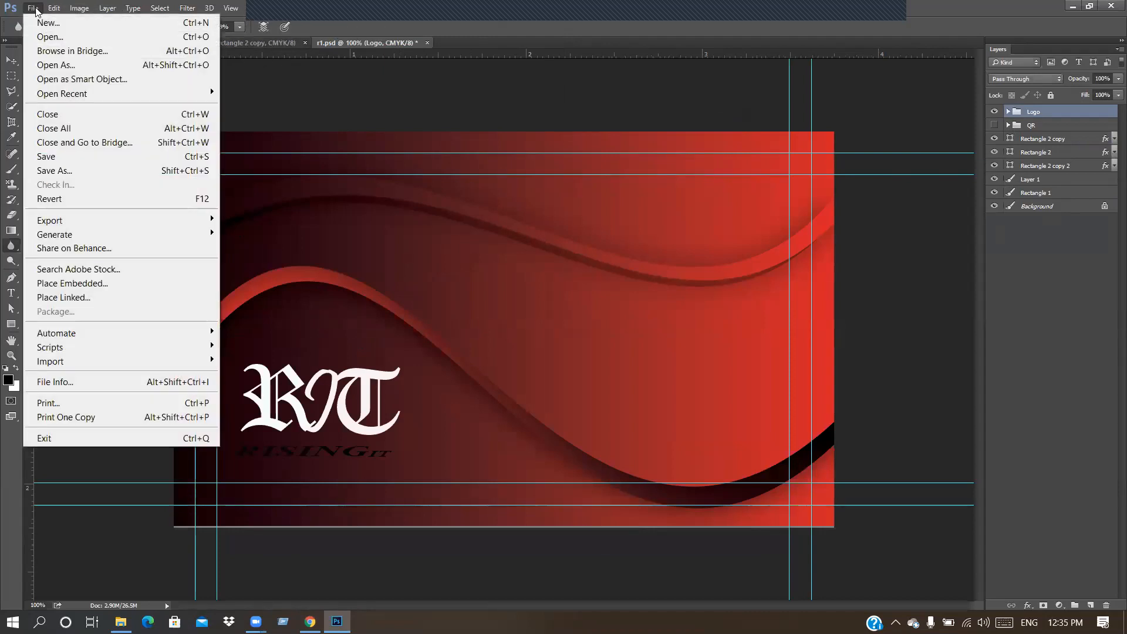
pyautogui.click(53, 36)
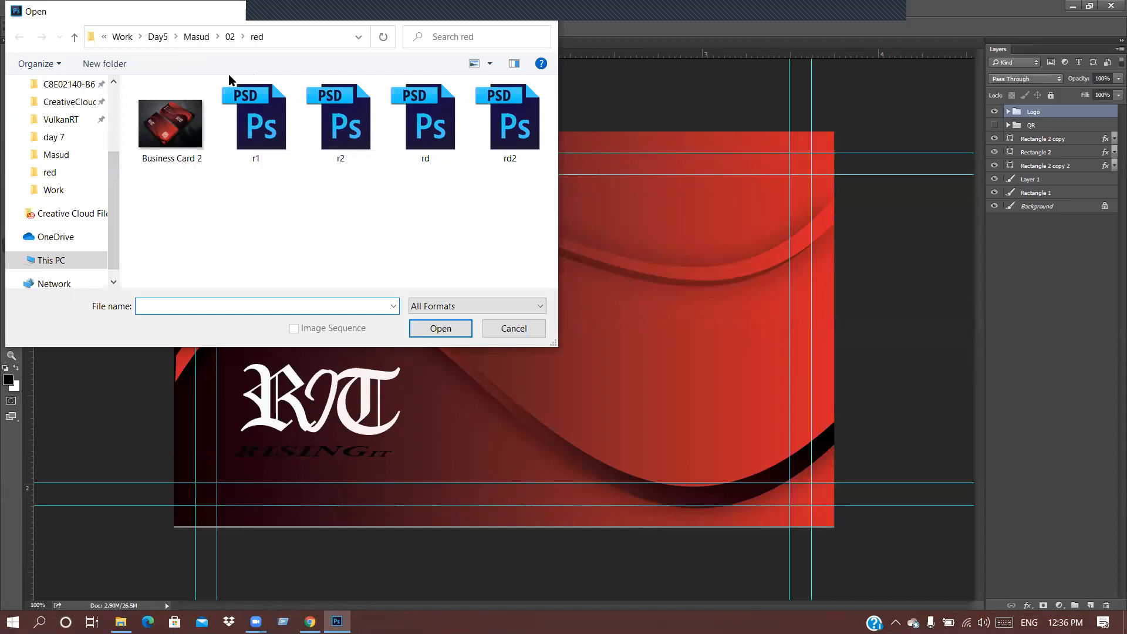
pyautogui.click(122, 37)
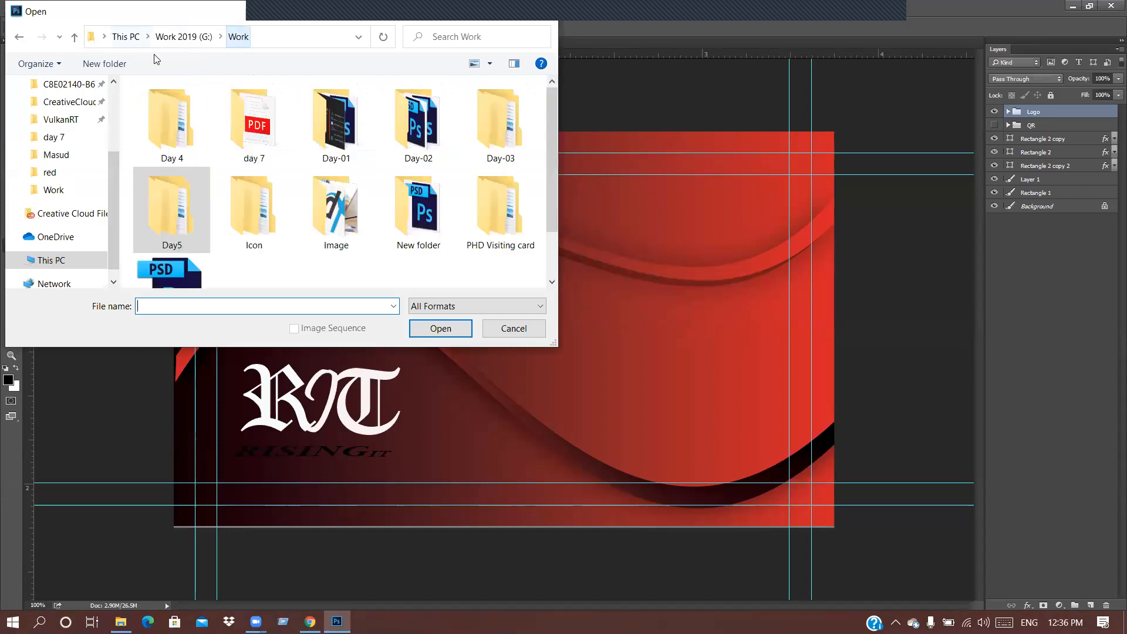
pyautogui.click(422, 144)
pyautogui.doubleClick(423, 144)
pyautogui.click(511, 126)
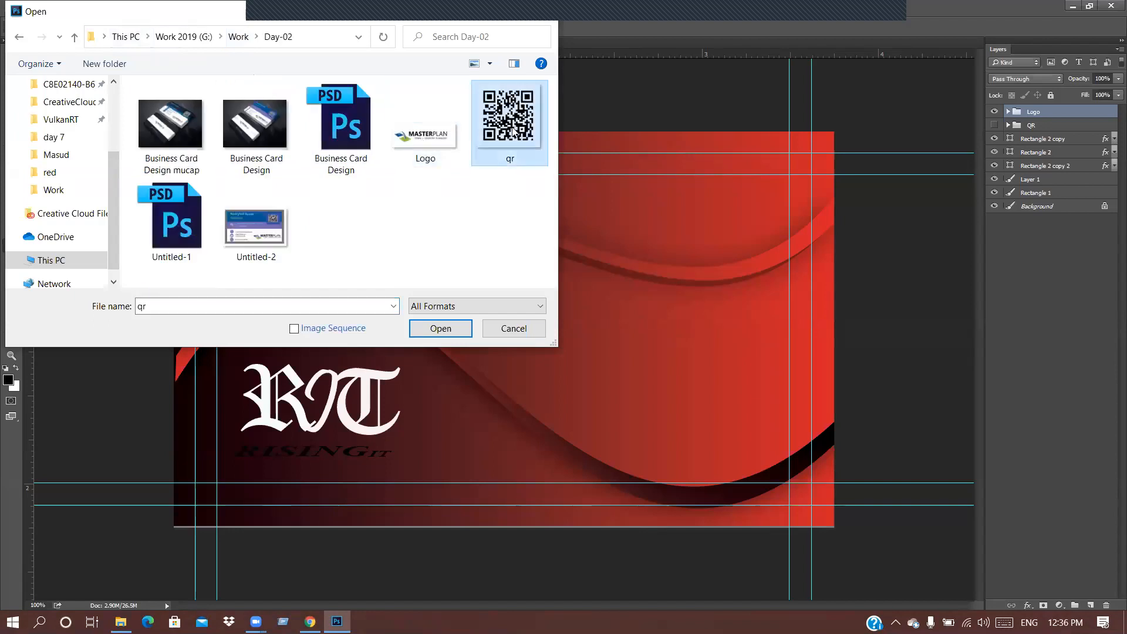
pyautogui.click(441, 329)
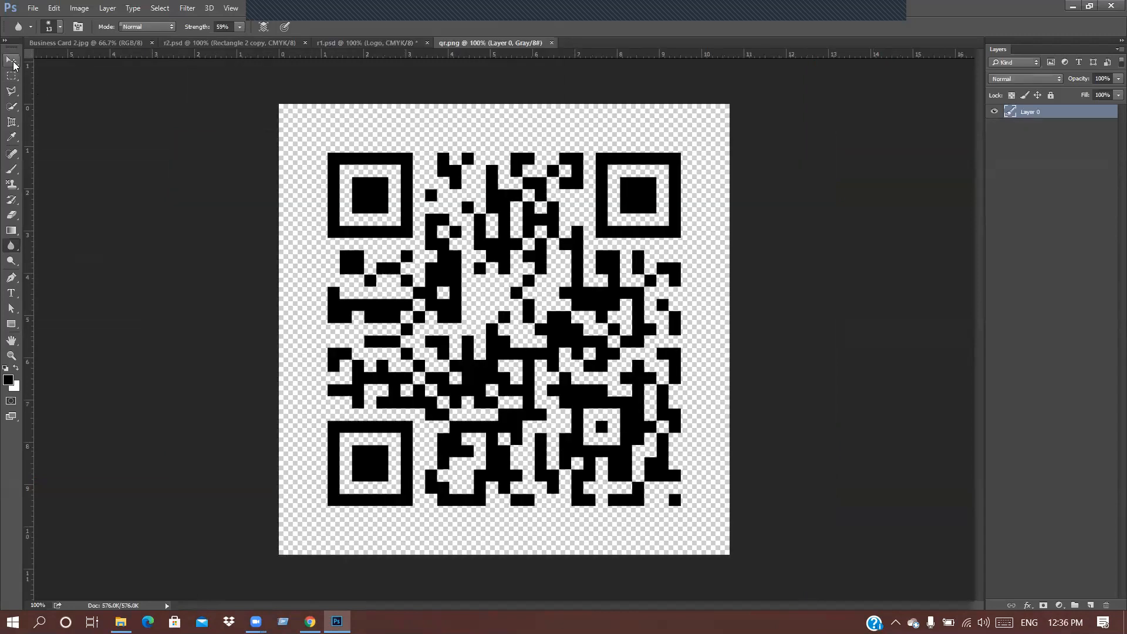
# Step: Close the r2.psd card document, leaving the r1 card open
pyautogui.click(12, 75)
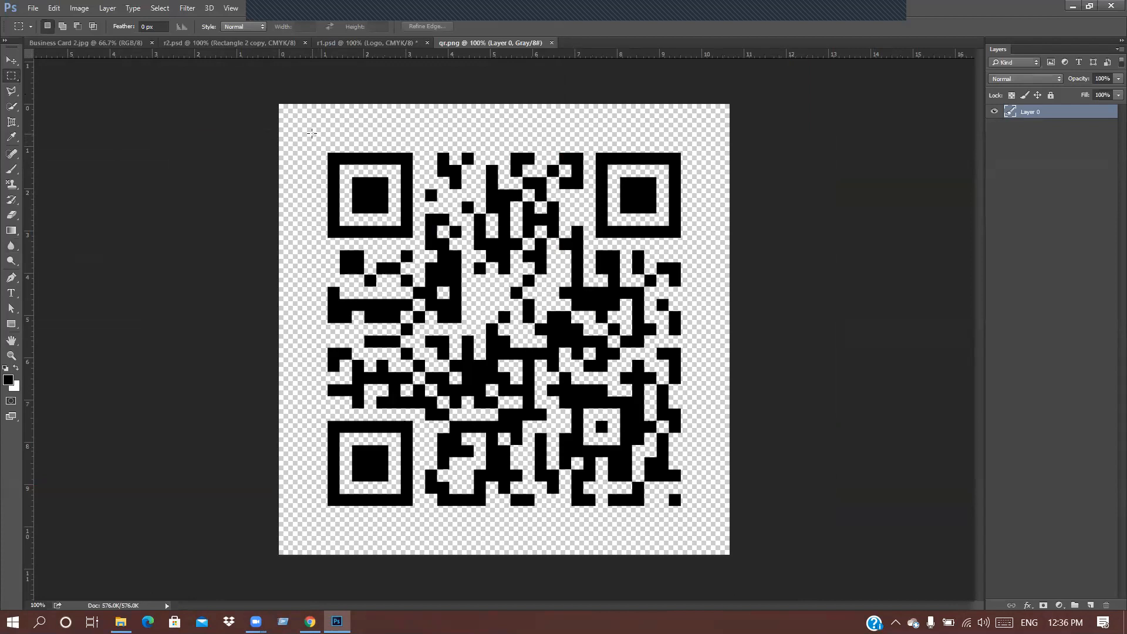
pyautogui.click(199, 43)
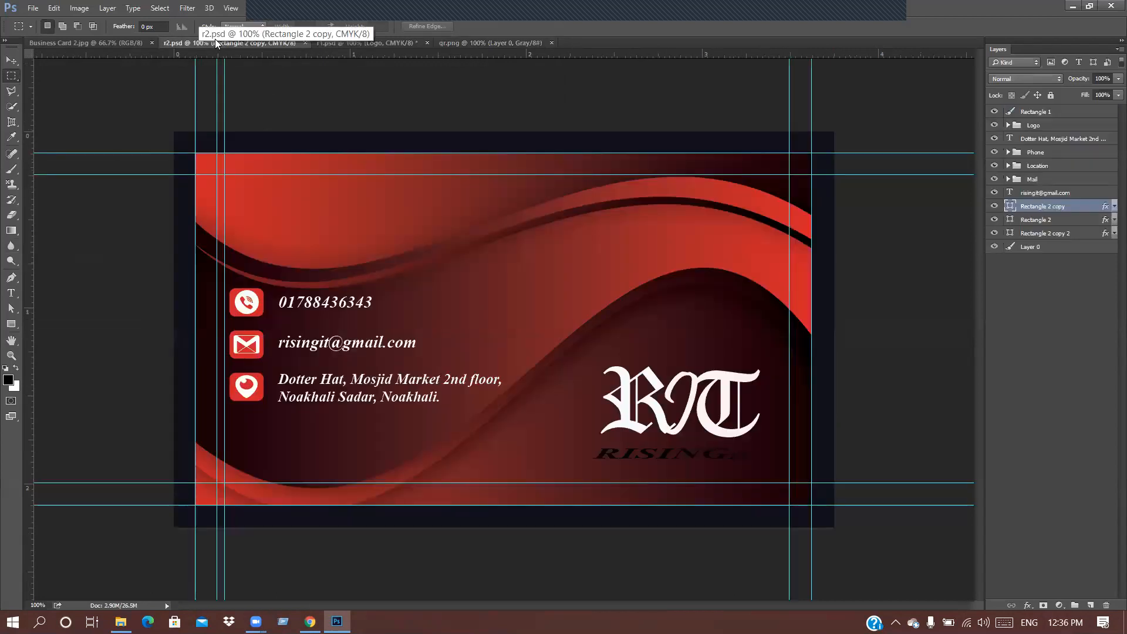
pyautogui.click(304, 43)
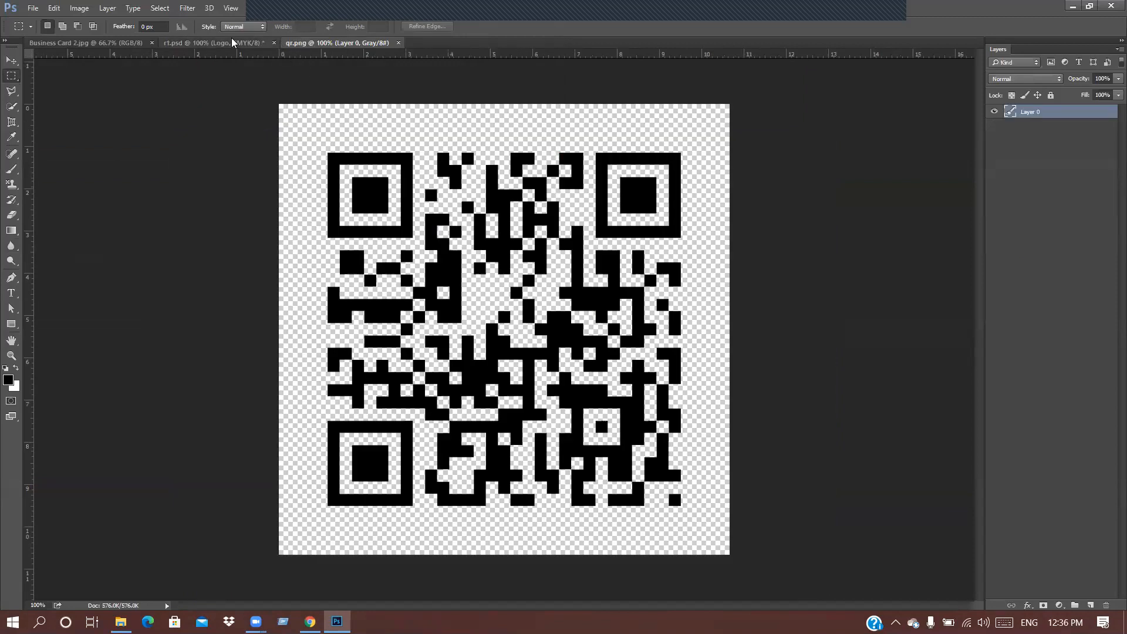
pyautogui.click(232, 39)
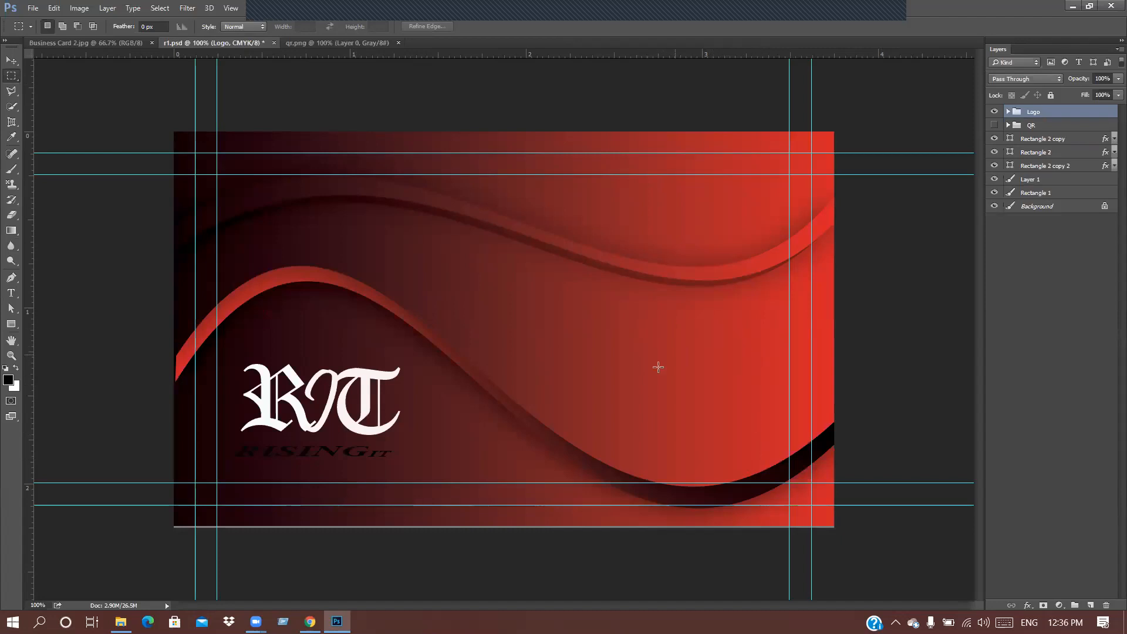
# Step: Copy the QR code in qr.png to a new layer and drag it onto the r1 card
pyautogui.click(327, 40)
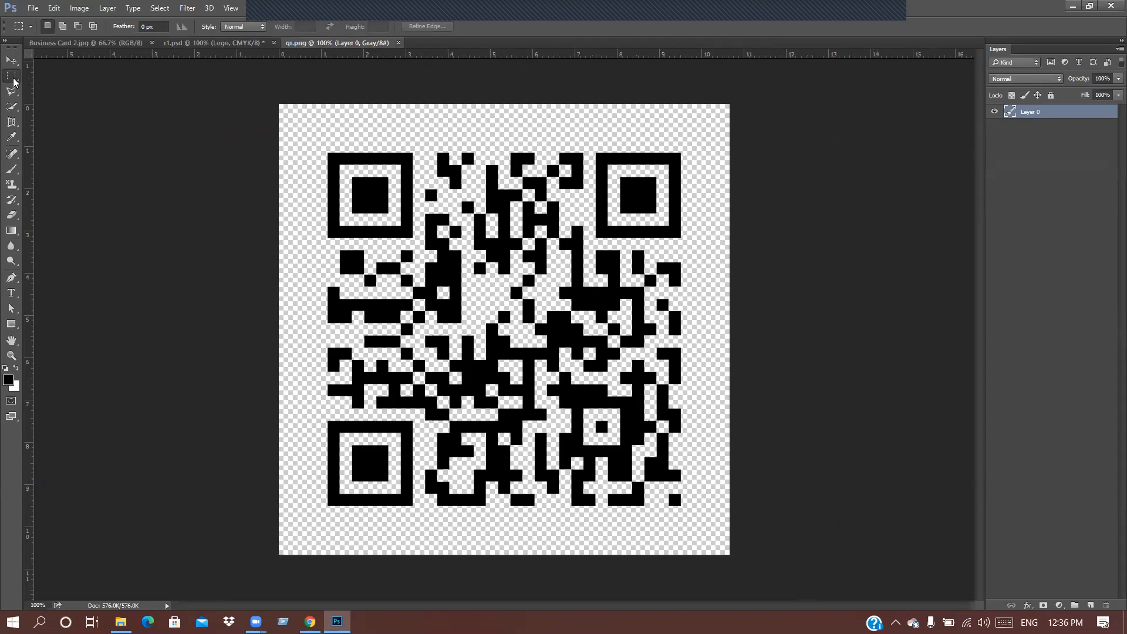
pyautogui.moveTo(305, 135); pyautogui.dragTo(705, 523)
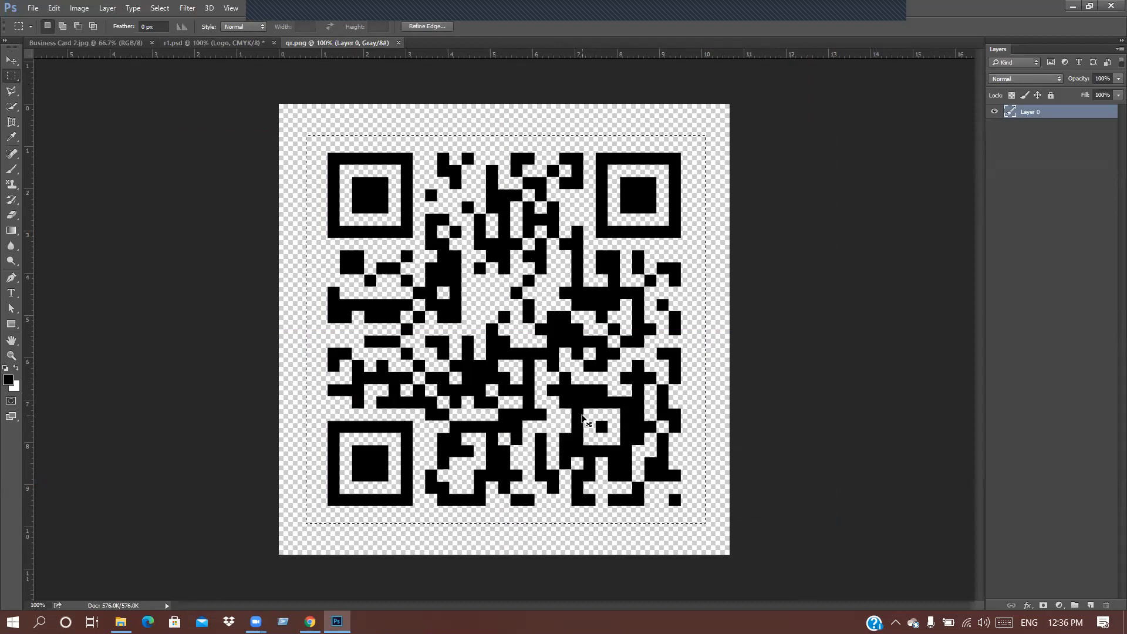
pyautogui.hotkey('ctrl', 'j')
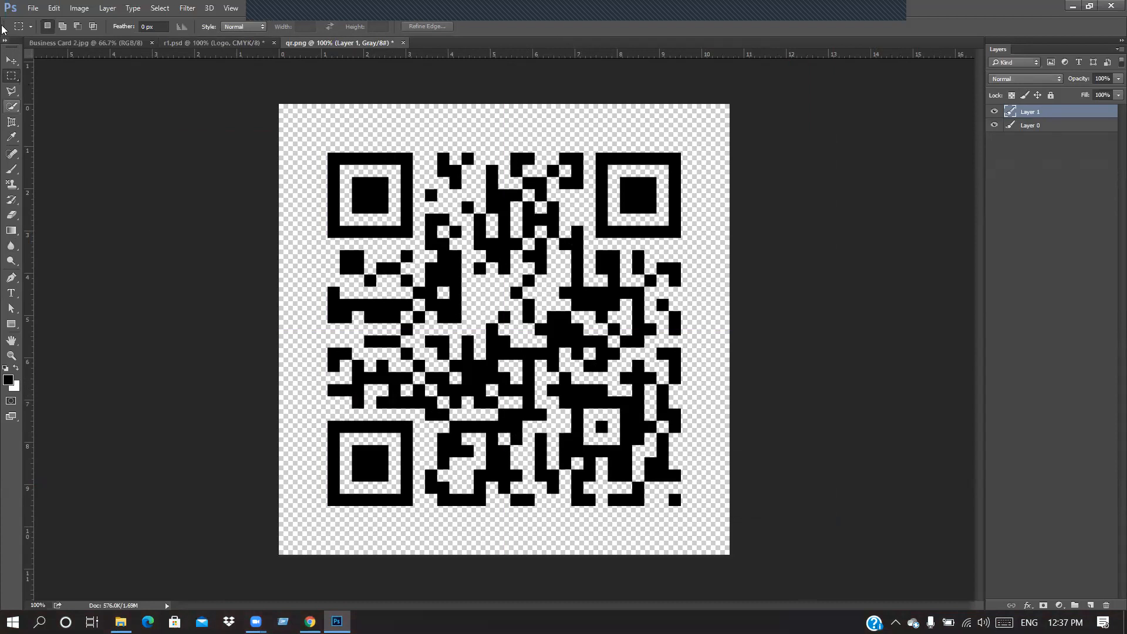
pyautogui.click(11, 60)
pyautogui.moveTo(456, 323); pyautogui.dragTo(504, 318)
pyautogui.moveTo(686, 366); pyautogui.dragTo(685, 366)
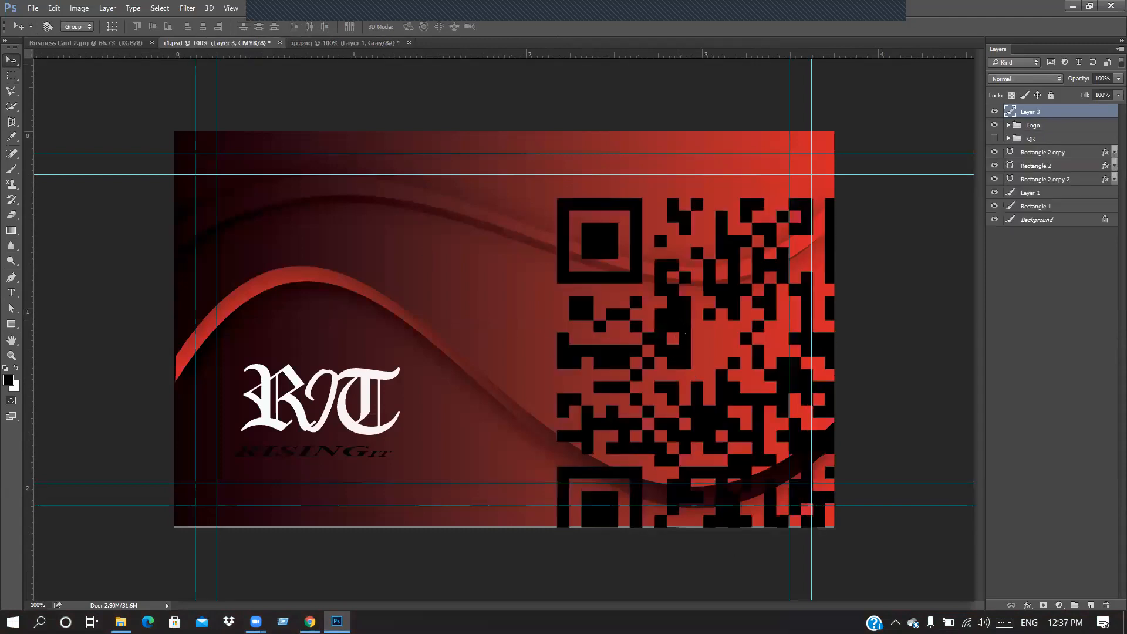
# Step: Scale the QR layer down to about 27% and commit it in the card's lower-right corner
pyautogui.press('ctrl')
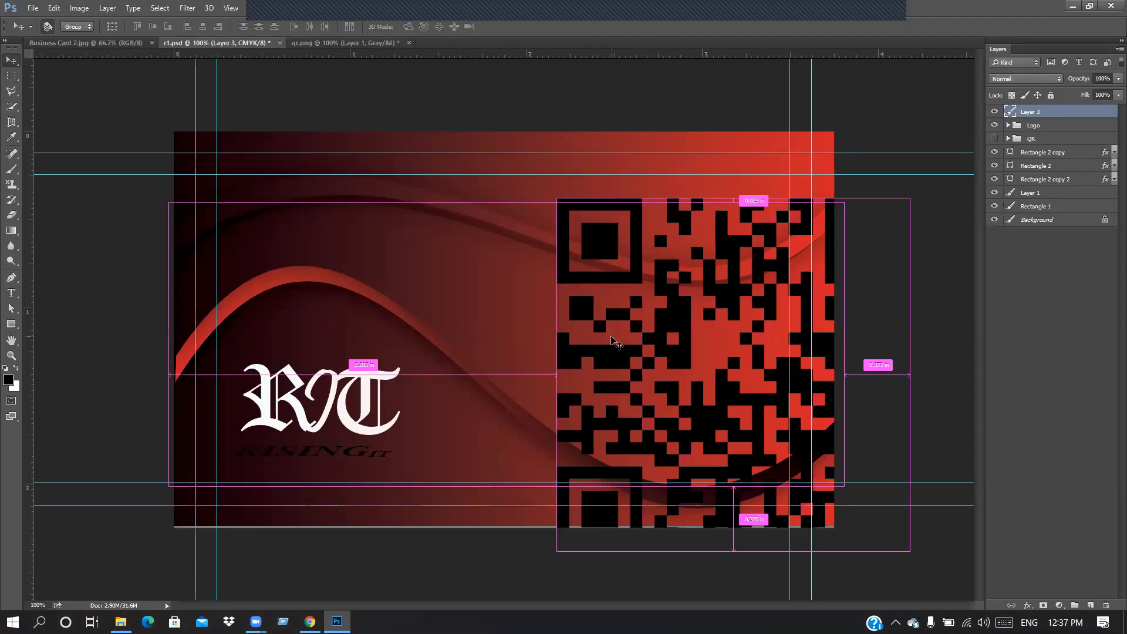
pyautogui.hotkey('ctrl', 't')
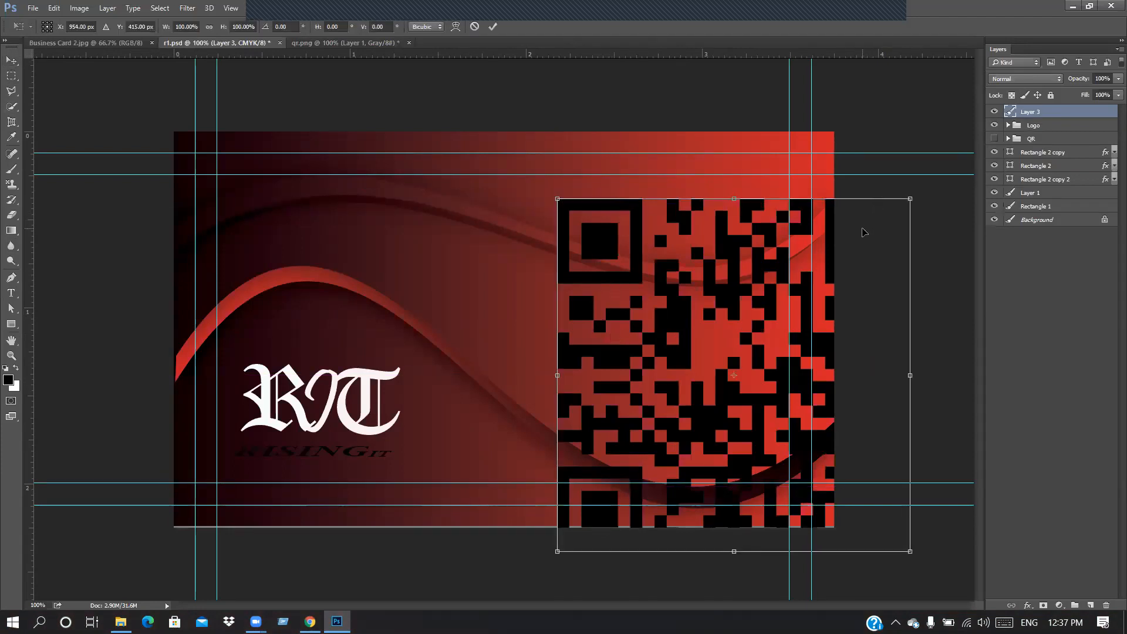
pyautogui.moveTo(910, 199); pyautogui.dragTo(745, 372)
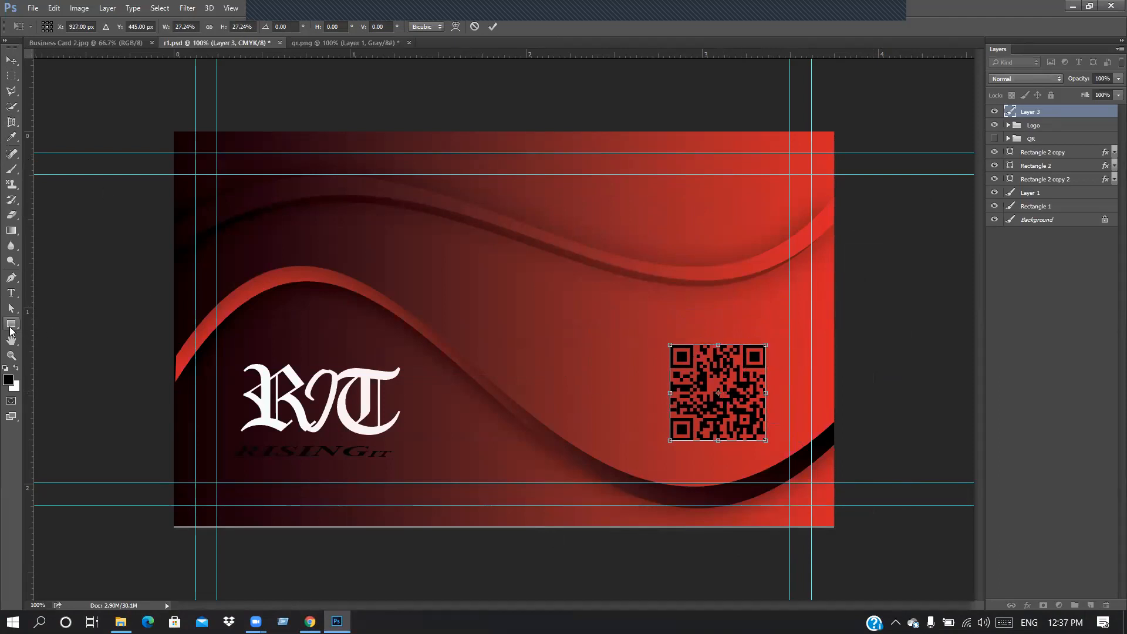
pyautogui.click(10, 328)
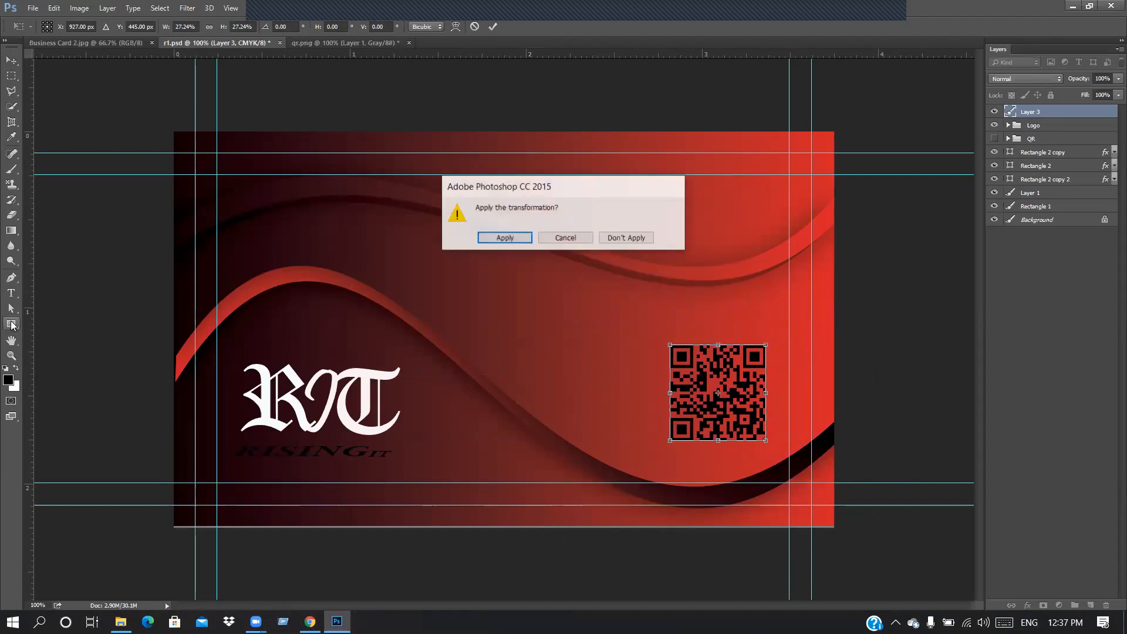
pyautogui.click(491, 241)
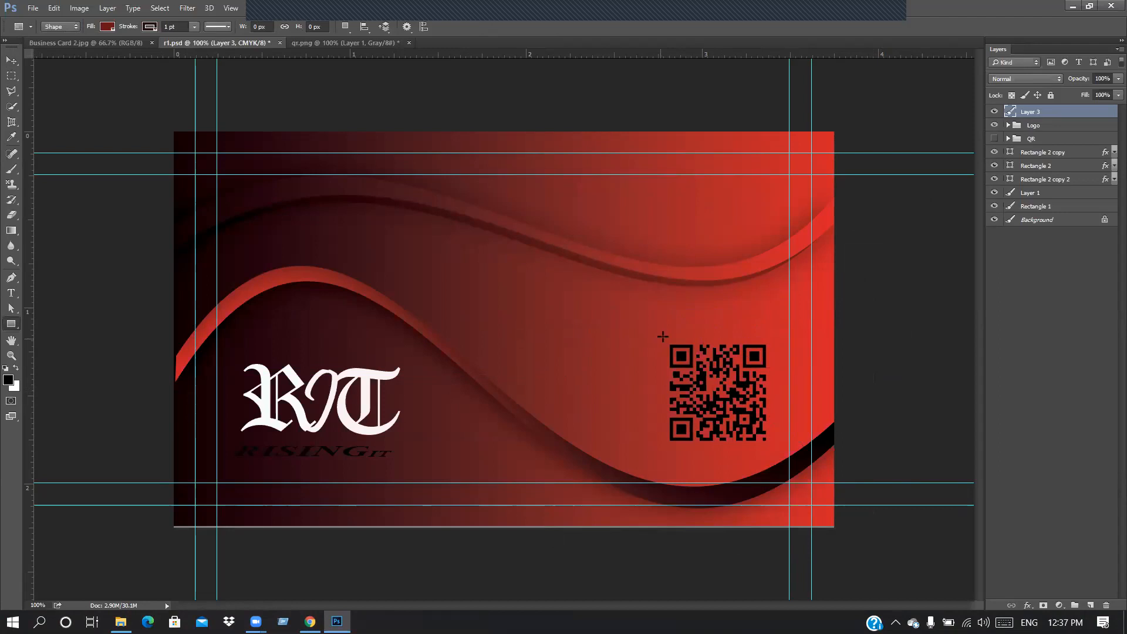
# Step: Delete a stray tiny rectangle and set the Rectangle tool's fill to white
pyautogui.moveTo(663, 337)
pyautogui.mouseDown()
pyautogui.moveTo(777, 451)
pyautogui.moveTo(702, 361)
pyautogui.moveTo(665, 340)
pyautogui.mouseUp()
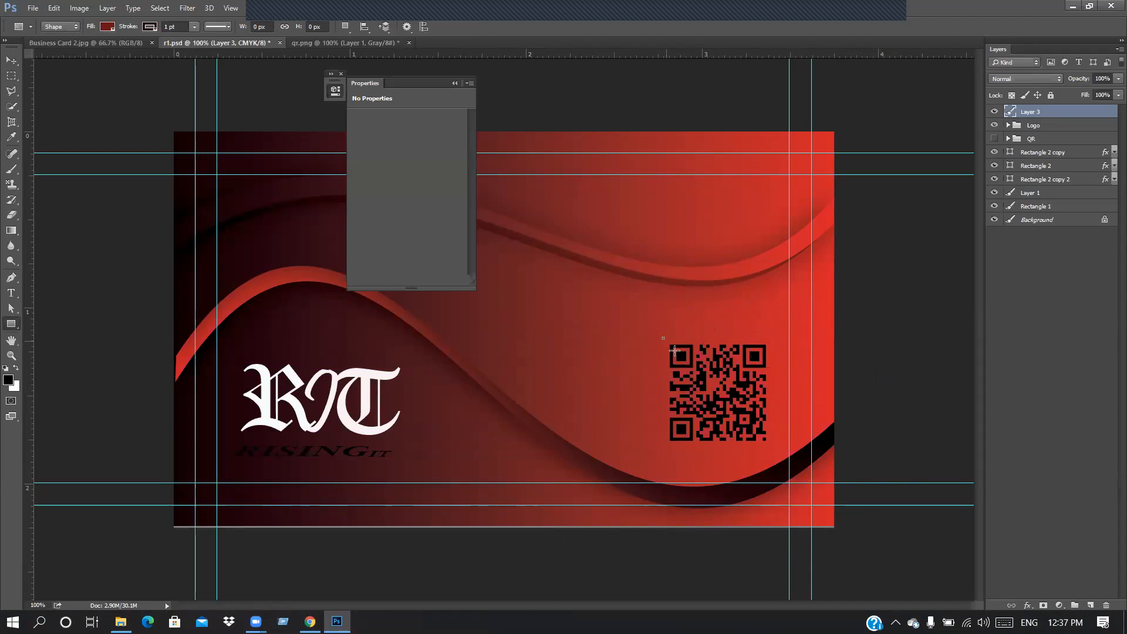
pyautogui.click(1106, 605)
pyautogui.click(341, 74)
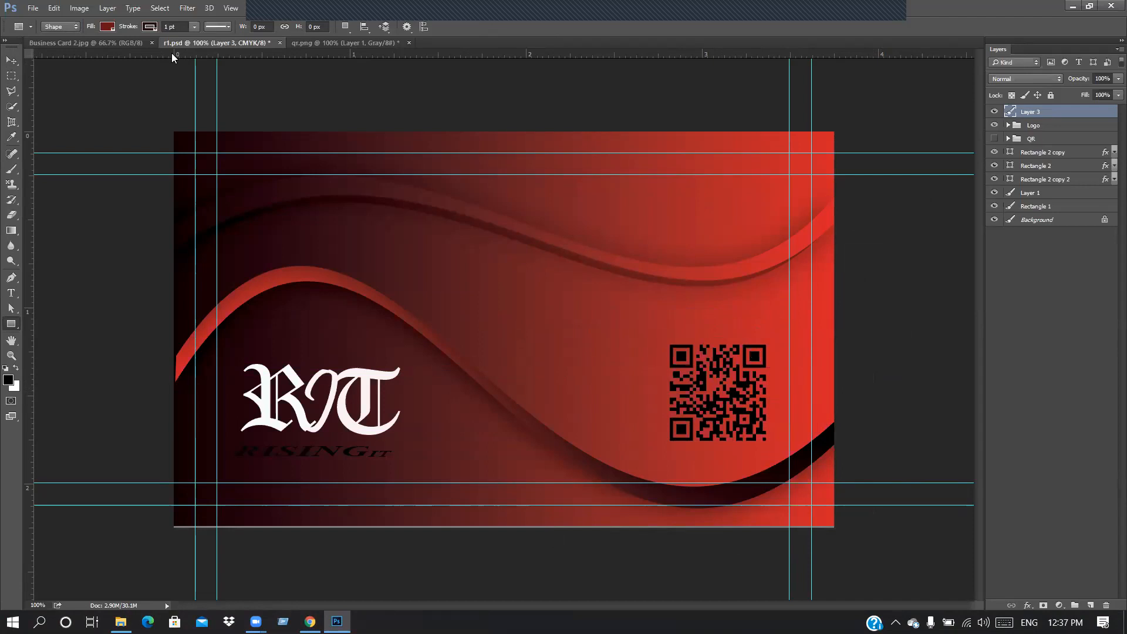
pyautogui.click(107, 26)
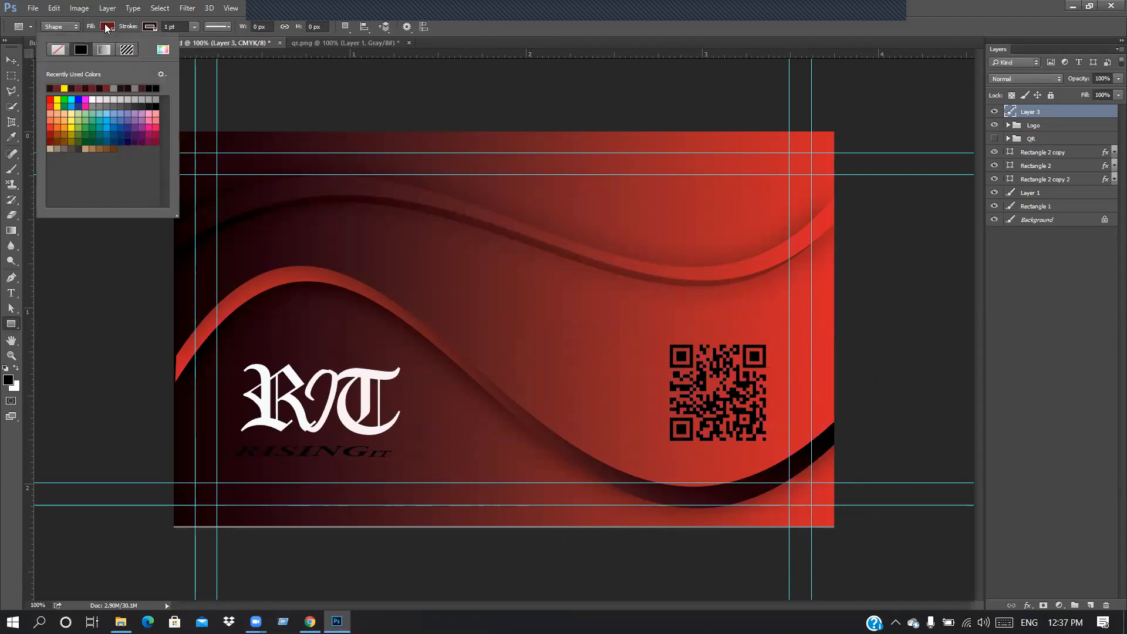
pyautogui.click(93, 100)
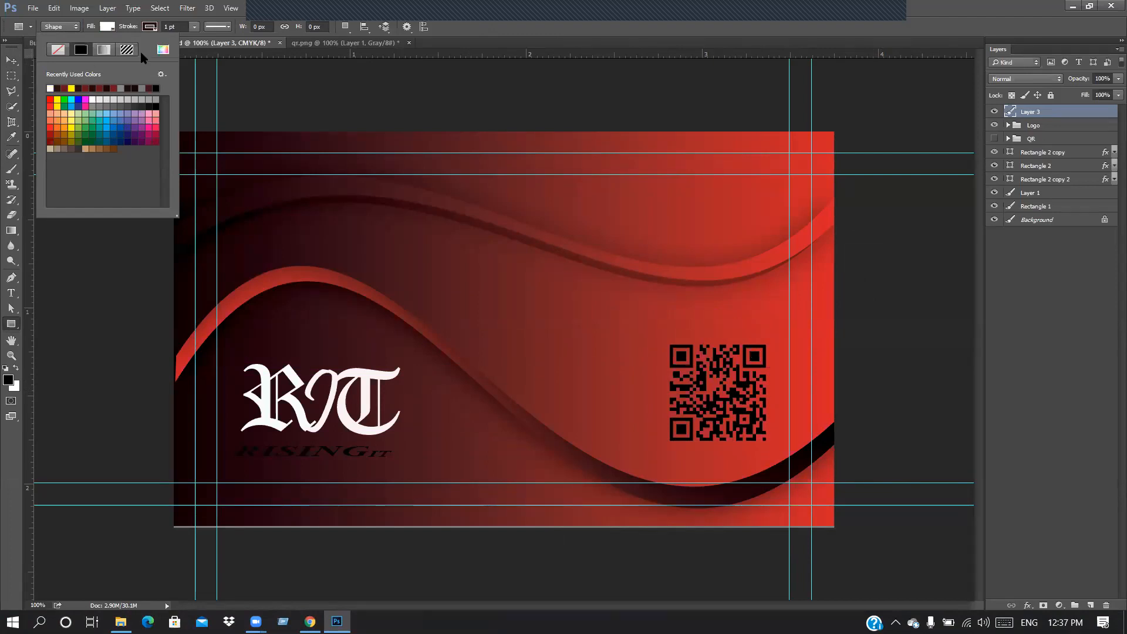
pyautogui.click(105, 23)
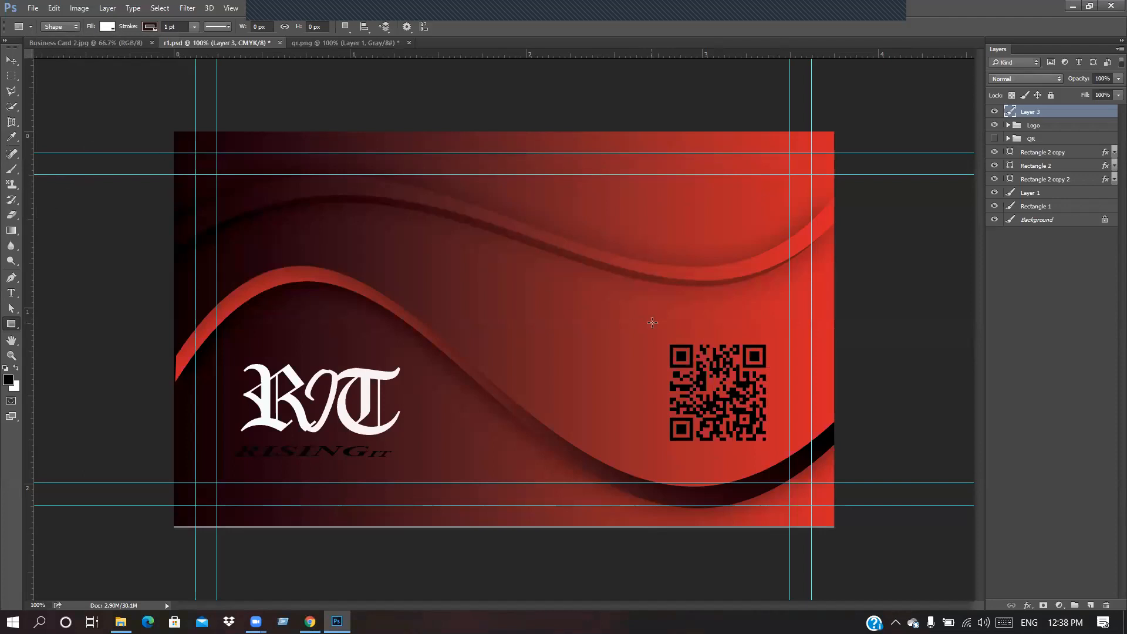
# Step: Draw a white square over the QR code with a dark 1d0007 outline sampled from the card
pyautogui.moveTo(665, 337); pyautogui.dragTo(773, 451)
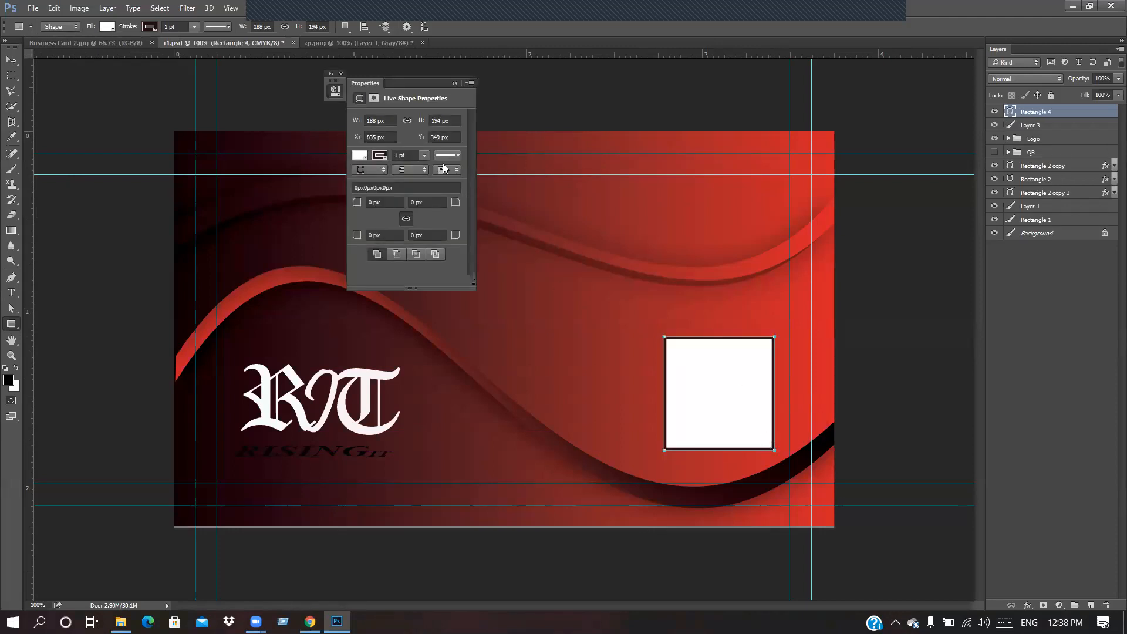
pyautogui.click(380, 156)
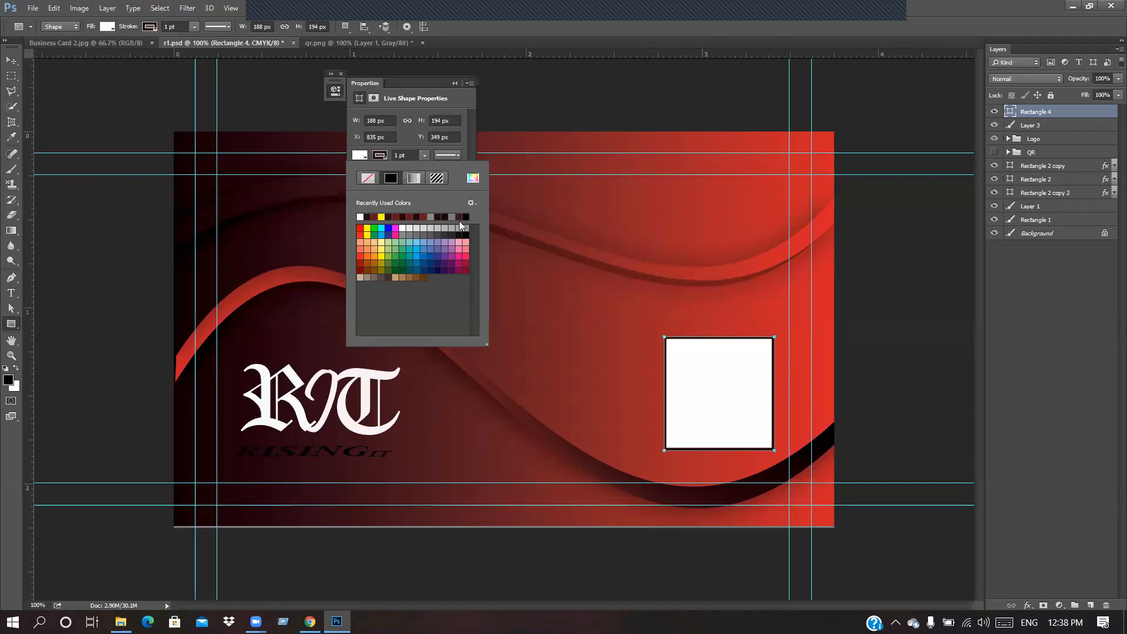
pyautogui.click(474, 179)
pyautogui.click(235, 259)
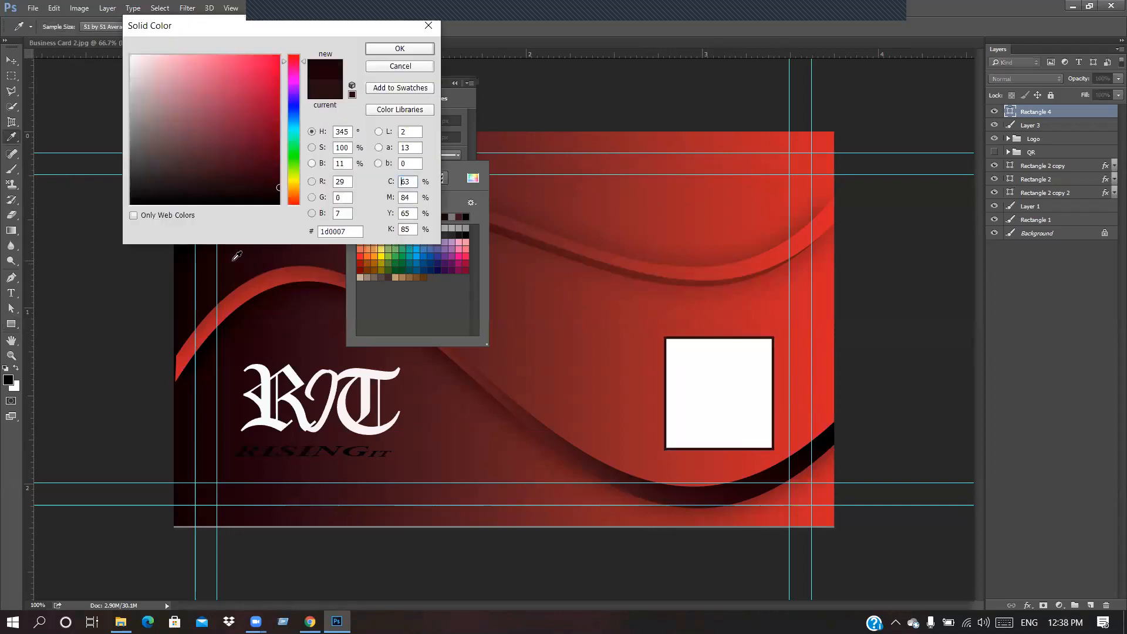
pyautogui.click(396, 49)
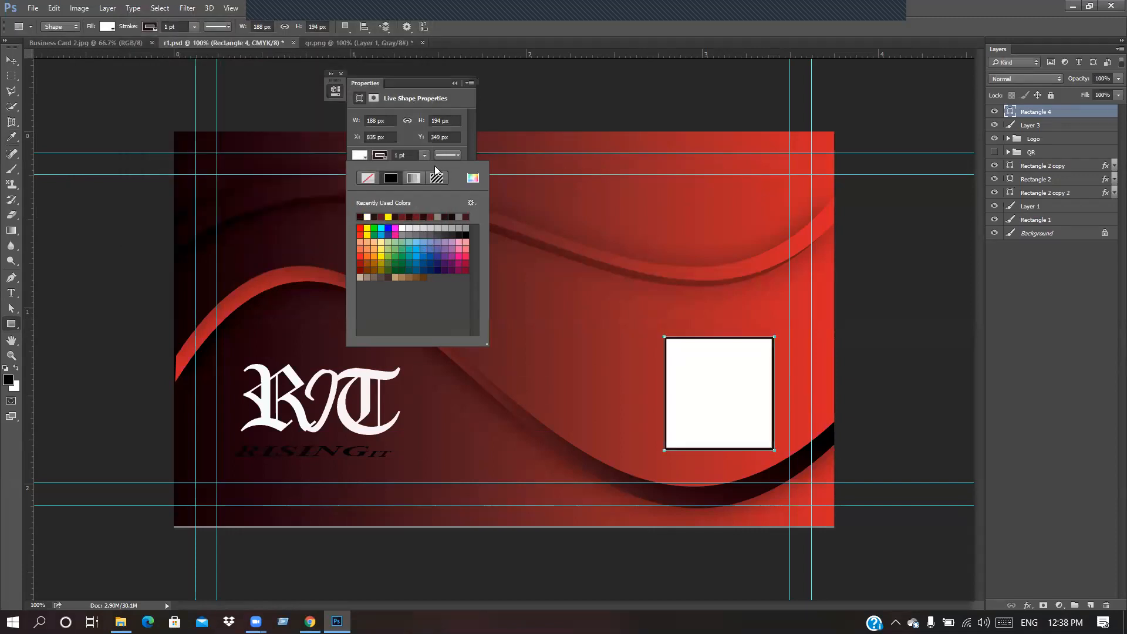
# Step: Move the white Rectangle 4 below the QR layer, then delete it
pyautogui.click(341, 72)
pyautogui.click(342, 72)
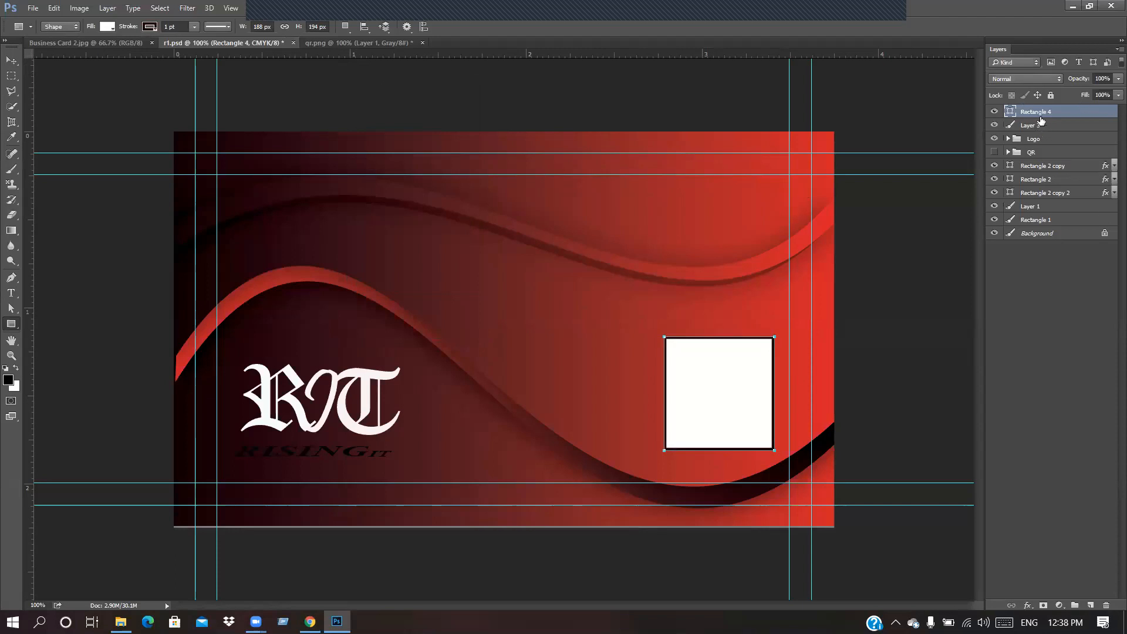
pyautogui.moveTo(1049, 125); pyautogui.dragTo(1050, 128)
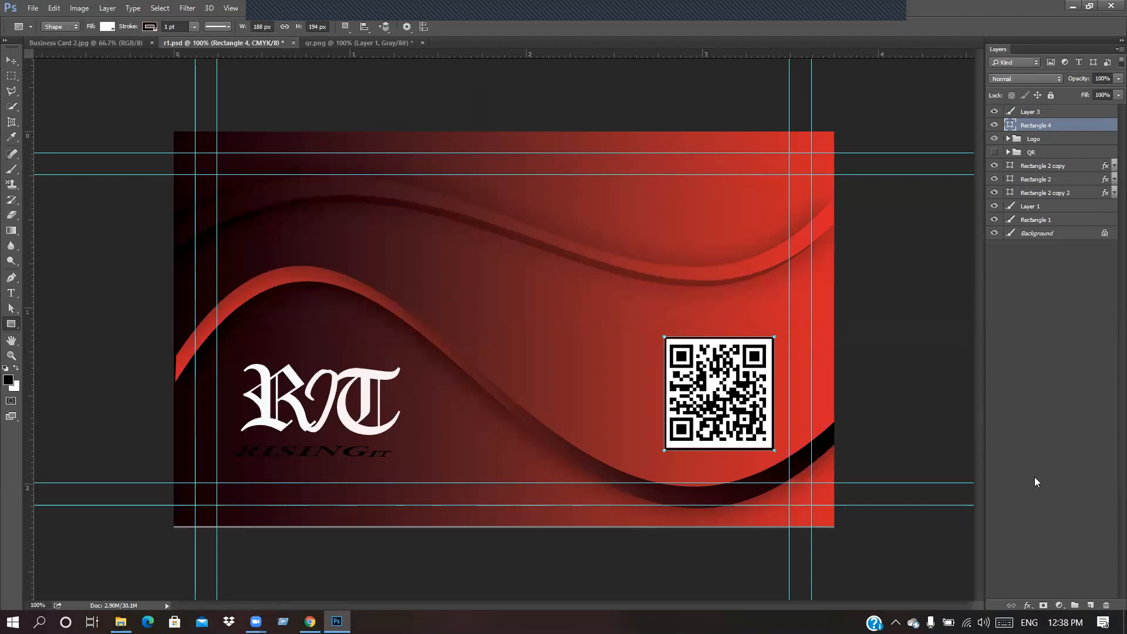
pyautogui.click(1107, 605)
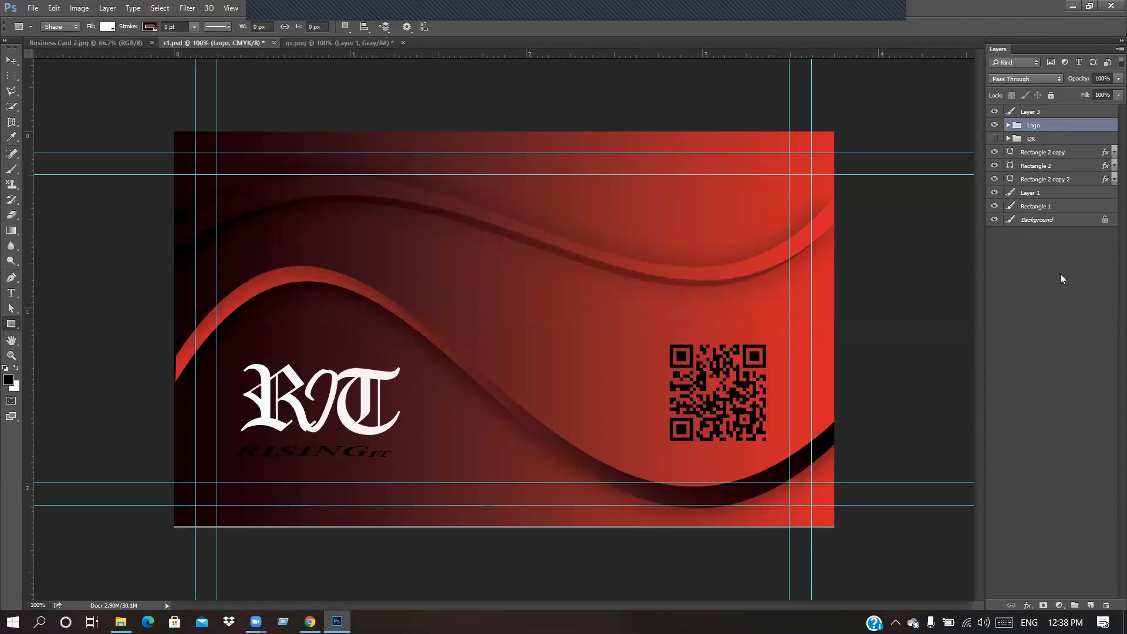
# Step: Delete the pasted Layer 3 QR code and make the QR group visible instead
pyautogui.click(1056, 112)
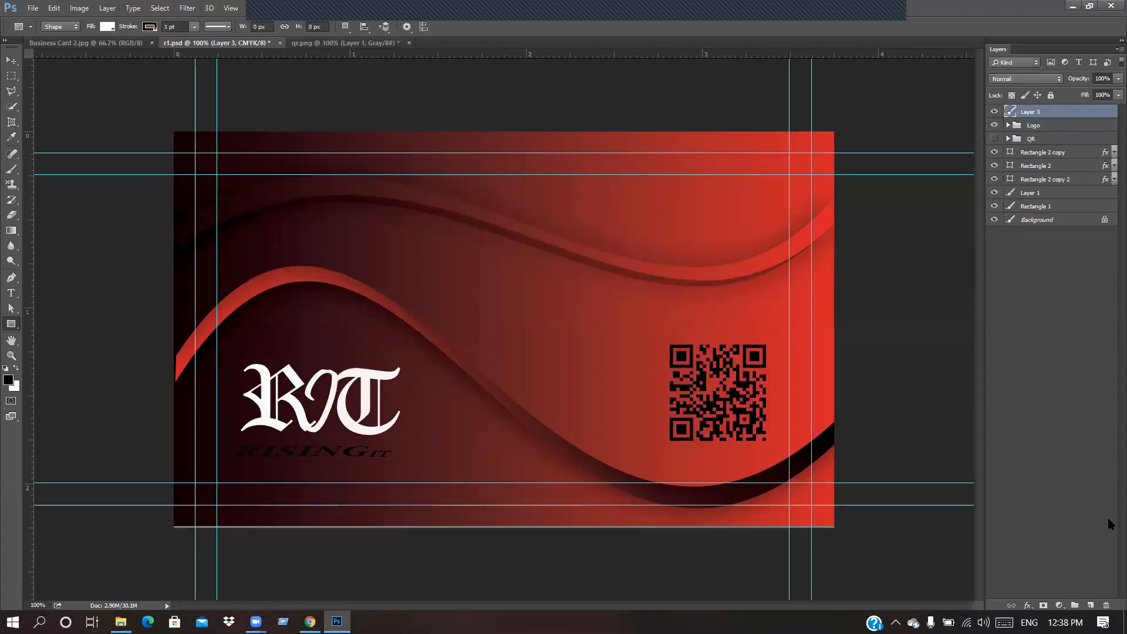
pyautogui.click(1108, 606)
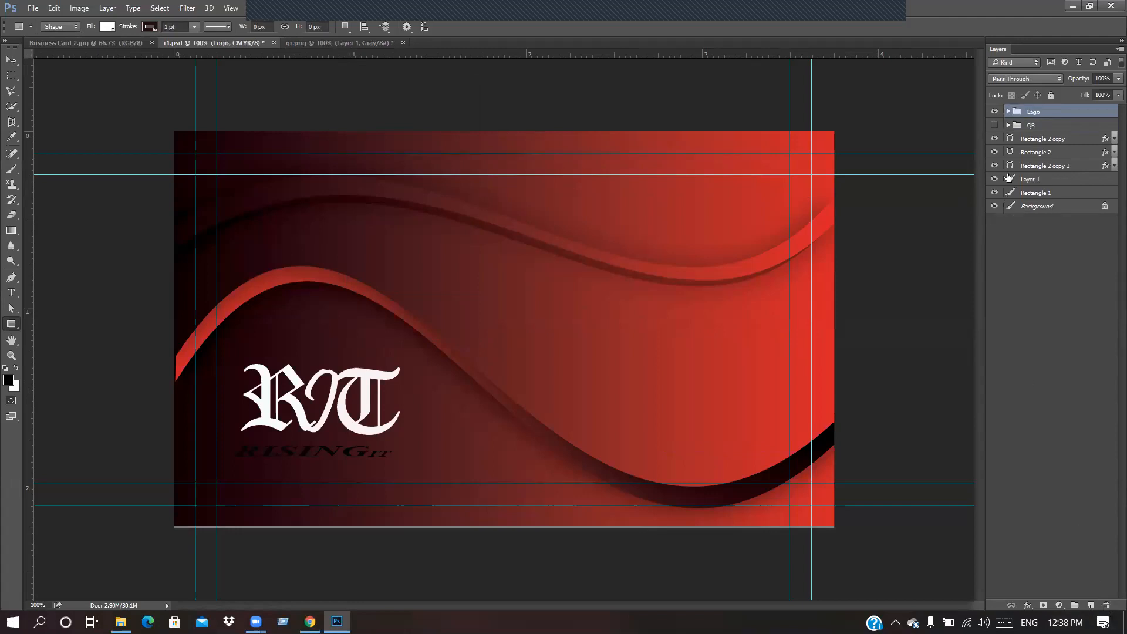
pyautogui.click(994, 125)
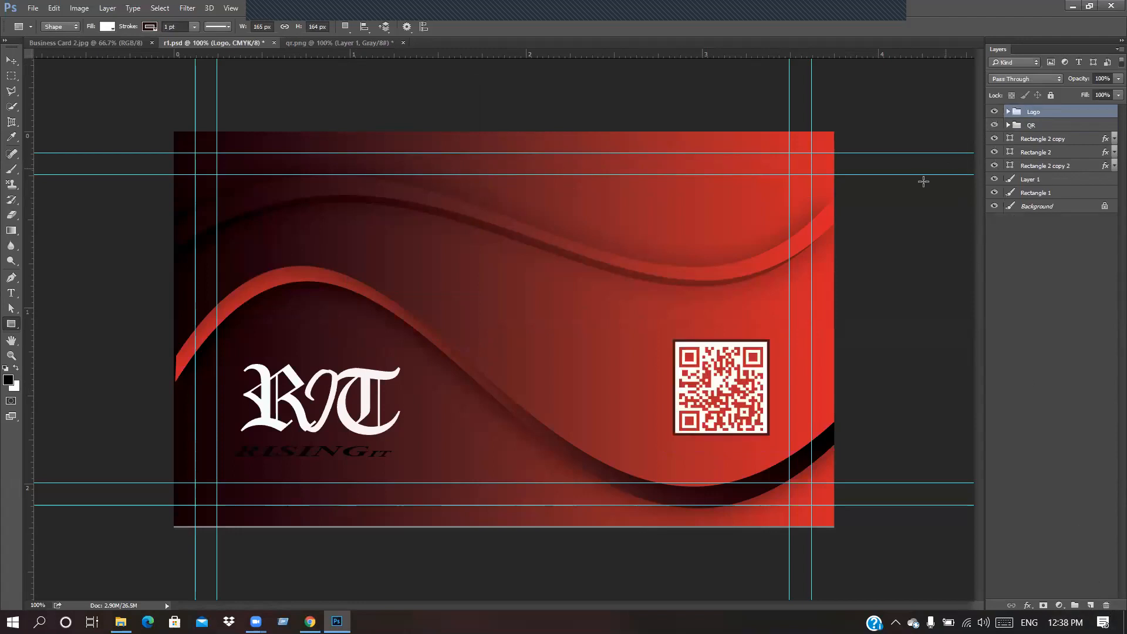
# Step: Quit Photoshop without saving qr.png or r1.psd
pyautogui.click(1111, 6)
pyautogui.click(549, 237)
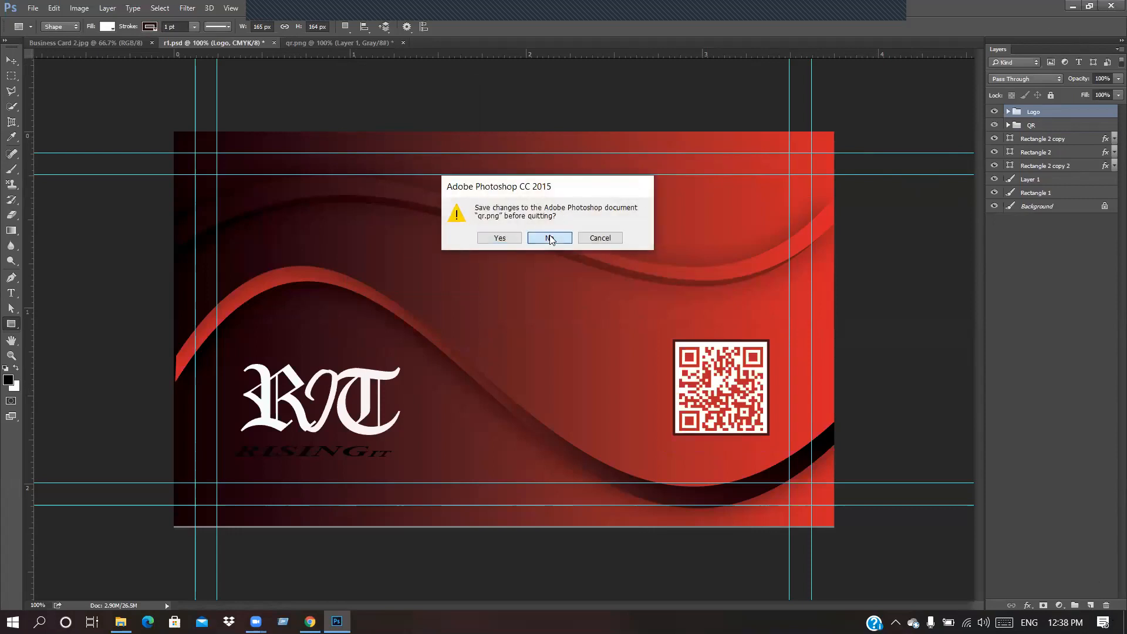
pyautogui.click(552, 238)
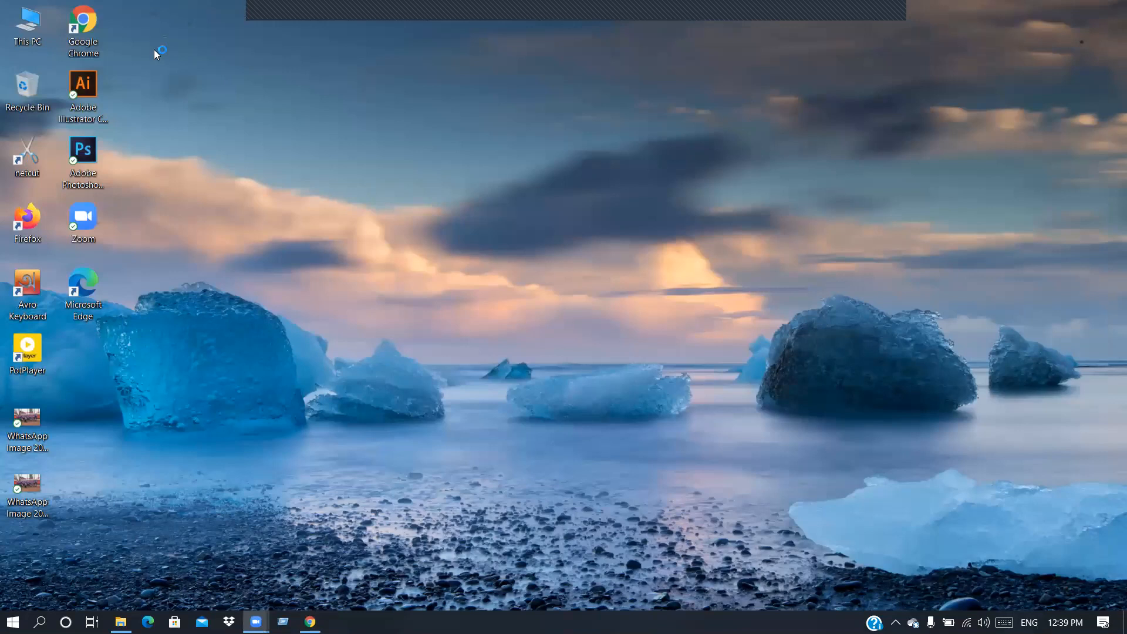
# Step: Refresh the Windows desktop and bring Chrome back to the front
pyautogui.rightClick(262, 154)
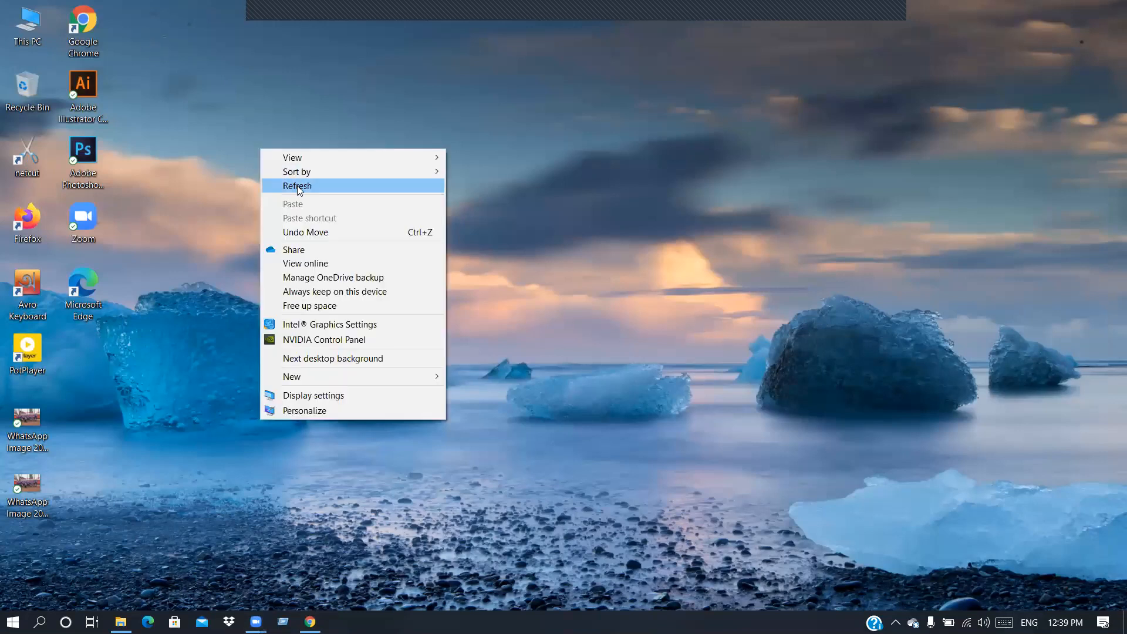
pyautogui.click(297, 186)
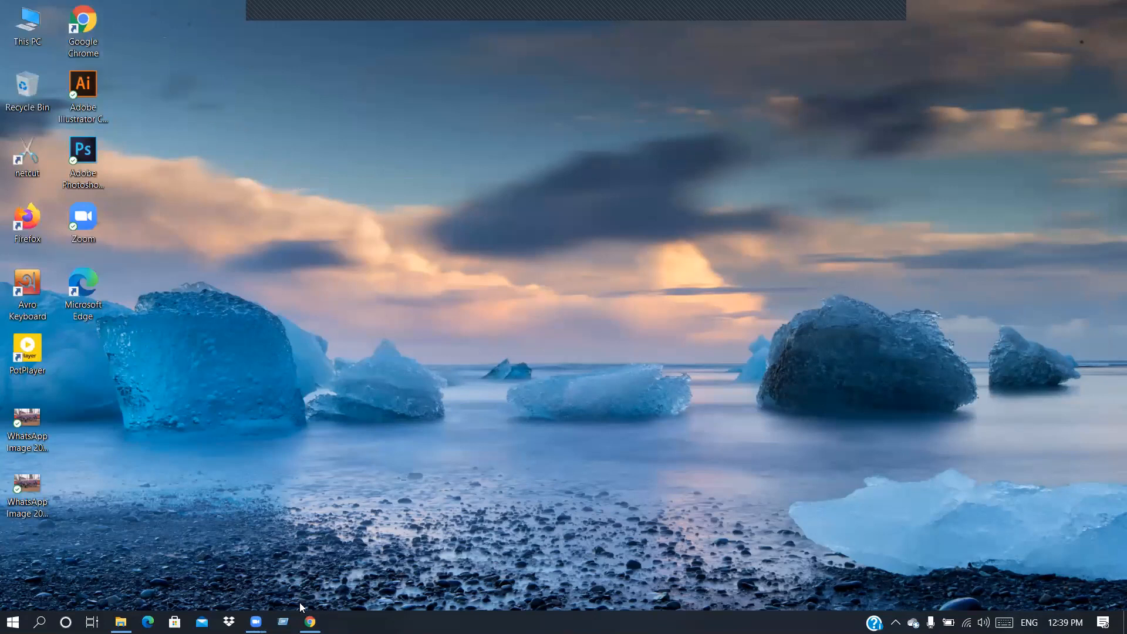
pyautogui.click(310, 622)
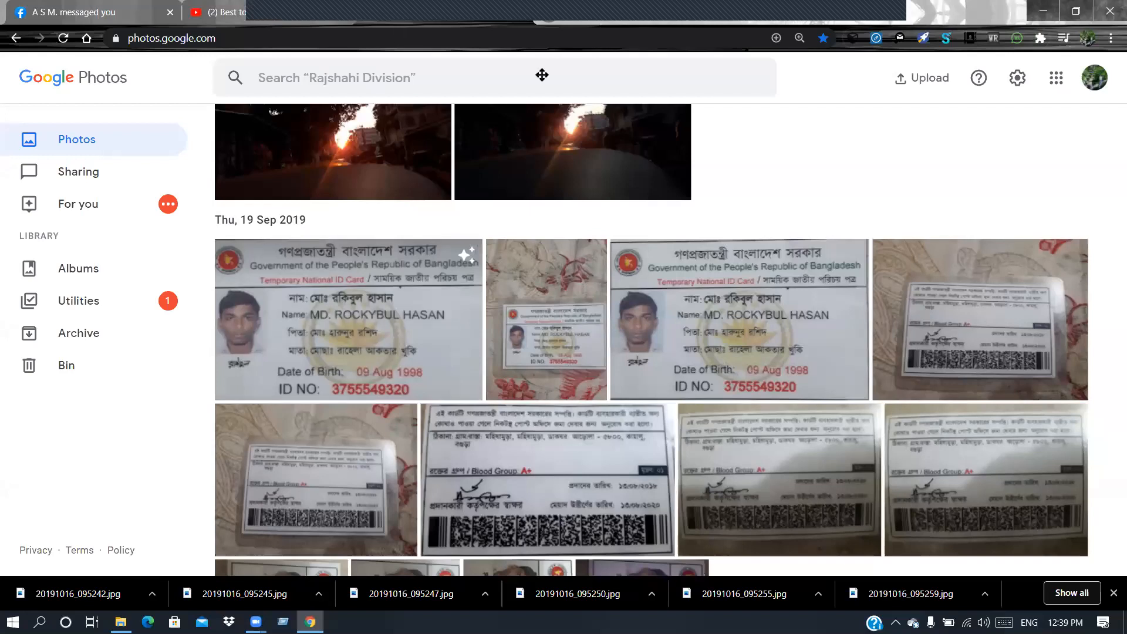
# Step: Open a new tab in a maximized Chrome window
pyautogui.click(1079, 12)
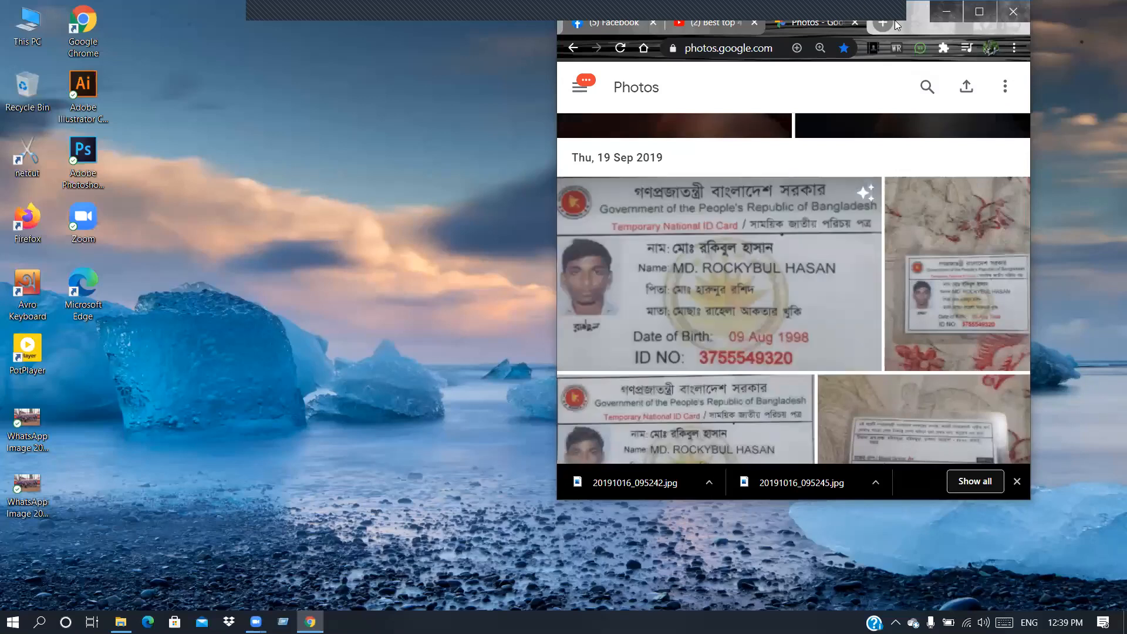
pyautogui.click(882, 23)
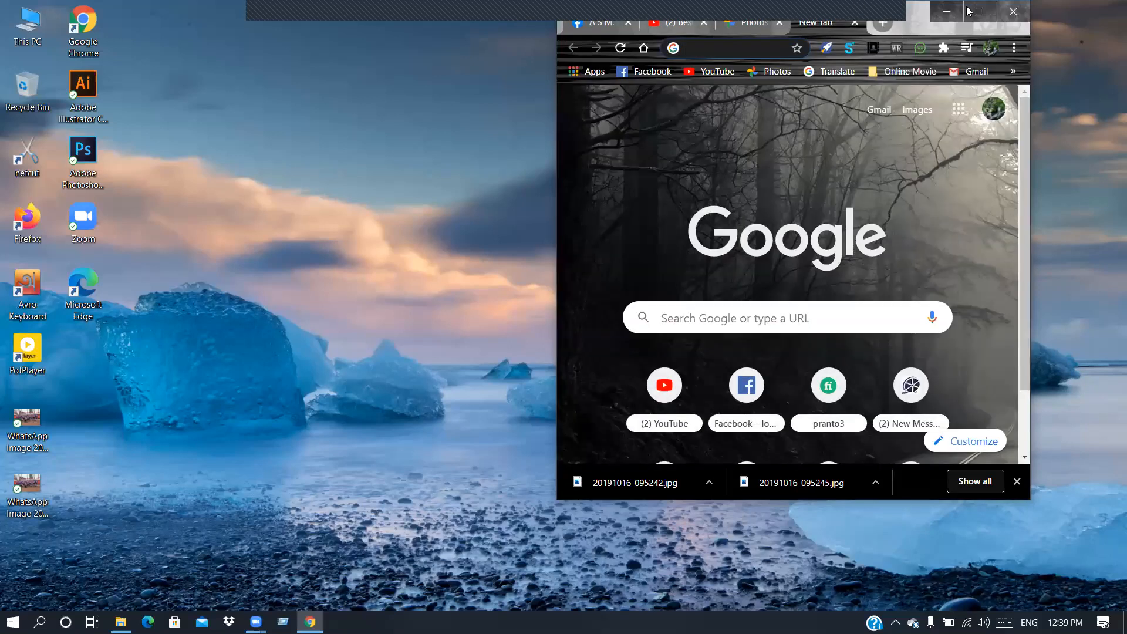
pyautogui.click(969, 11)
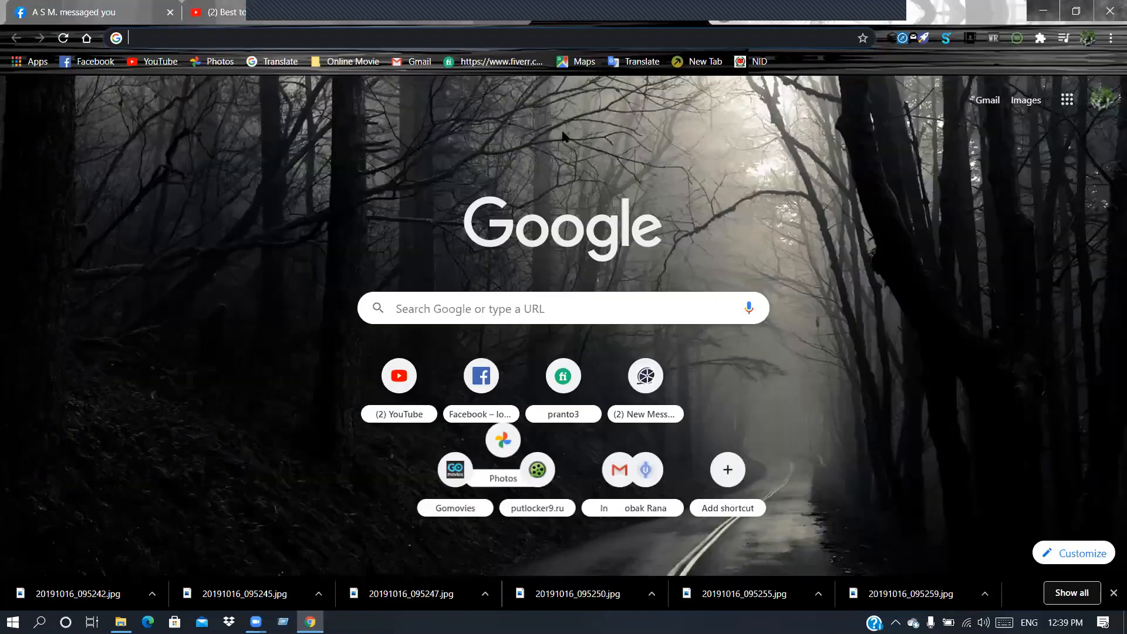
# Step: Search Google for 'qr code make'
pyautogui.click(422, 309)
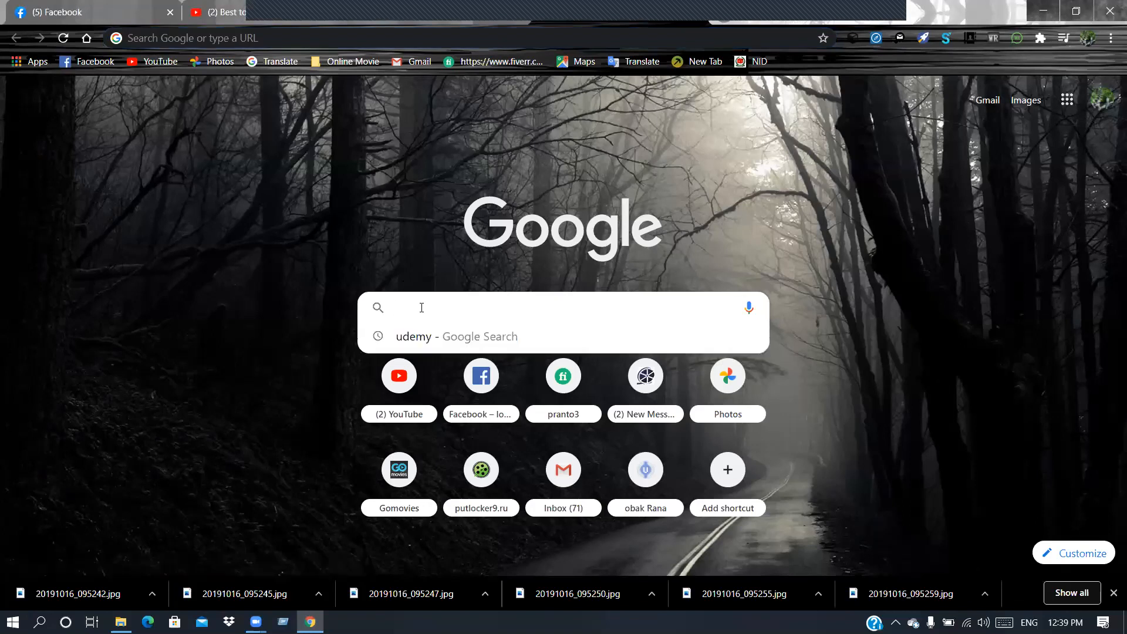
pyautogui.write('qr')
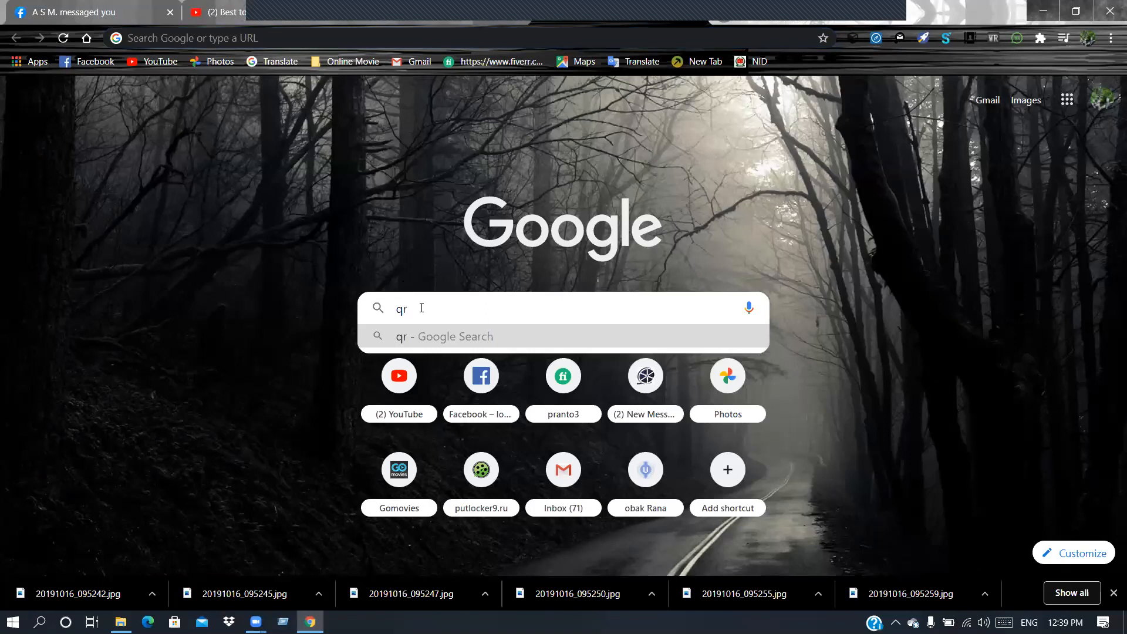
pyautogui.write(' co')
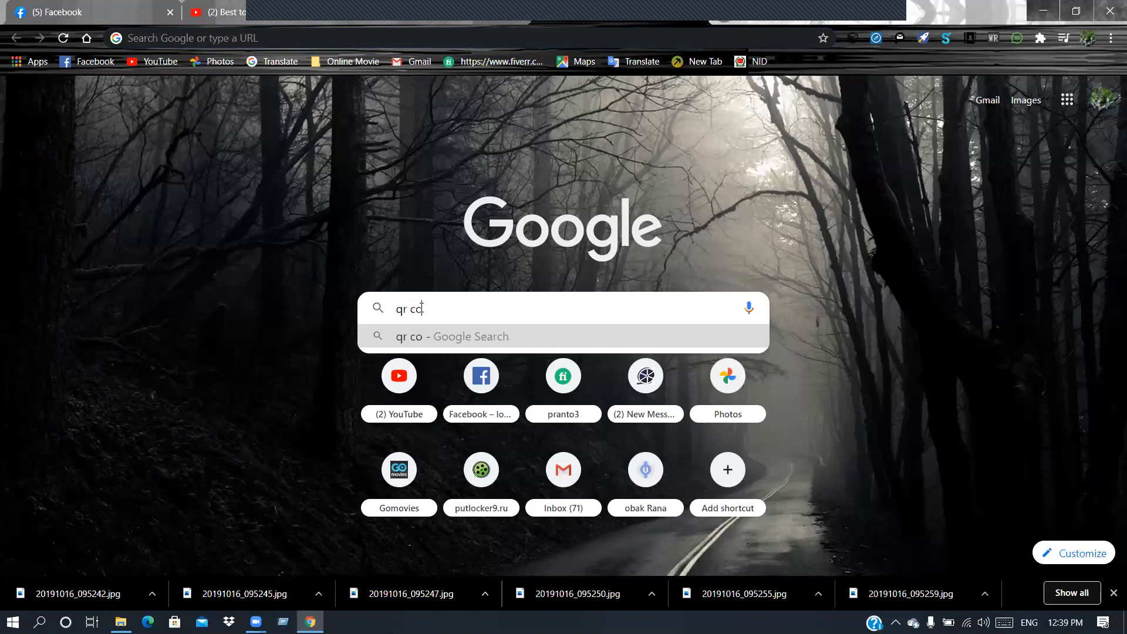
pyautogui.write('de ge')
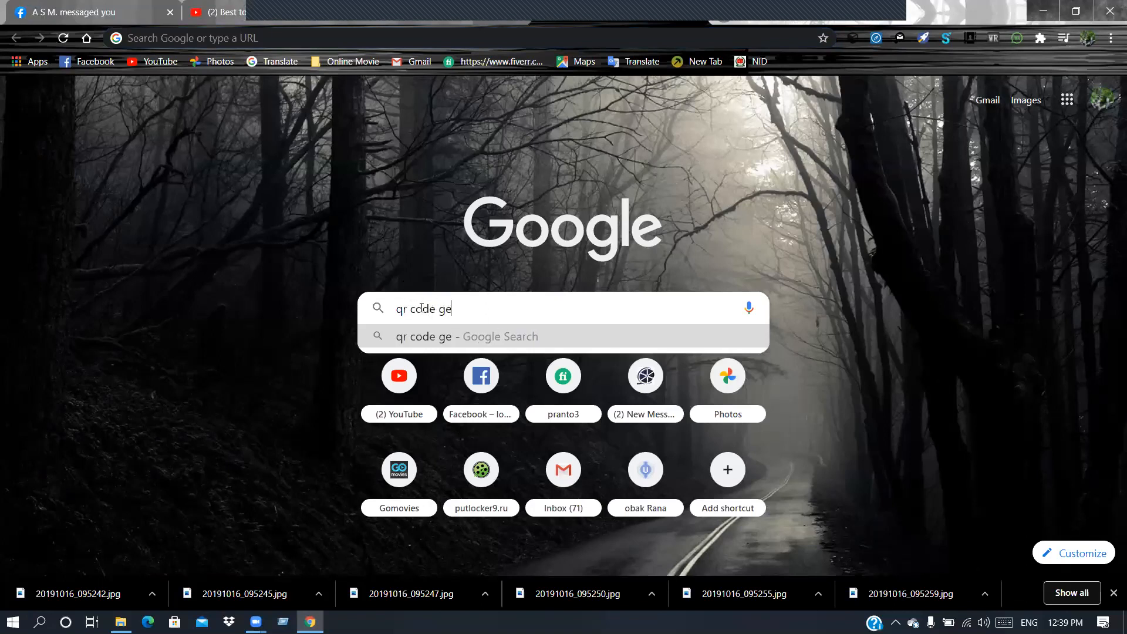
pyautogui.write('t')
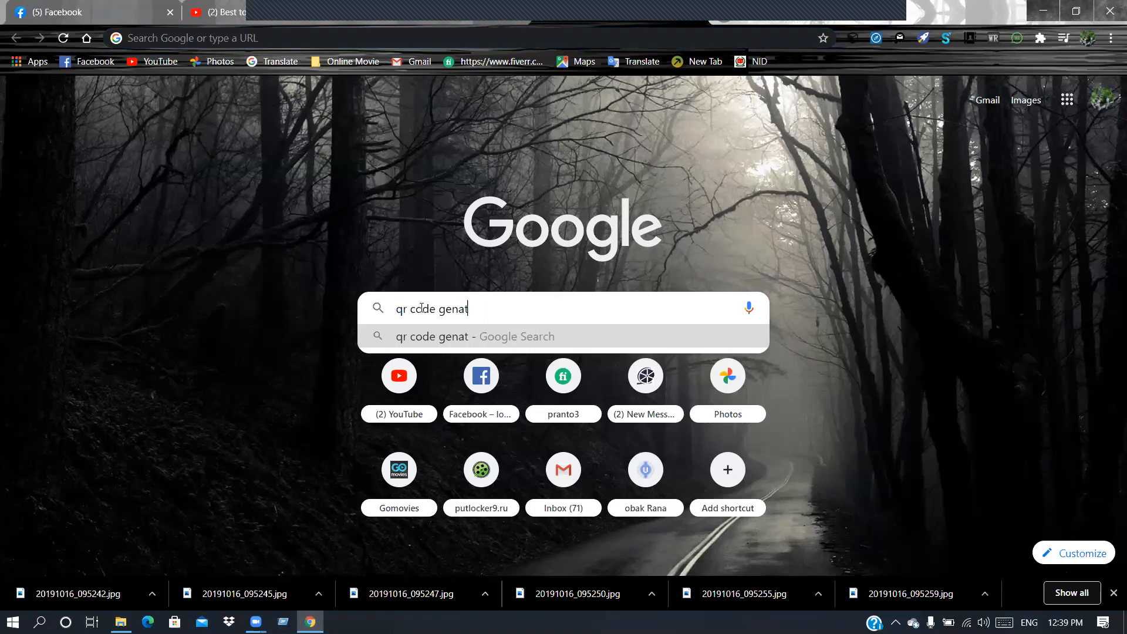
pyautogui.press('BackSpace')
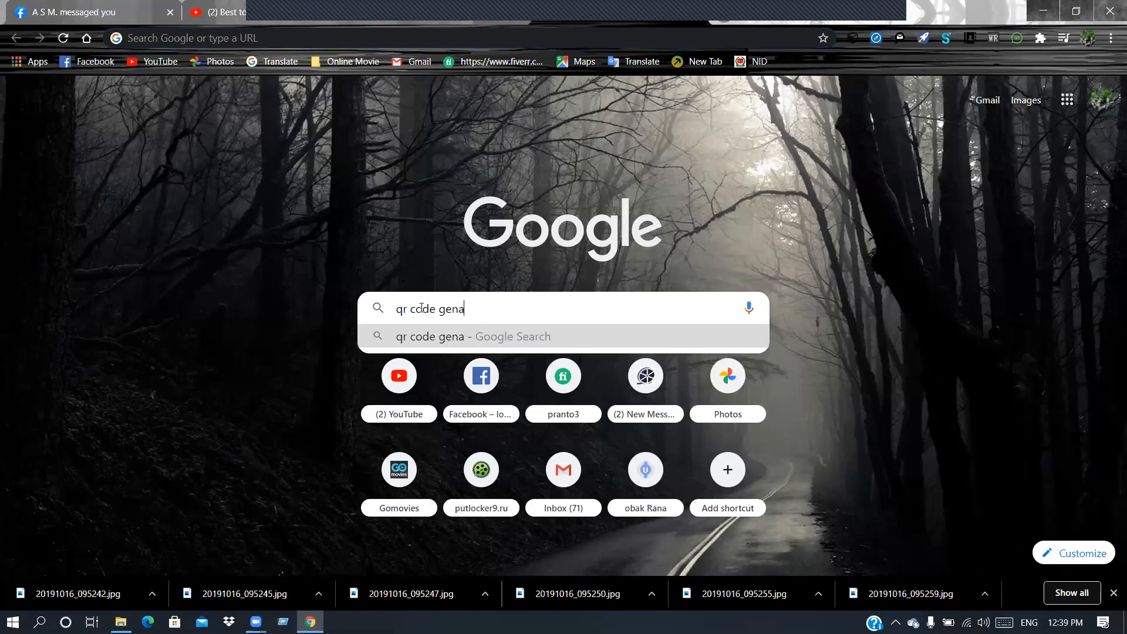
pyautogui.press('BackSpace')
pyautogui.press('BackSpace')
pyautogui.press('BackSpace')
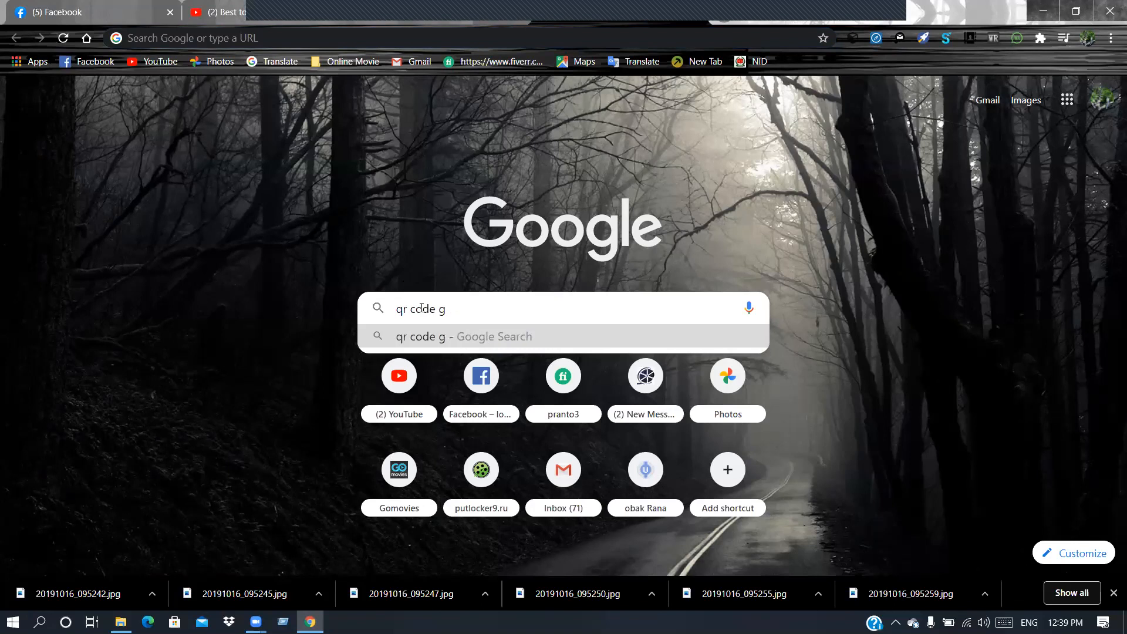
pyautogui.press('BackSpace')
pyautogui.write('ma')
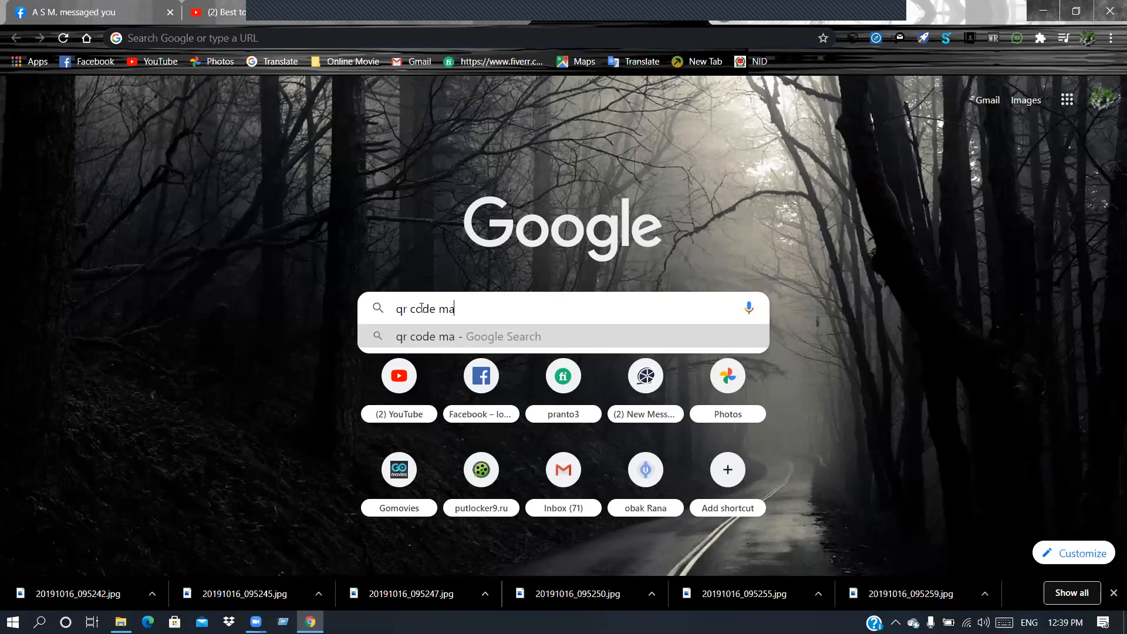
pyautogui.write('ke')
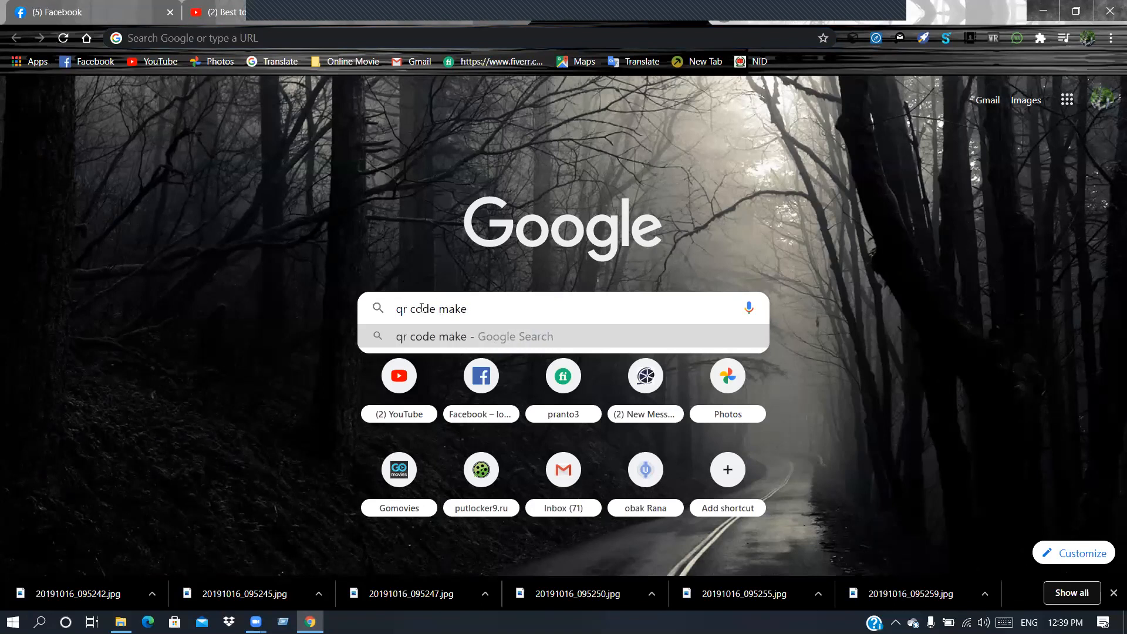
pyautogui.press('Return')
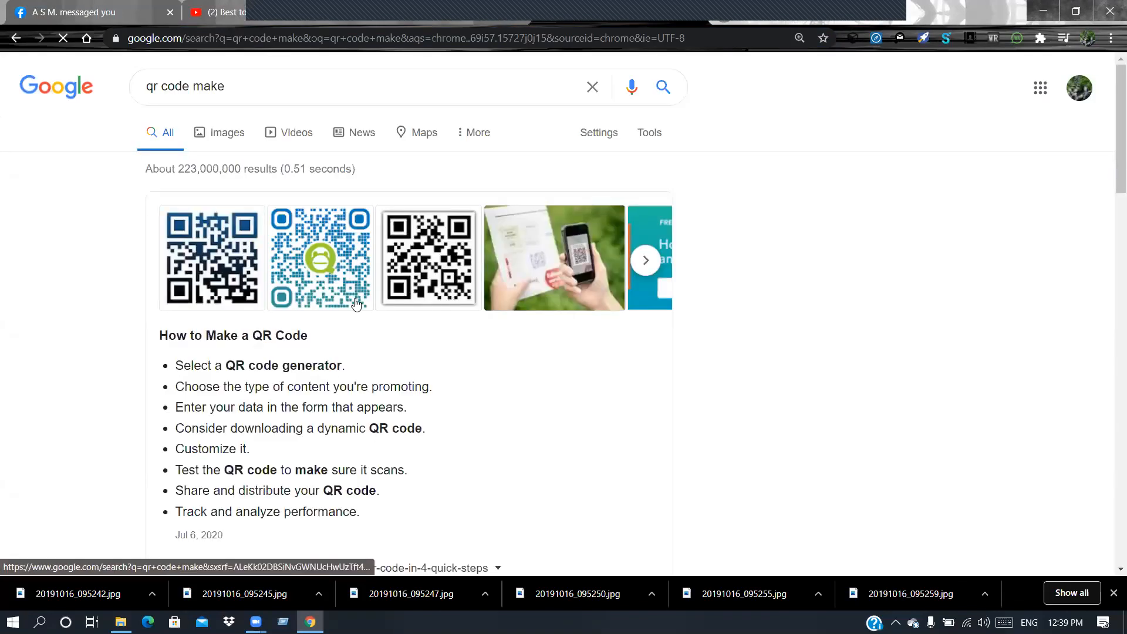
# Step: Refine the search to 'qr code make free online' and open the QRCode Monkey result
pyautogui.click(245, 86)
pyautogui.write('free')
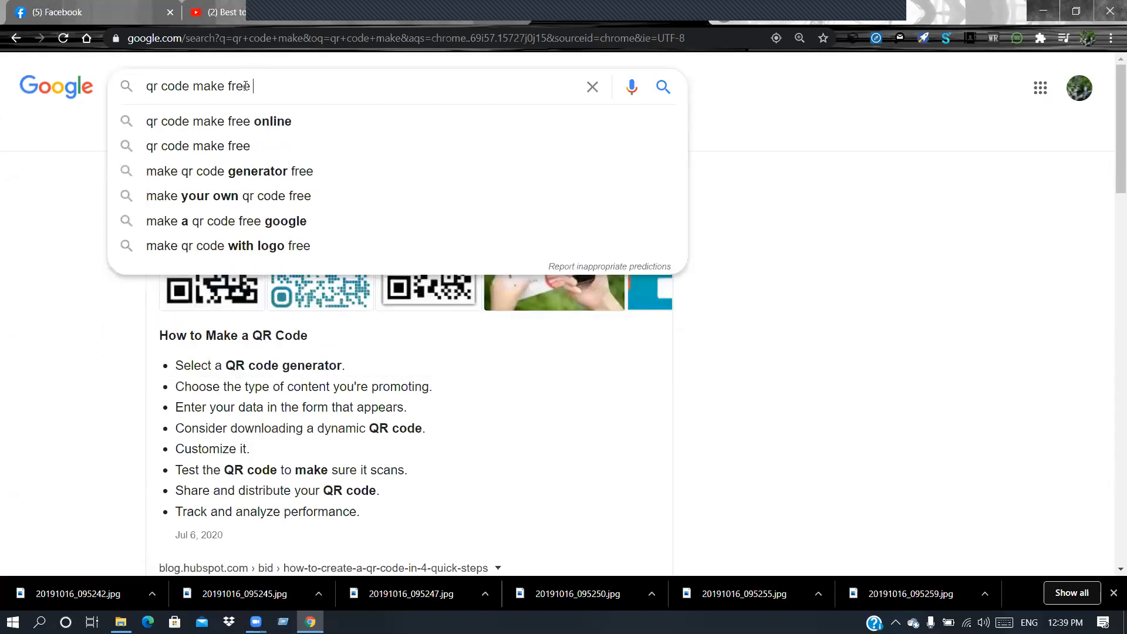
pyautogui.click(273, 123)
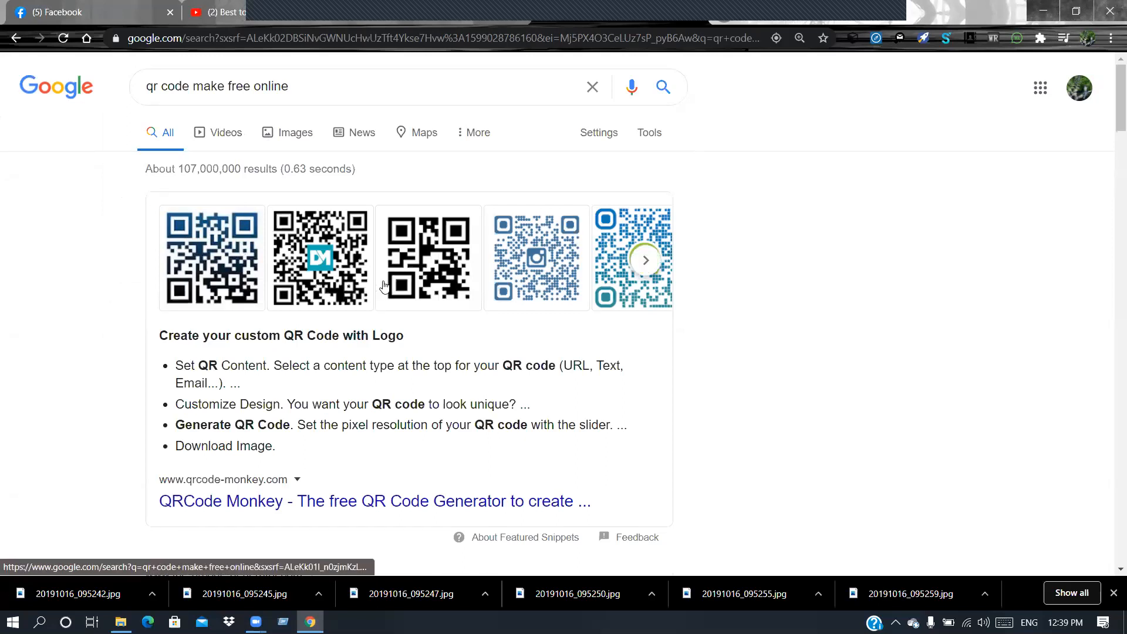
pyautogui.scroll(-2, 383, 286)
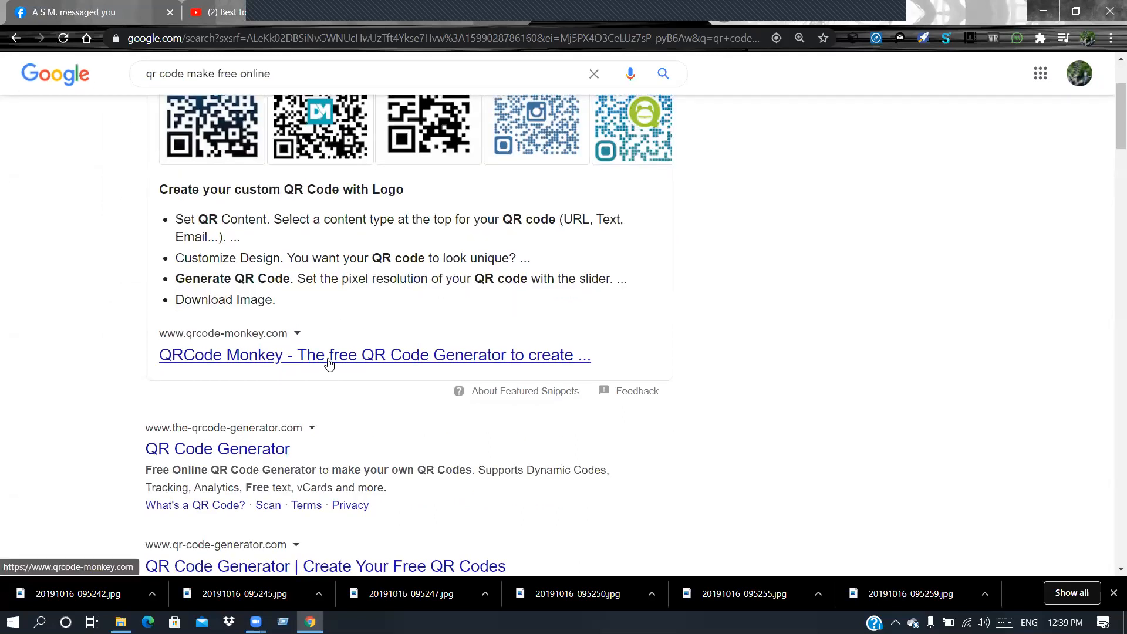
pyautogui.click(329, 361)
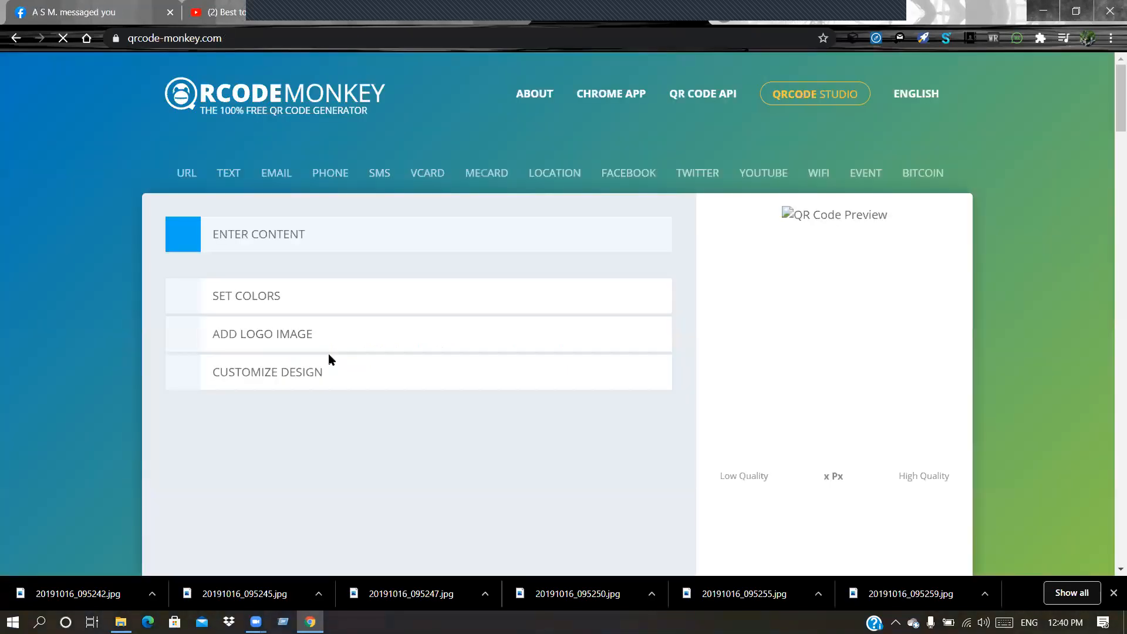
pyautogui.scroll(-2, 346, 338)
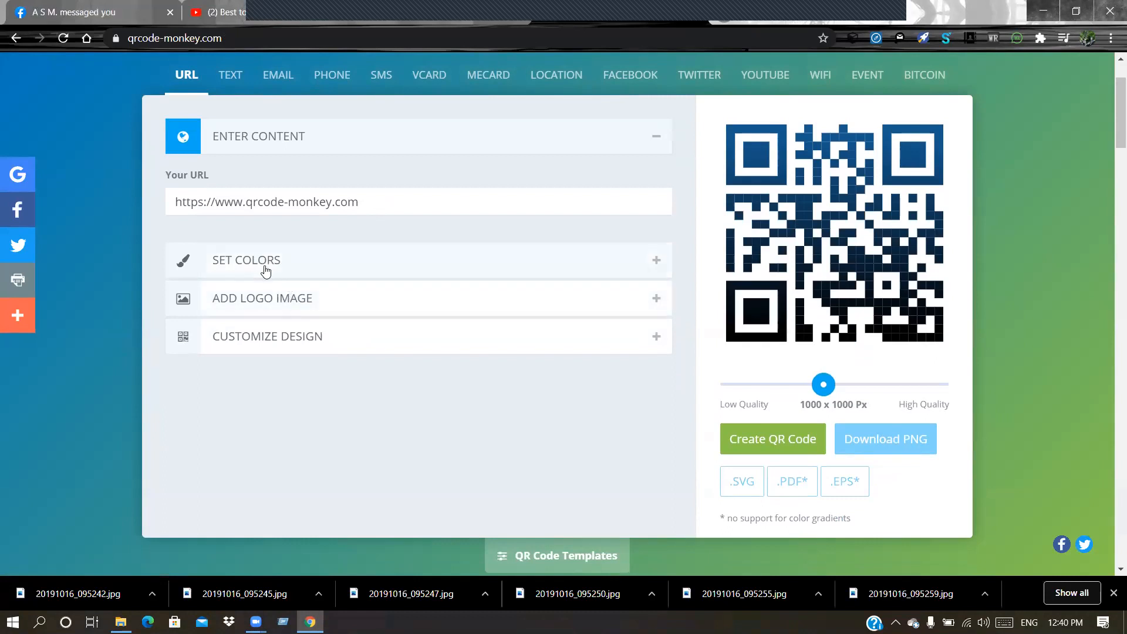
pyautogui.click(284, 301)
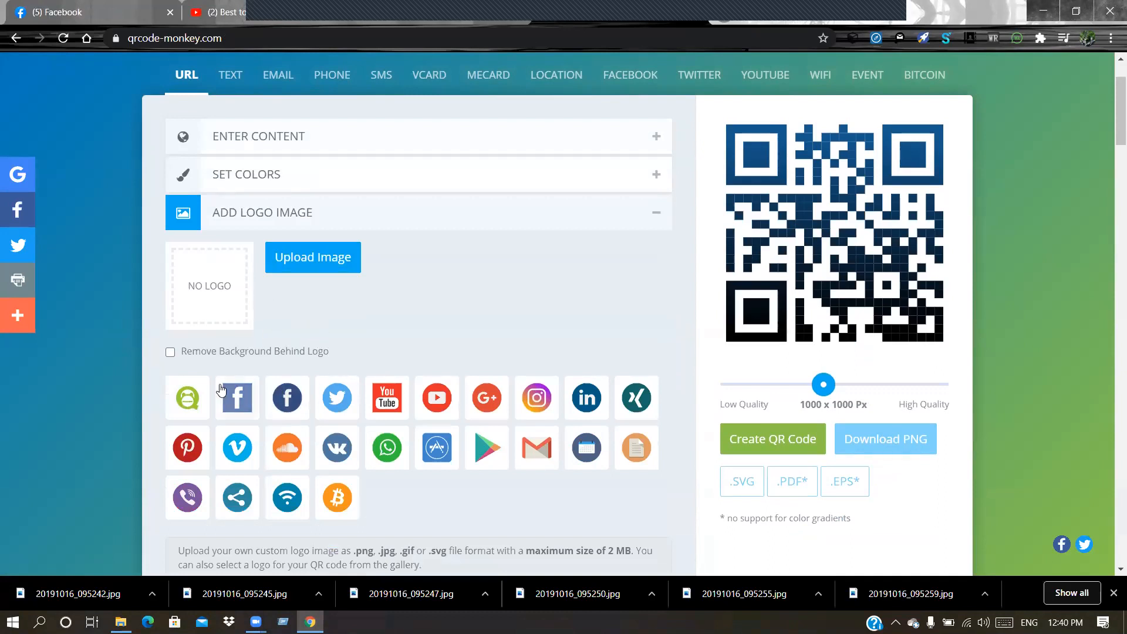
pyautogui.scroll(-2, 353, 446)
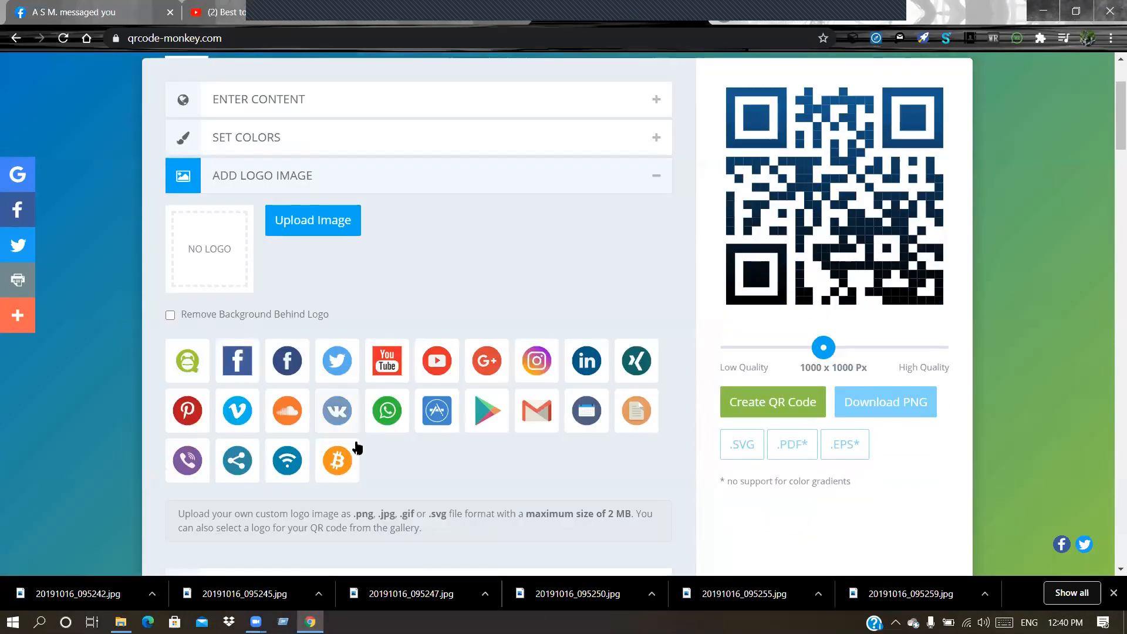
pyautogui.click(327, 154)
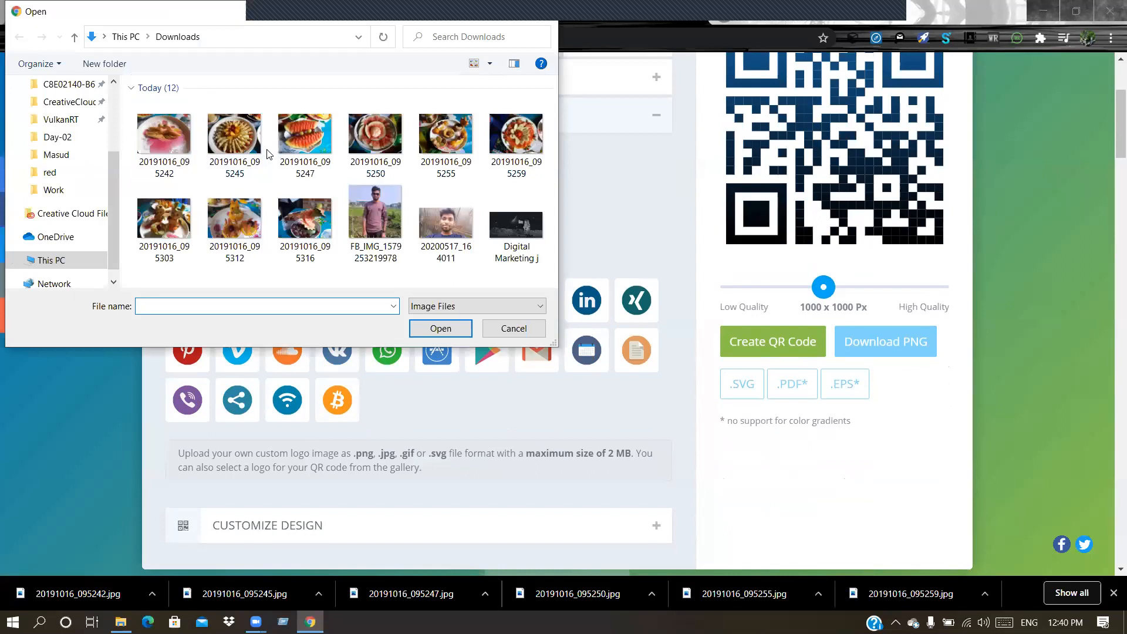
pyautogui.scroll(-1, 27, 108)
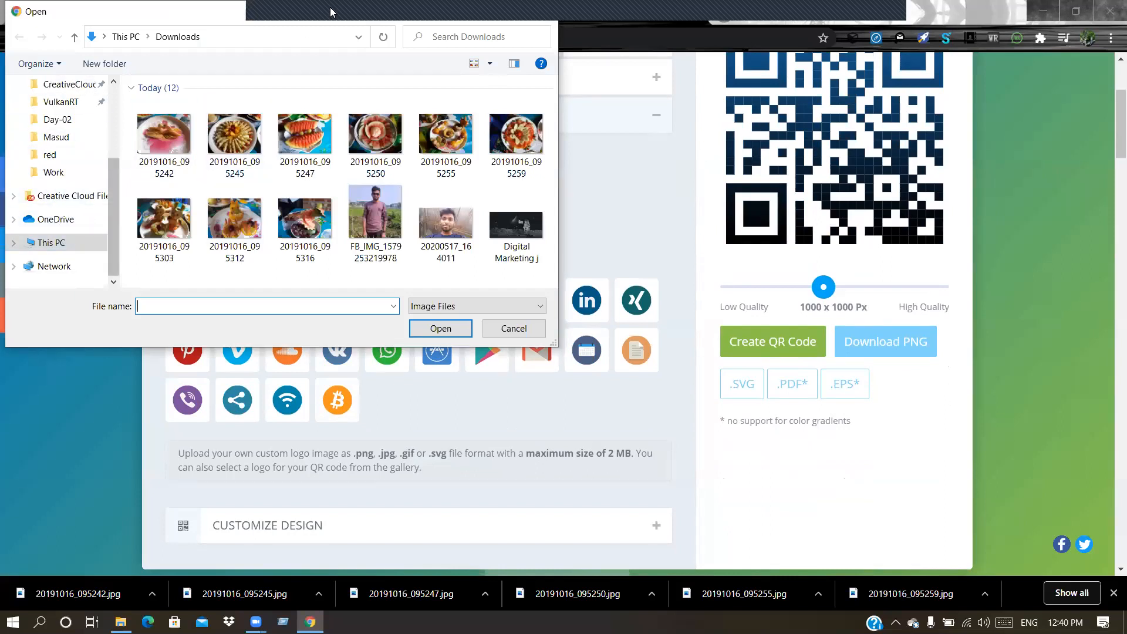
pyautogui.moveTo(327, 13); pyautogui.dragTo(327, 71)
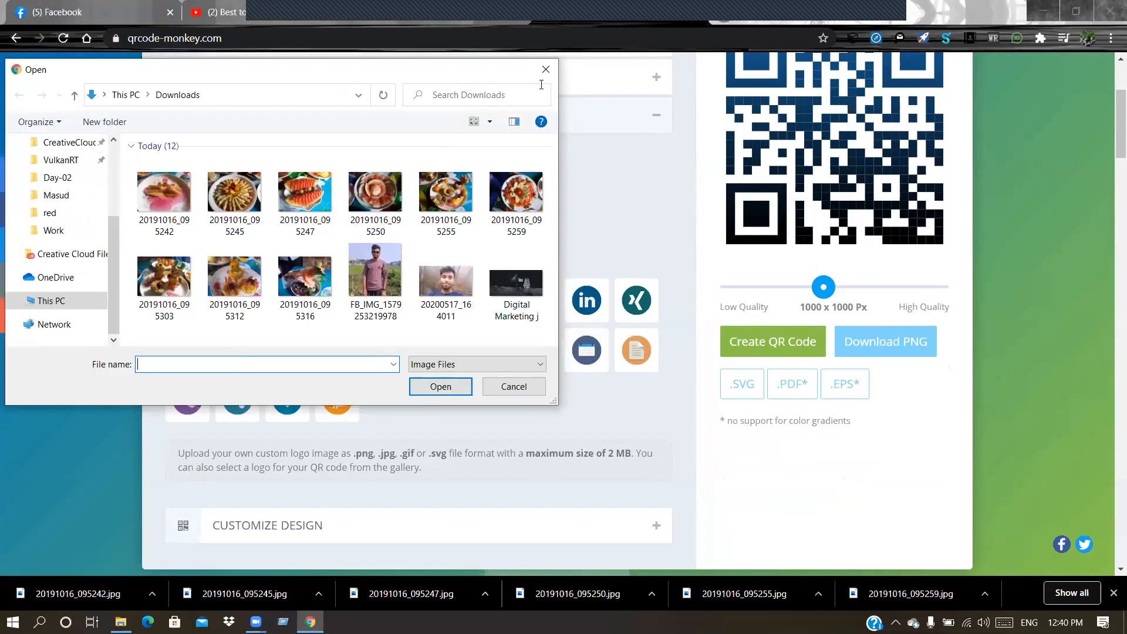
pyautogui.click(546, 70)
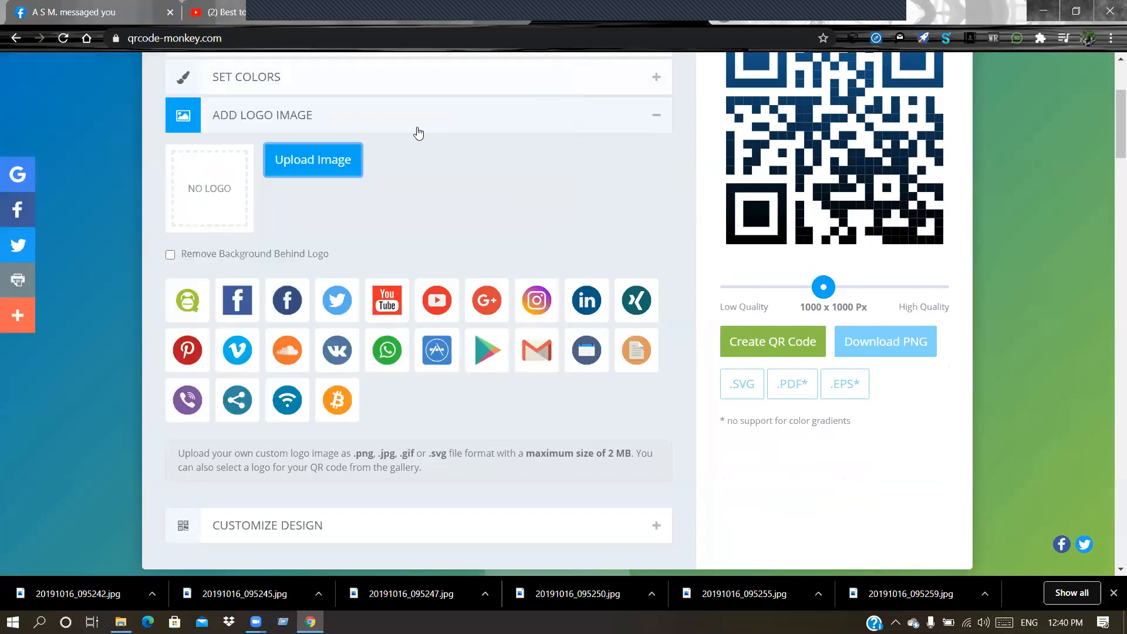
pyautogui.scroll(3, 398, 162)
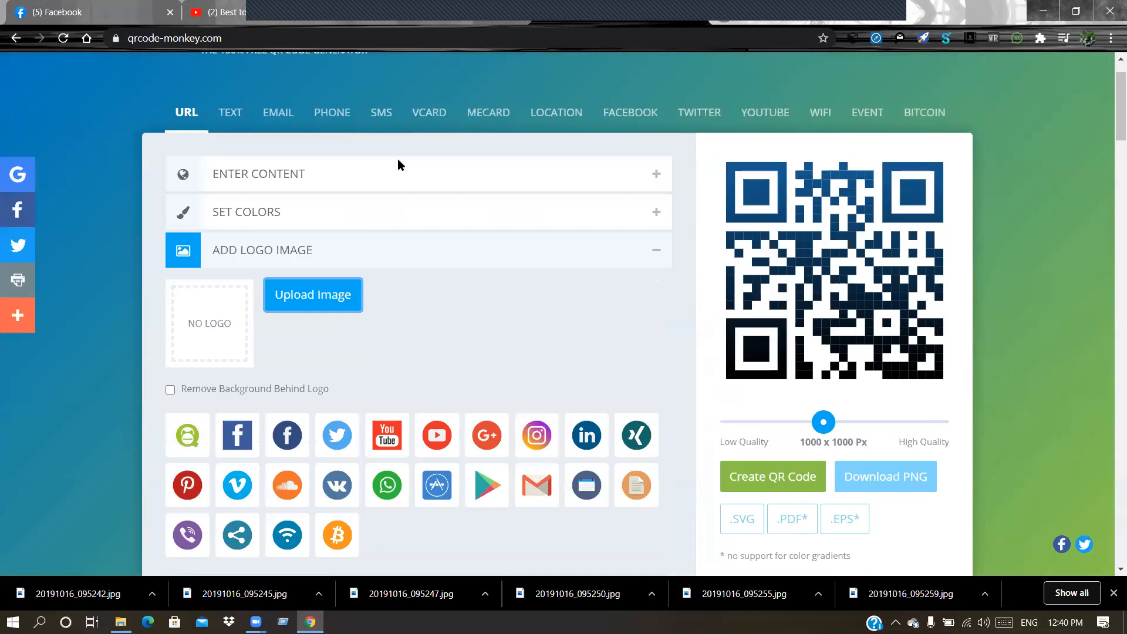
pyautogui.click(16, 38)
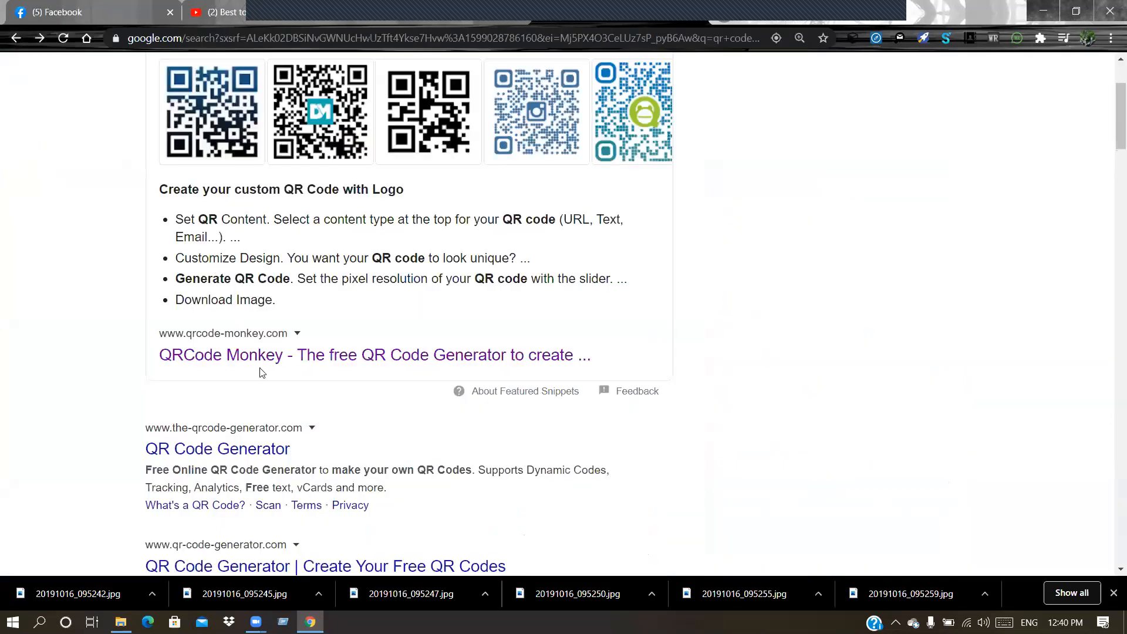
pyautogui.click(269, 358)
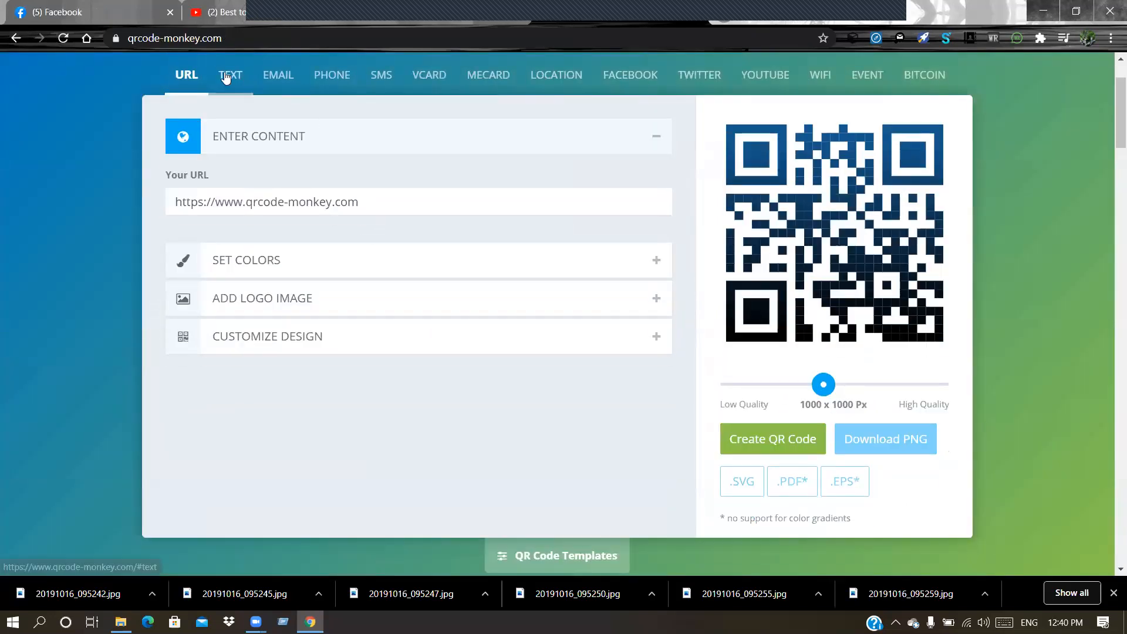
pyautogui.click(226, 77)
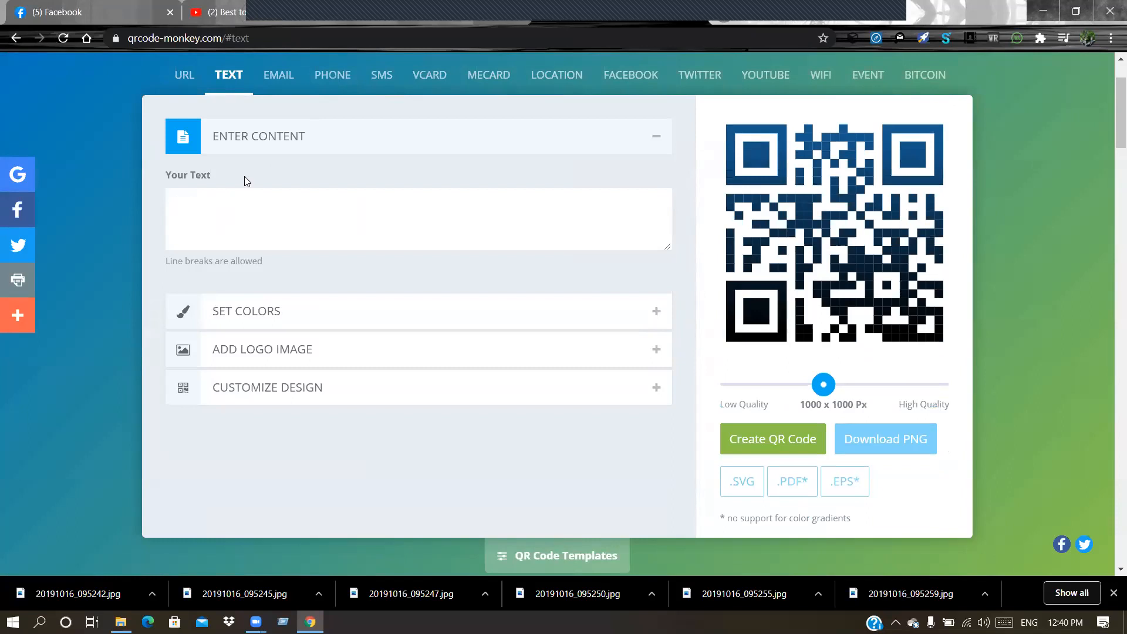
pyautogui.click(224, 207)
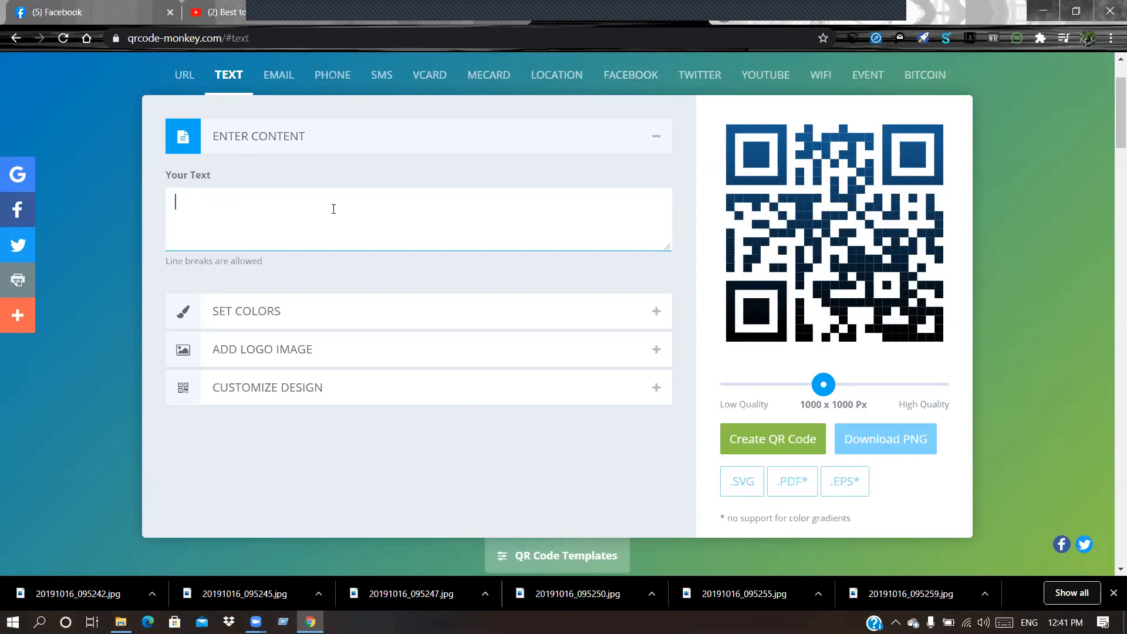
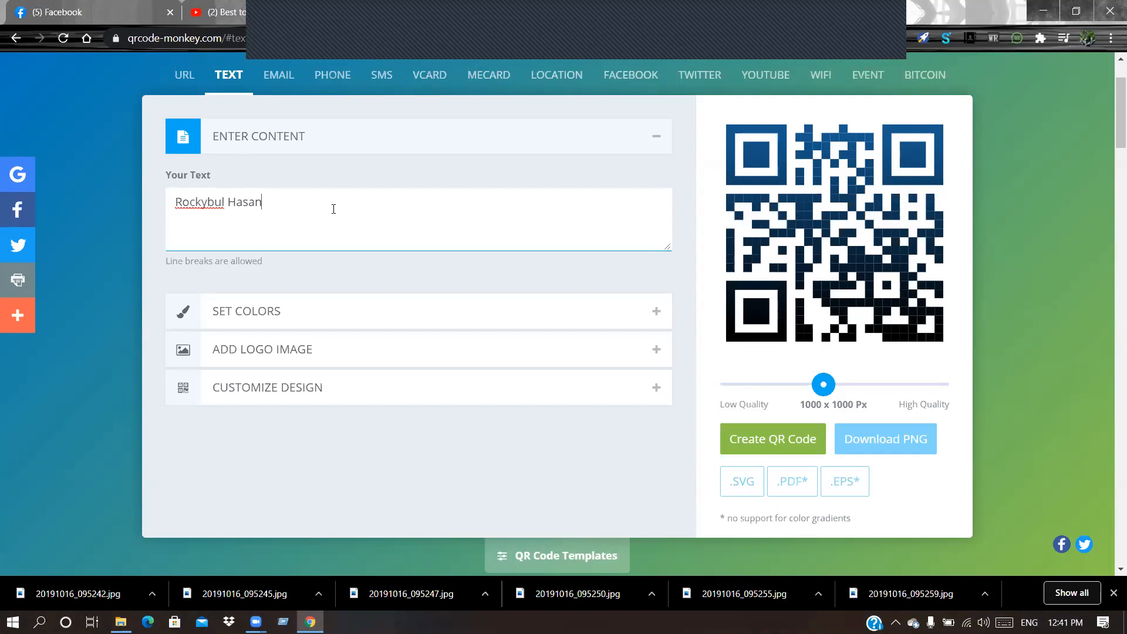
pyautogui.press('Return')
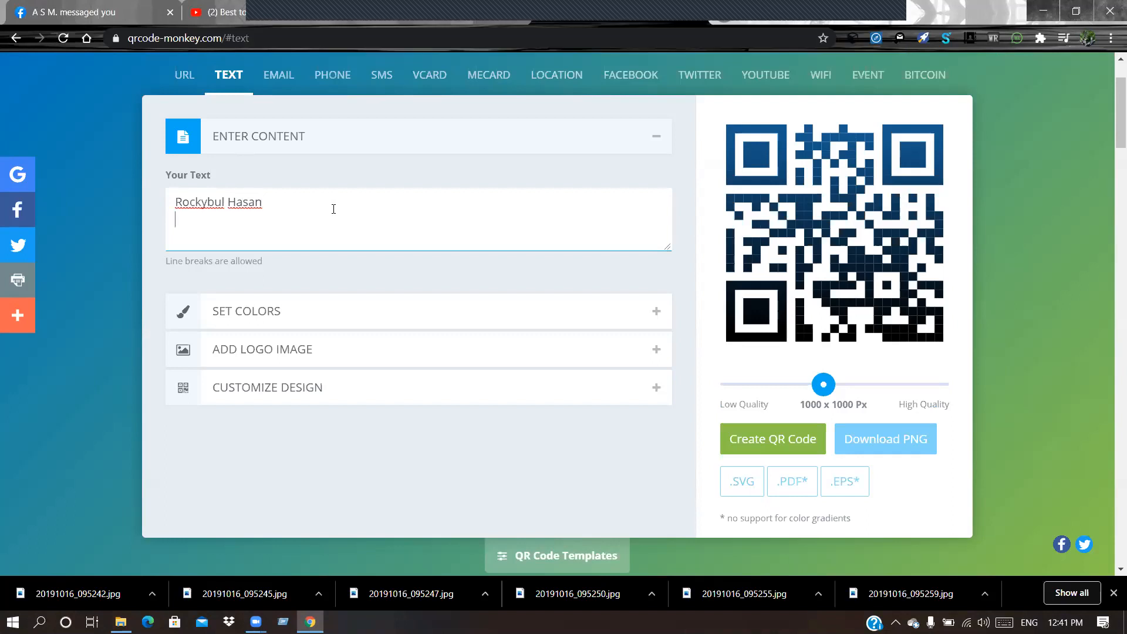
pyautogui.write('Pho')
pyautogui.write('ne')
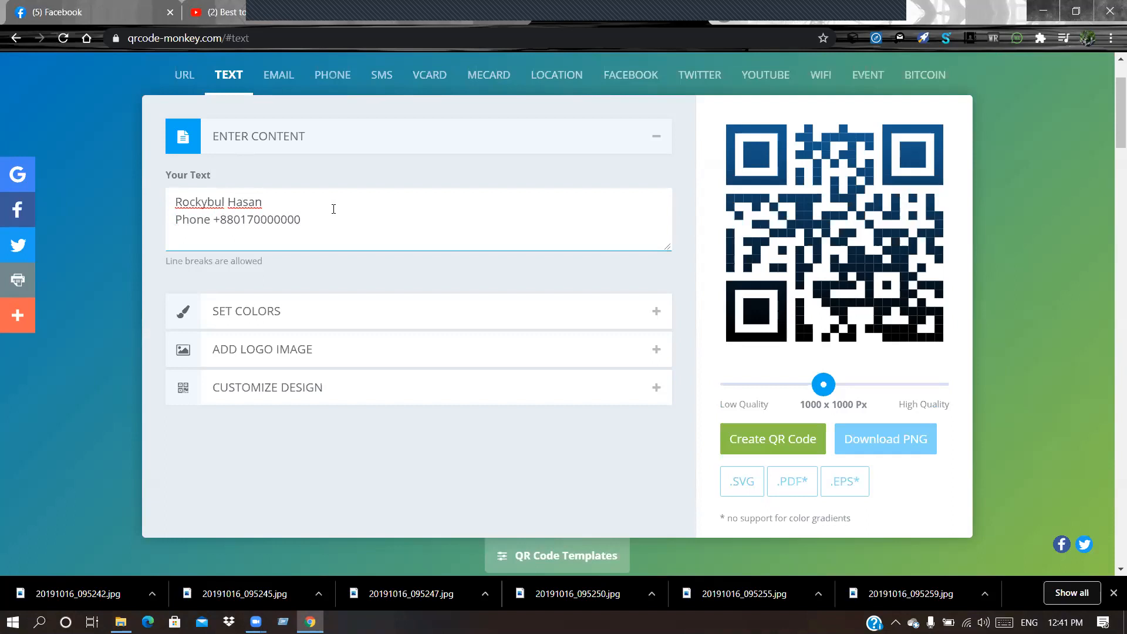
pyautogui.press('Return')
# Step: Create the text QR code, download it as qr-code.png, and minimize Chrome
pyautogui.click(771, 432)
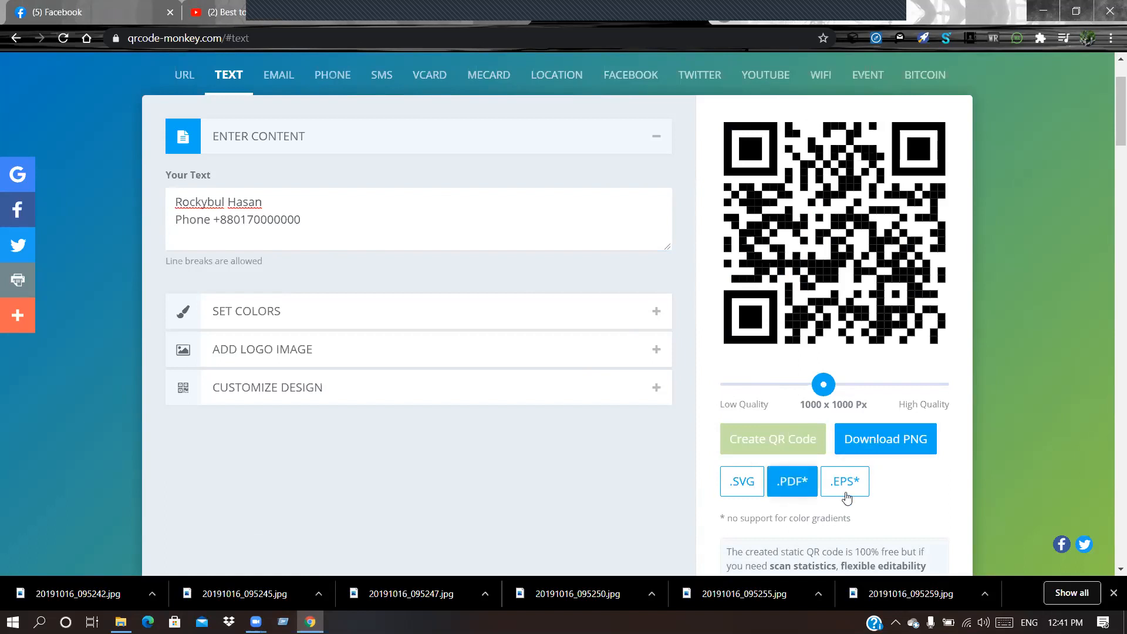
pyautogui.scroll(-3, 825, 502)
pyautogui.scroll(3, 832, 492)
pyautogui.click(880, 446)
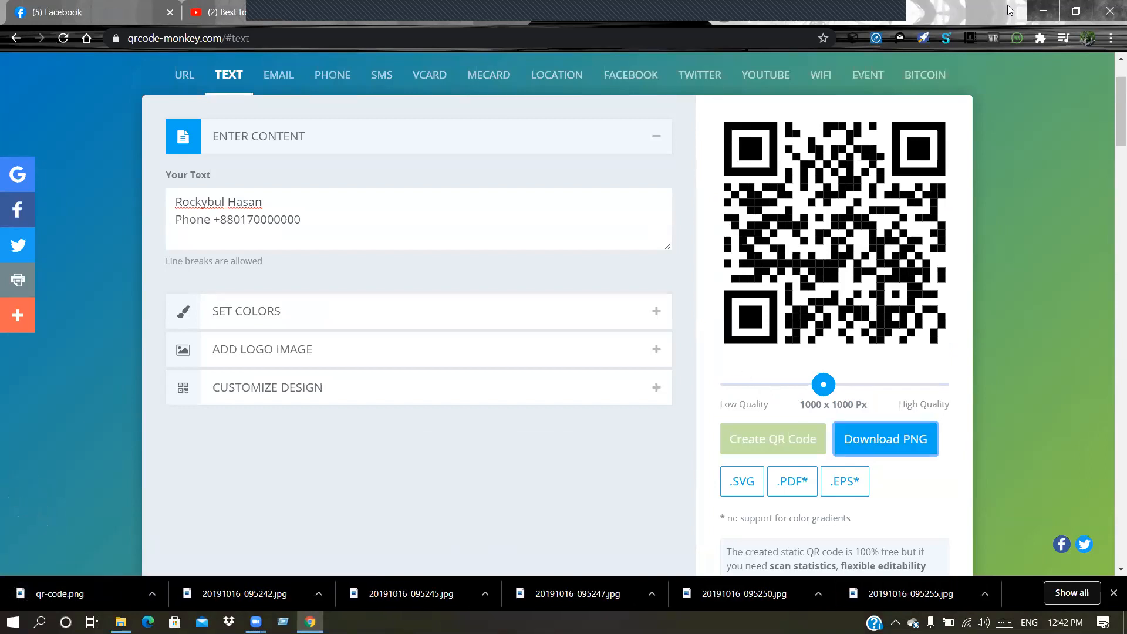
pyautogui.click(1044, 10)
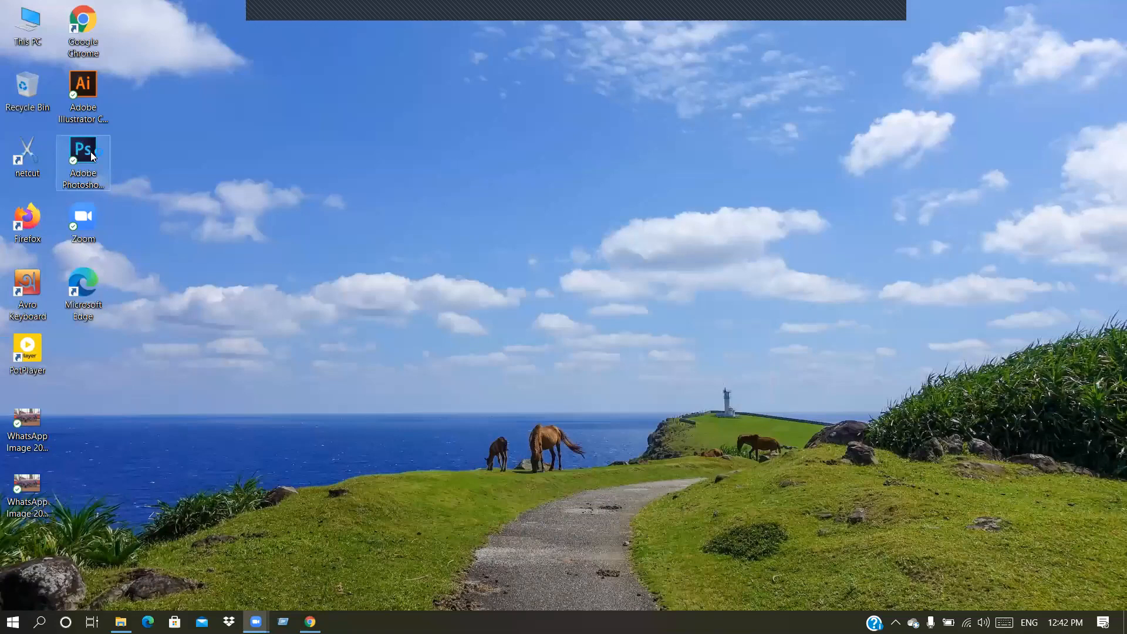
# Step: Launch Photoshop and open qr-code.png from the Downloads folder
pyautogui.doubleClick(91, 153)
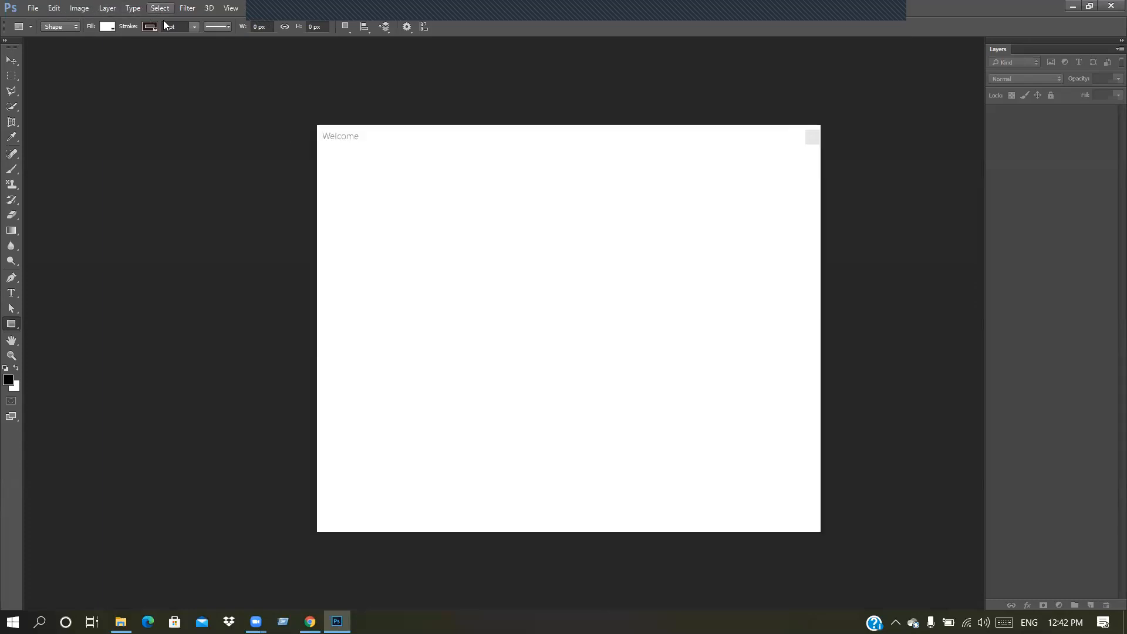
pyautogui.click(812, 136)
pyautogui.click(33, 8)
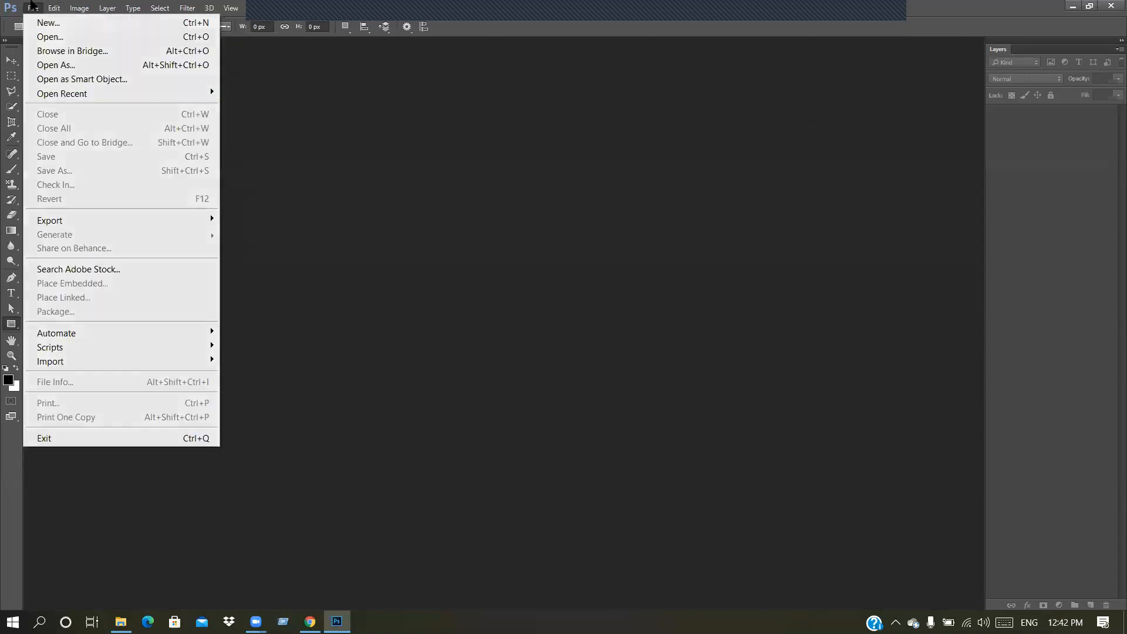
pyautogui.click(54, 37)
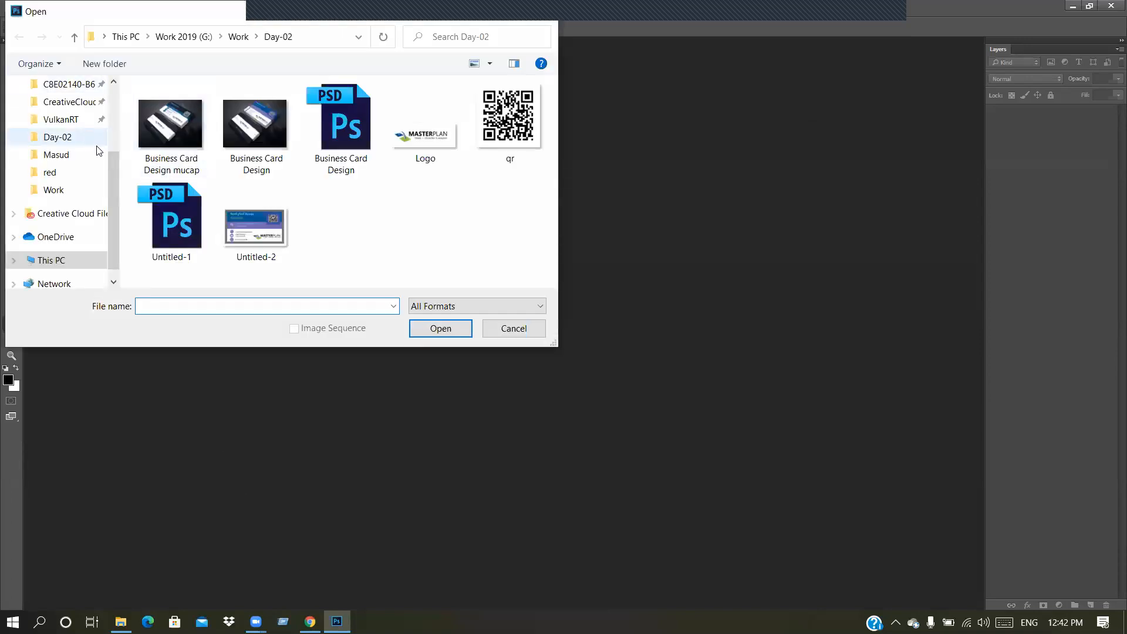
pyautogui.scroll(5, 88, 165)
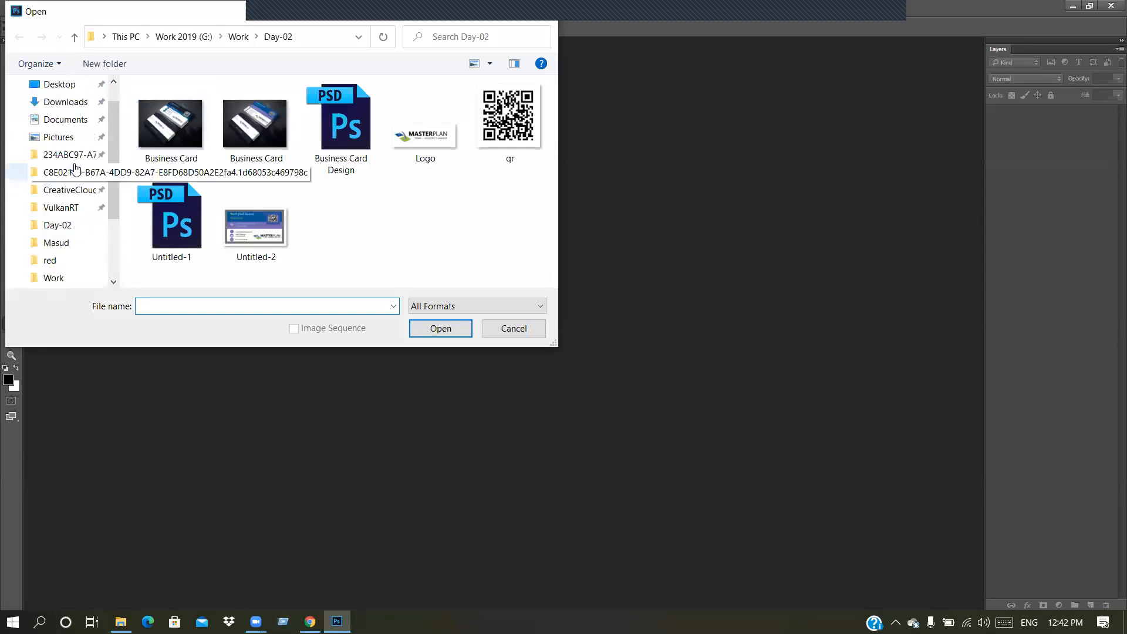
pyautogui.click(64, 134)
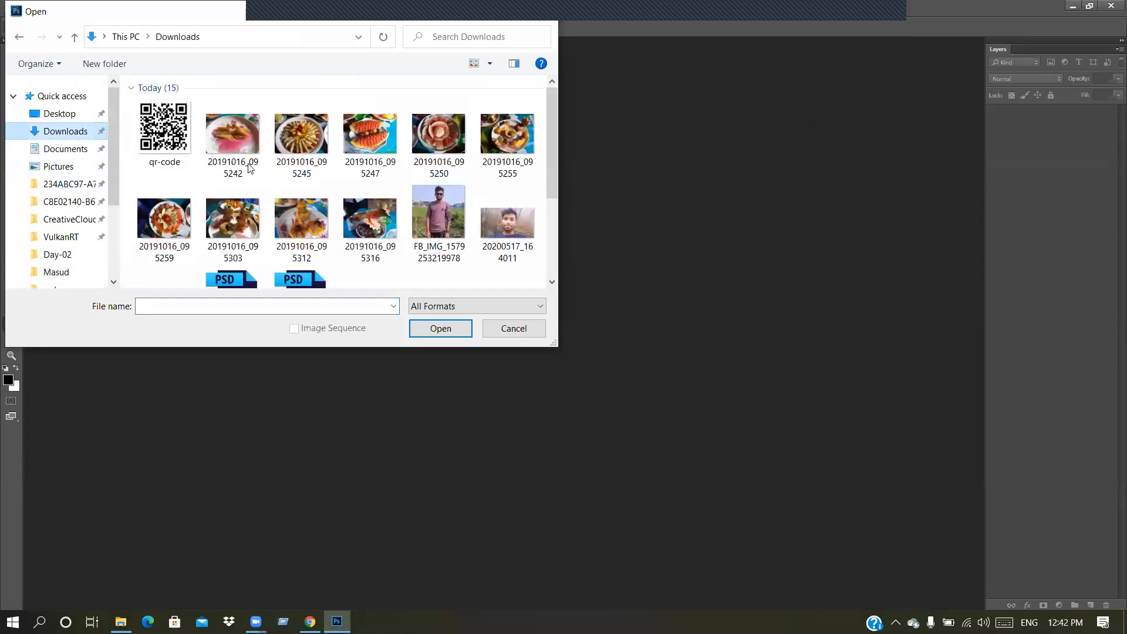
pyautogui.click(176, 139)
pyautogui.click(437, 328)
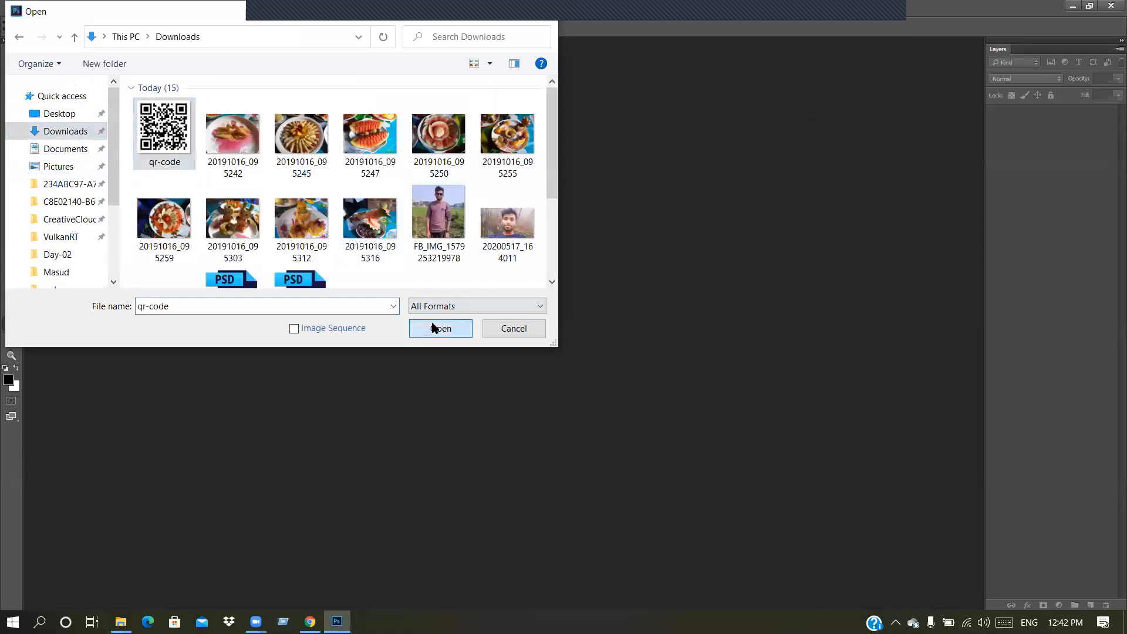
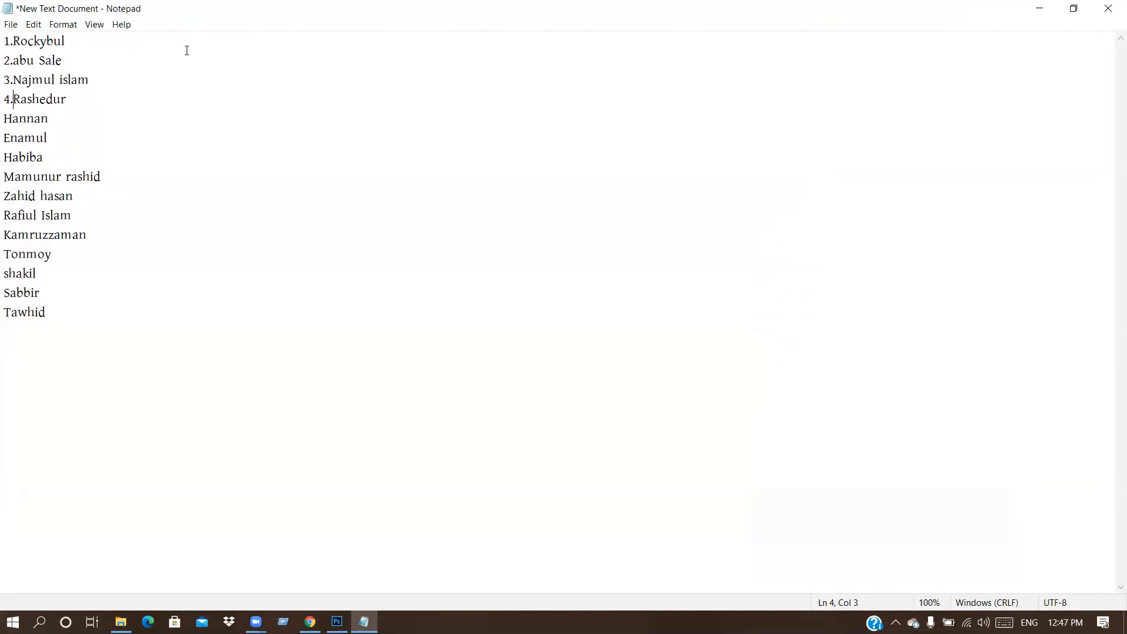
# Step: Number names 5 through 9 in the Notepad list
pyautogui.click(1074, 8)
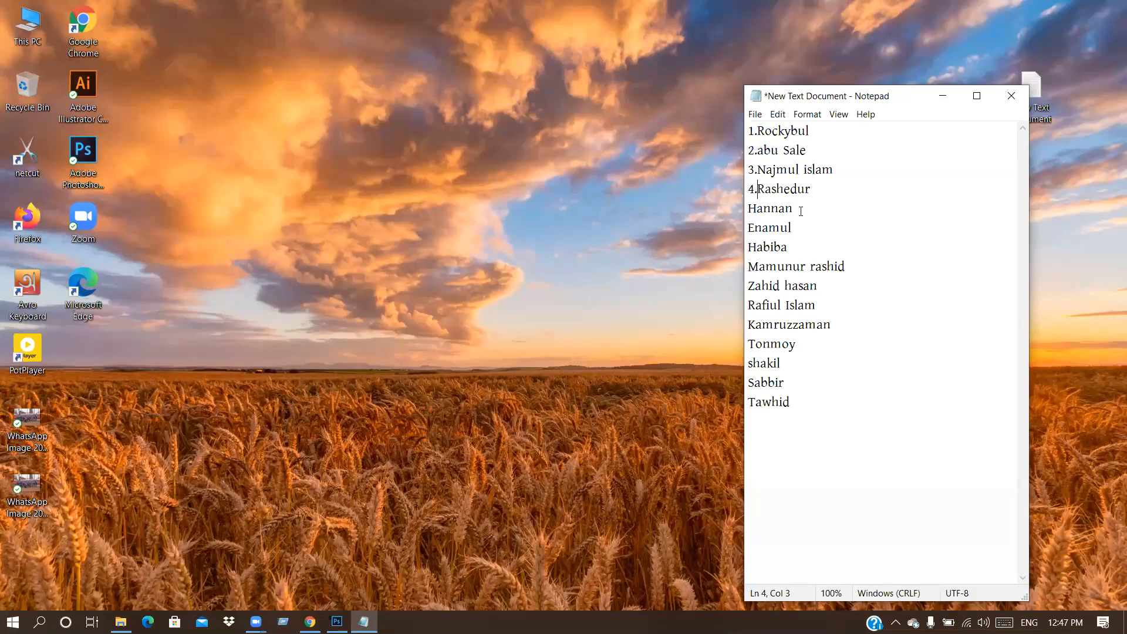
pyautogui.write('5.')
pyautogui.press('Down')
pyautogui.write('6.')
pyautogui.write('7.')
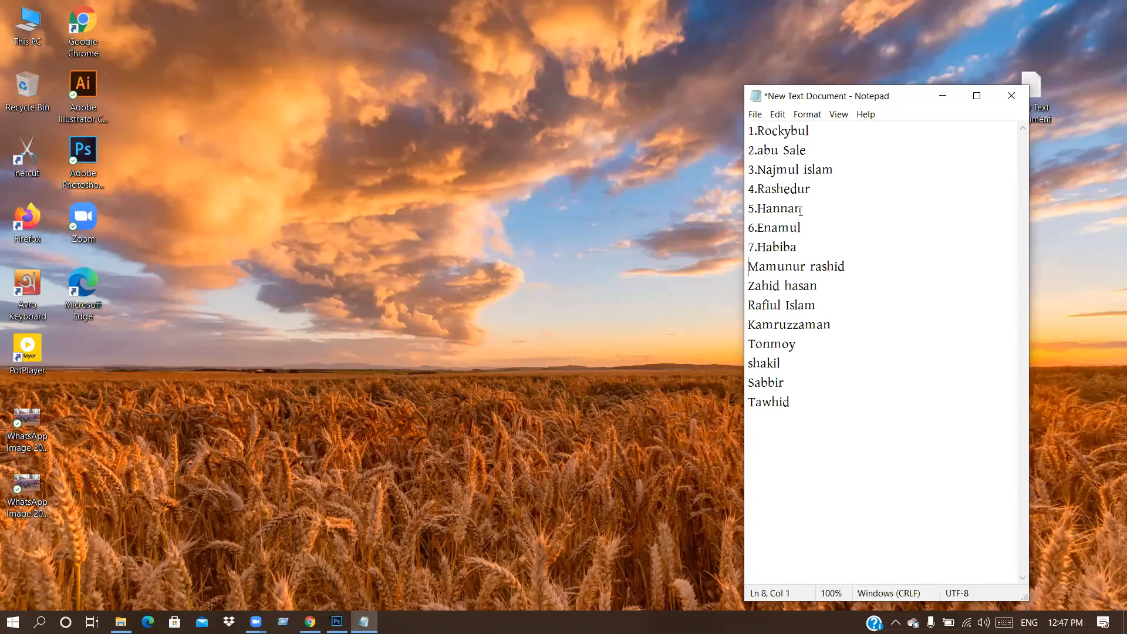
pyautogui.write('8.')
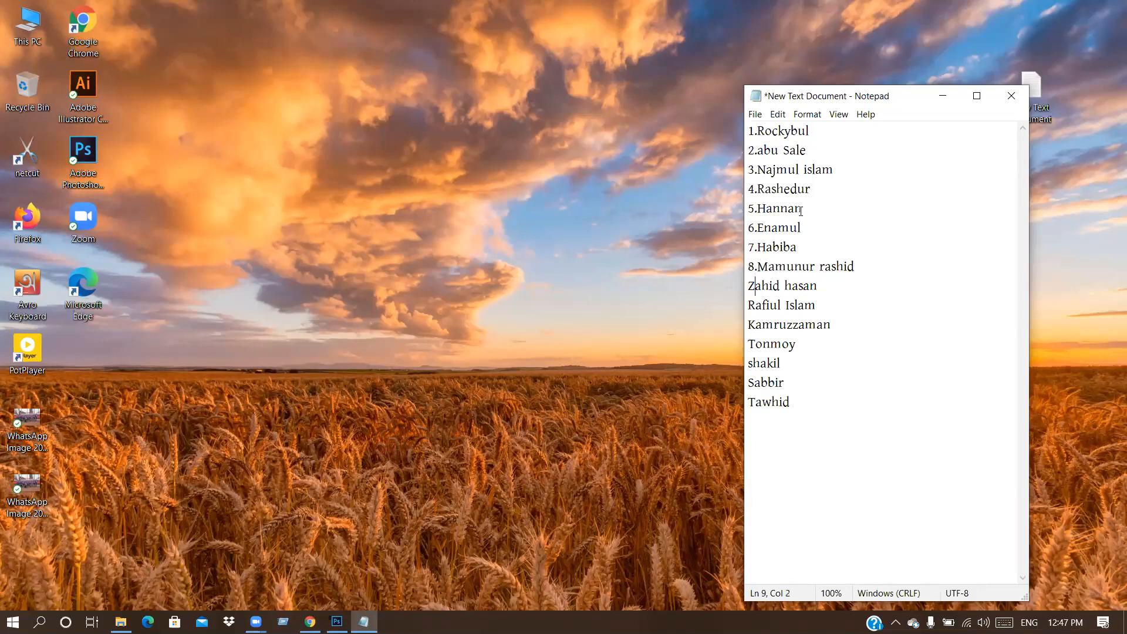
pyautogui.write('9')
pyautogui.write('.')
pyautogui.press('Down')
# Step: Number the remaining names 10 through 15
pyautogui.press('Home')
pyautogui.write('1')
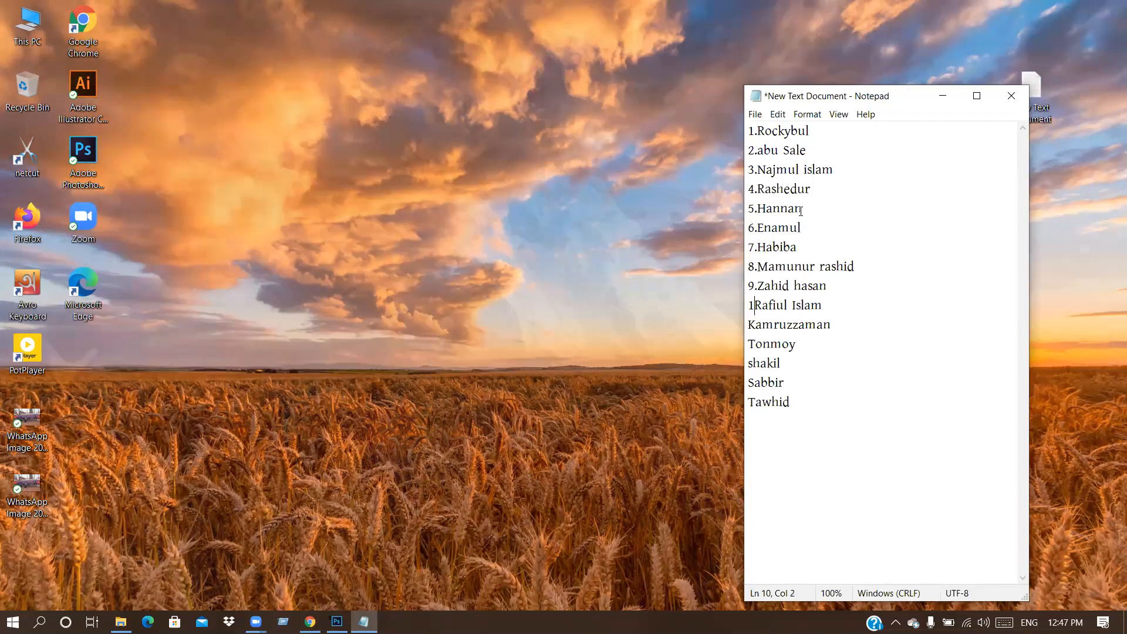
pyautogui.write('0.')
pyautogui.press('Down')
pyautogui.press('Home')
pyautogui.write('11.')
pyautogui.press('Down')
pyautogui.press('Left')
pyautogui.press('Left')
pyautogui.press('Left')
pyautogui.write('12.')
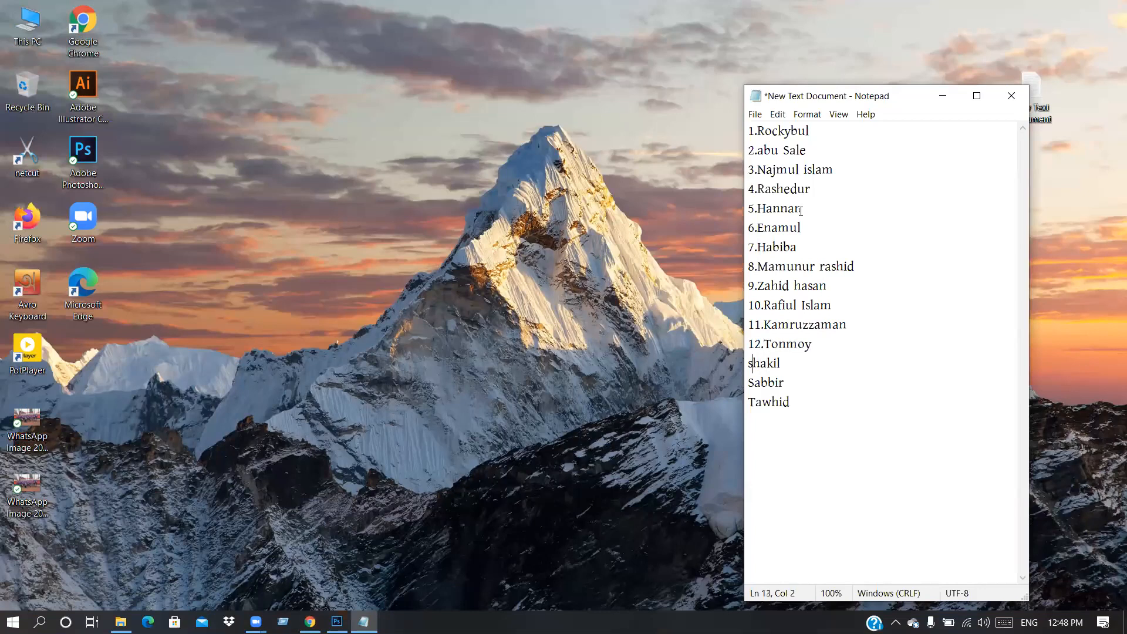
pyautogui.write('13.')
pyautogui.press('Down')
pyautogui.press('Left')
pyautogui.press('Left')
pyautogui.write('14.')
pyautogui.press('Down')
pyautogui.press('Left')
pyautogui.press('Left')
pyautogui.write('15.')
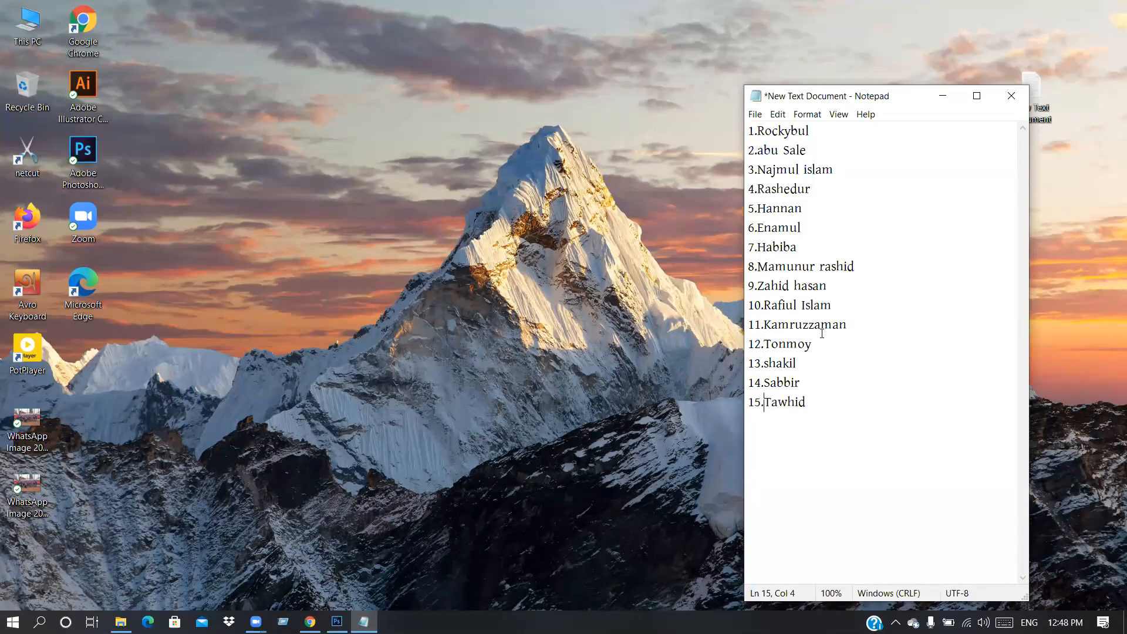
# Step: Add two new names as entries 16 and 17, then start line 18
pyautogui.click(824, 400)
pyautogui.write('16')
pyautogui.write('.')
pyautogui.write('Aka')
pyautogui.write('sh ')
pyautogui.write('17')
pyautogui.moveTo(310, 621)
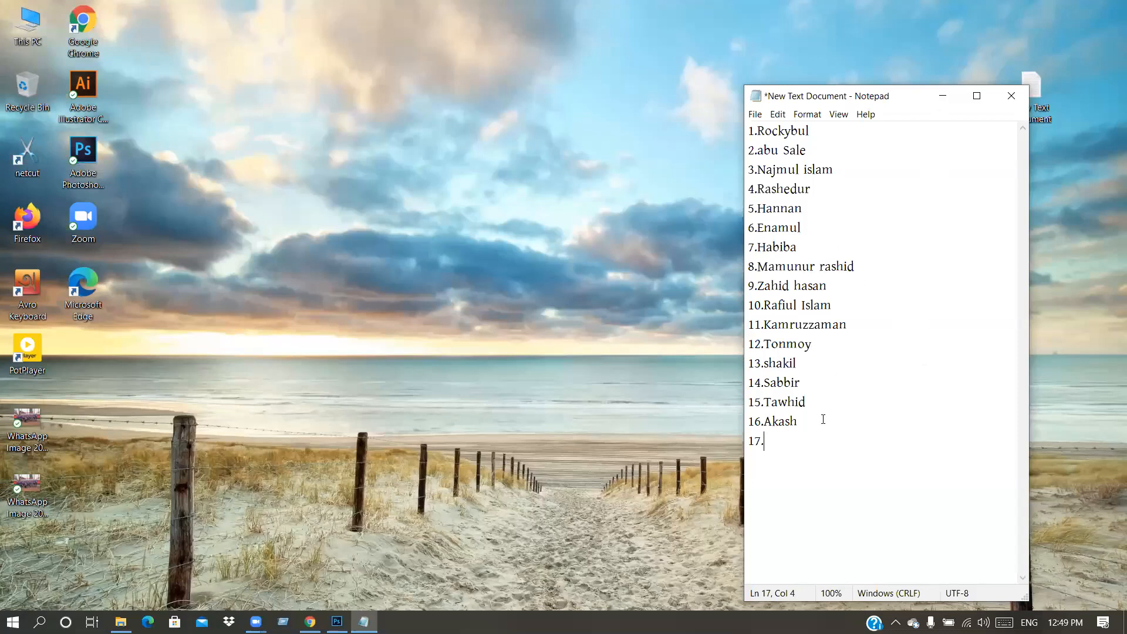
pyautogui.press('Return')
pyautogui.write('18.')
# Step: Minimize the Notepad window to the taskbar
pyautogui.click(943, 97)
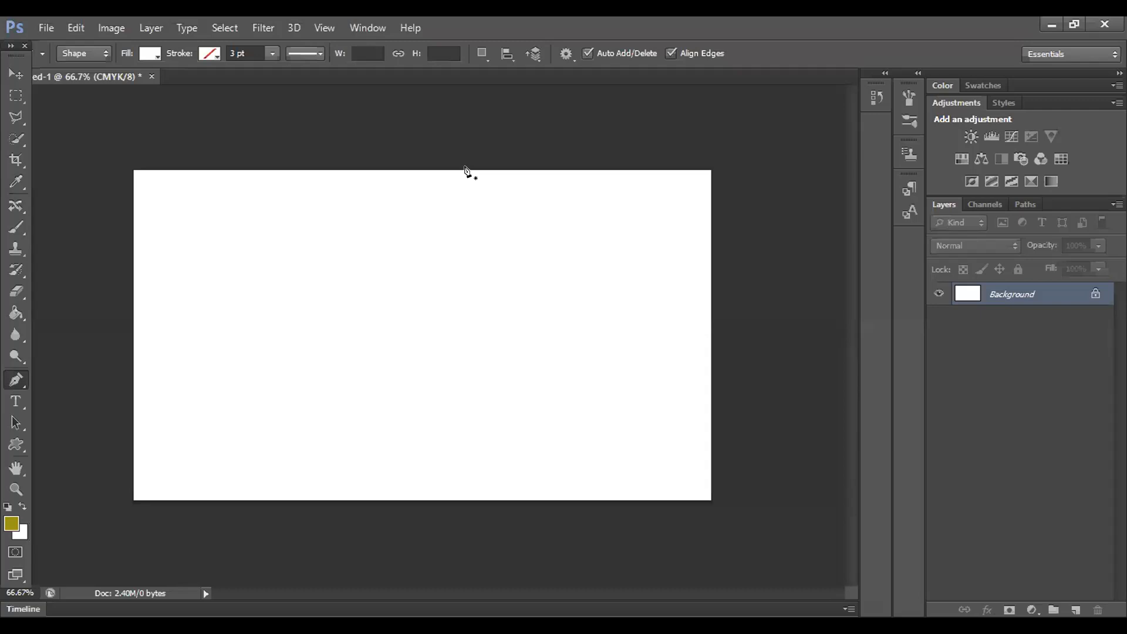
# Step: Draw a Pen shape path curving from the canvas top to a sharp bottom anchor
pyautogui.click(467, 170)
pyautogui.moveTo(517, 495); pyautogui.dragTo(440, 579)
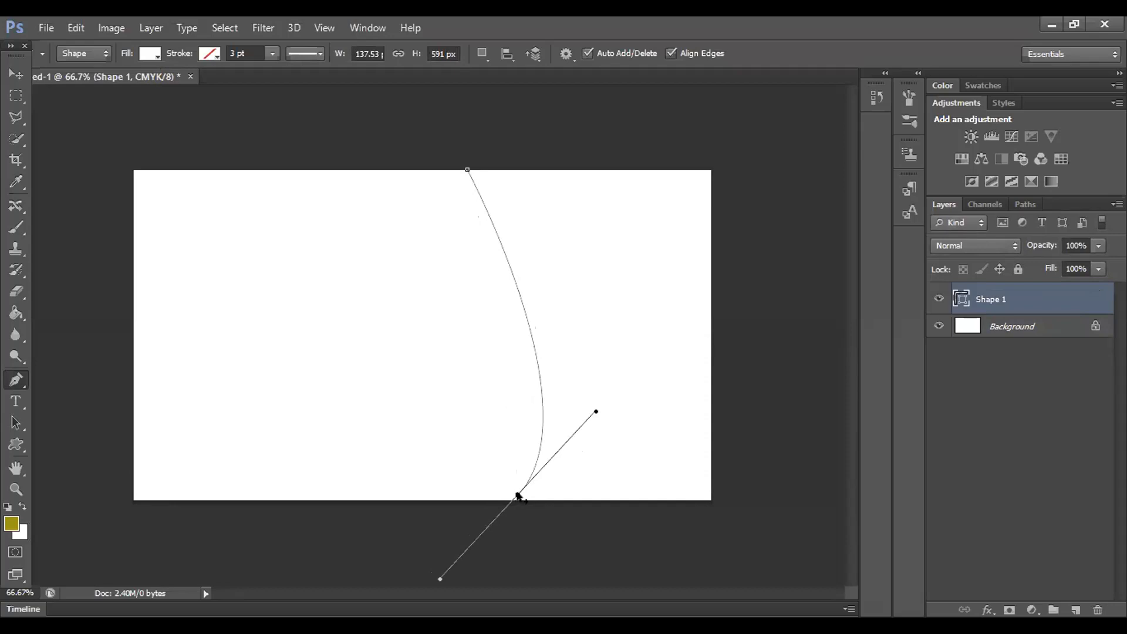
pyautogui.click(516, 495)
pyautogui.click(11, 380)
pyautogui.click(518, 497)
pyautogui.click(517, 496)
pyautogui.press('Return')
# Step: Undo the stray anchor and Shape 2 layer, and hide the path outline
pyautogui.press('alt')
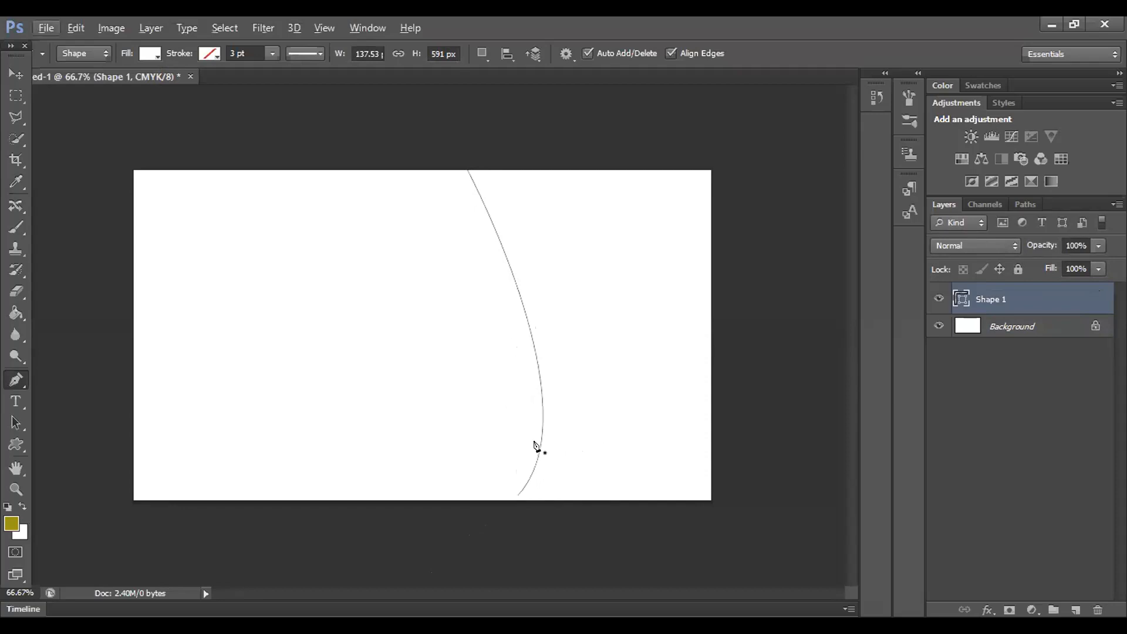
pyautogui.click(553, 194)
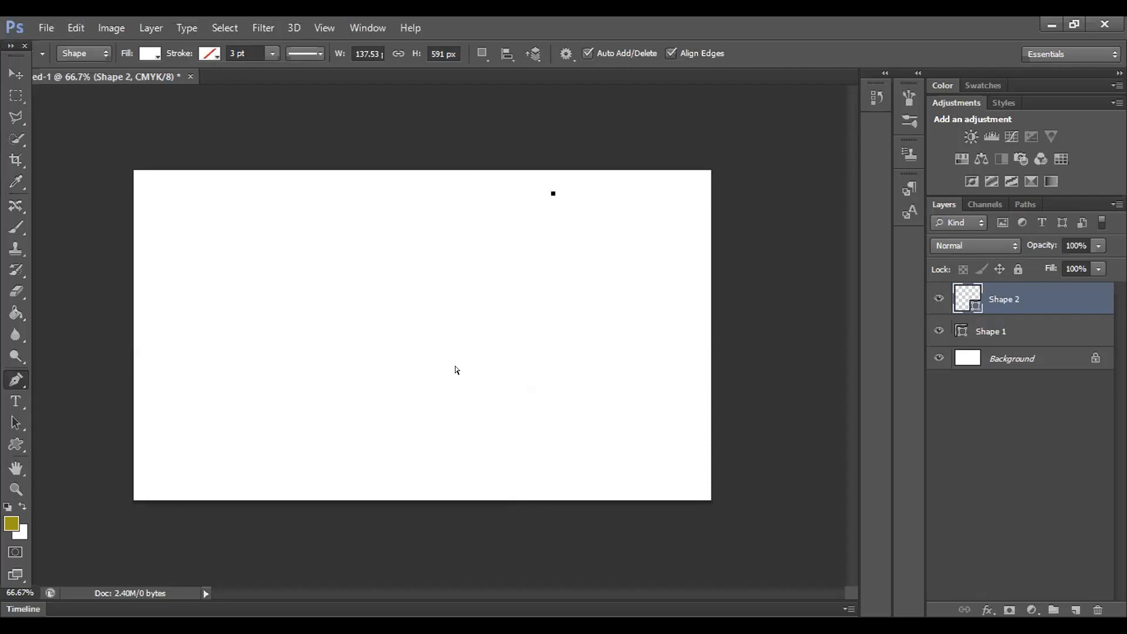
pyautogui.hotkey('ctrl', 'z')
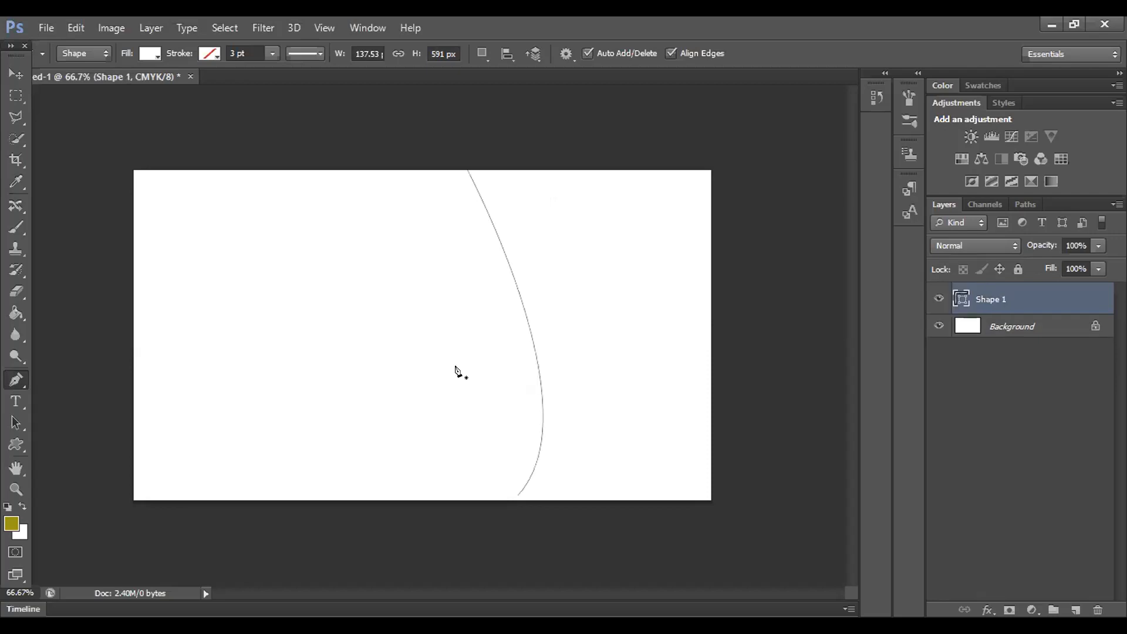
pyautogui.press('Escape')
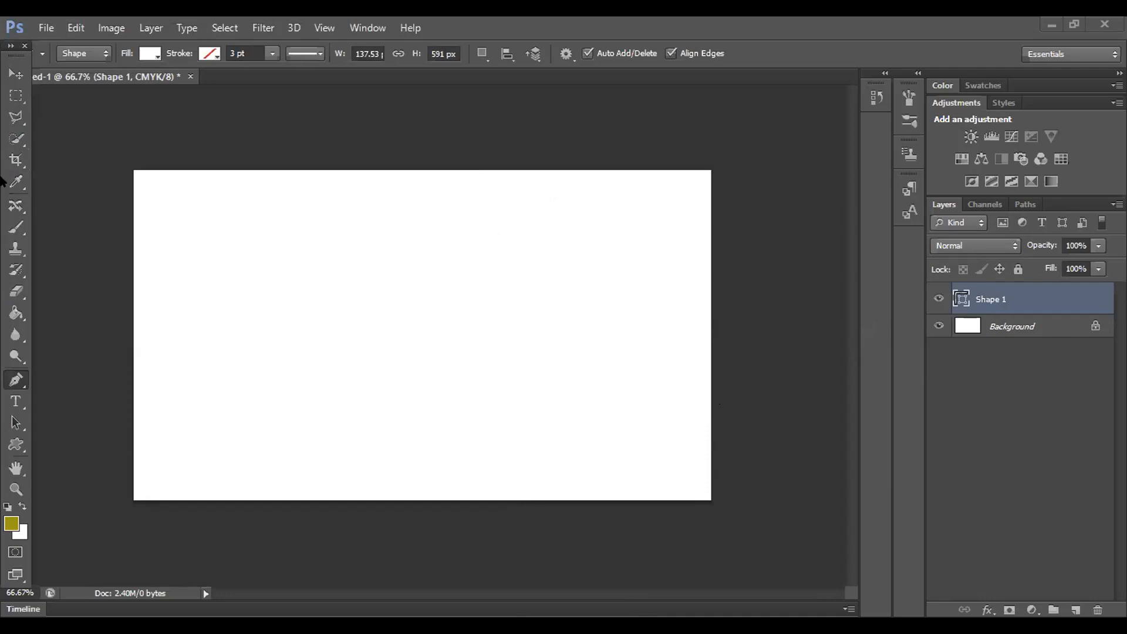
# Step: Choose the 24 px scattered Brush tip and rasterize the Shape 1 layer
pyautogui.click(9, 142)
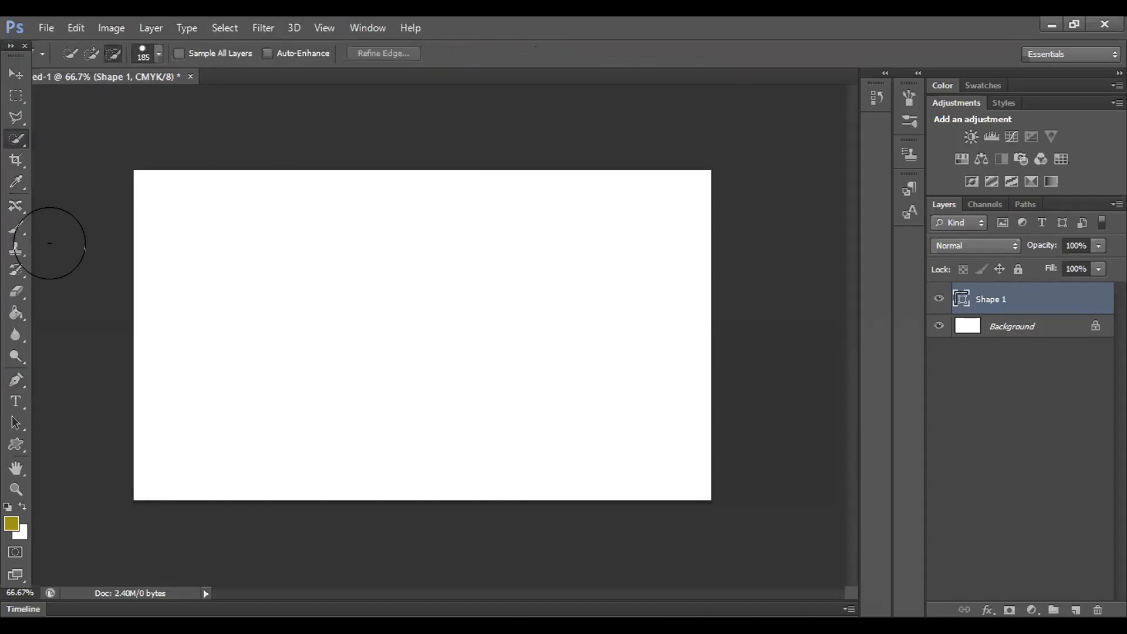
pyautogui.click(10, 233)
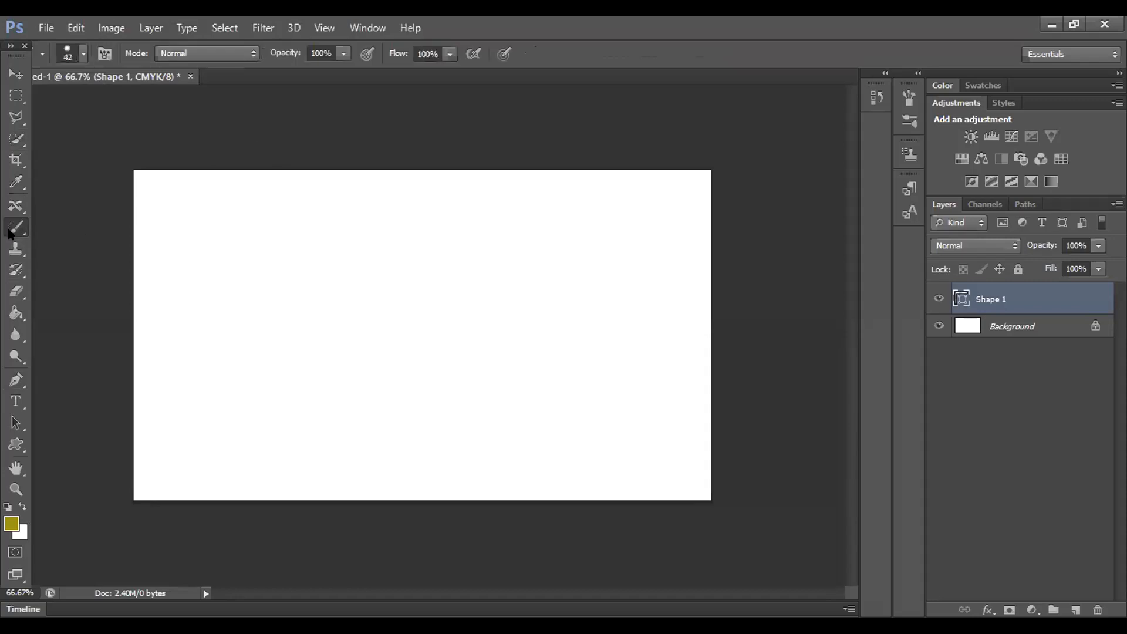
pyautogui.click(83, 52)
pyautogui.scroll(-5, 78, 225)
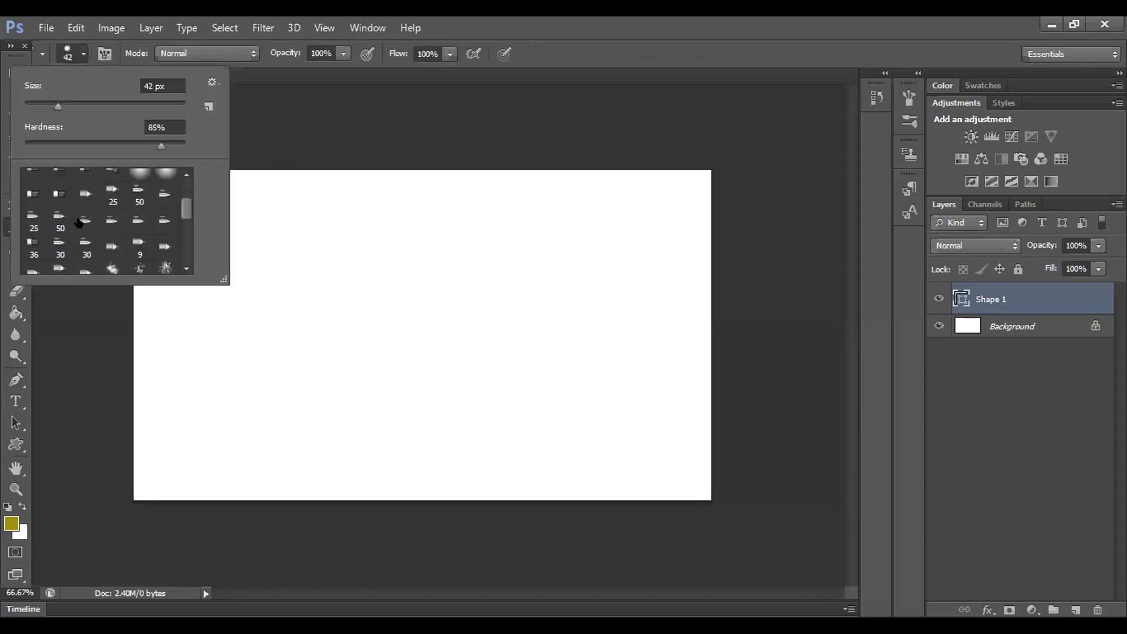
pyautogui.click(165, 230)
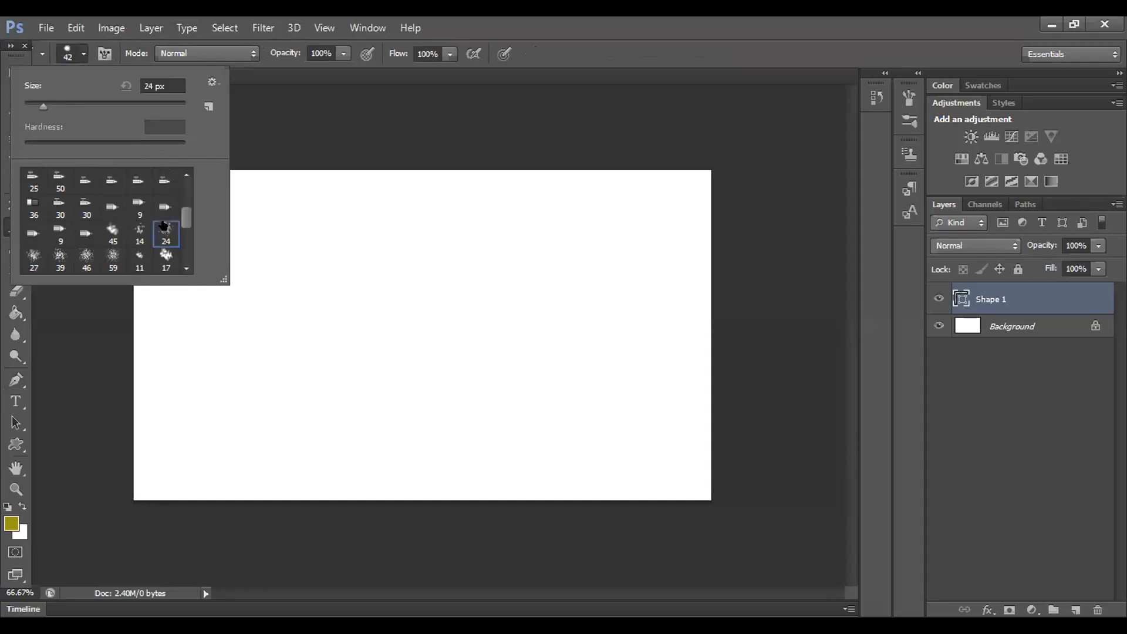
pyautogui.click(616, 317)
pyautogui.press('Return')
# Step: Paint four small gold dabs and a thick curved gold stroke right of centre
pyautogui.click(564, 308)
pyautogui.click(545, 348)
pyautogui.click(586, 352)
pyautogui.click(556, 400)
pyautogui.moveTo(503, 271)
pyautogui.mouseDown()
pyautogui.moveTo(608, 376)
pyautogui.moveTo(580, 390)
pyautogui.mouseUp()
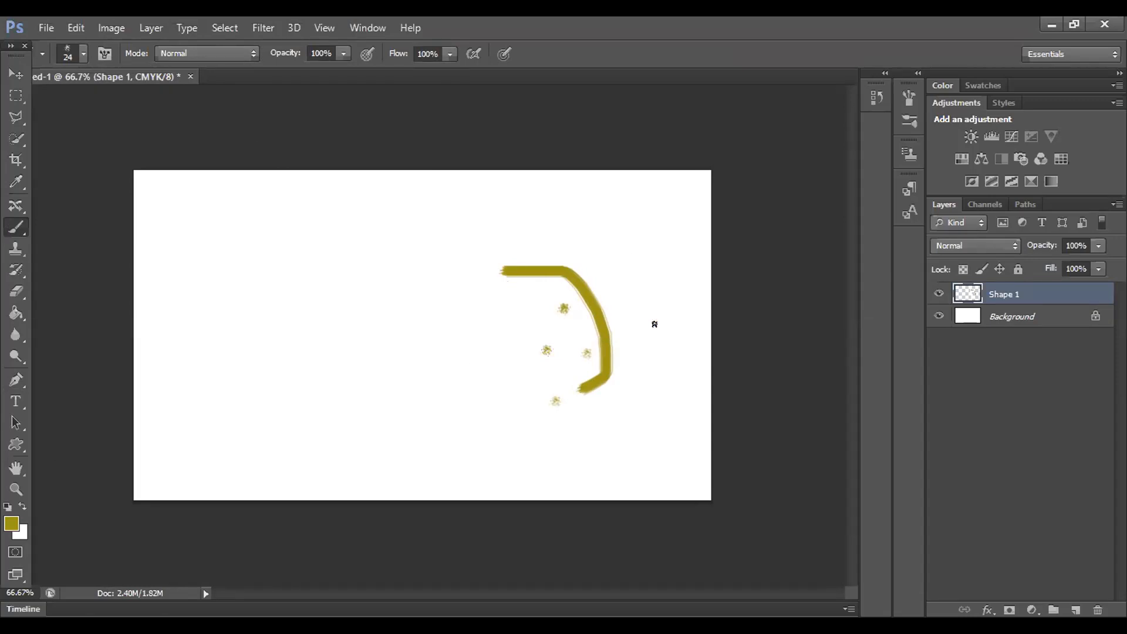
# Step: Switch the brush to the 60 px chalk tip
pyautogui.click(84, 53)
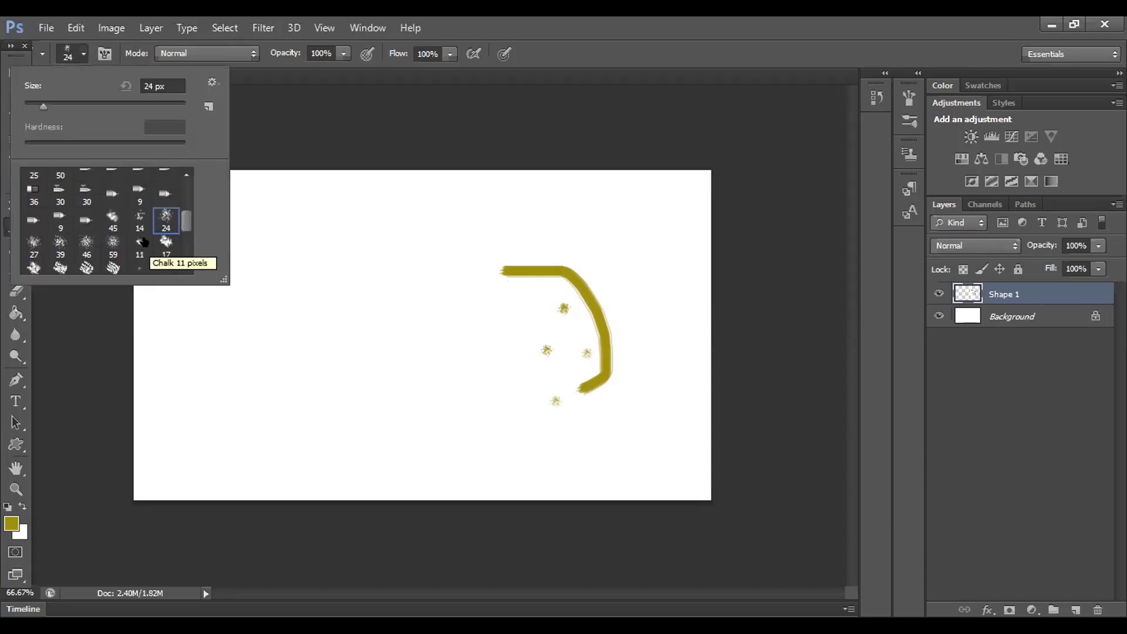
pyautogui.scroll(-1, 143, 242)
pyautogui.click(111, 256)
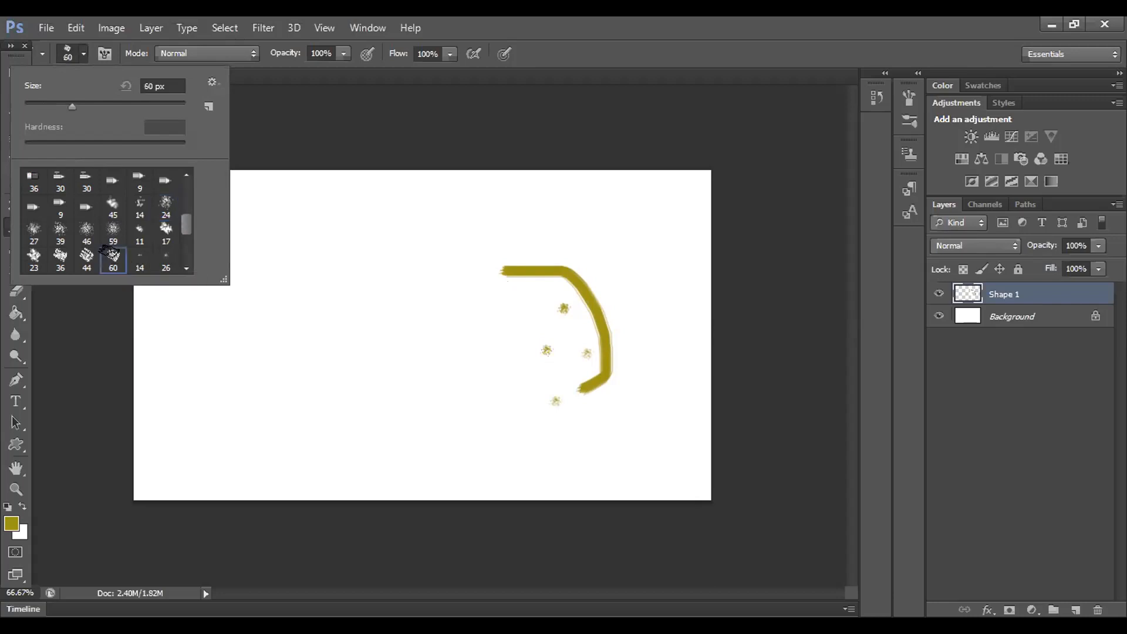
# Step: Stamp seven chalk dabs beside and right of the curved stroke
pyautogui.click(573, 211)
pyautogui.click(586, 251)
pyautogui.click(599, 289)
pyautogui.click(632, 327)
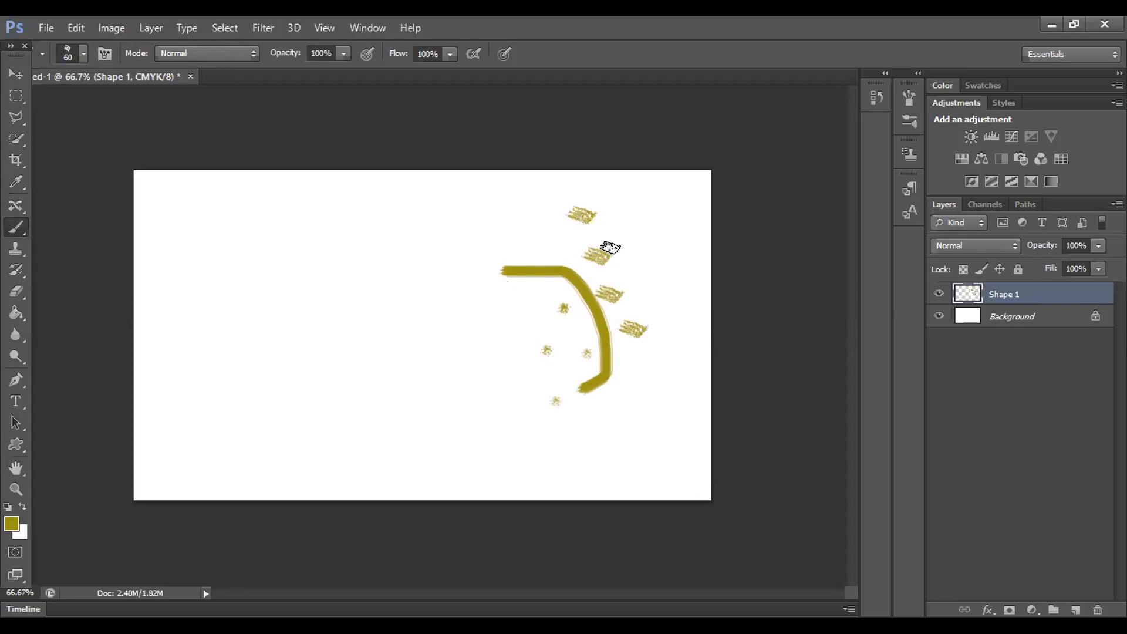
pyautogui.click(618, 236)
pyautogui.click(623, 279)
pyautogui.click(576, 288)
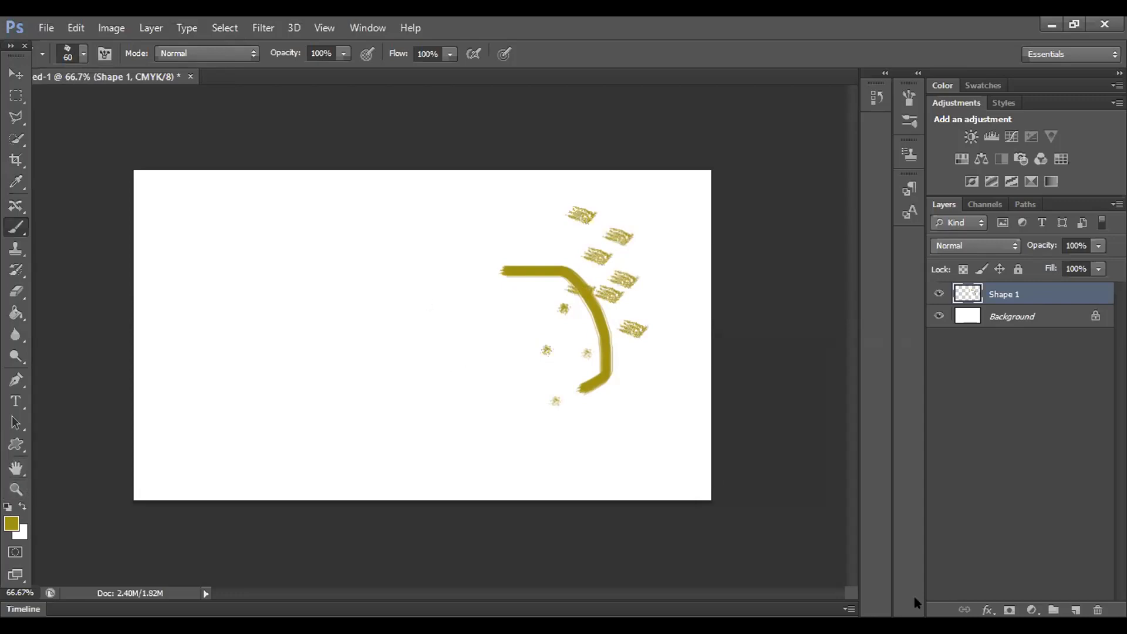
# Step: Add Group 1 above Shape 1 with an empty Layer 1 inside it
pyautogui.click(1054, 611)
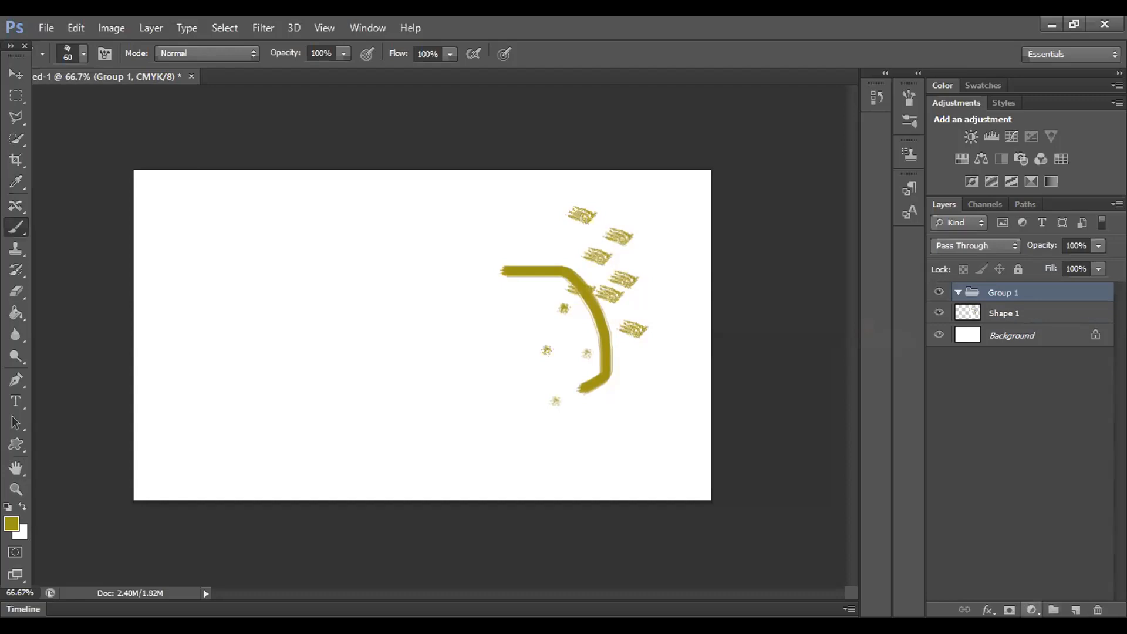
pyautogui.click(1032, 611)
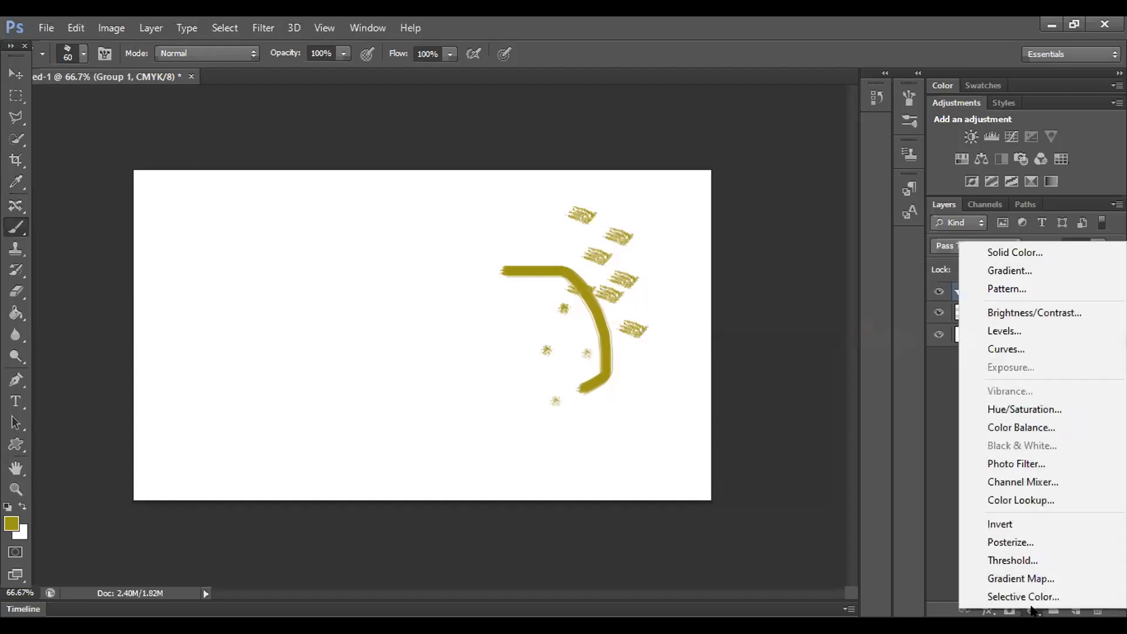
pyautogui.click(1035, 611)
pyautogui.click(1076, 610)
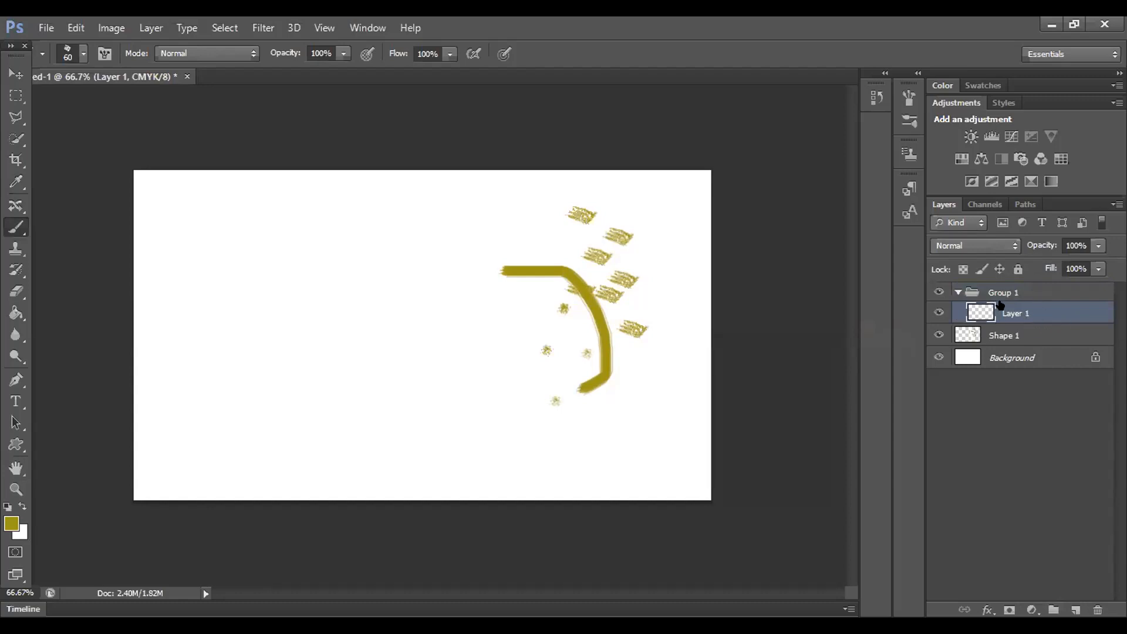
# Step: Delete Group 1 (group only), undo the brush strokes, and delete the Shape 1 layer
pyautogui.click(1014, 293)
pyautogui.rightClick(1022, 291)
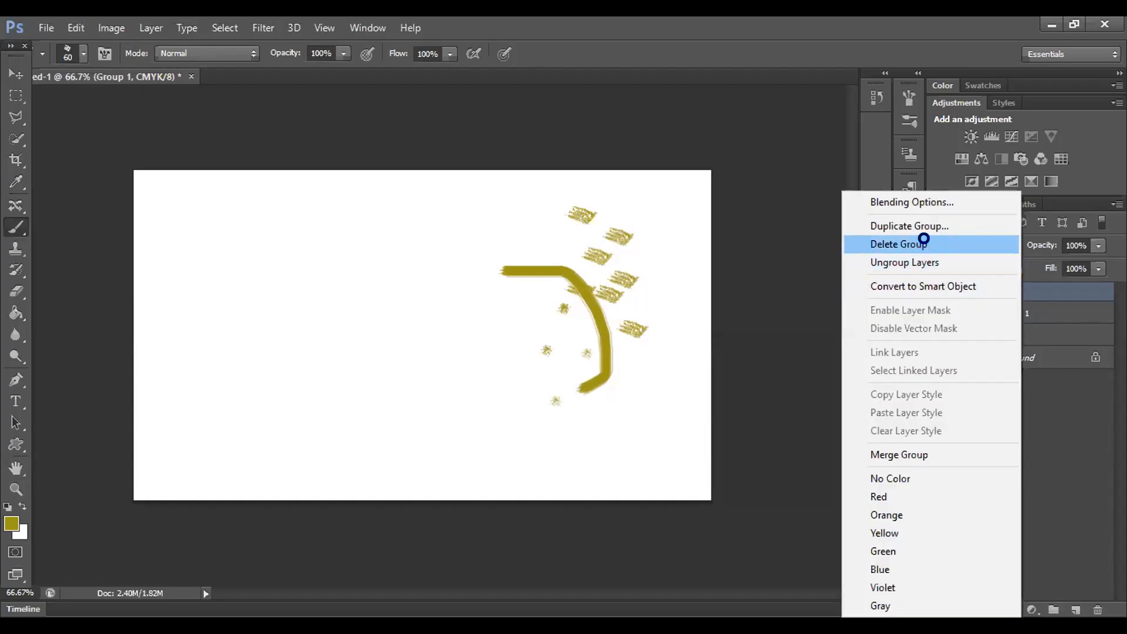
pyautogui.click(924, 243)
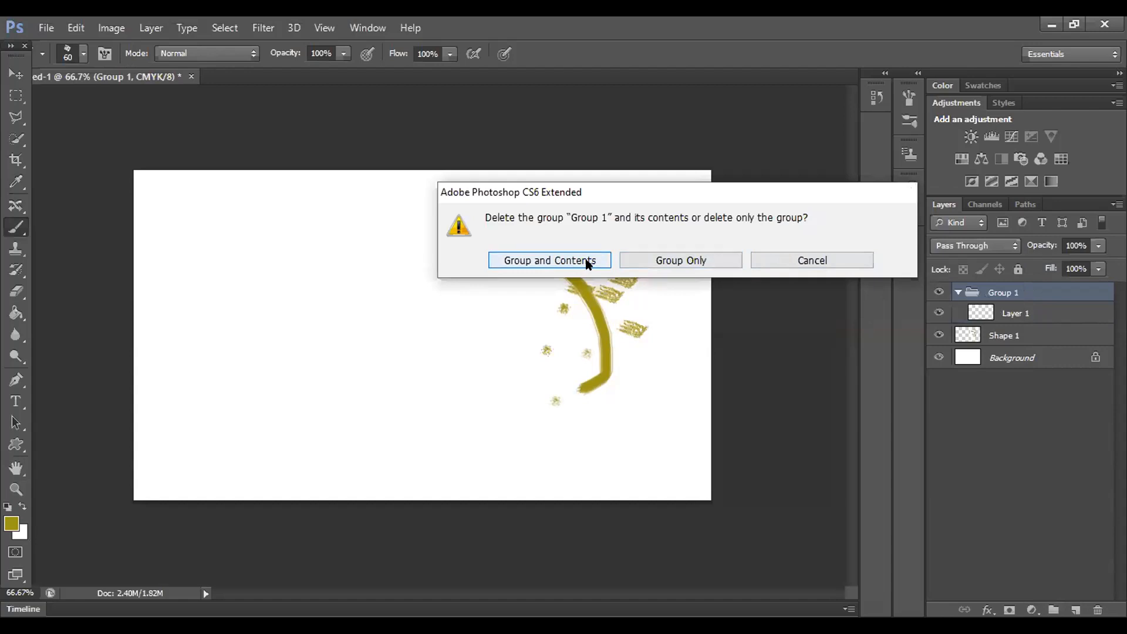
pyautogui.click(672, 260)
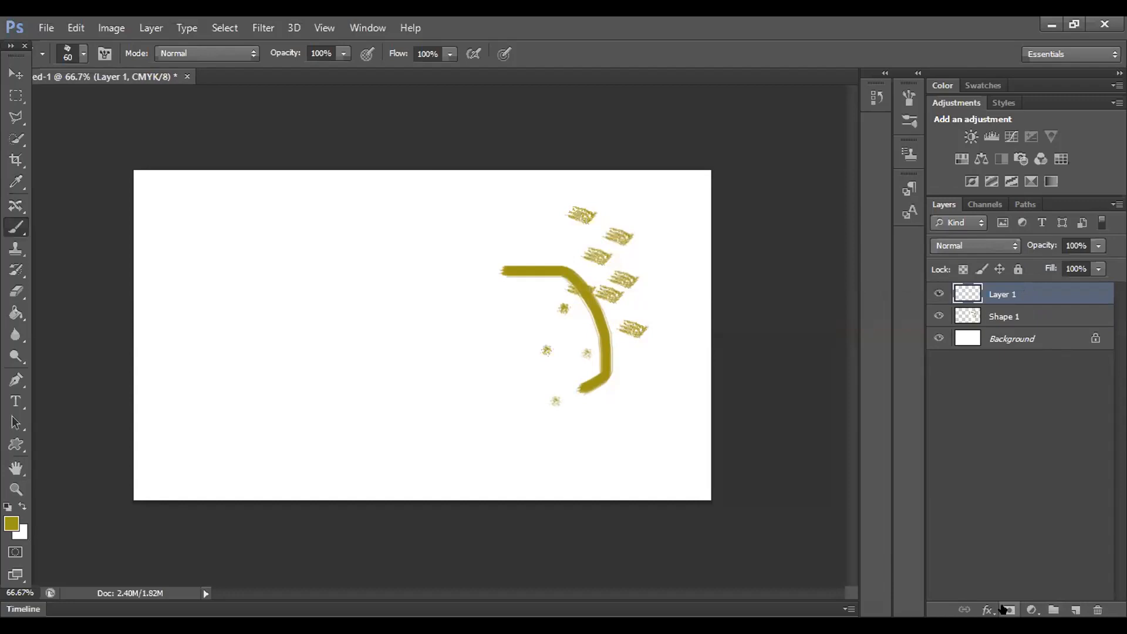
pyautogui.hotkey('ctrl', 'alt', 'z')
pyautogui.hotkey('ctrl', 'alt', 'z')
pyautogui.hotkey('ctrl', 'alt', 'z')
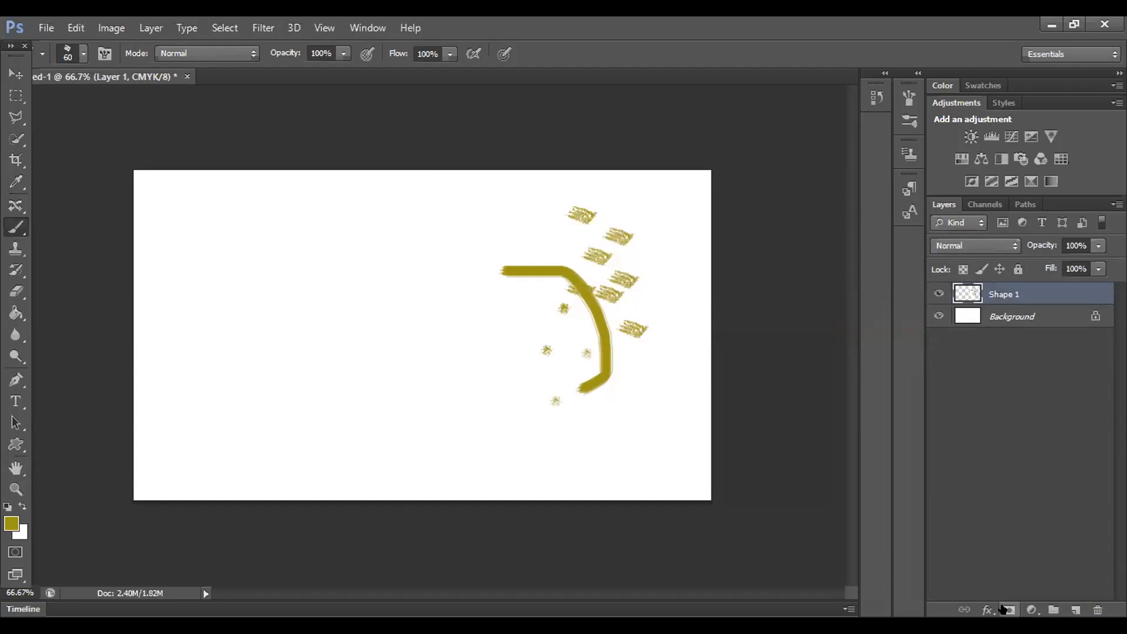
pyautogui.hotkey('ctrl', 'alt', 'z')
pyautogui.hotkey('ctrl', 'alt', 'z')
pyautogui.hotkey('ctrl', 'alt', 'z')
pyautogui.hotkey('ctrl', 'alt', 'z')
pyautogui.hotkey('ctrl', 'alt', 'z')
pyautogui.hotkey('ctrl', 'alt', 'z')
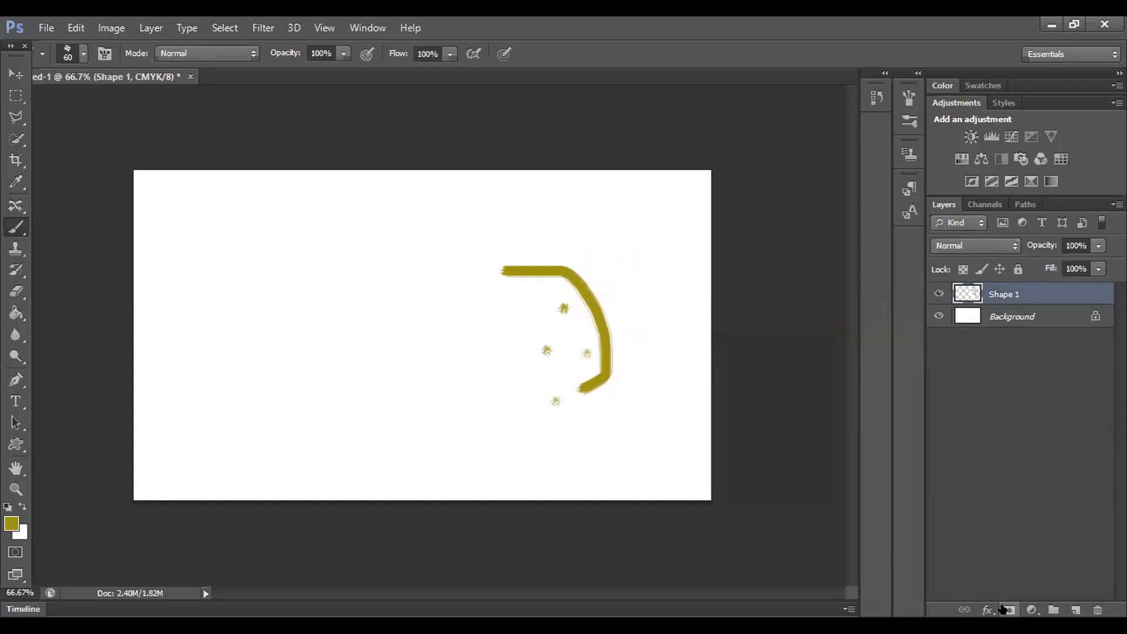
pyautogui.hotkey('ctrl', 'alt', 'z')
pyautogui.hotkey('ctrl', 'alt', 'z')
pyautogui.hotkey('ctrl', 'alt', 'z')
pyautogui.hotkey('ctrl', 'alt', 'z')
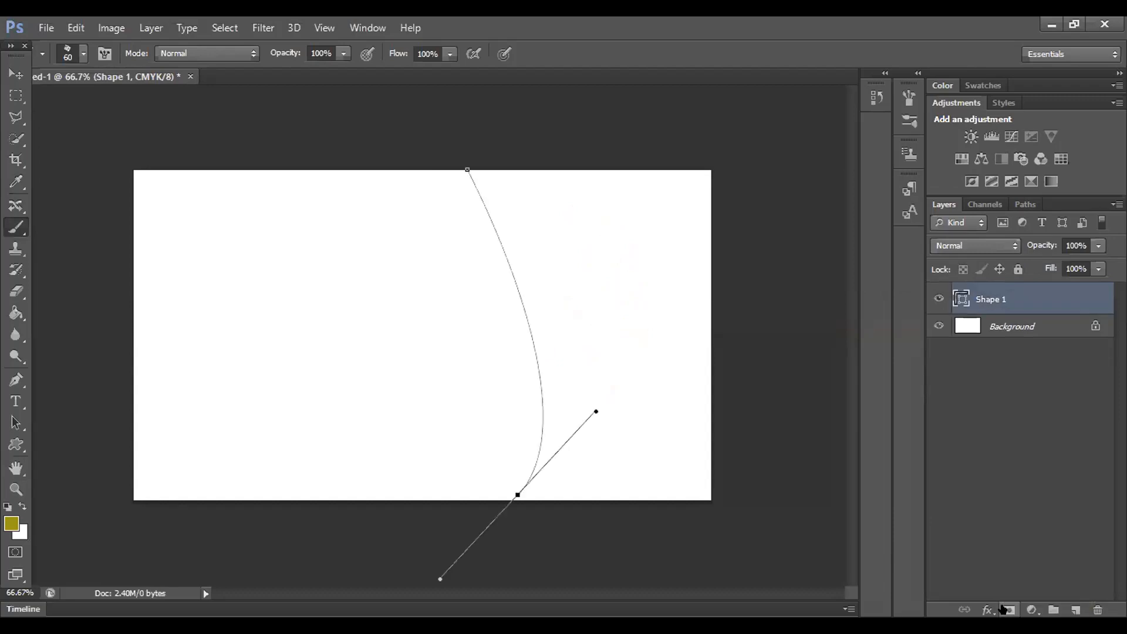
pyautogui.rightClick(1037, 300)
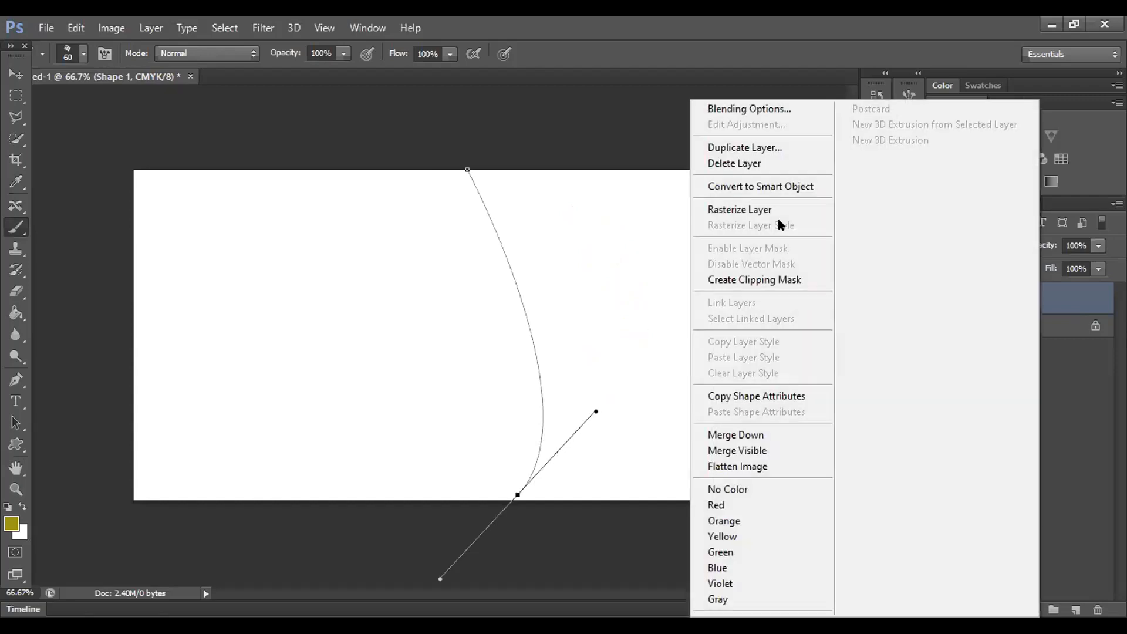
pyautogui.click(812, 169)
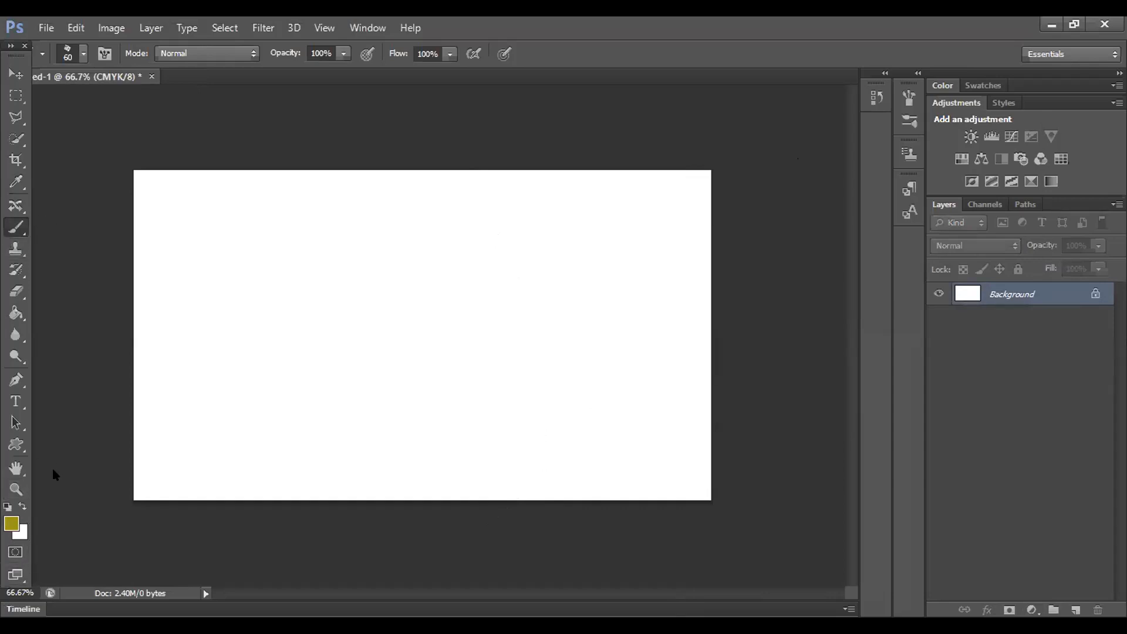
# Step: Create a new Layer 1 and stamp chalk dabs right of canvas centre
pyautogui.click(1054, 609)
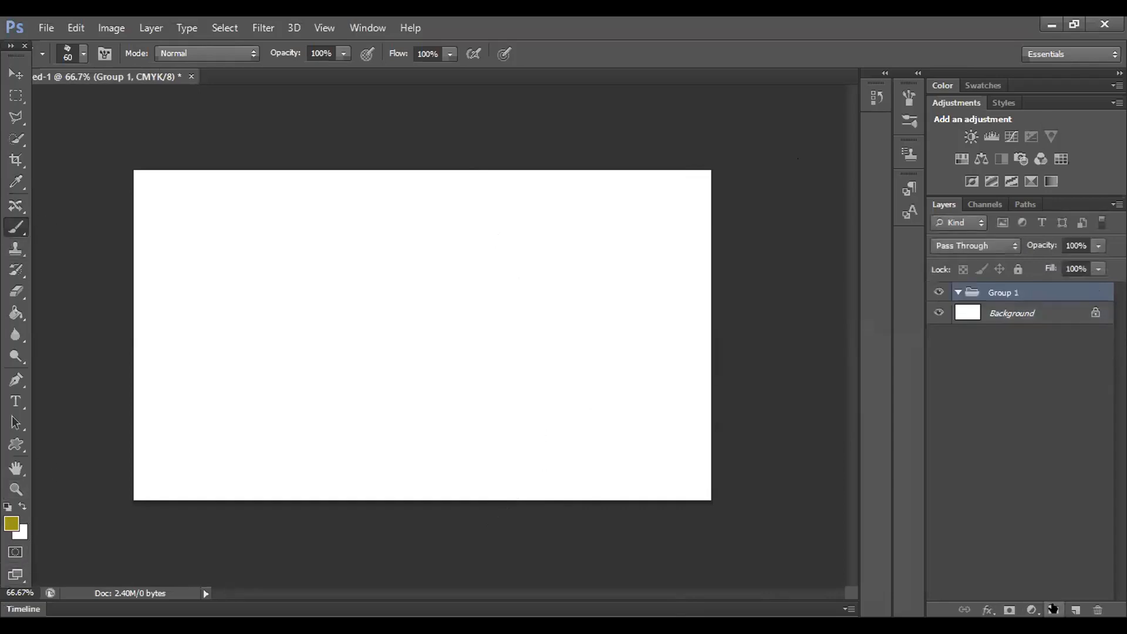
pyautogui.hotkey('ctrl', 'z')
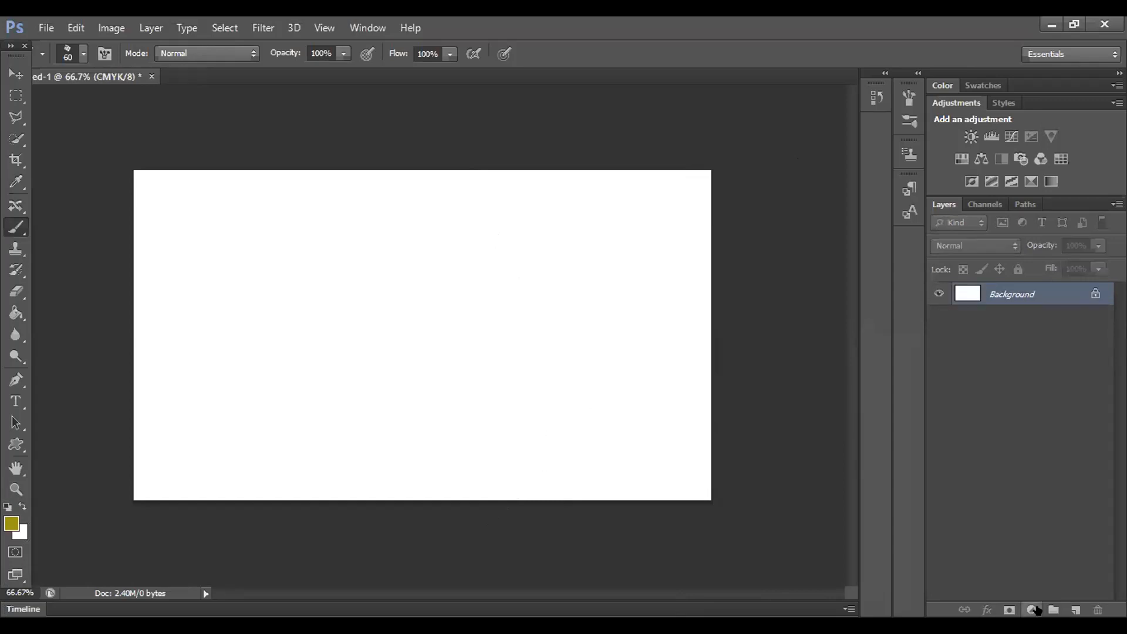
pyautogui.click(1076, 608)
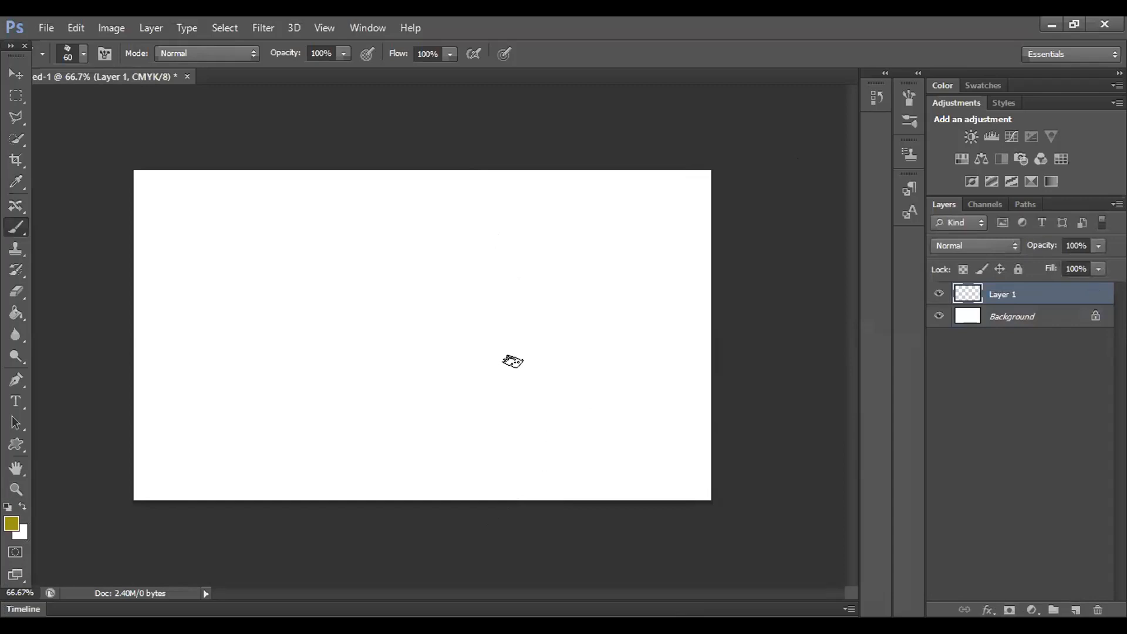
pyautogui.click(565, 225)
pyautogui.click(572, 286)
pyautogui.click(547, 310)
pyautogui.click(518, 367)
pyautogui.click(565, 376)
pyautogui.click(584, 355)
pyautogui.click(609, 297)
pyautogui.click(606, 286)
pyautogui.click(575, 247)
pyautogui.click(543, 276)
pyautogui.click(524, 289)
pyautogui.click(504, 349)
pyautogui.click(528, 349)
pyautogui.click(535, 423)
pyautogui.click(566, 438)
pyautogui.click(595, 395)
# Step: Extend the chalk dabs toward the upper right, upper left and down the left edge
pyautogui.click(634, 367)
pyautogui.click(657, 339)
pyautogui.click(659, 266)
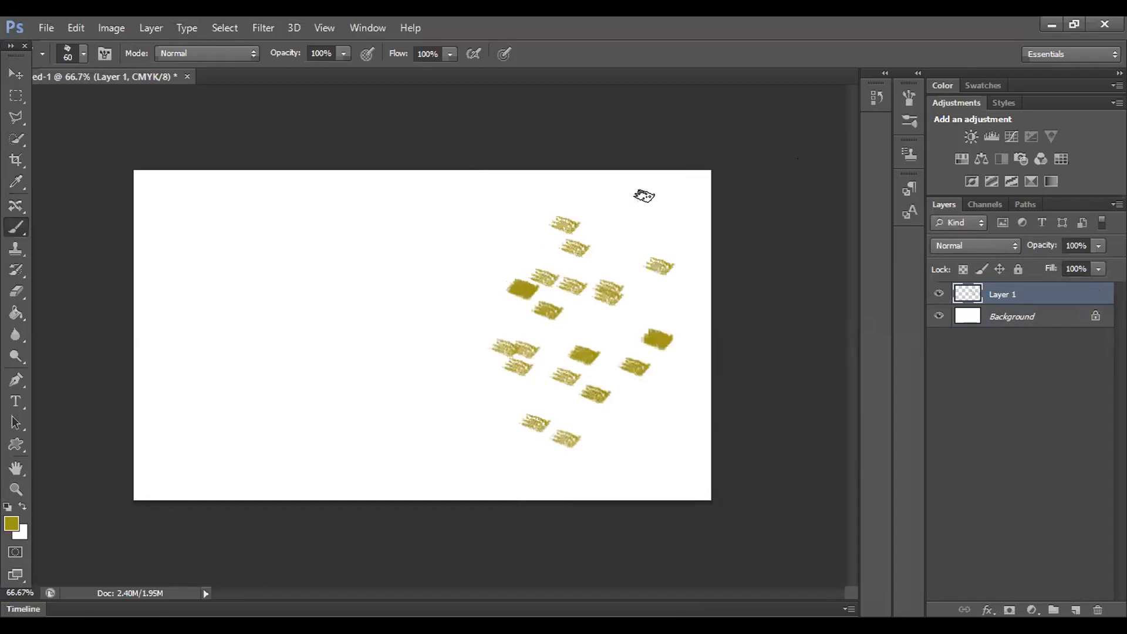
pyautogui.click(649, 200)
pyautogui.click(628, 199)
pyautogui.click(603, 216)
pyautogui.click(620, 254)
pyautogui.click(573, 187)
pyautogui.click(488, 214)
pyautogui.click(527, 247)
pyautogui.click(526, 199)
pyautogui.click(495, 273)
pyautogui.click(495, 275)
pyautogui.click(467, 351)
pyautogui.click(442, 403)
pyautogui.click(445, 456)
pyautogui.click(495, 473)
pyautogui.click(474, 369)
# Step: Fill gaps and the left side with more chalk dabs, then choose File > Open
pyautogui.click(497, 438)
pyautogui.click(446, 256)
pyautogui.click(453, 329)
pyautogui.click(464, 308)
pyautogui.click(426, 306)
pyautogui.click(429, 276)
pyautogui.click(438, 194)
pyautogui.click(445, 226)
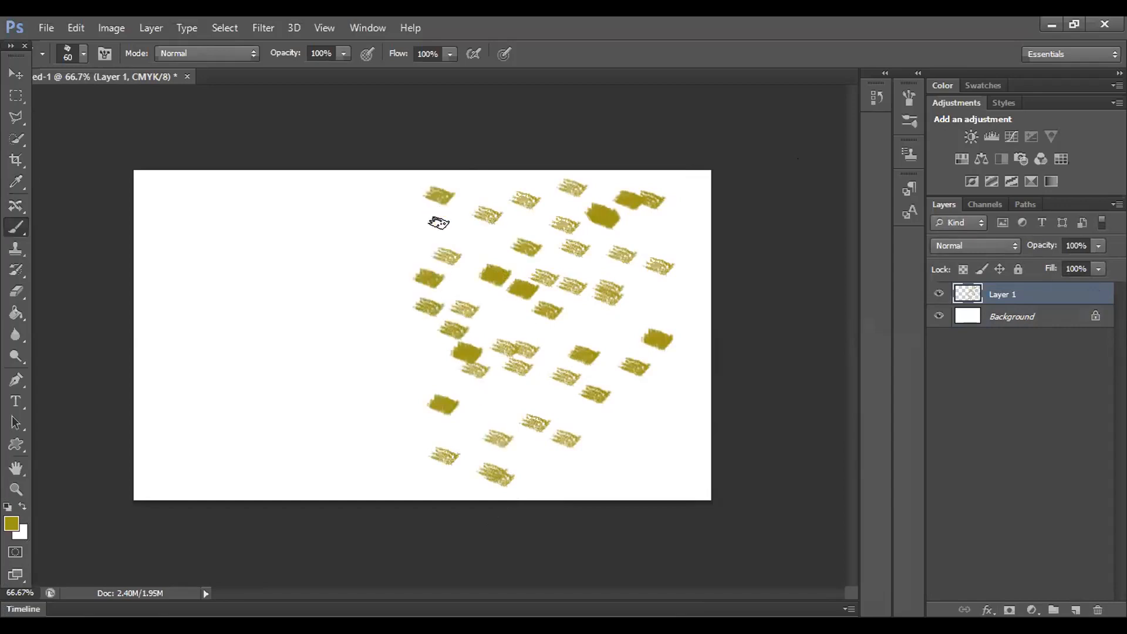
pyautogui.click(455, 240)
pyautogui.click(469, 250)
pyautogui.click(469, 274)
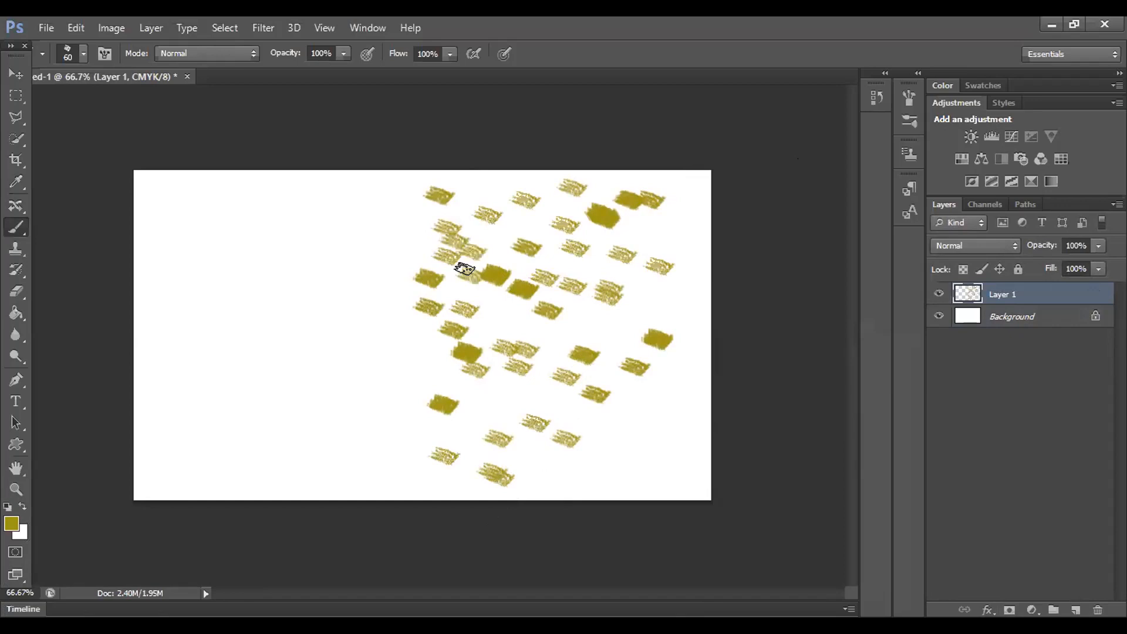
pyautogui.click(493, 308)
pyautogui.click(46, 28)
pyautogui.click(59, 61)
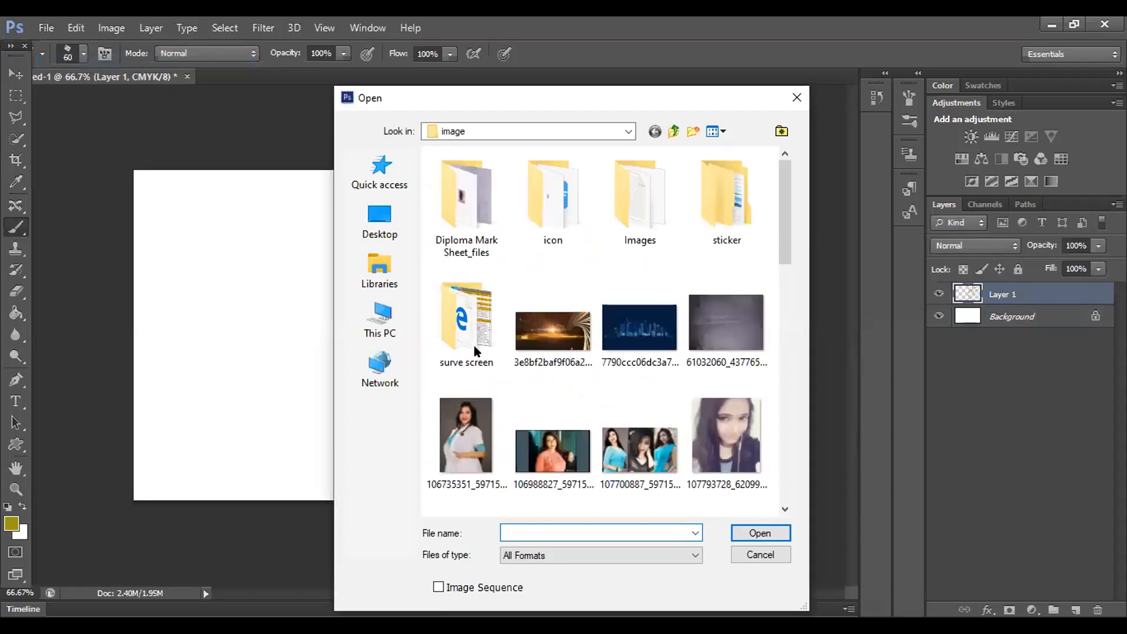
# Step: Open the golden Luxury Titles image, unlock it as Layer 0, and drag it into the document
pyautogui.click(552, 335)
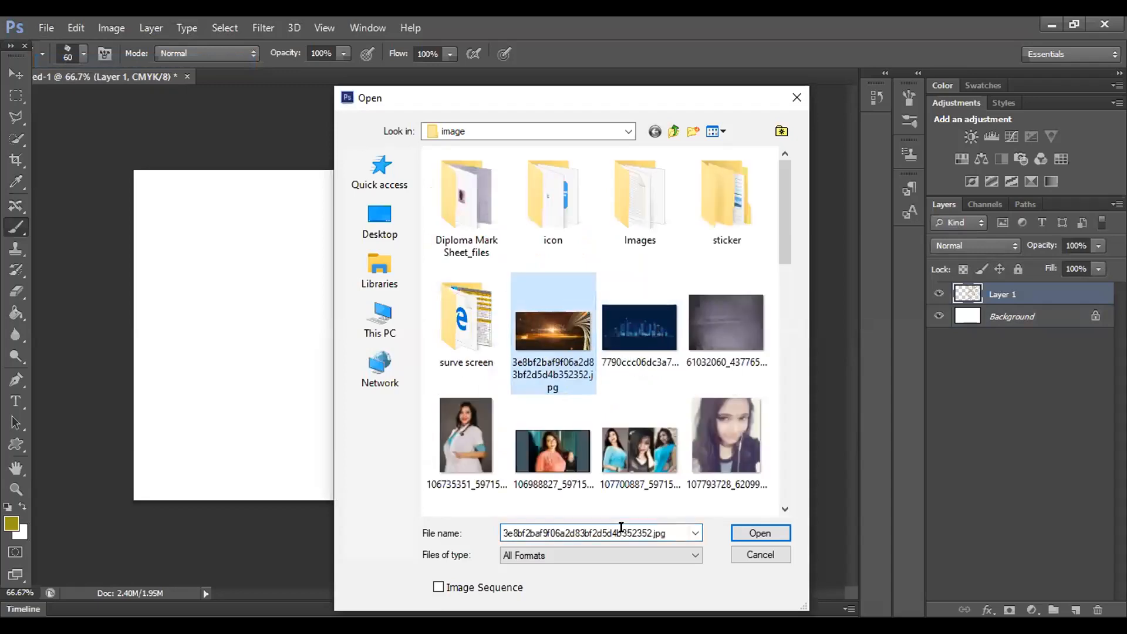
pyautogui.click(756, 532)
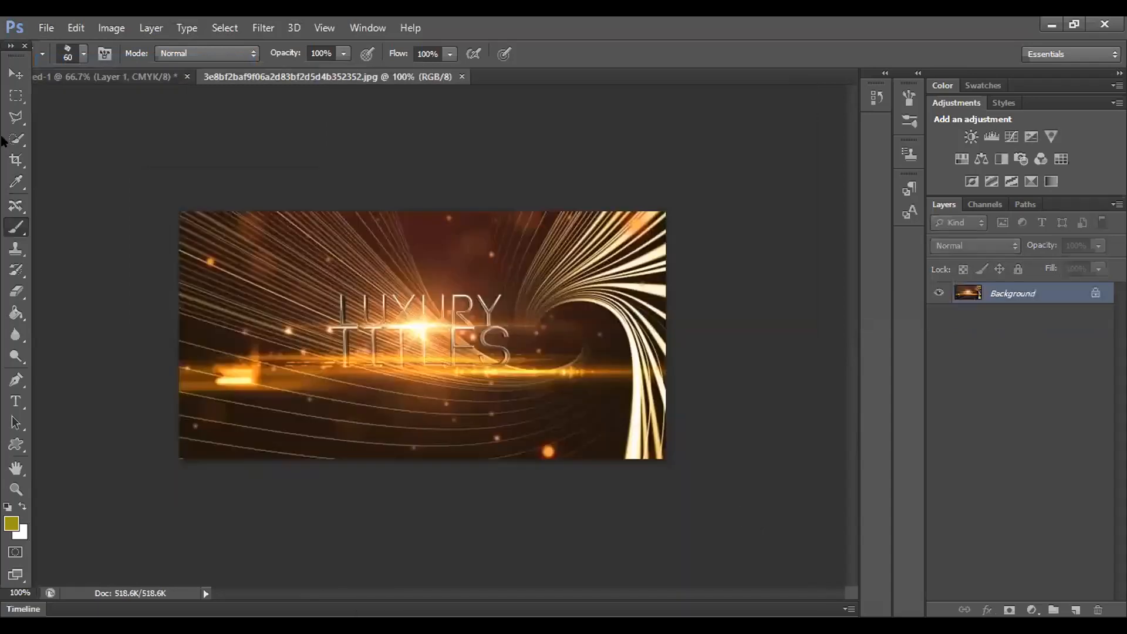
pyautogui.click(16, 74)
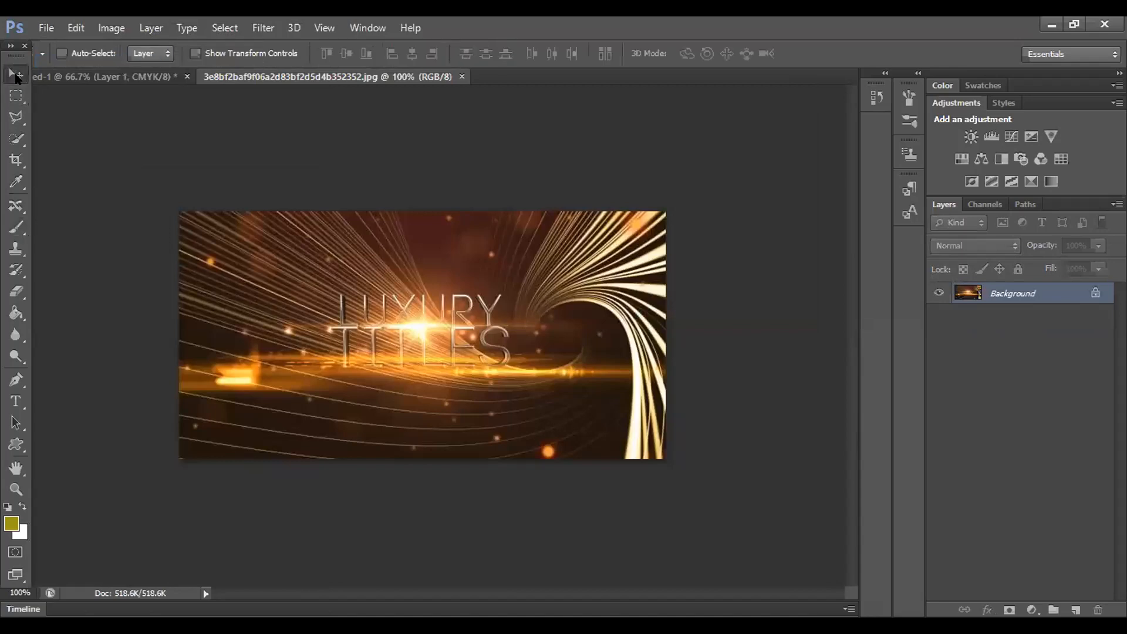
pyautogui.doubleClick(1030, 294)
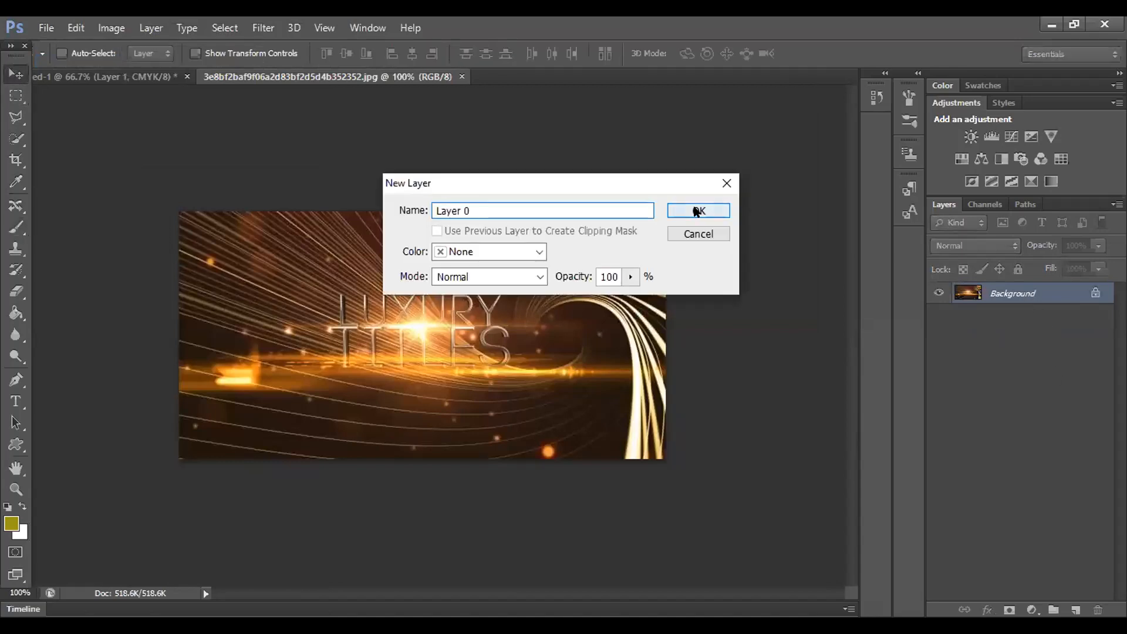
pyautogui.click(692, 212)
pyautogui.moveTo(516, 276)
pyautogui.mouseDown()
pyautogui.moveTo(508, 345)
pyautogui.moveTo(154, 78)
pyautogui.moveTo(497, 340)
pyautogui.moveTo(558, 276)
pyautogui.mouseUp()
# Step: Stretch the photo over the canvas and clip Layer 2 to the chalk-stroke layer
pyautogui.hotkey('ctrl', 't')
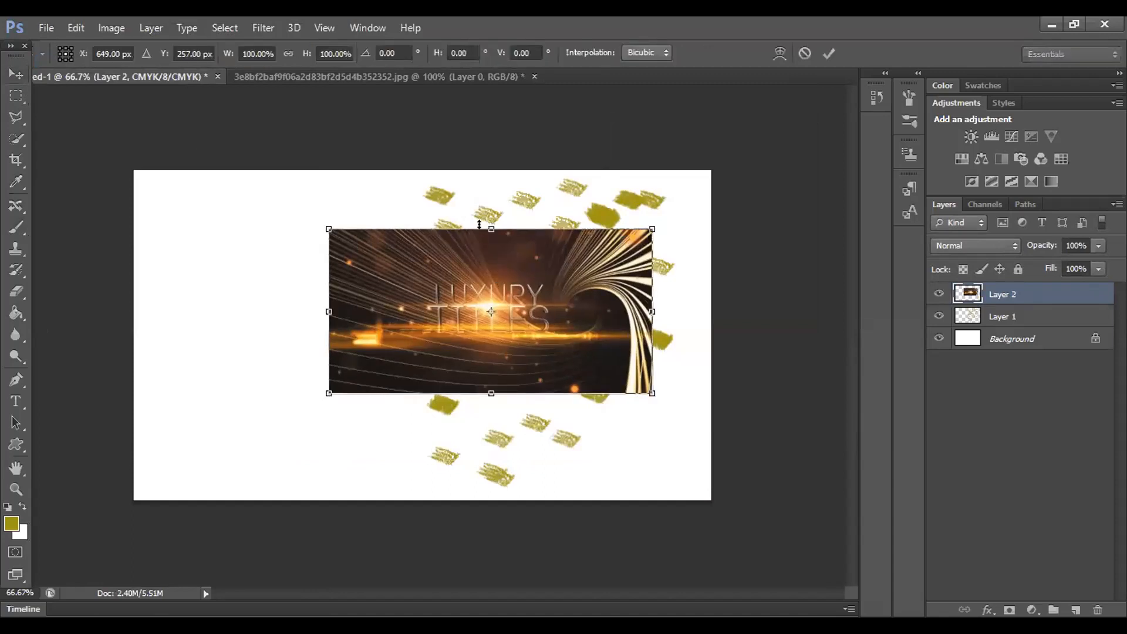
pyautogui.moveTo(485, 223); pyautogui.dragTo(486, 171)
pyautogui.moveTo(498, 394); pyautogui.dragTo(527, 504)
pyautogui.moveTo(652, 339); pyautogui.dragTo(711, 338)
pyautogui.press('Return')
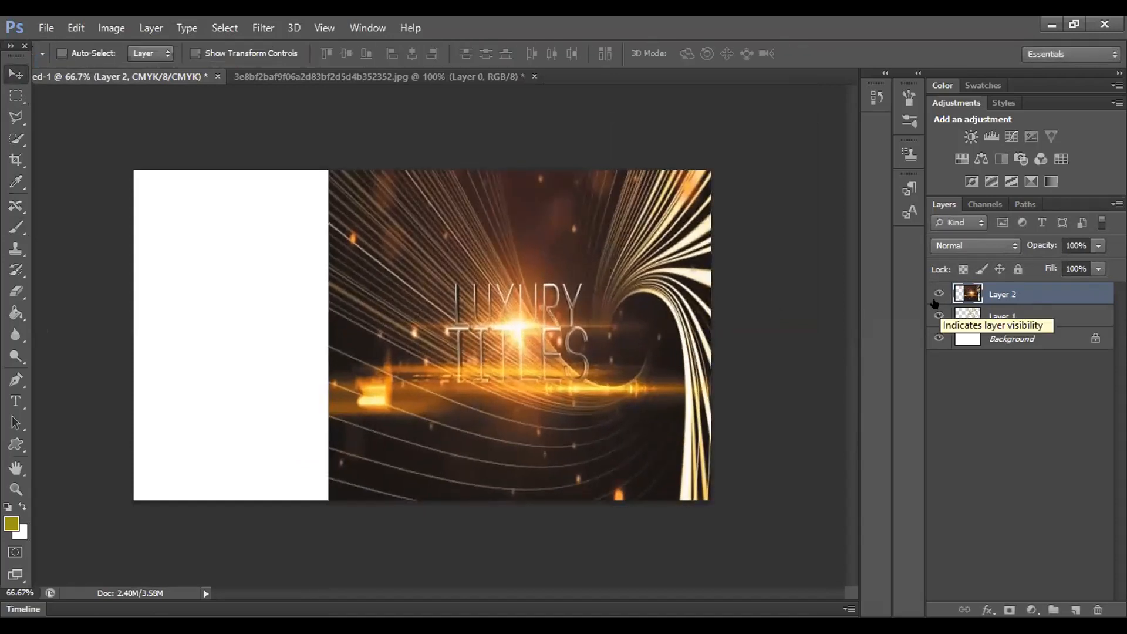
pyautogui.rightClick(1006, 297)
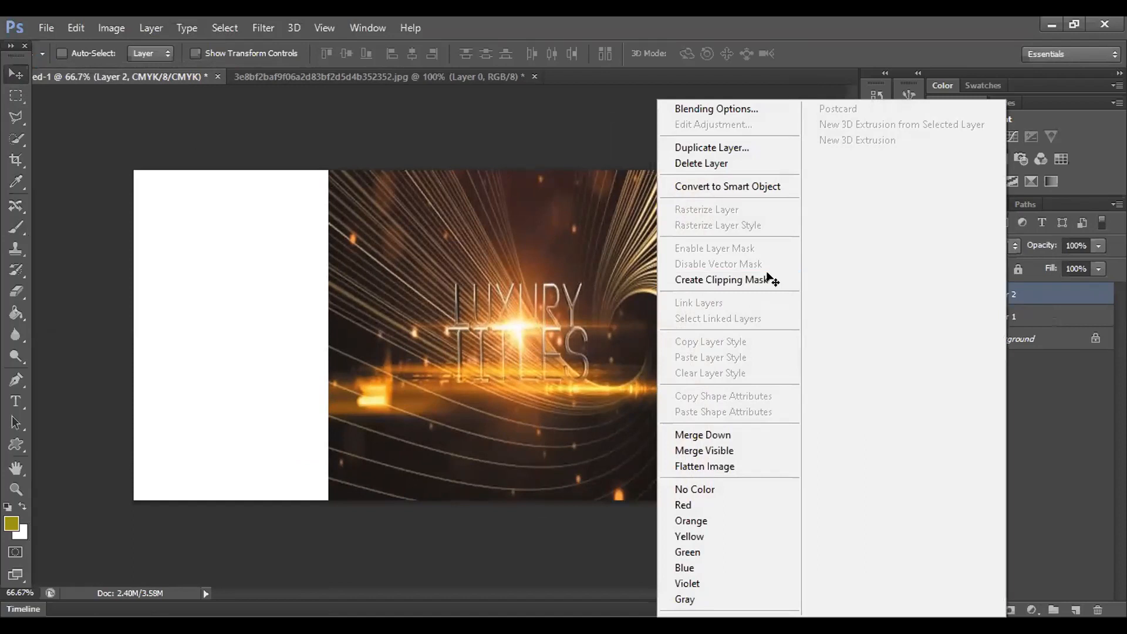
pyautogui.click(705, 280)
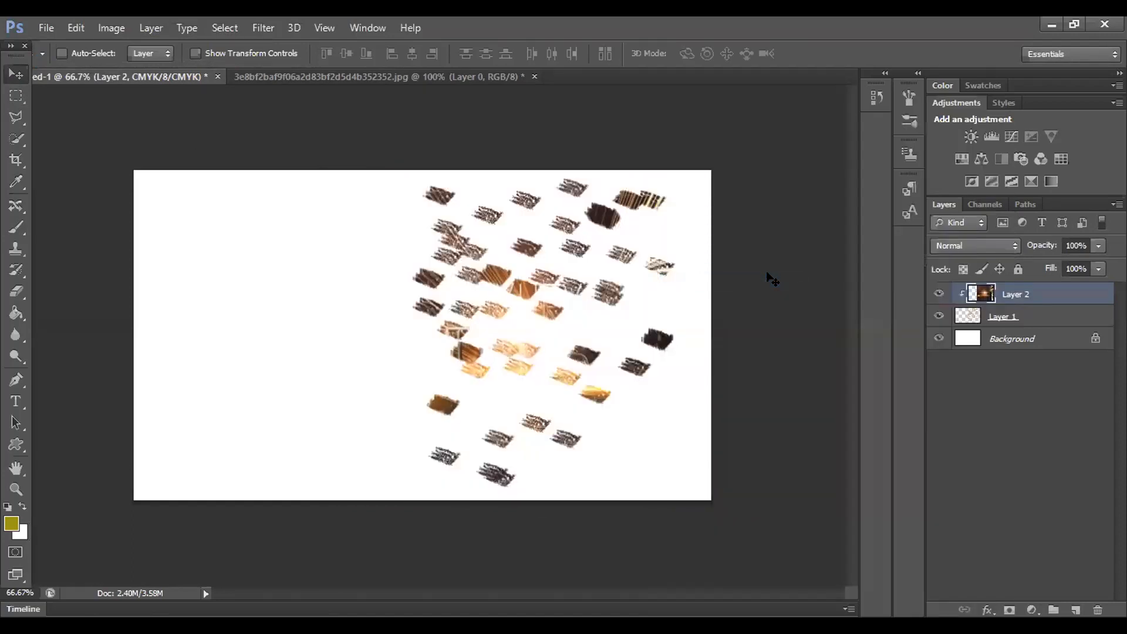